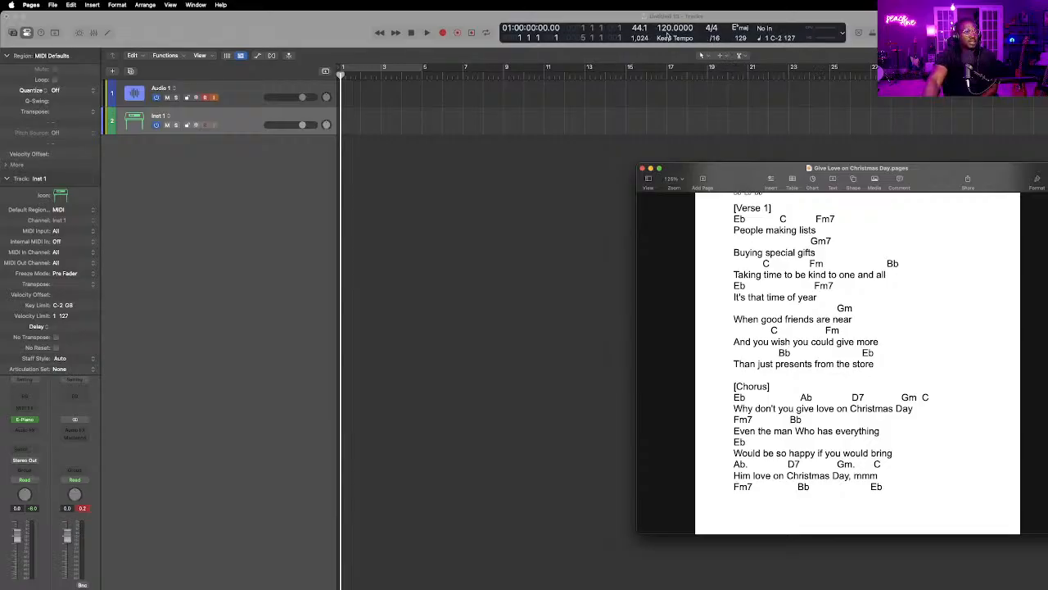
# Set the project tempo to 76 BPM and move the Pages chord sheet clear of the Tracks window.
pyautogui.moveTo(663, 30); pyautogui.dragTo(662, 61)
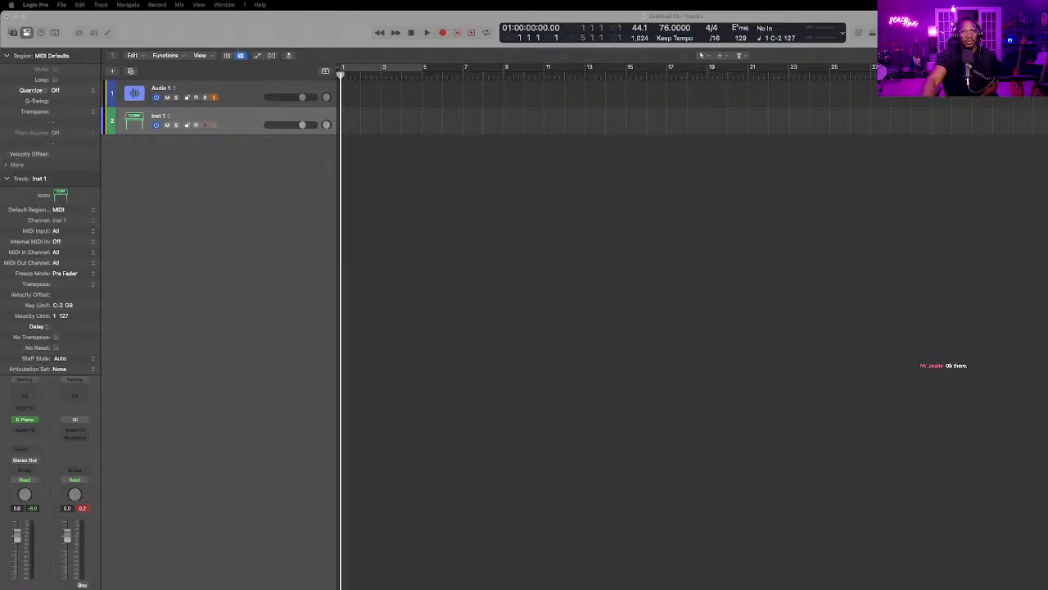
pyautogui.moveTo(574, 17); pyautogui.dragTo(573, 235)
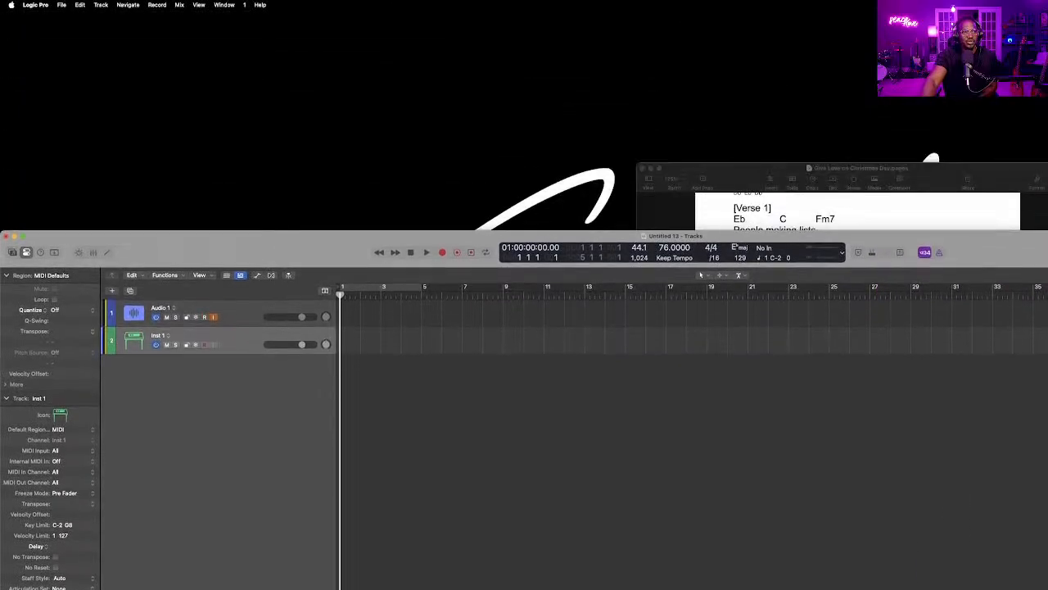
pyautogui.moveTo(983, 168); pyautogui.dragTo(1047, 168)
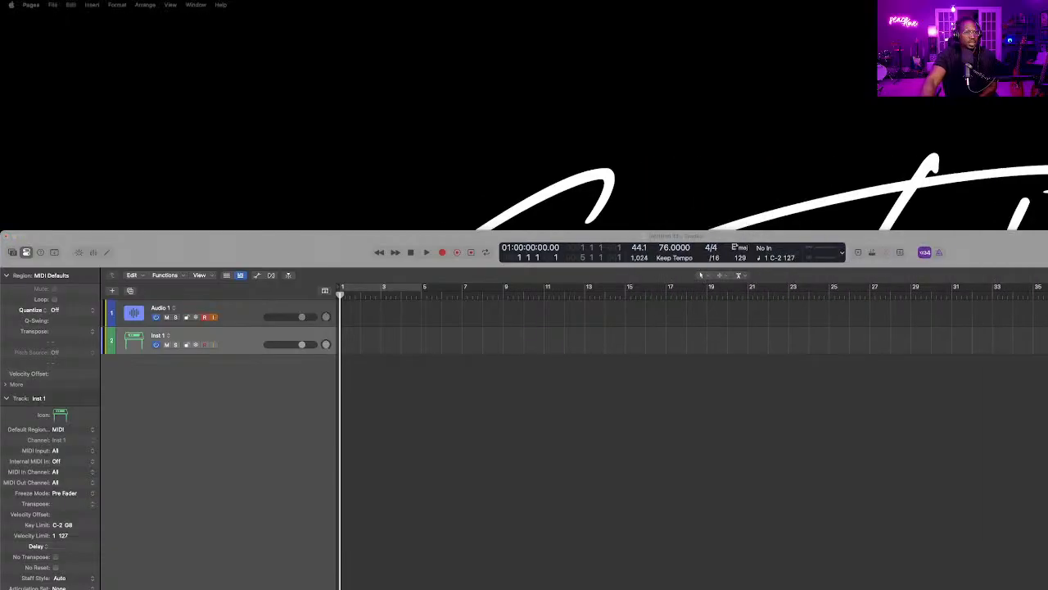
pyautogui.doubleClick(1009, 238)
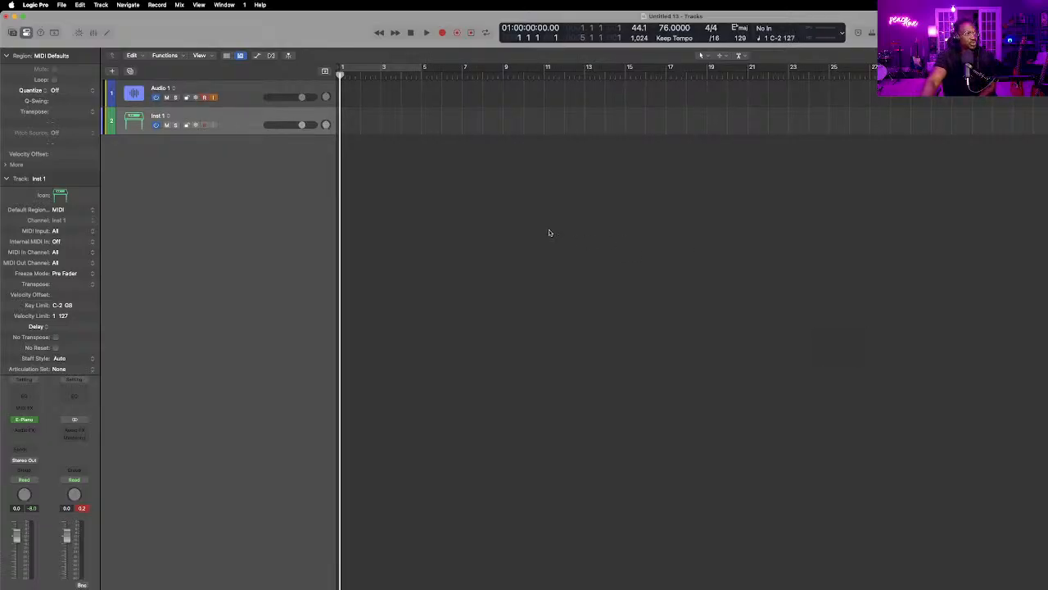
pyautogui.hscroll(1, 550, 233)
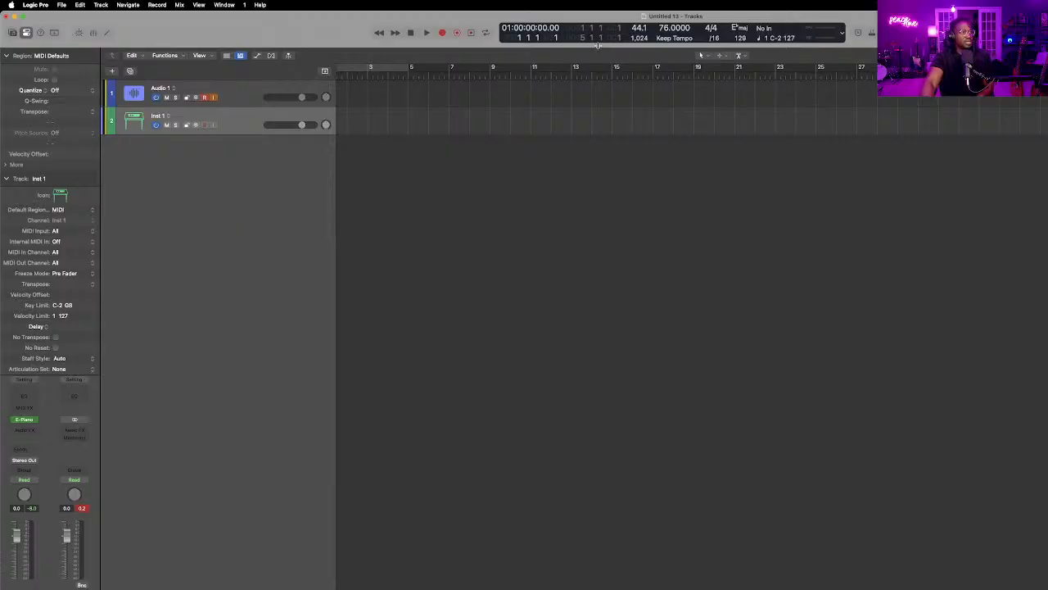
# Play the empty project a few times to check whether the metronome click can be heard.
pyautogui.click(427, 33)
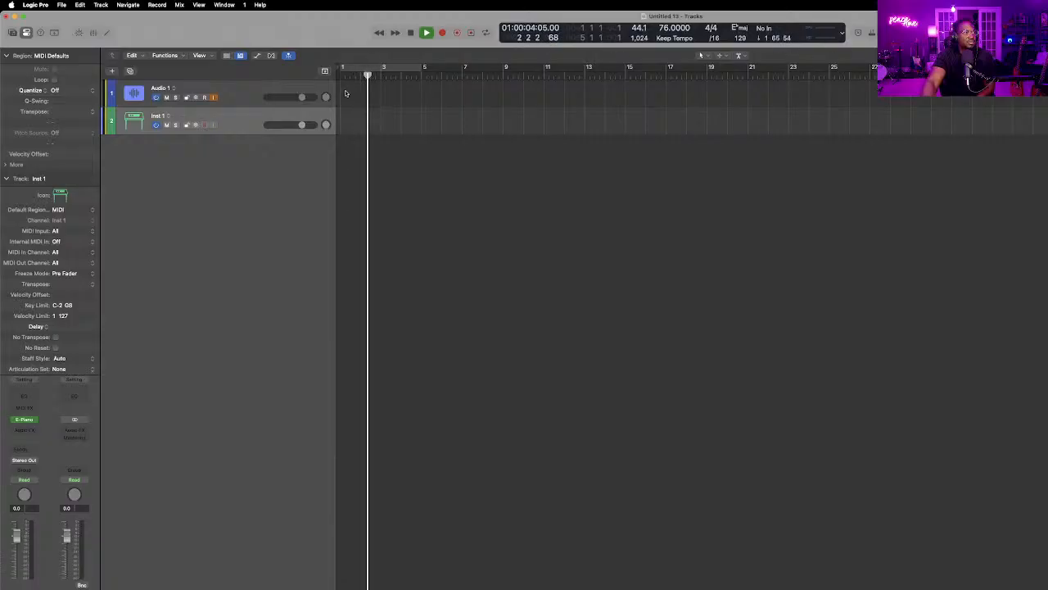
pyautogui.press('space')
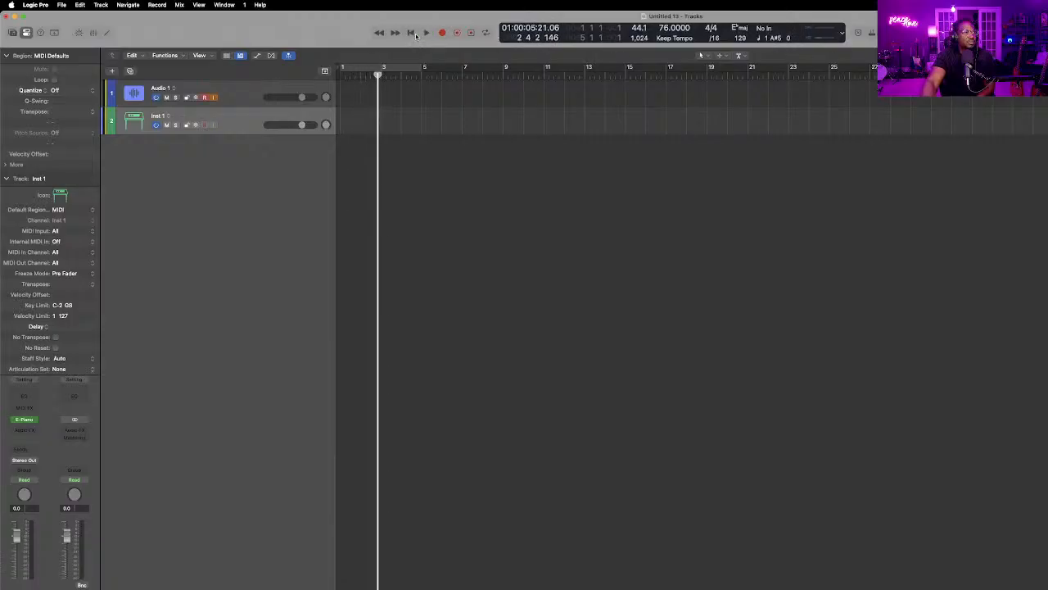
pyautogui.rightClick(938, 33)
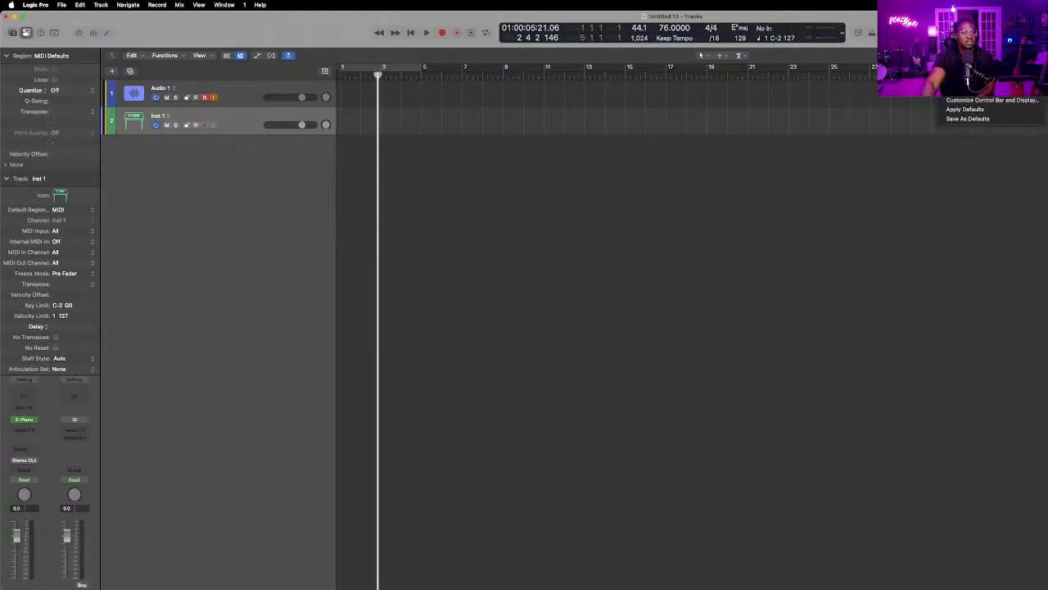
pyautogui.press('Escape')
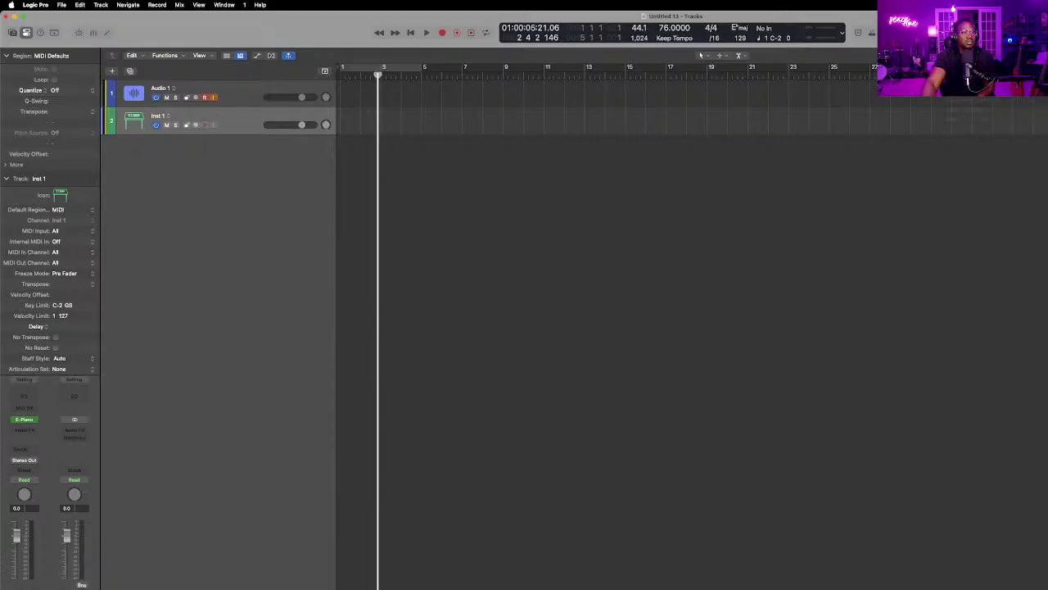
pyautogui.click(427, 32)
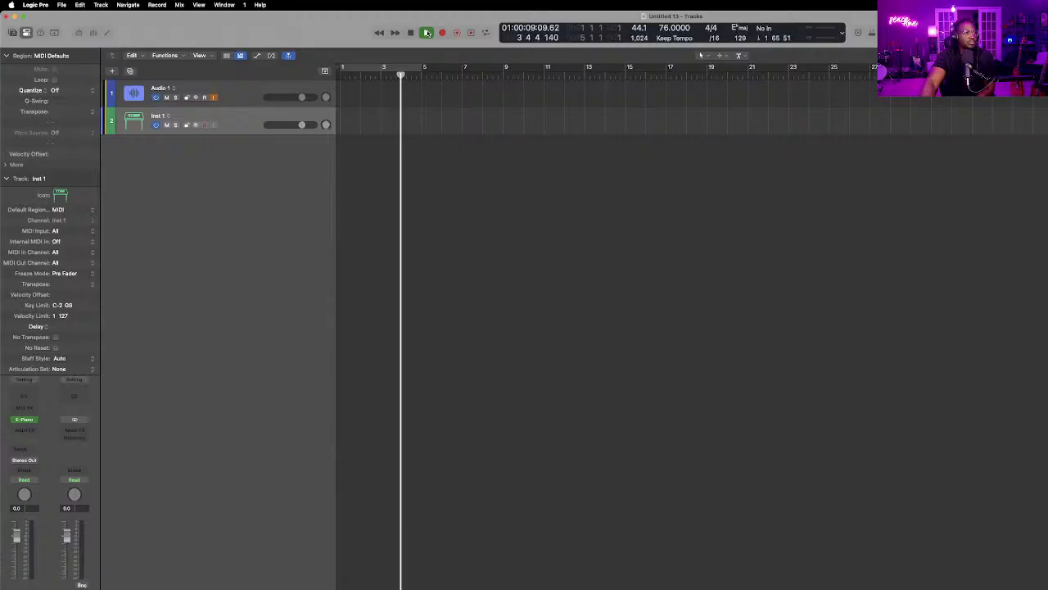
pyautogui.click(427, 33)
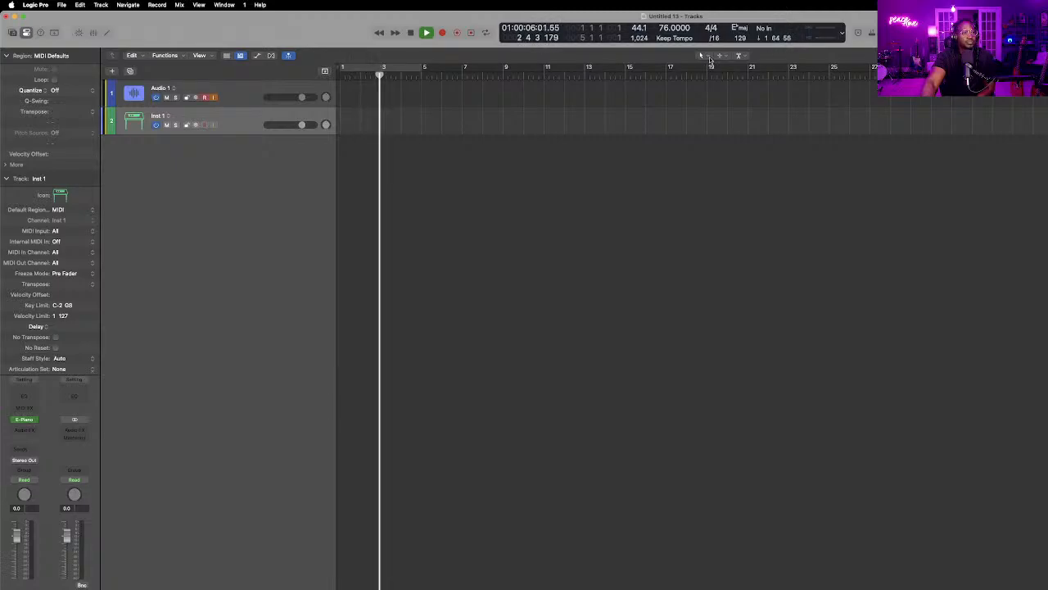
pyautogui.click(412, 34)
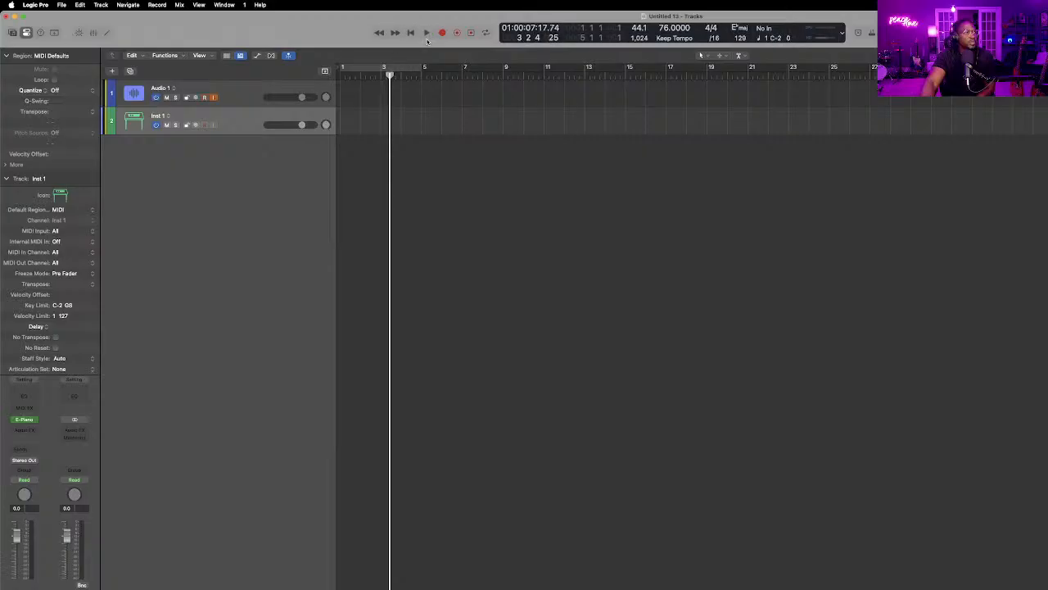
# Record a short test take on the Audio 1 and Inst 1 tracks from the project start.
pyautogui.click(411, 33)
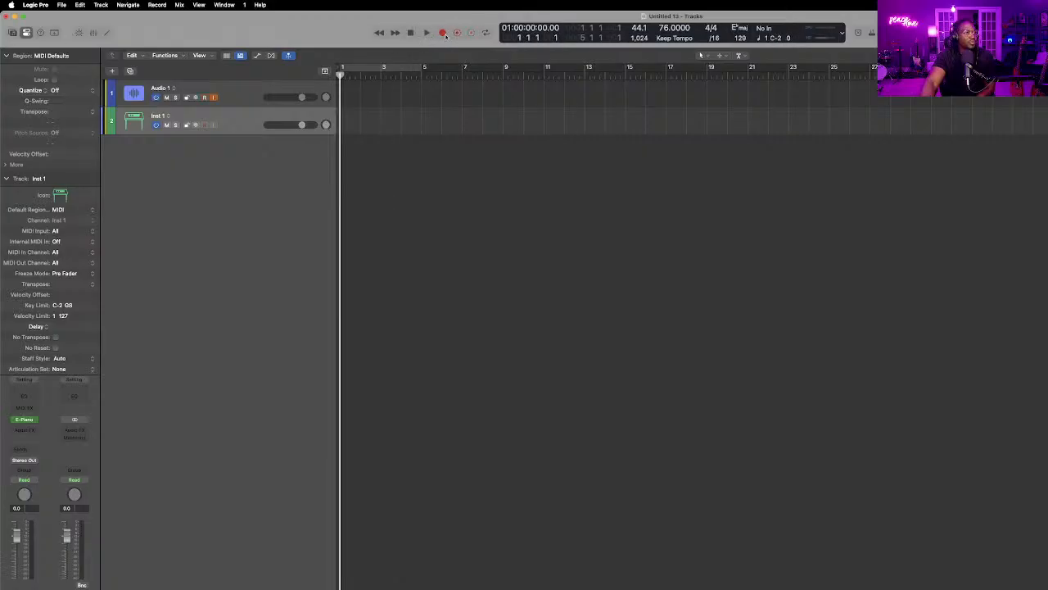
pyautogui.click(442, 34)
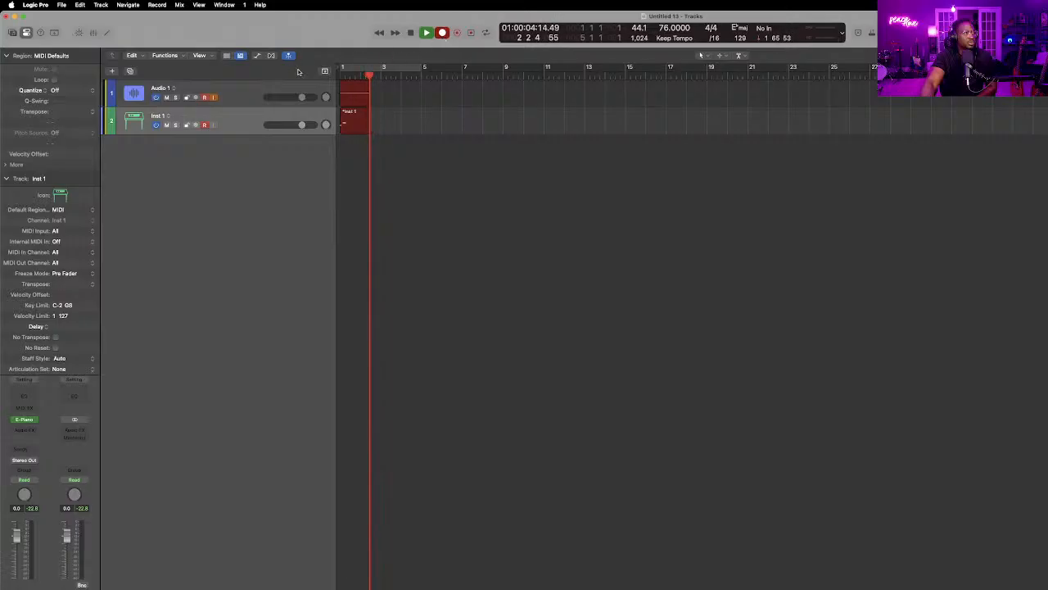
pyautogui.click(412, 34)
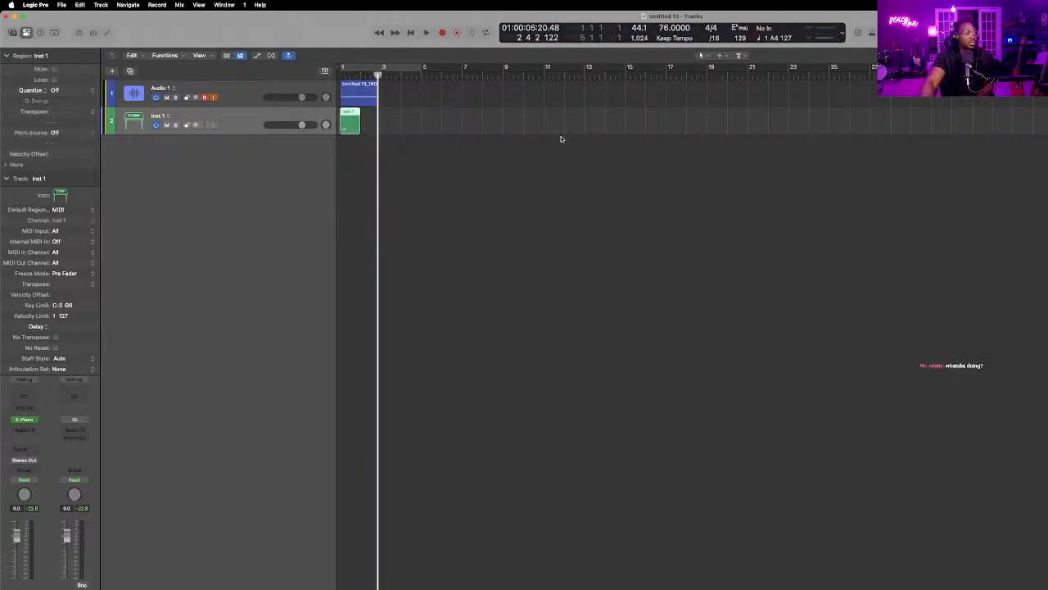
# Delete the test regions from Audio 1 and Inst 1, including the recorded audio file on disk.
pyautogui.click(374, 92)
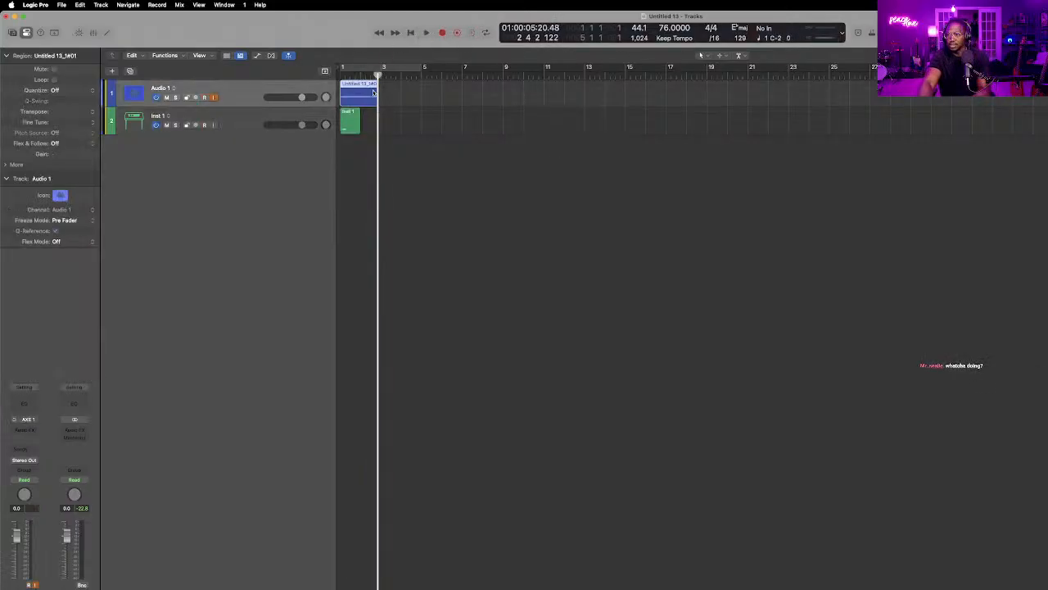
pyautogui.press('Delete')
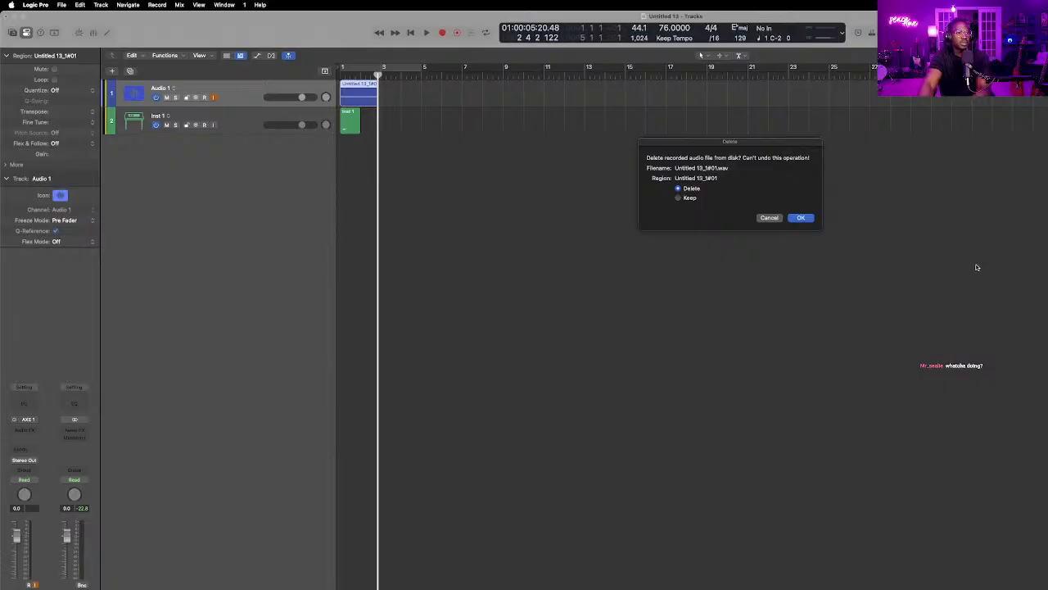
pyautogui.click(800, 218)
pyautogui.click(347, 121)
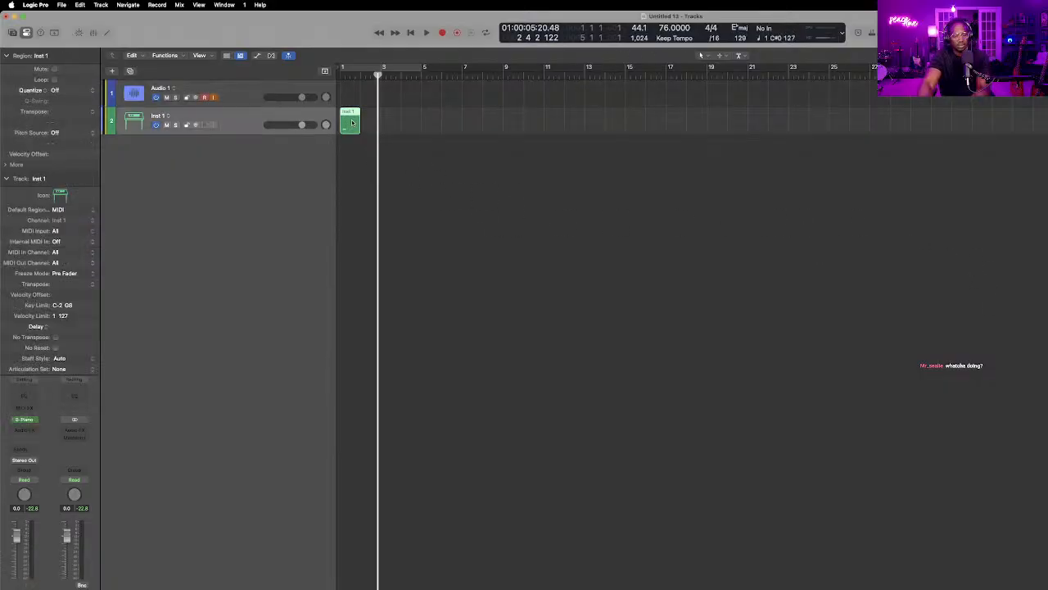
pyautogui.press('Delete')
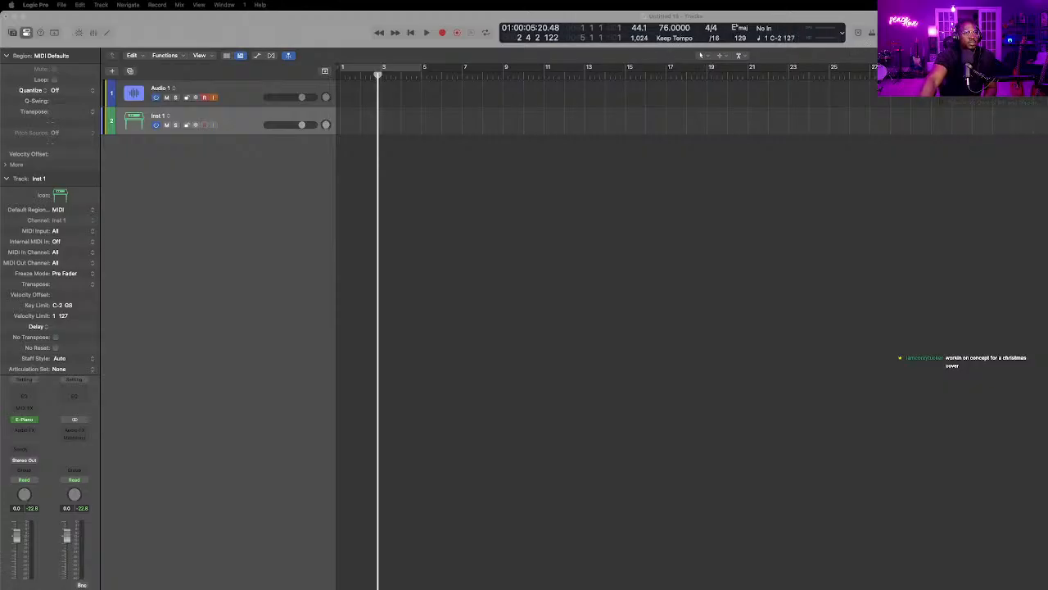
# Play the project briefly from the current playhead position to check the click once more.
pyautogui.rightClick(944, 34)
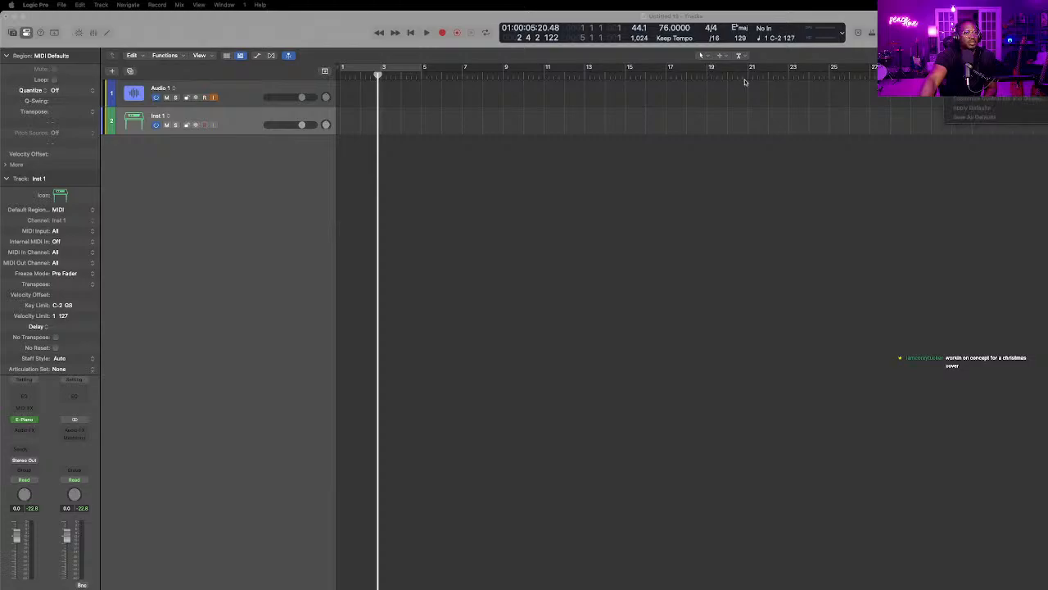
pyautogui.click(428, 34)
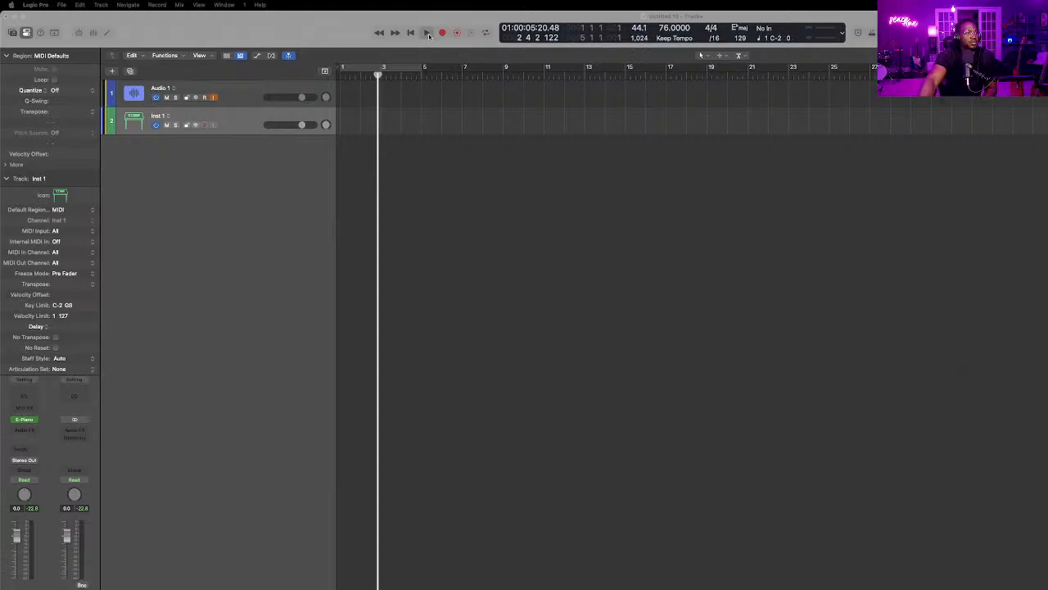
pyautogui.click(412, 33)
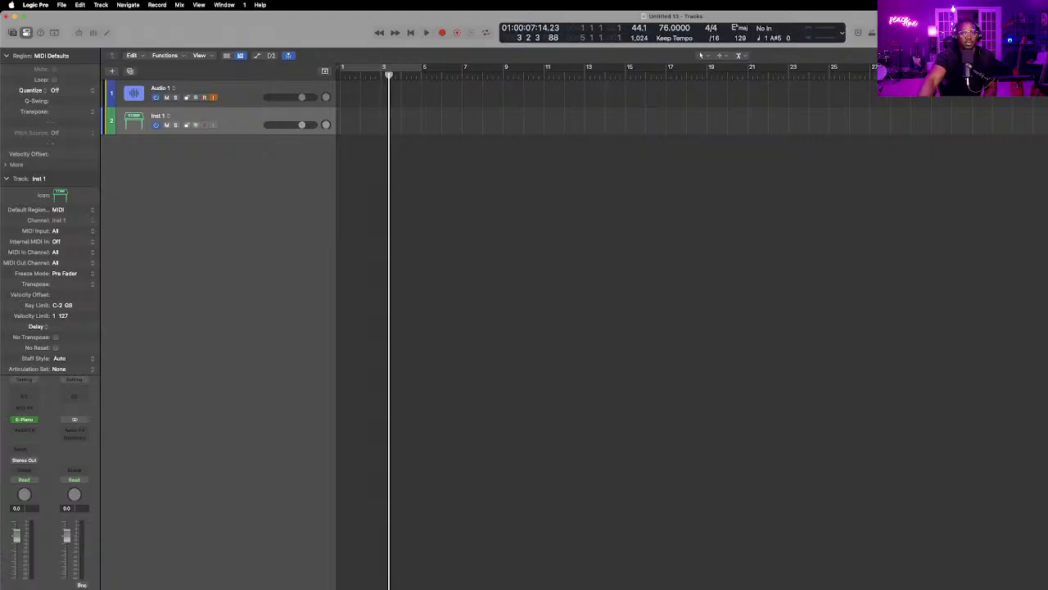
# Switch to Loopback and decline its mailing list sign-up.
pyautogui.moveTo(524, 588)
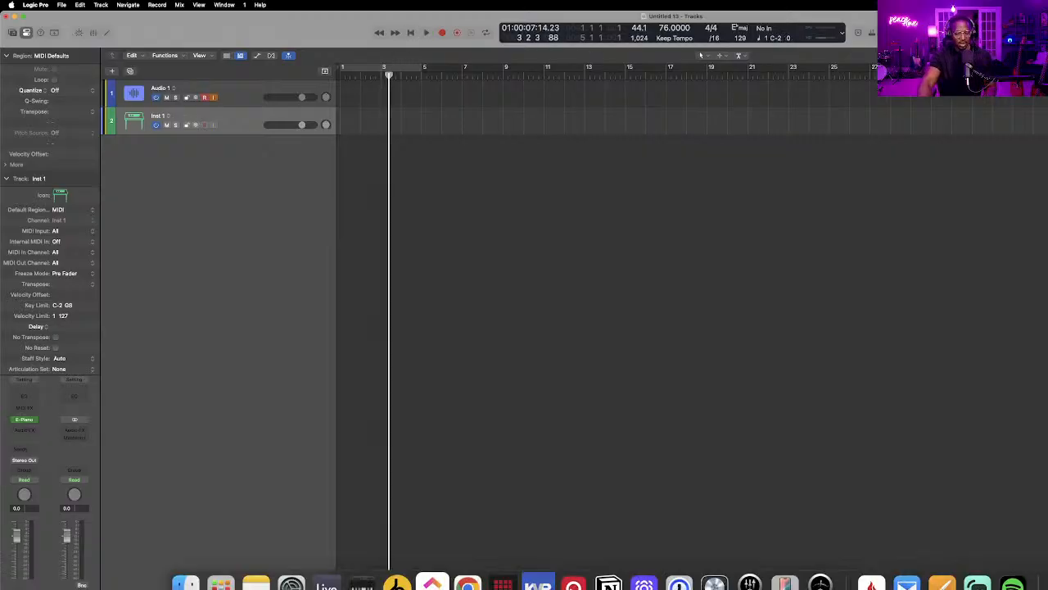
pyautogui.hotkey('alt', 'space')
pyautogui.write('llo')
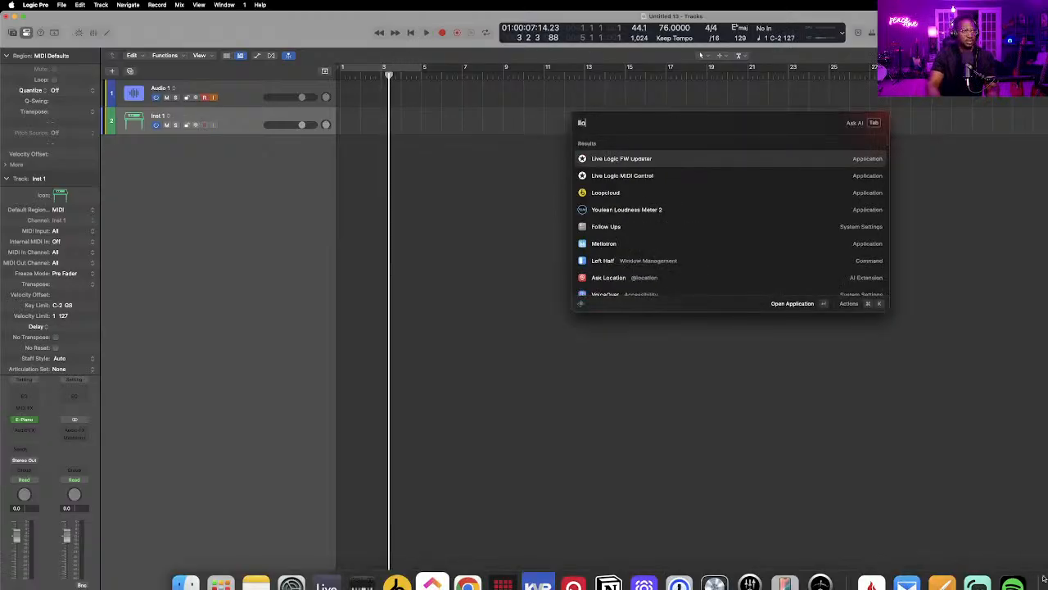
pyautogui.press('BackSpace')
pyautogui.press('BackSpace')
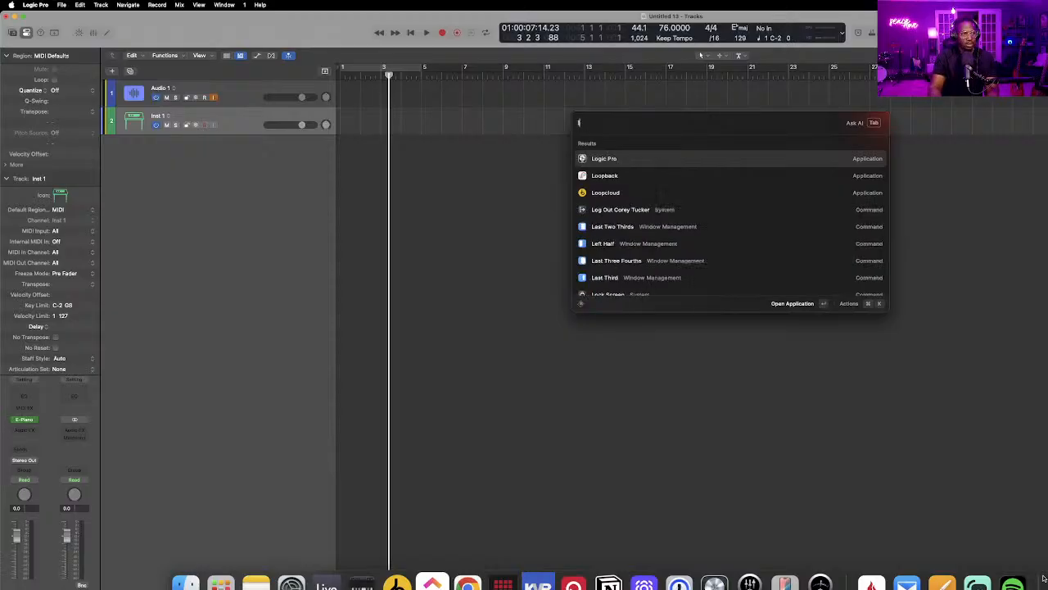
pyautogui.write('oop')
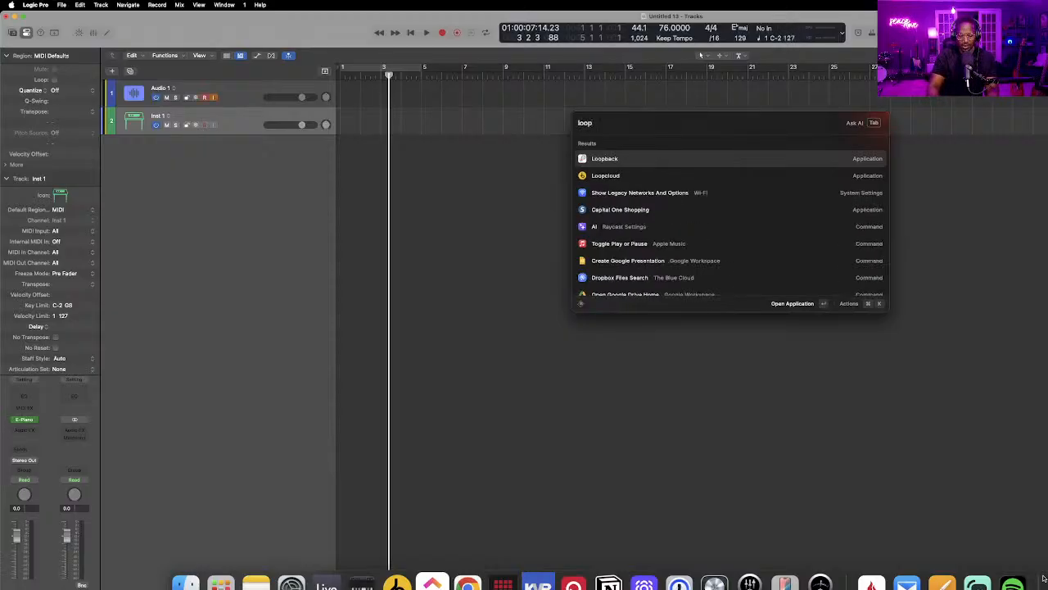
pyautogui.press('Return')
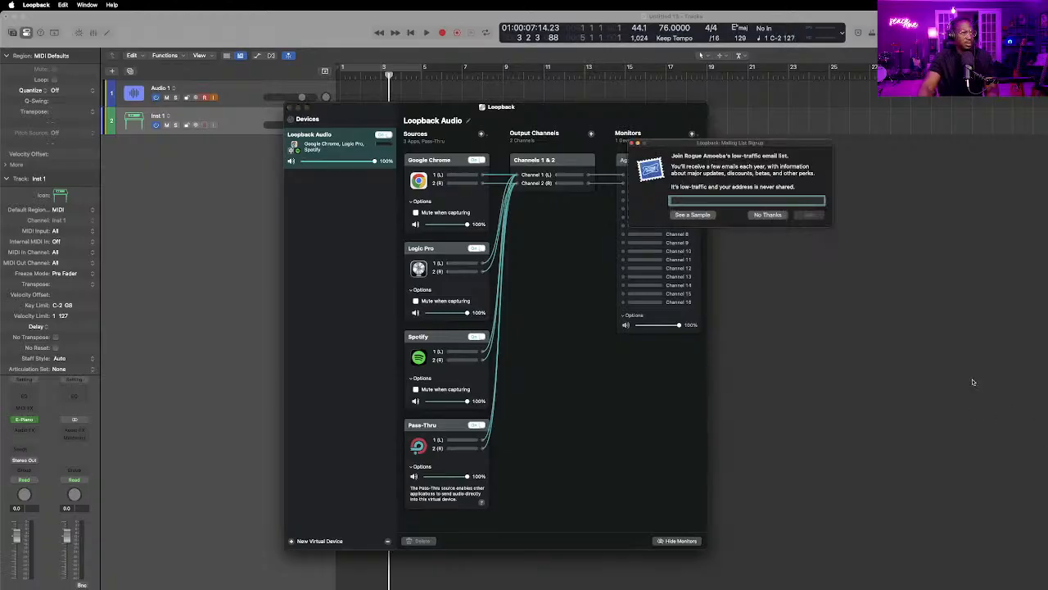
pyautogui.click(767, 214)
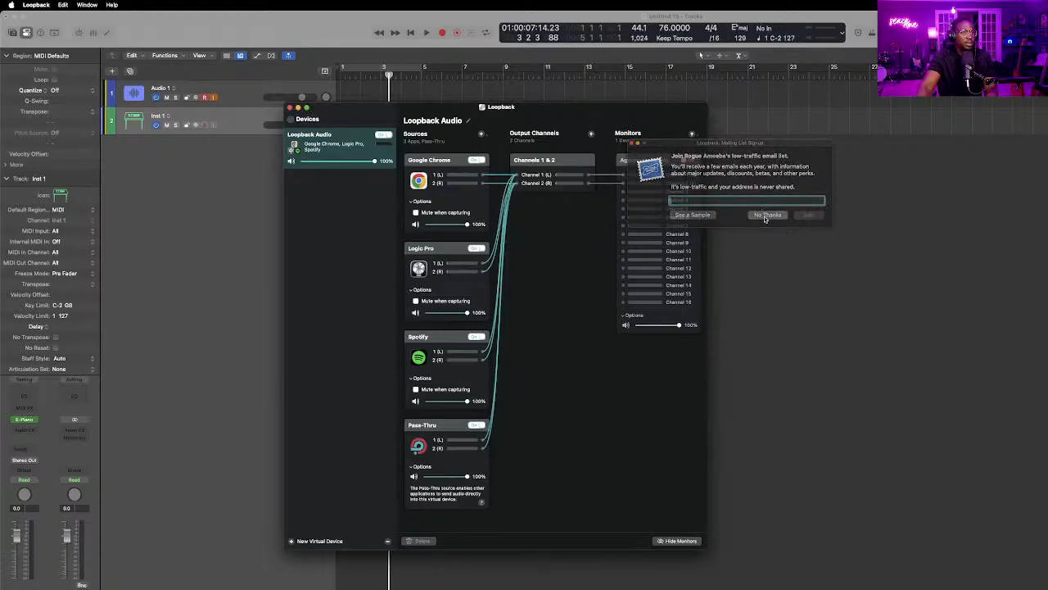
# Examine how the Loopback Audio device routes Logic Pro and the other sources, and close its window.
pyautogui.moveTo(534, 100); pyautogui.dragTo(759, 122)
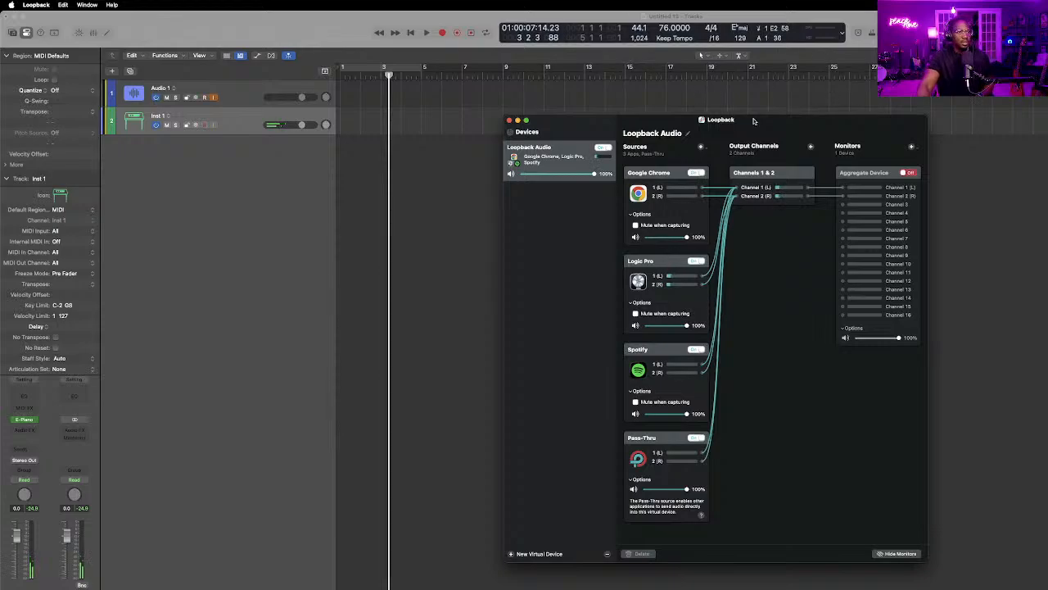
pyautogui.moveTo(754, 122); pyautogui.dragTo(771, 122)
pyautogui.press('super+w')
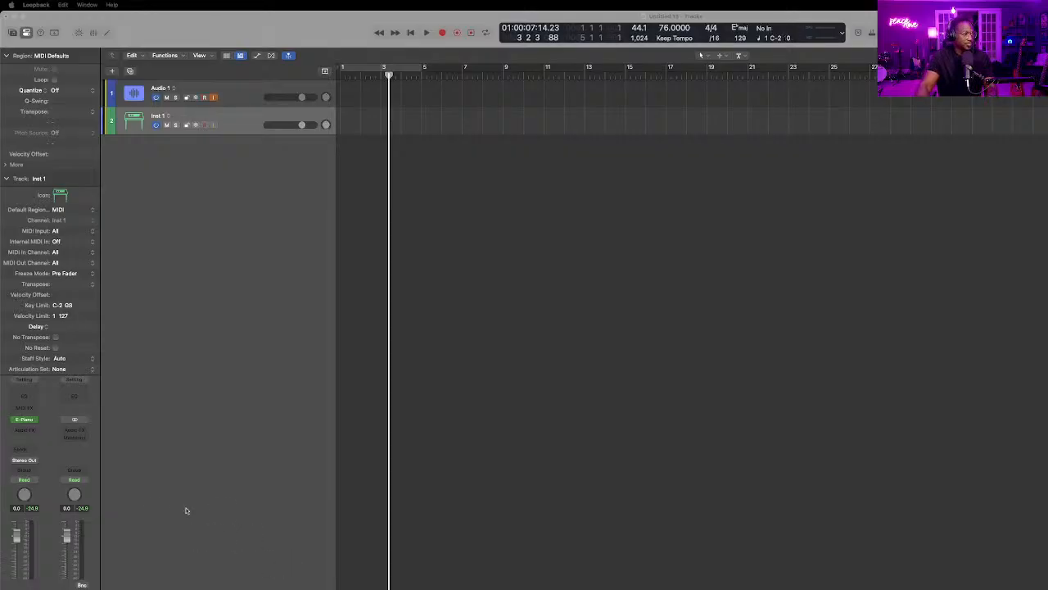
# Return to Logic Pro and open the Mixer with all channel strips shown, including the Click channel.
pyautogui.click(361, 460)
pyautogui.press('x')
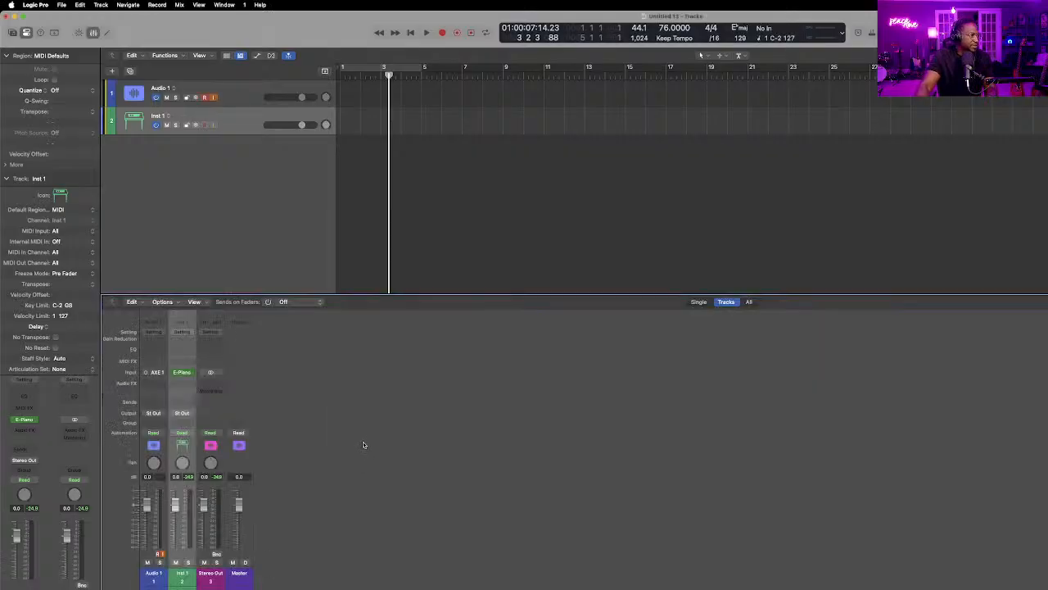
pyautogui.rightClick(231, 348)
pyautogui.click(259, 328)
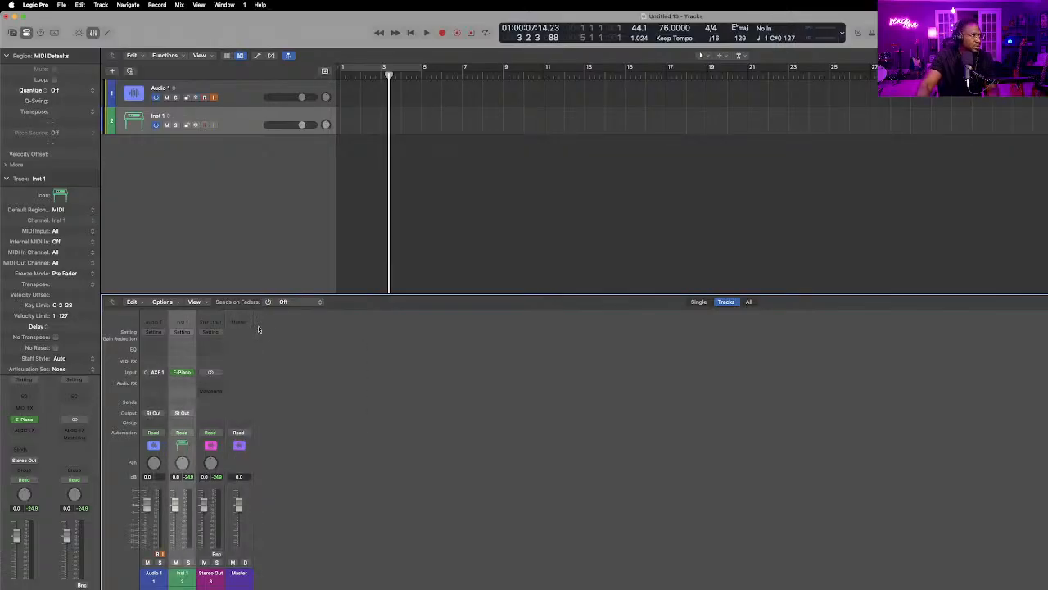
pyautogui.click(749, 302)
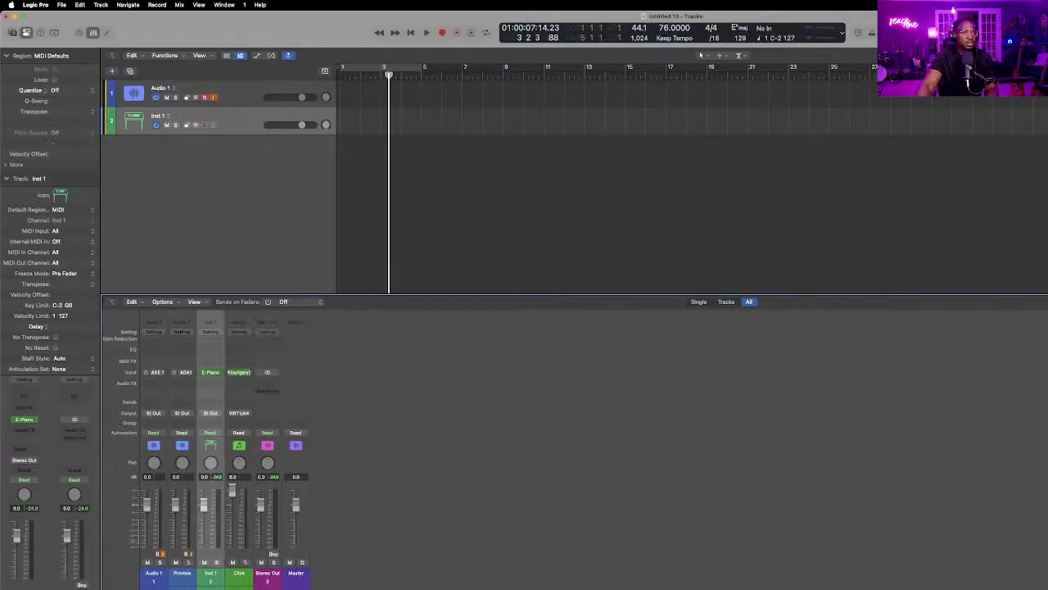
# Play the project while viewing the Click channel's output options in the Mixer, and stop playback.
pyautogui.click(426, 33)
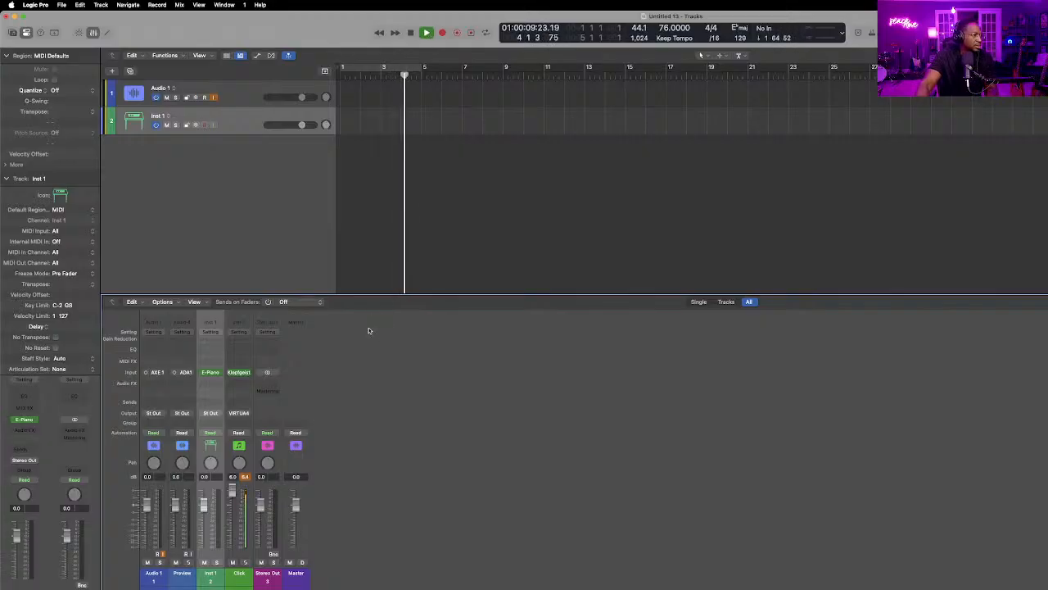
pyautogui.click(239, 413)
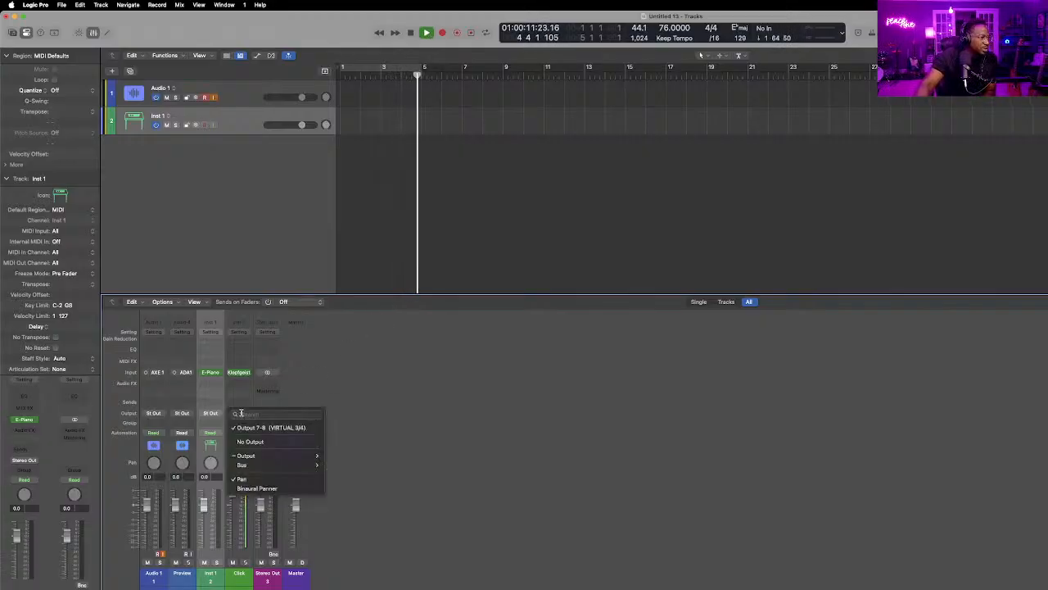
pyautogui.click(428, 416)
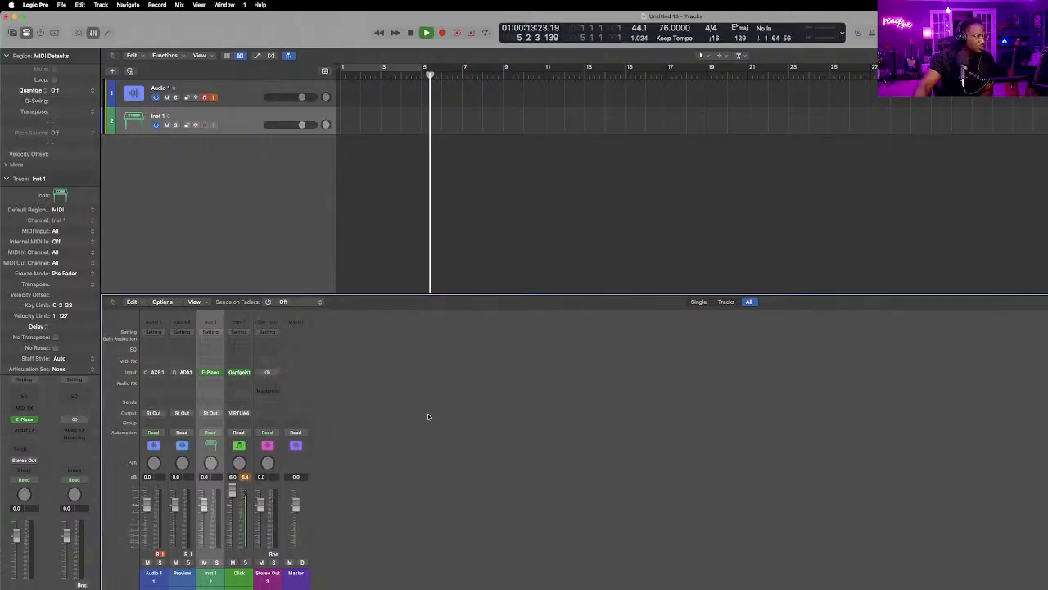
pyautogui.press('space')
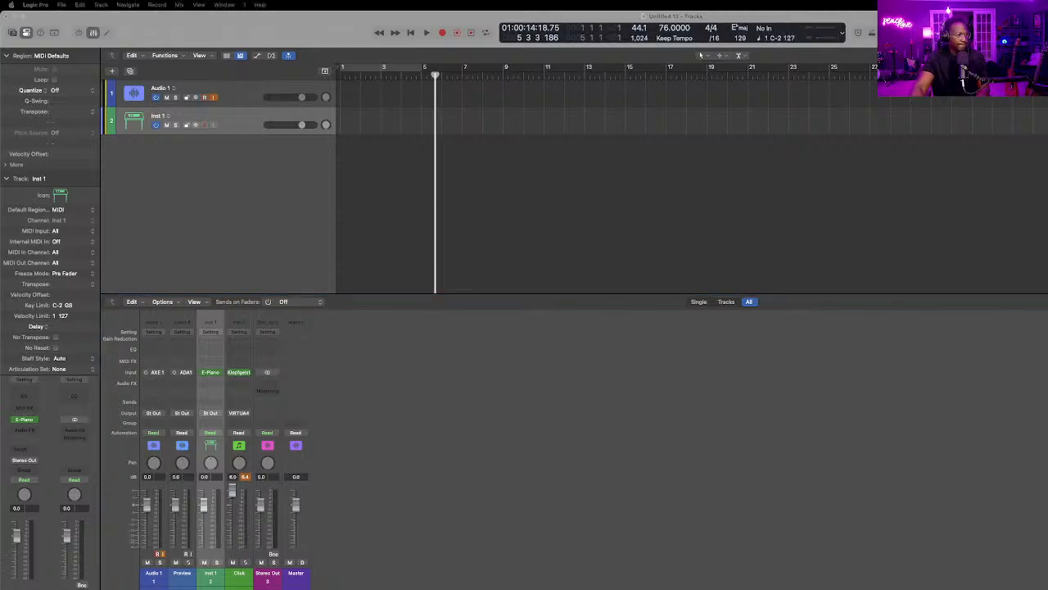
# Route the Click channel's output to Stereo Output in the Mixer.
pyautogui.click(249, 416)
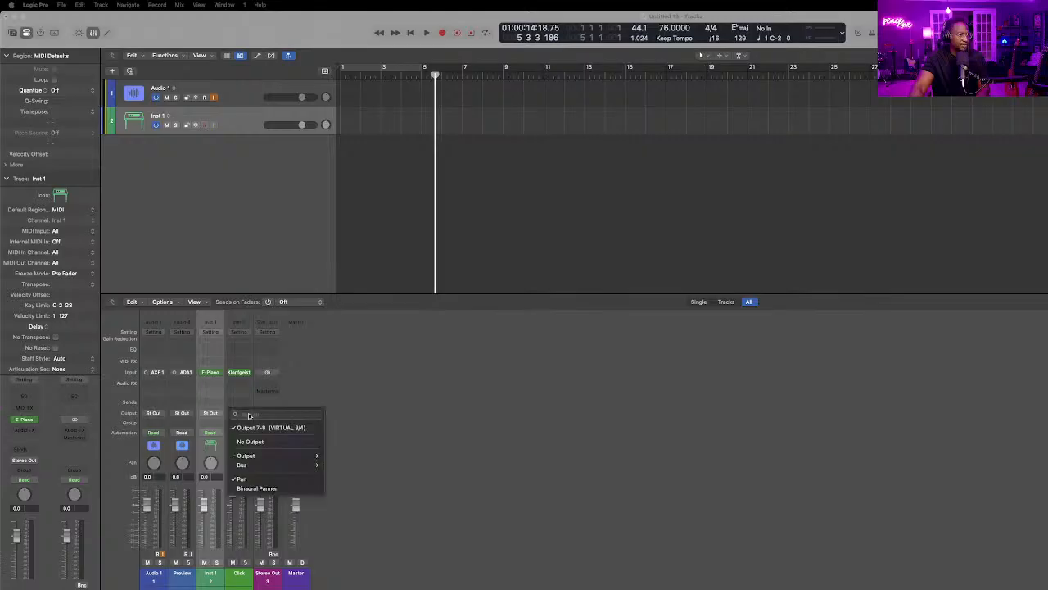
pyautogui.moveTo(266, 458)
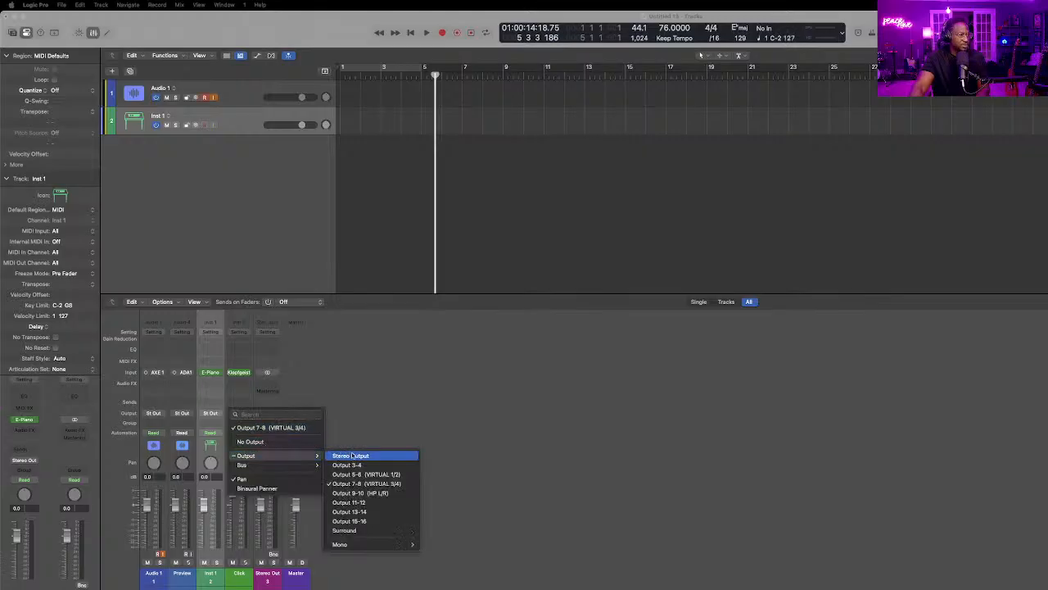
pyautogui.click(410, 426)
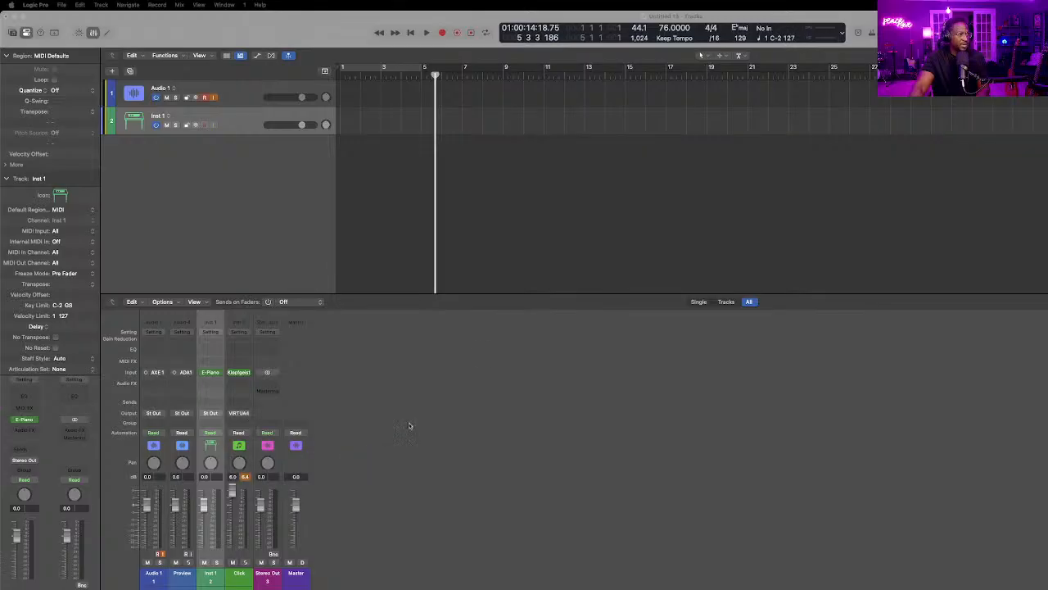
# Play the project briefly to check the rerouted click, return the playhead to the start and close the Mixer.
pyautogui.click(427, 33)
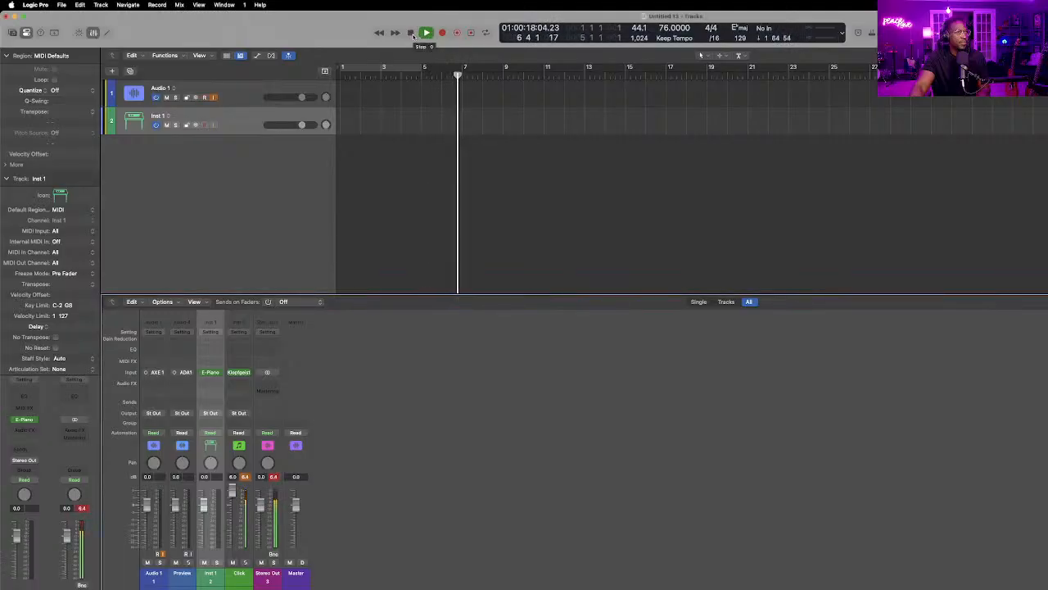
pyautogui.click(411, 32)
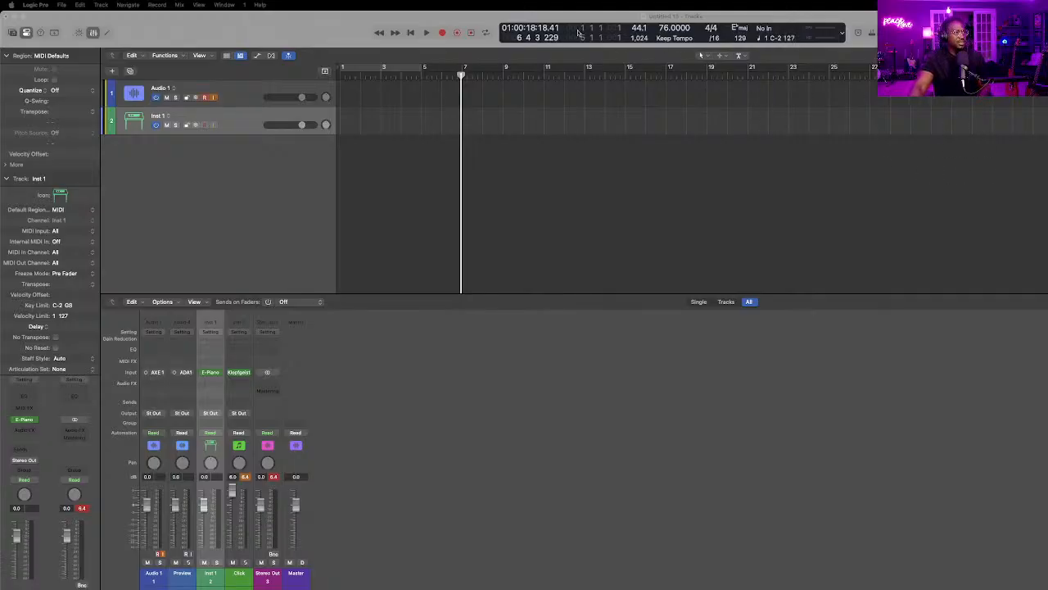
pyautogui.click(411, 33)
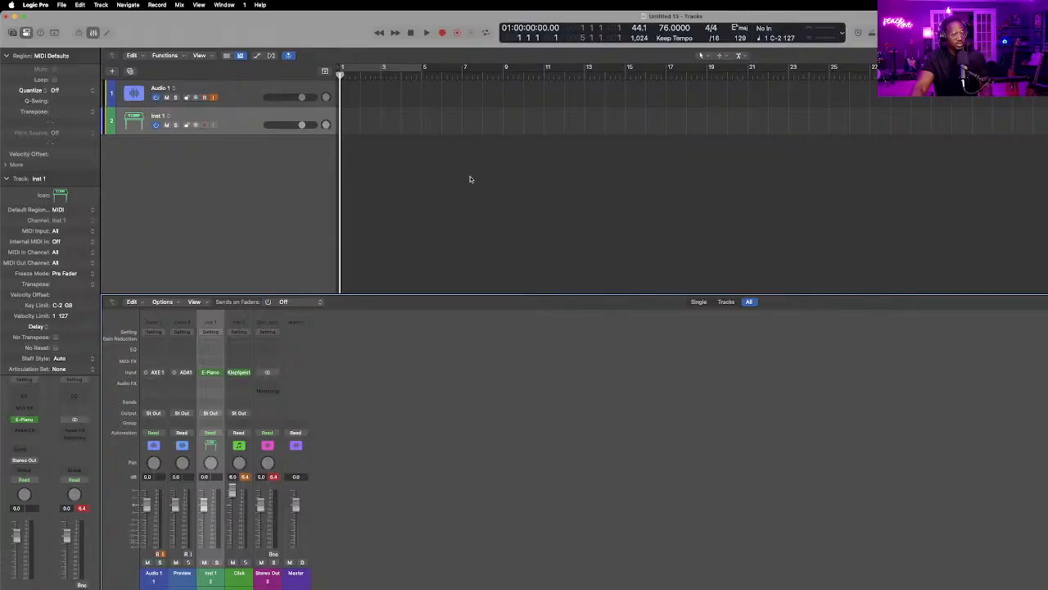
pyautogui.press('x')
# Start playback, switch to Pages and move the Give Love on Christmas Day chord sheet further into view.
pyautogui.click(431, 38)
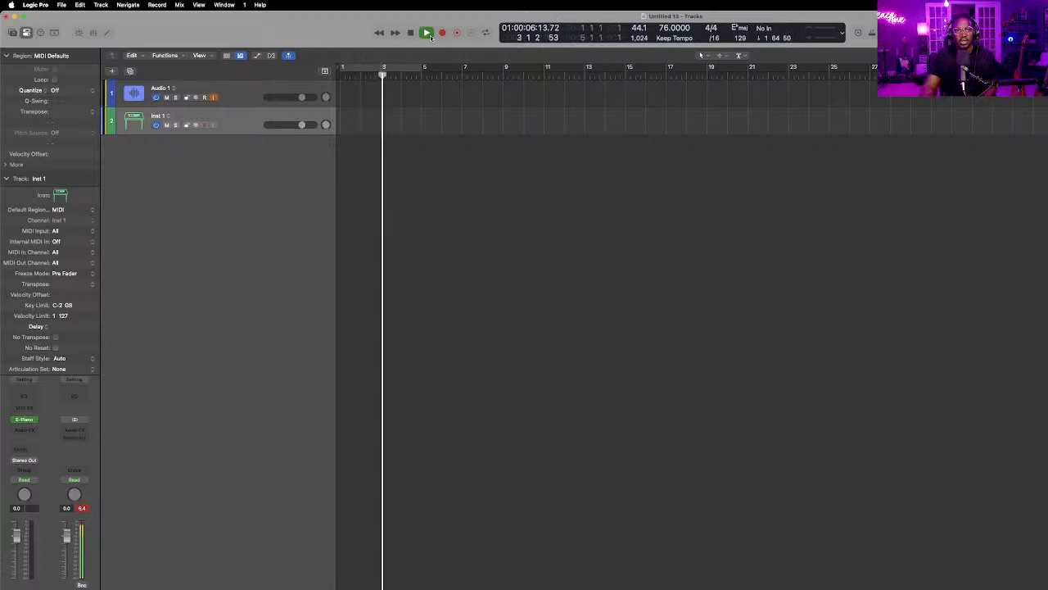
pyautogui.moveTo(978, 587)
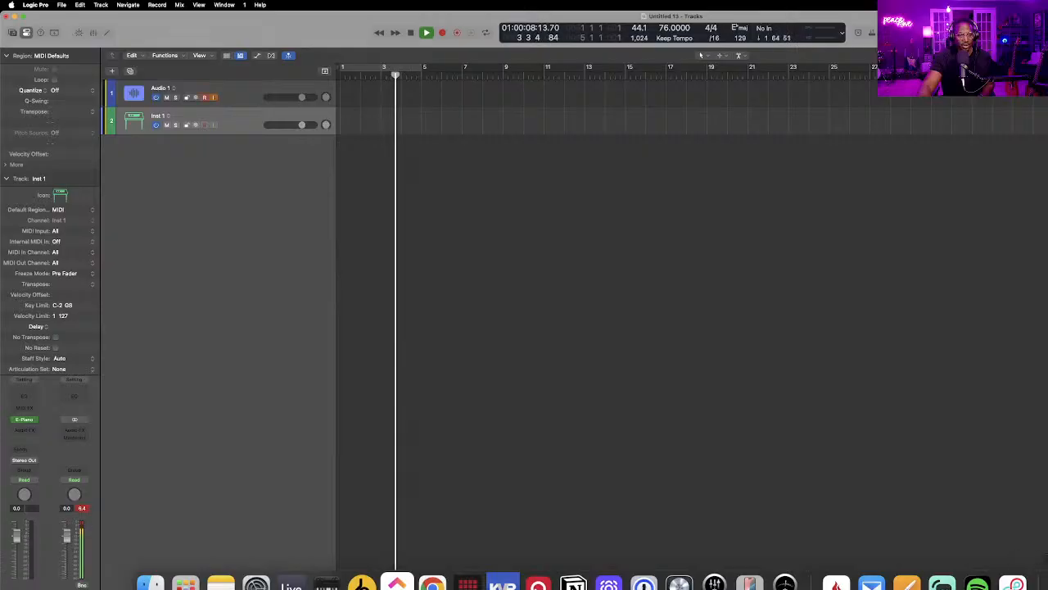
pyautogui.click(906, 584)
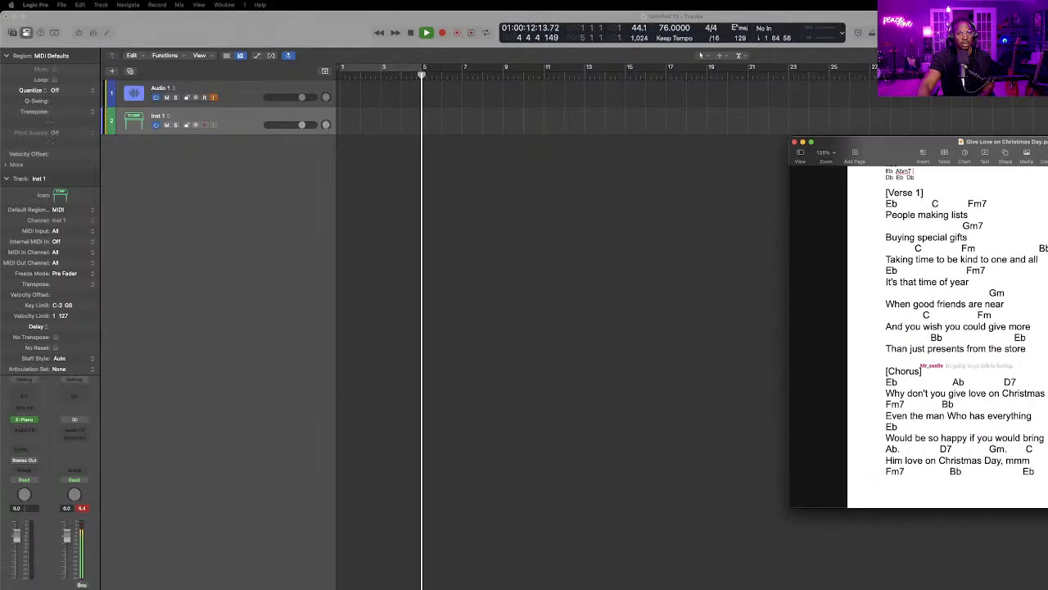
pyautogui.moveTo(878, 142); pyautogui.dragTo(789, 139)
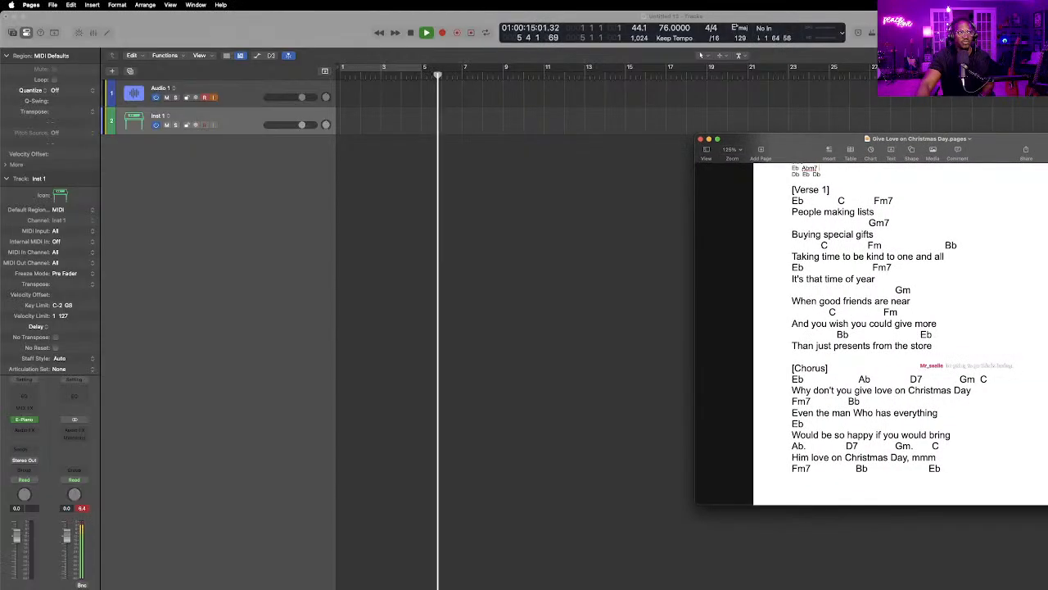
# Set an active cycle range from bar 1 to bar 7 in Logic Pro and stop playback.
pyautogui.click(343, 69)
pyautogui.moveTo(343, 69); pyautogui.dragTo(463, 71)
pyautogui.click(407, 34)
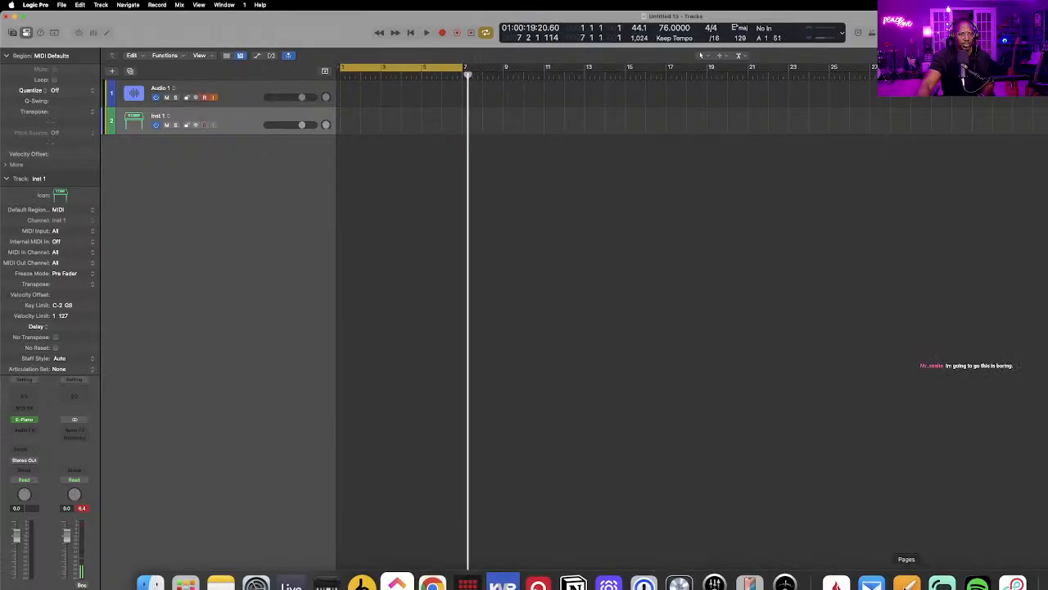
# Switch to Pages and read the Verse 1 and Chorus chords of Give Love on Christmas Day.
pyautogui.click(906, 582)
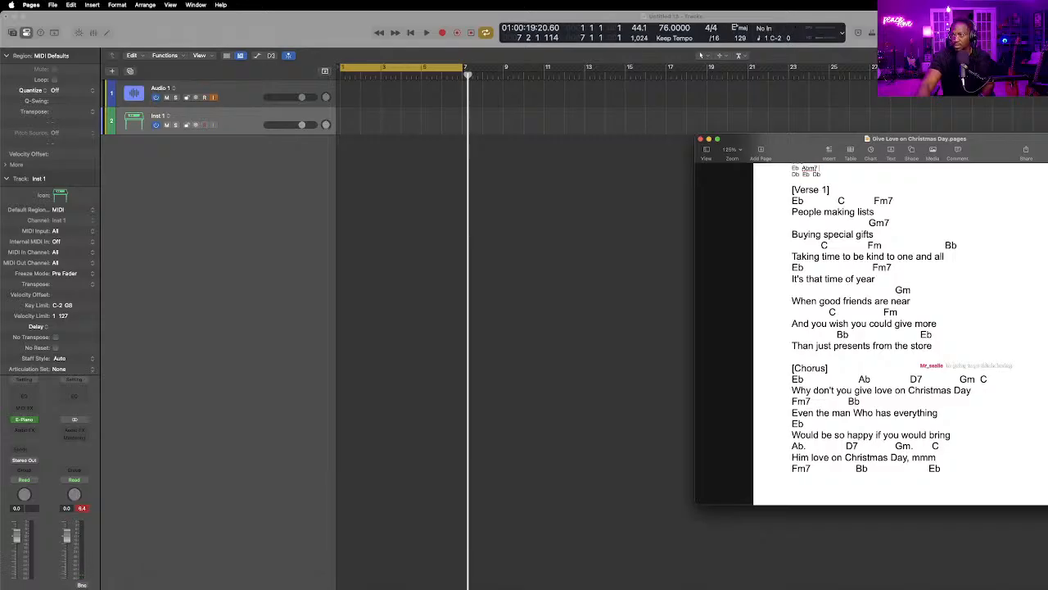
pyautogui.click(700, 55)
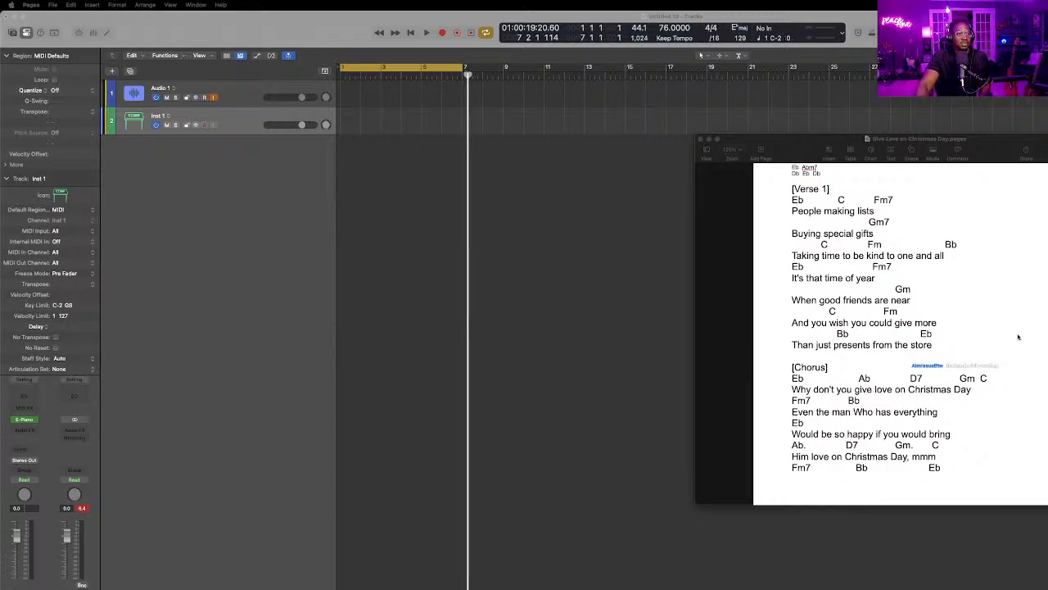
pyautogui.scroll(-1, 1018, 337)
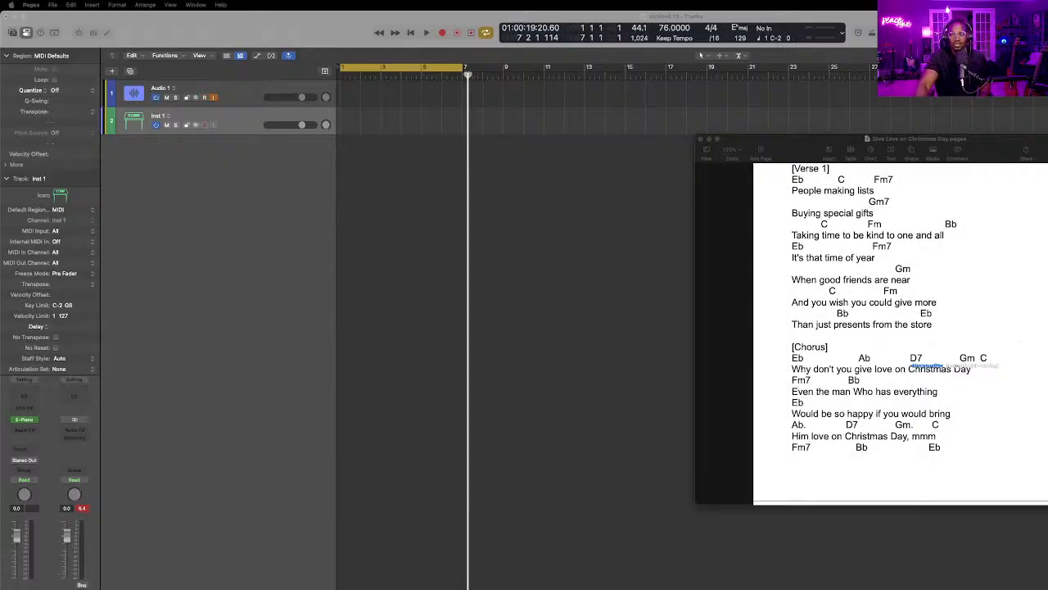
pyautogui.scroll(-1, 901, 328)
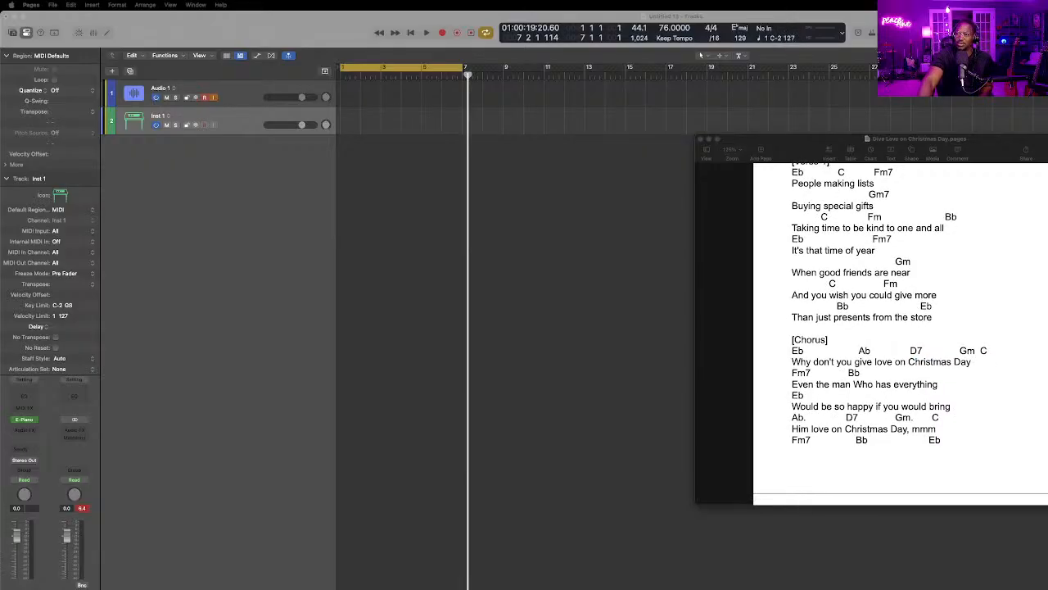
pyautogui.scroll(1, 901, 328)
pyautogui.scroll(-1, 901, 327)
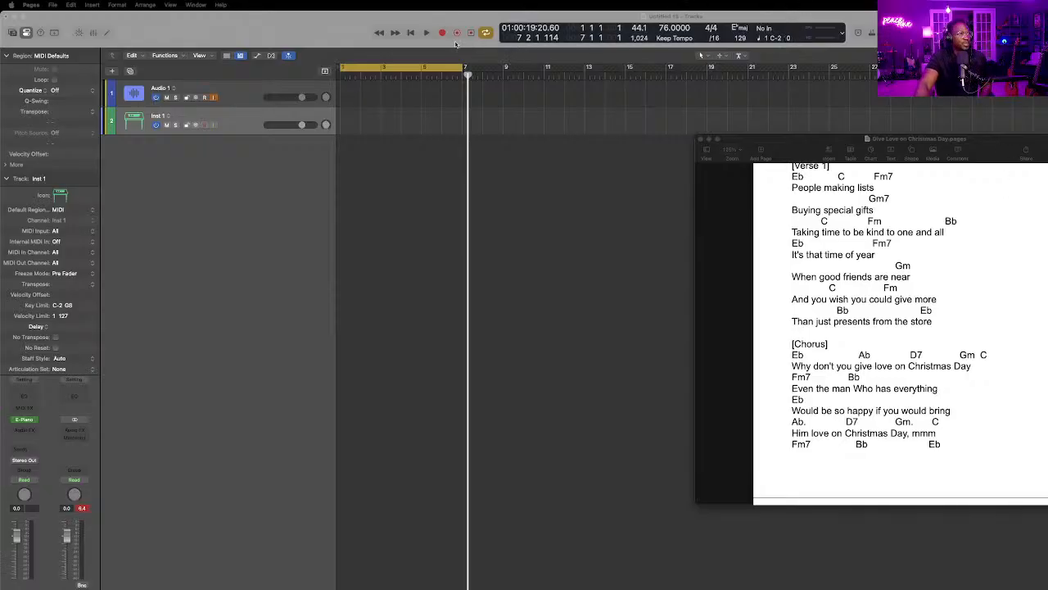
# Play the cycle range in Logic Pro while repositioning and resizing the project window.
pyautogui.click(433, 35)
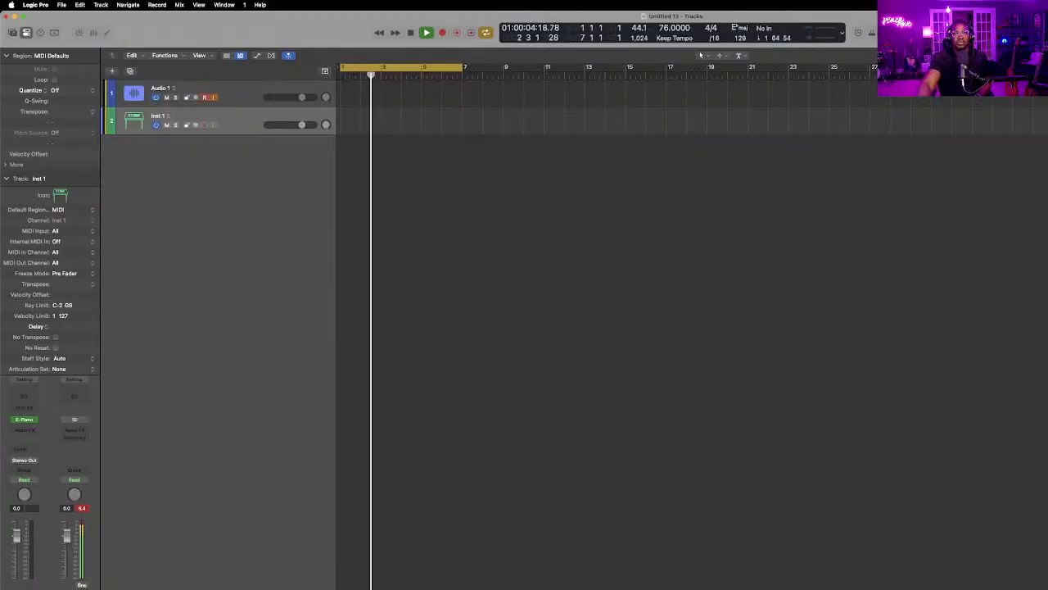
pyautogui.moveTo(835, 16); pyautogui.dragTo(892, 20)
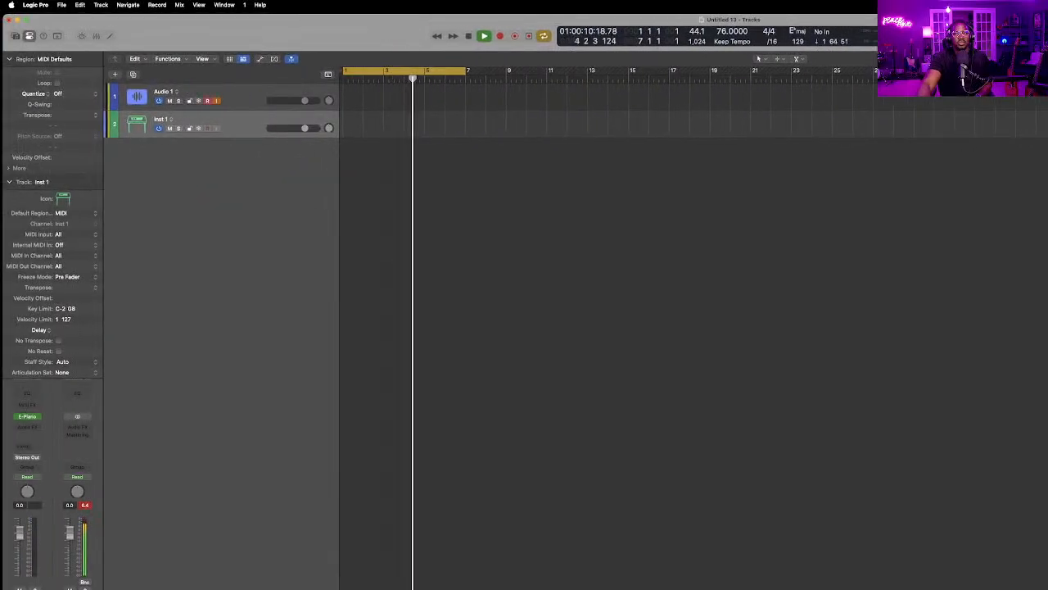
pyautogui.moveTo(1047, 328); pyautogui.dragTo(1032, 327)
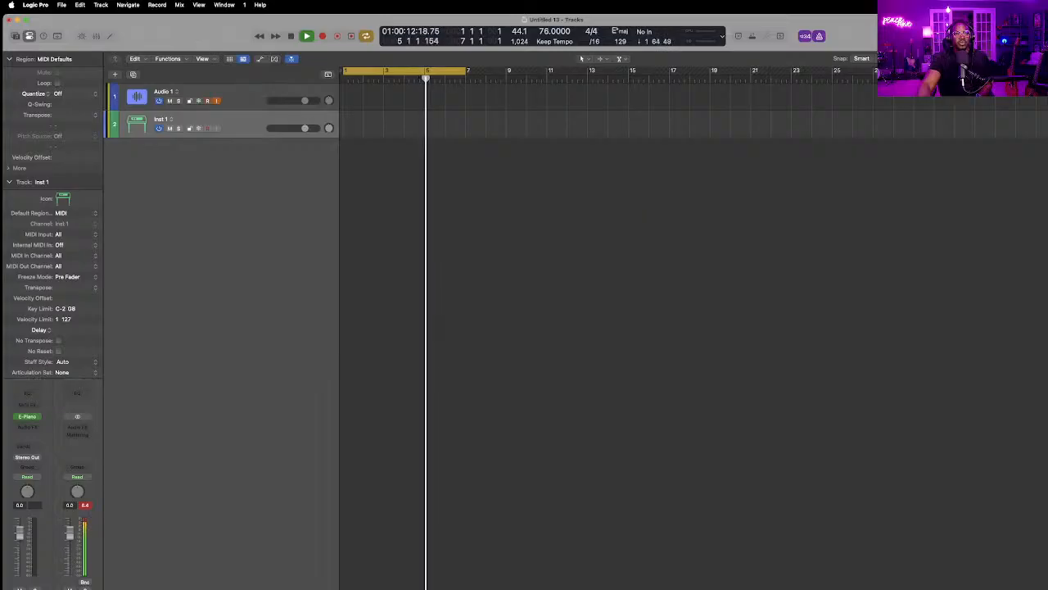
pyautogui.click(1047, 328)
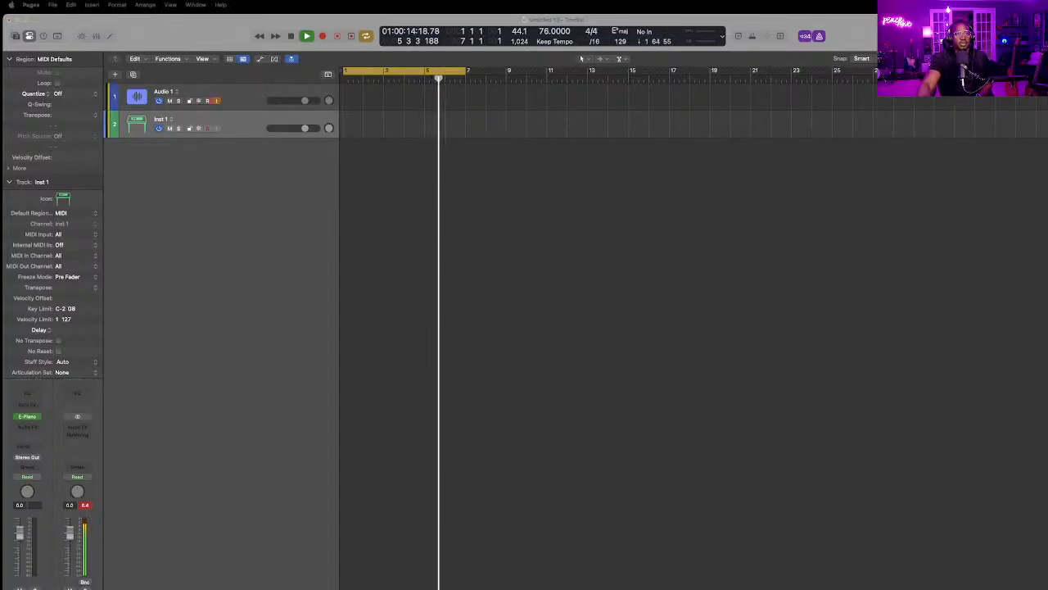
pyautogui.moveTo(557, 20); pyautogui.dragTo(679, 19)
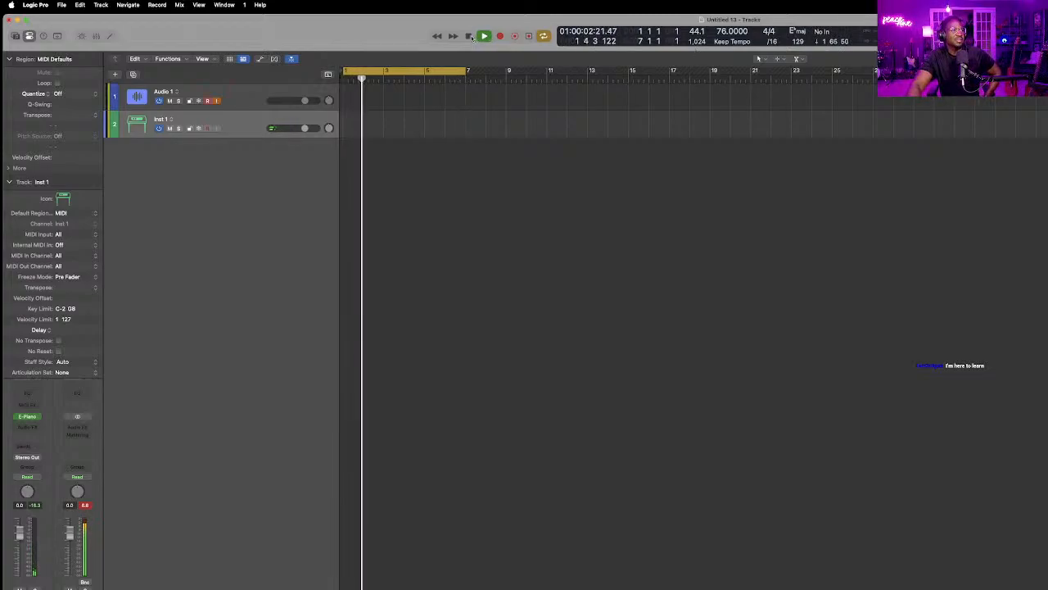
# Stop playback, set the project tempo to 72 BPM and play the cycle range.
pyautogui.press('space')
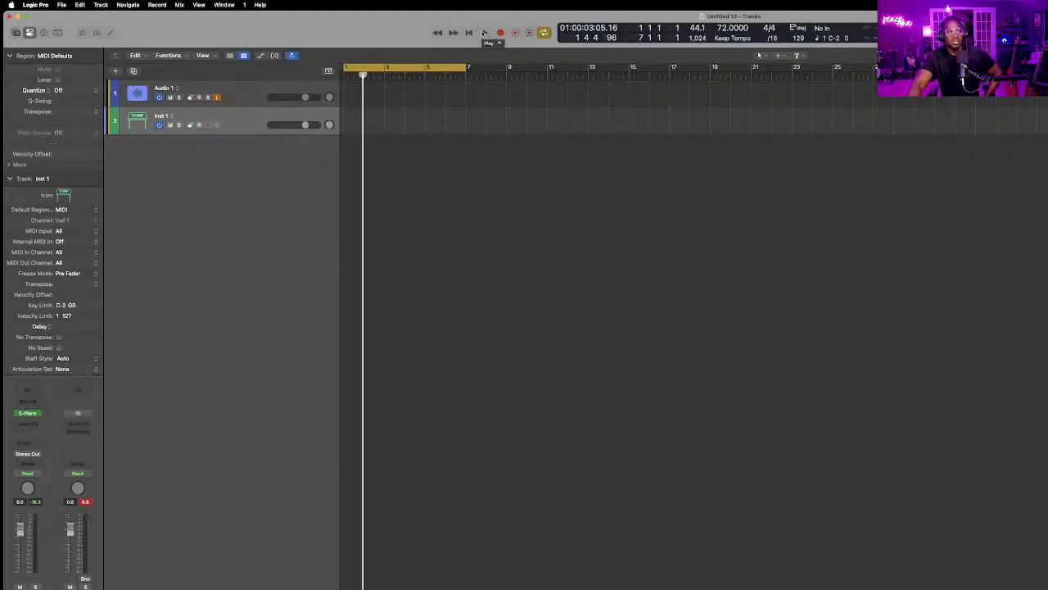
pyautogui.click(484, 32)
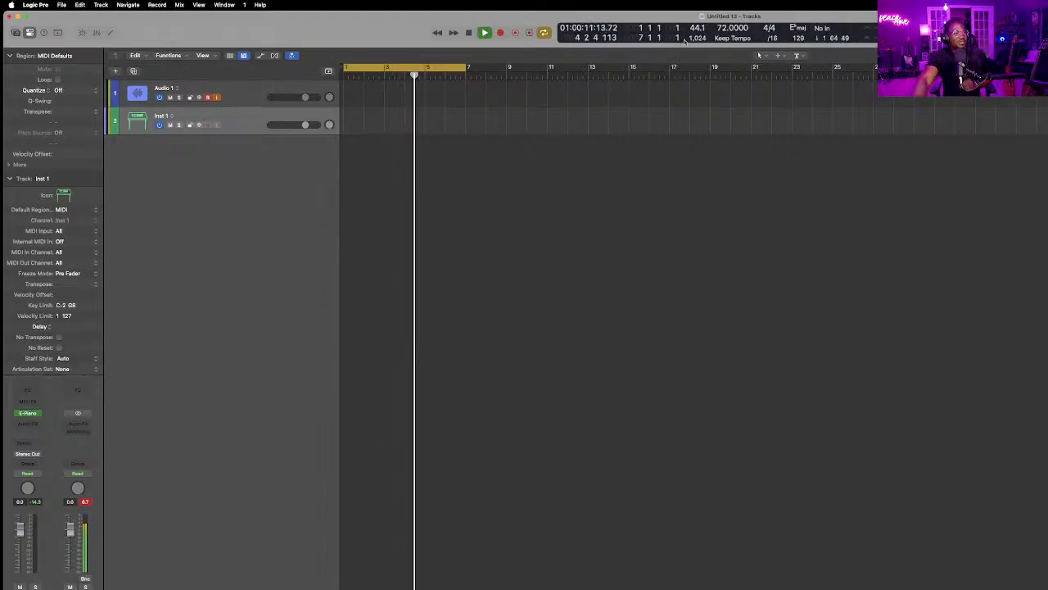
# Set the project tempo to 70 BPM and play the cycle range from the start.
pyautogui.moveTo(723, 28); pyautogui.dragTo(723, 35)
pyautogui.doubleClick(469, 33)
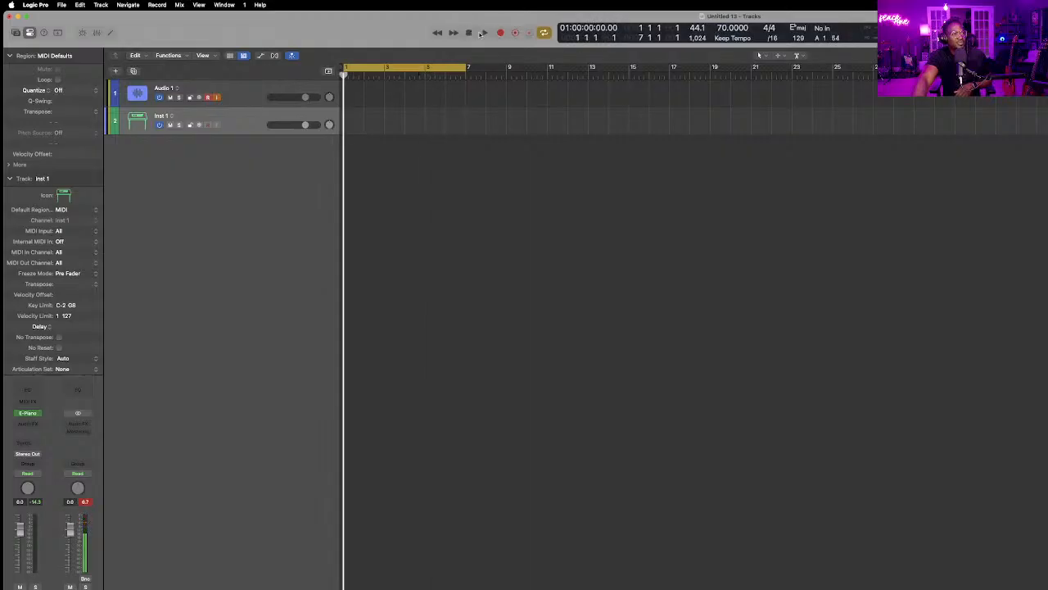
pyautogui.click(483, 32)
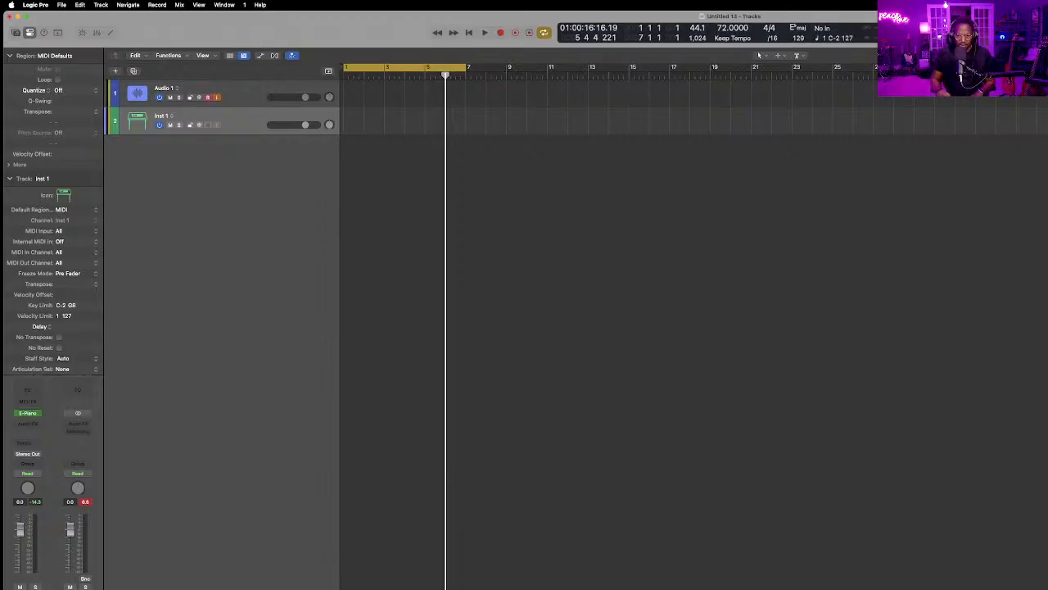
# Audition the cycle range at 72 BPM, then set the project tempo to 70 BPM and play briefly from the start.
pyautogui.click(484, 33)
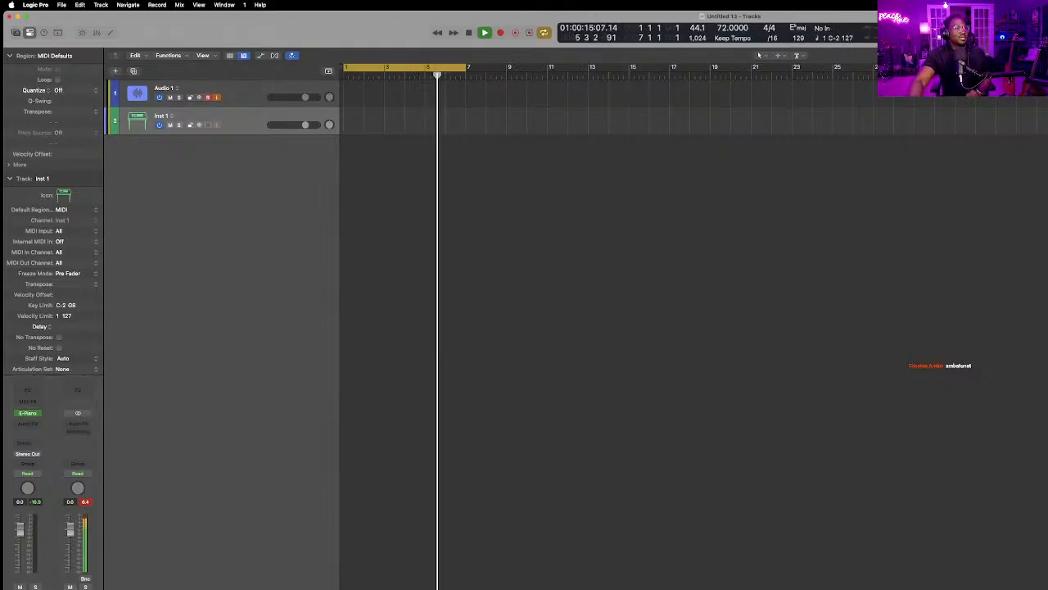
pyautogui.click(468, 33)
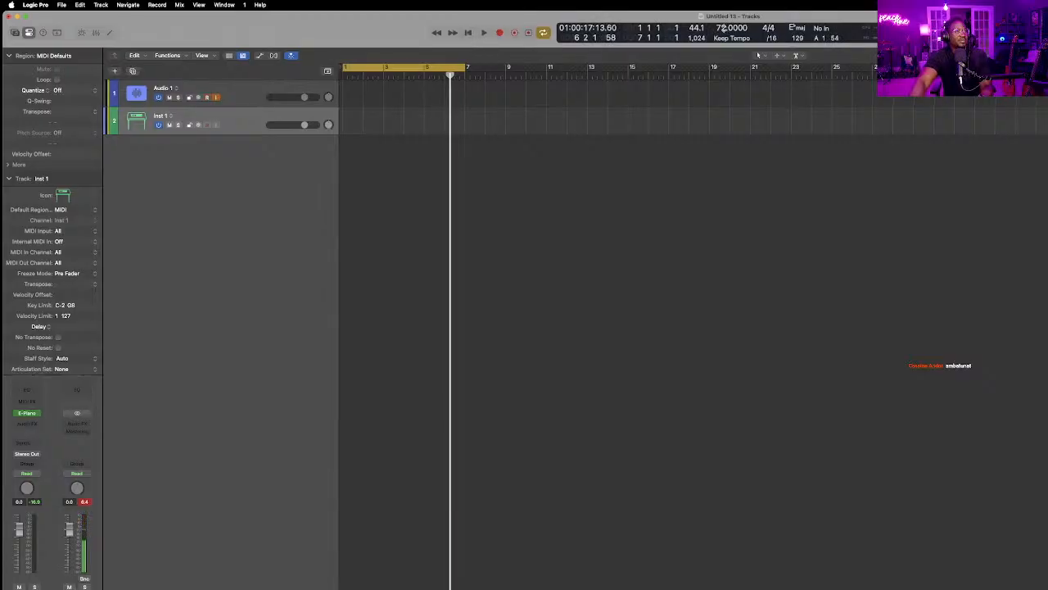
pyautogui.click(469, 33)
pyautogui.click(483, 33)
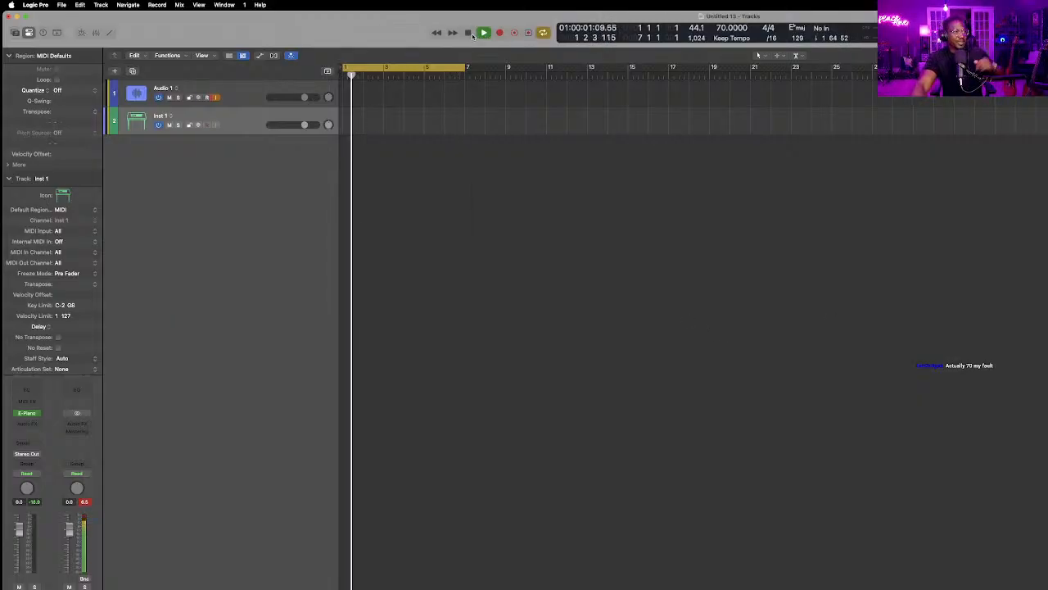
pyautogui.press('space')
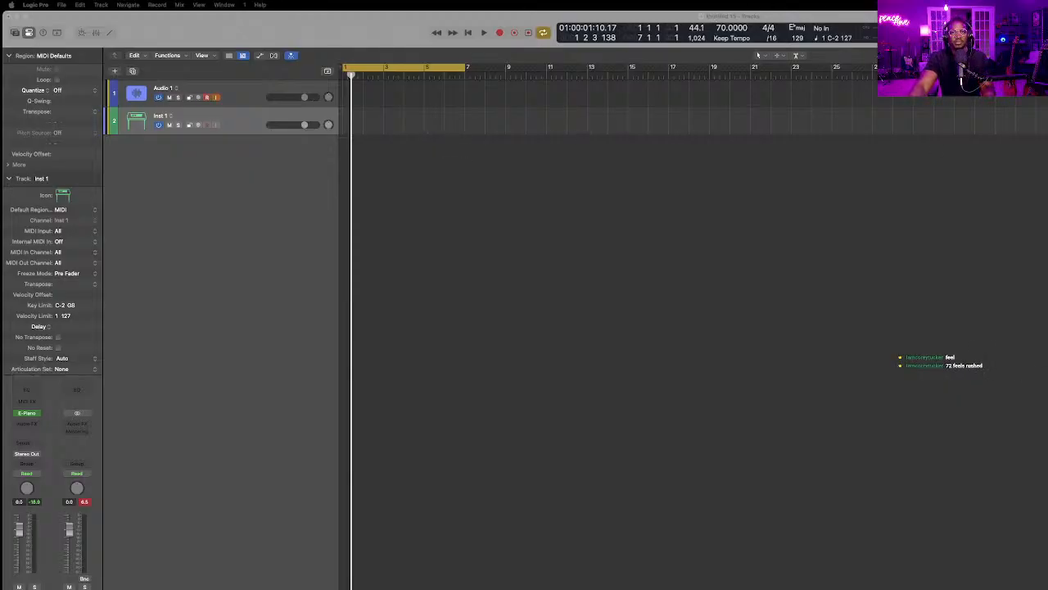
# Narrow the Logic Pro window to make room for the chord sheet beside it, and switch to the Hooktheory page in Chrome.
pyautogui.moveTo(1047, 328); pyautogui.dragTo(916, 328)
pyautogui.moveTo(916, 14); pyautogui.dragTo(777, 16)
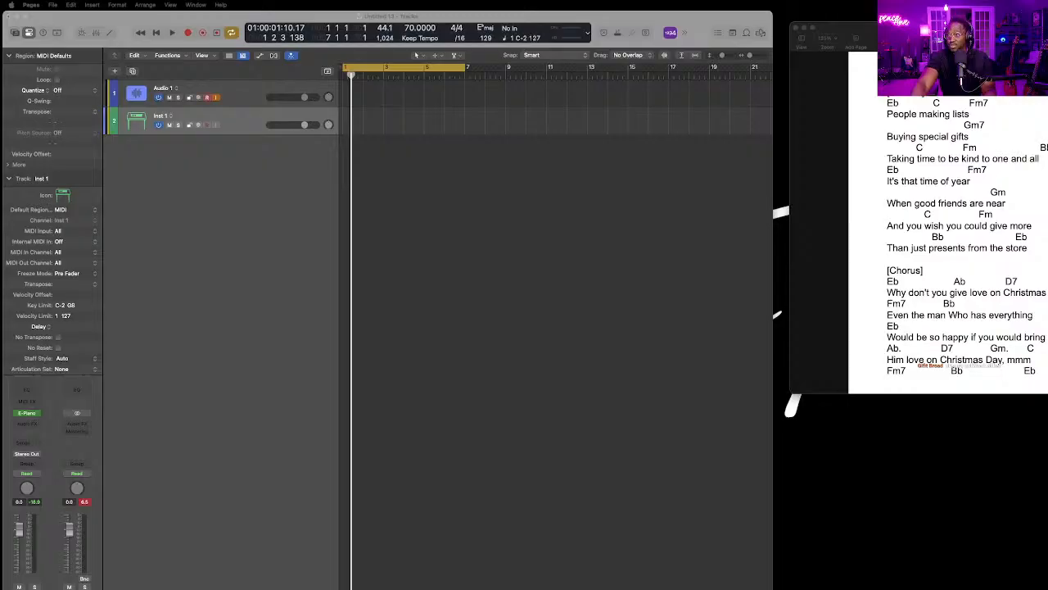
pyautogui.press('super+Tab')
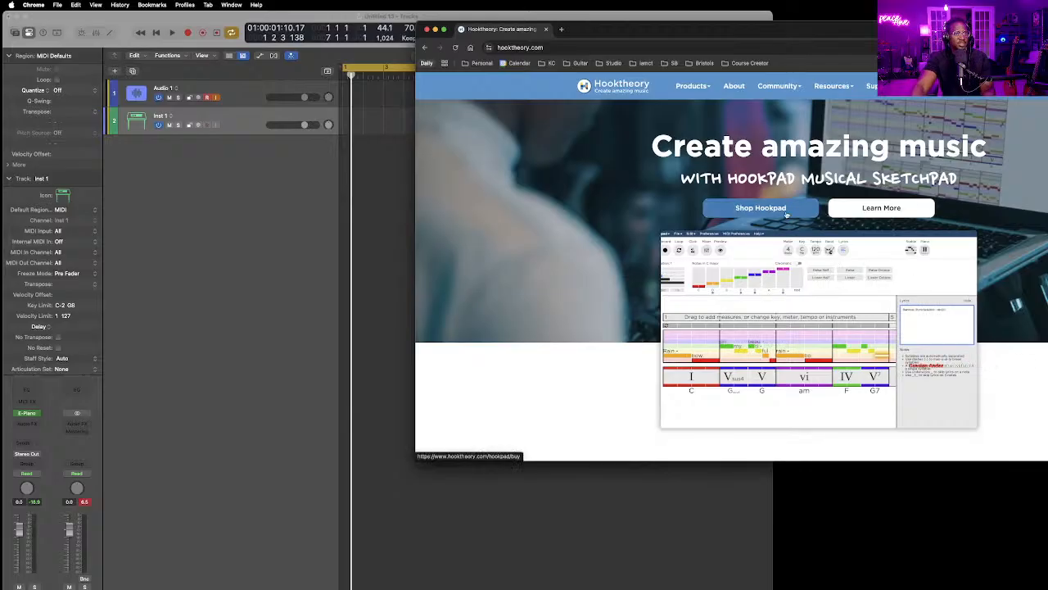
# Sign in to Hooktheory with the Google account and save the login as Hooktheory in the password manager.
pyautogui.click(786, 213)
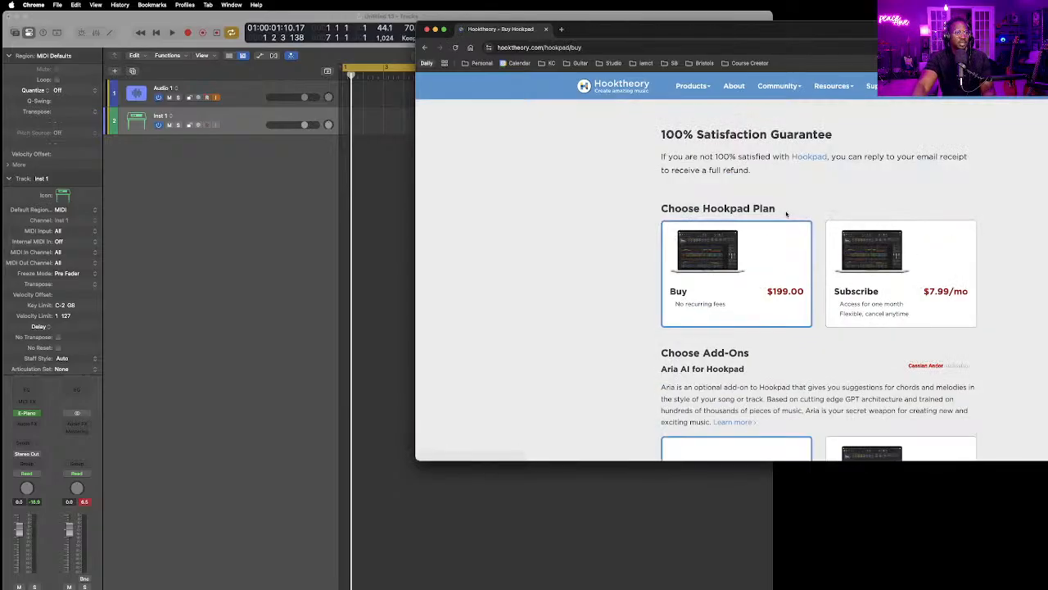
pyautogui.click(1001, 86)
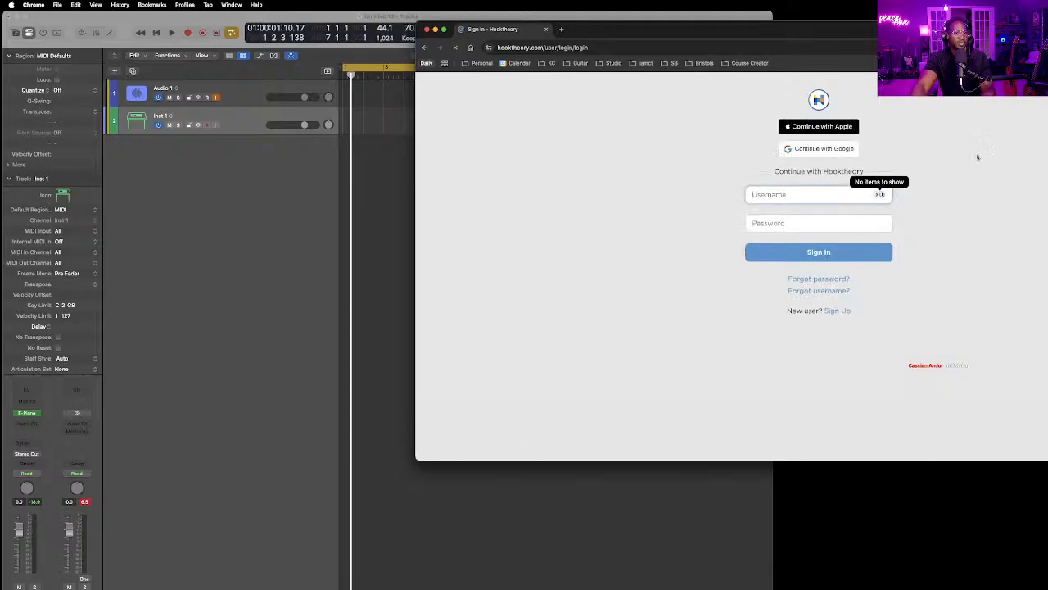
pyautogui.click(810, 146)
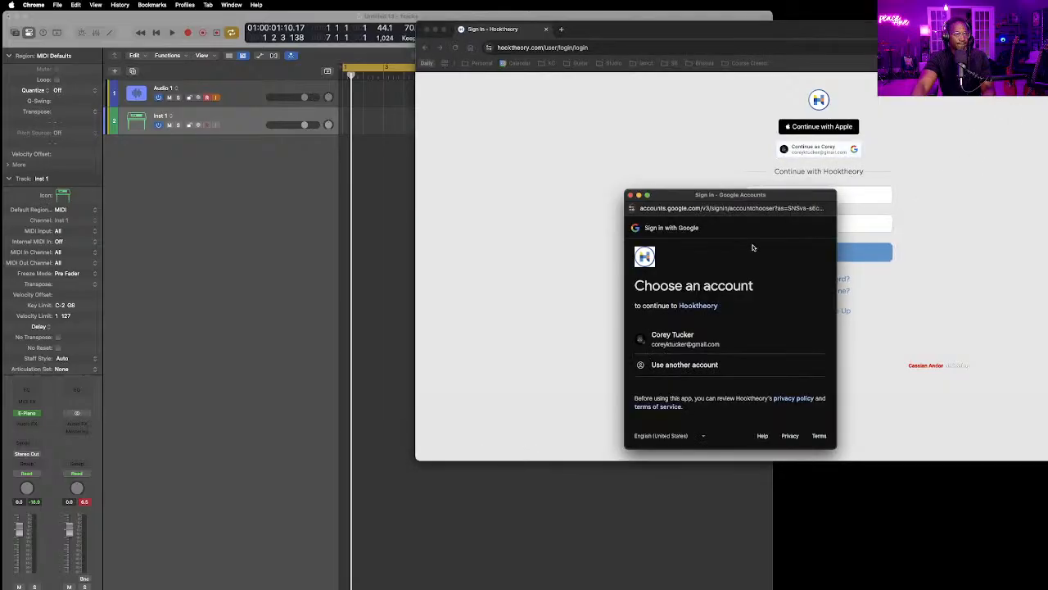
pyautogui.click(689, 335)
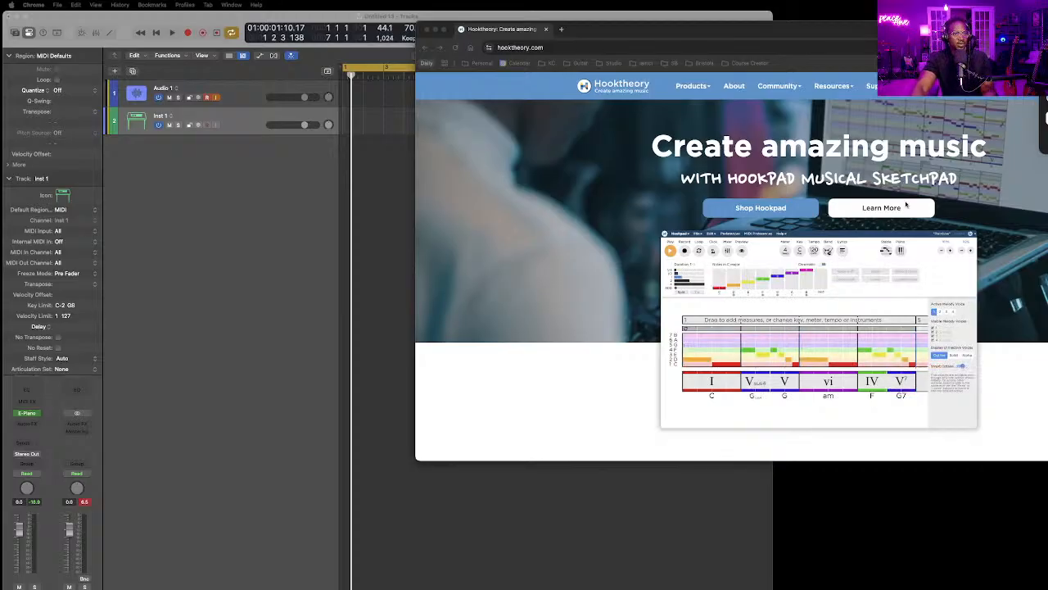
pyautogui.click(888, 30)
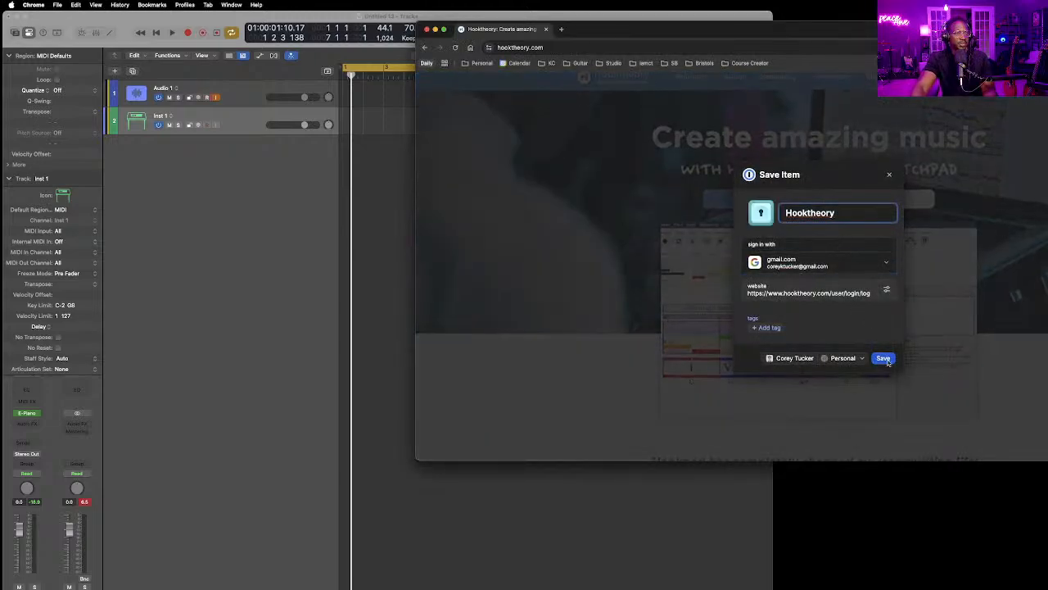
pyautogui.click(888, 359)
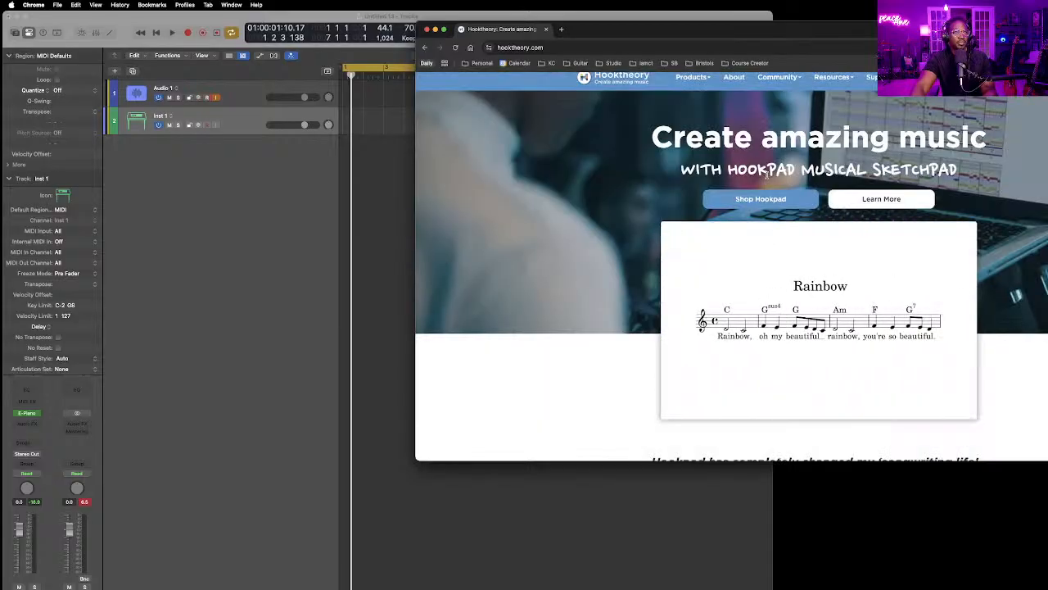
# Open Hookpad from the account options, start a blank project and make the browser window taller.
pyautogui.click(1005, 78)
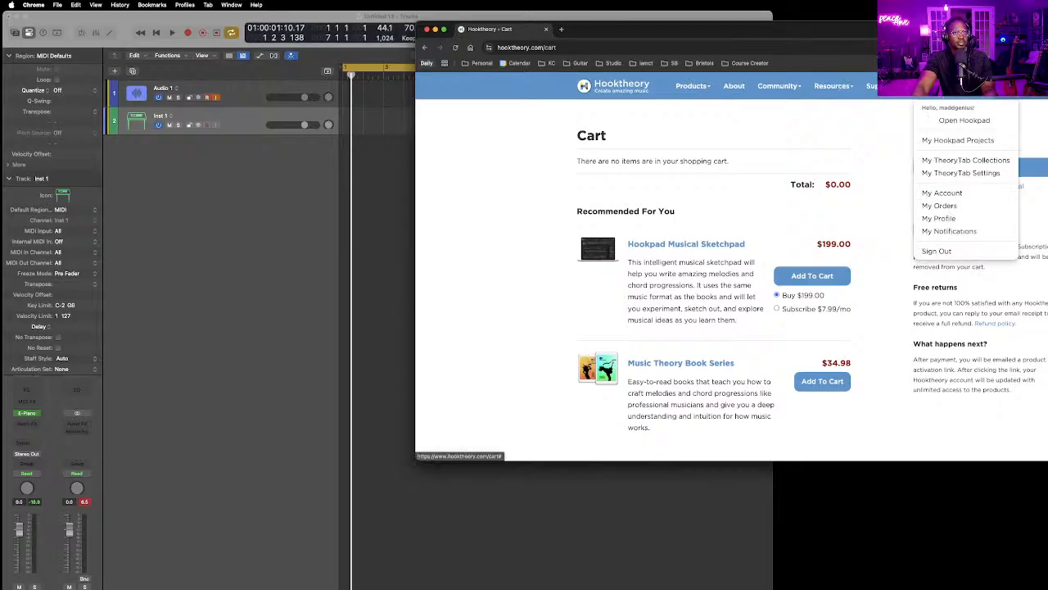
pyautogui.click(952, 121)
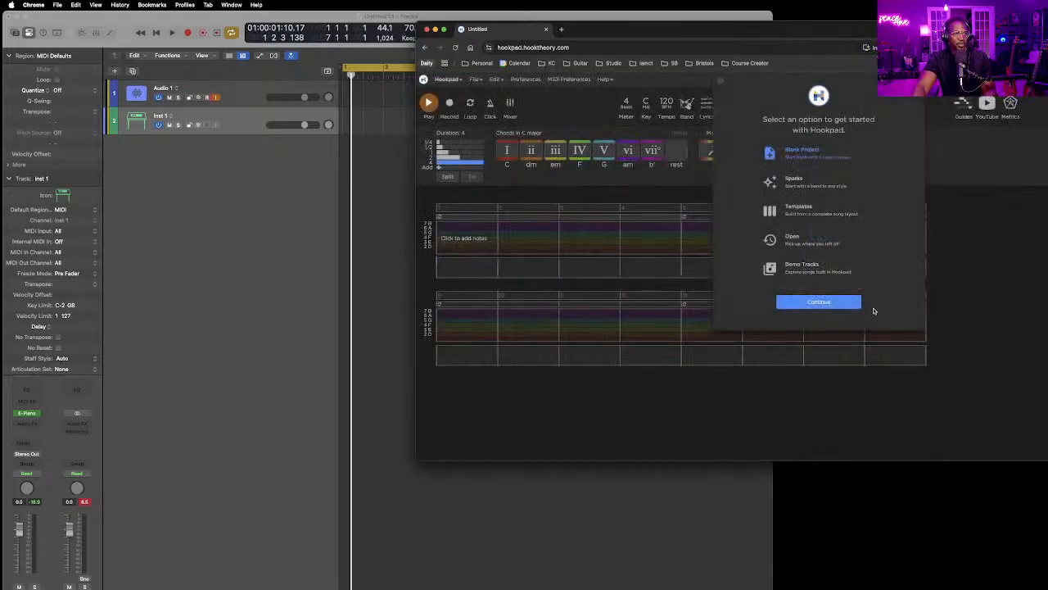
pyautogui.click(855, 302)
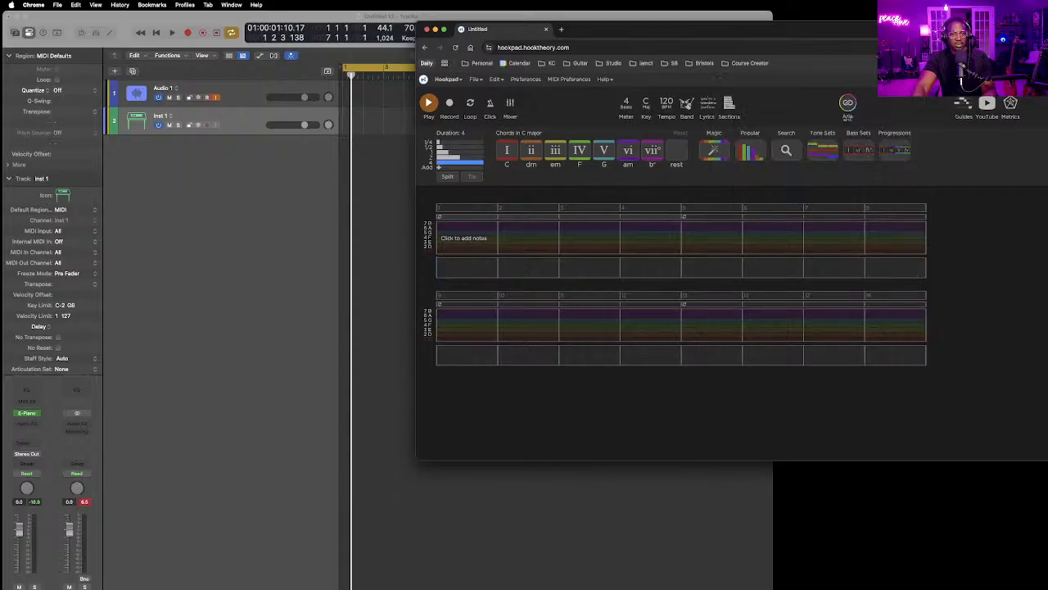
pyautogui.moveTo(1047, 460); pyautogui.dragTo(1047, 573)
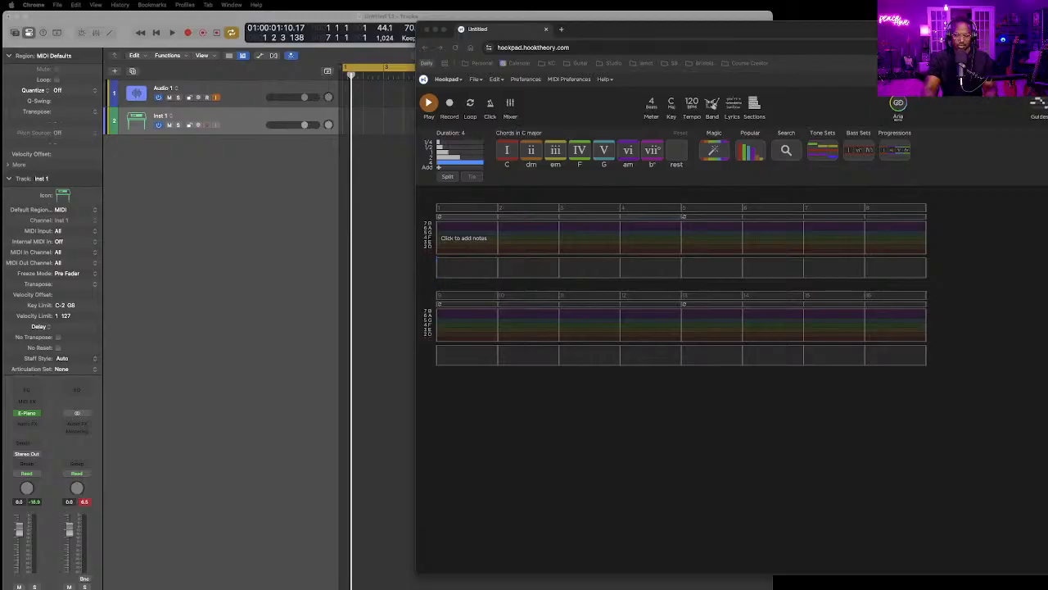
# Add a C and a D note to the first measure's melody, and open the YouTube attachment dialog without attaching a video.
pyautogui.press('super+Tab')
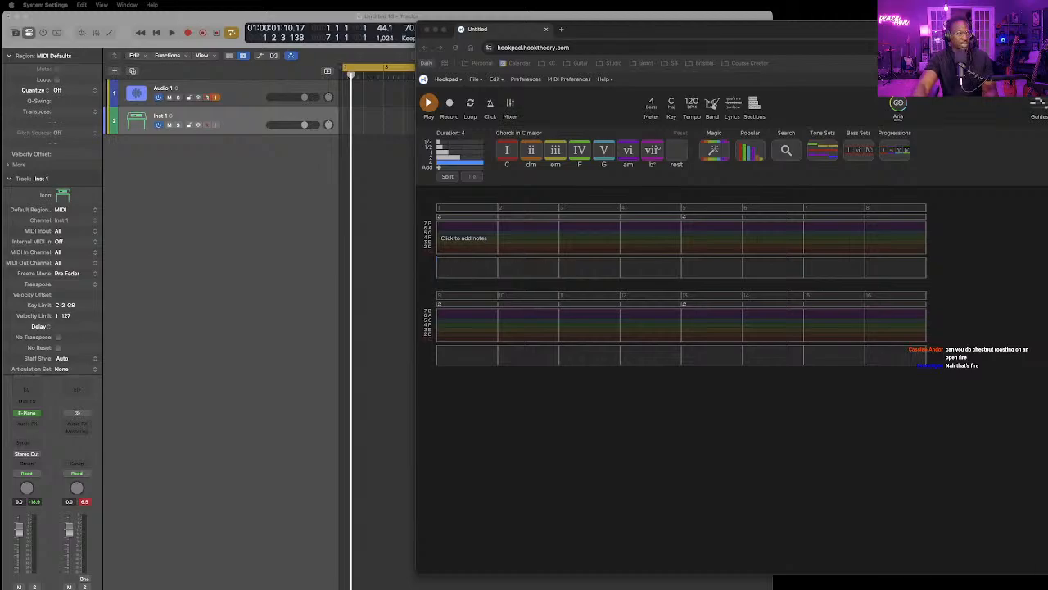
pyautogui.click(472, 240)
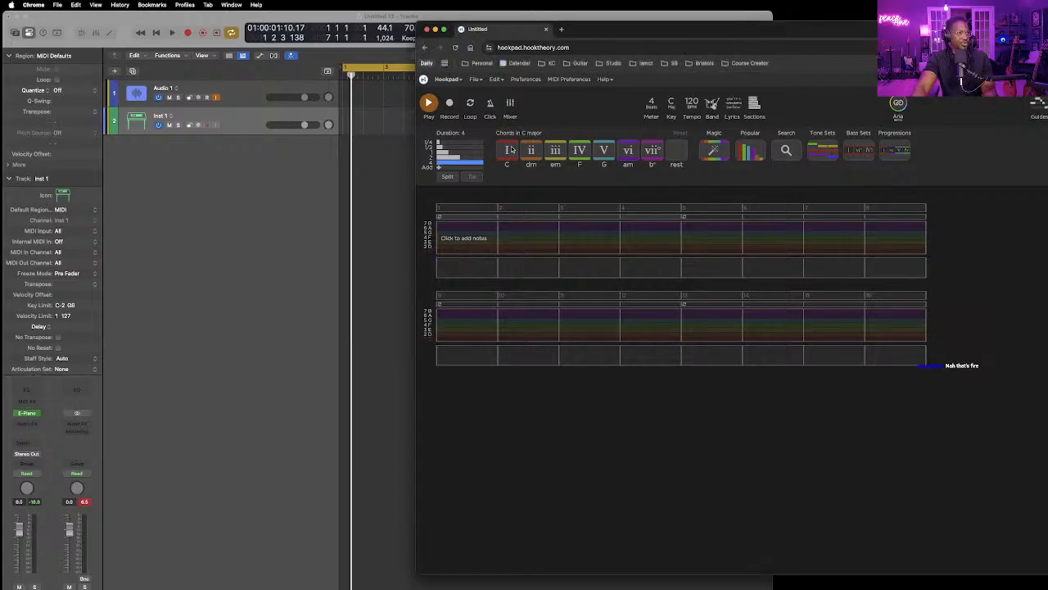
pyautogui.click(472, 239)
pyautogui.press('1')
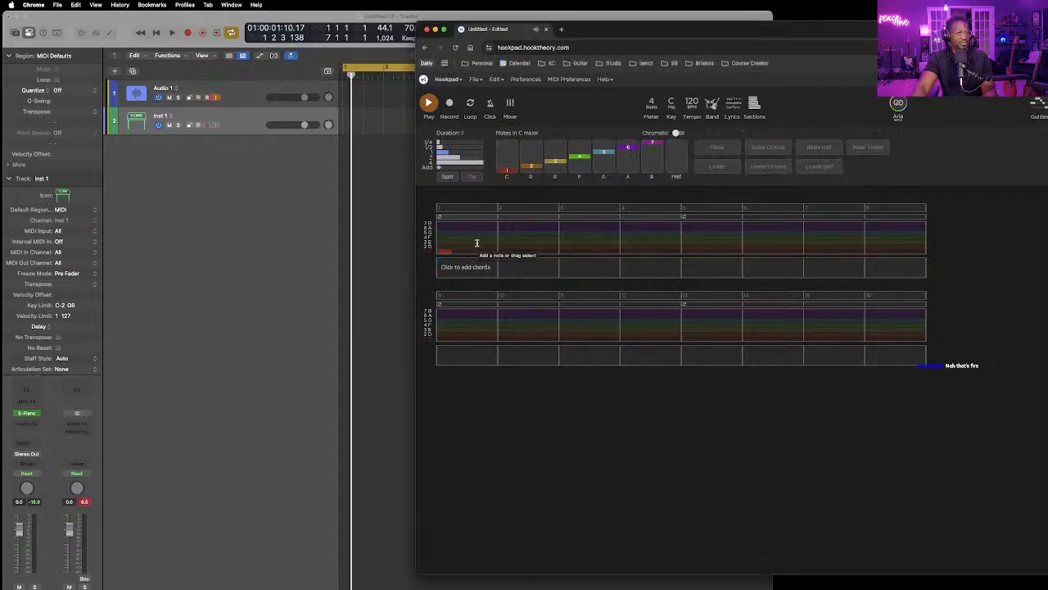
pyautogui.click(538, 167)
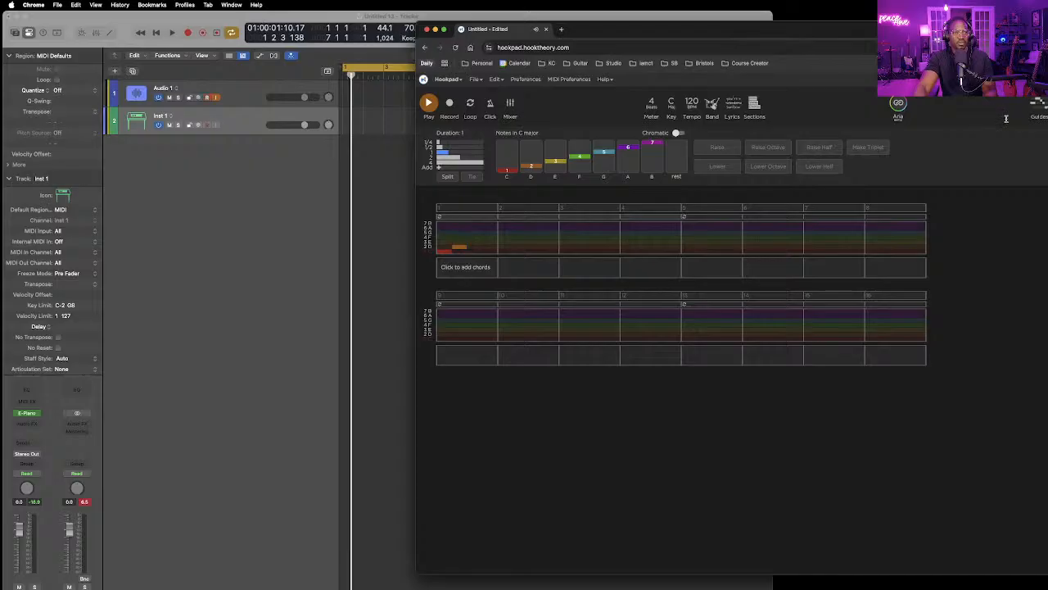
pyautogui.click(917, 80)
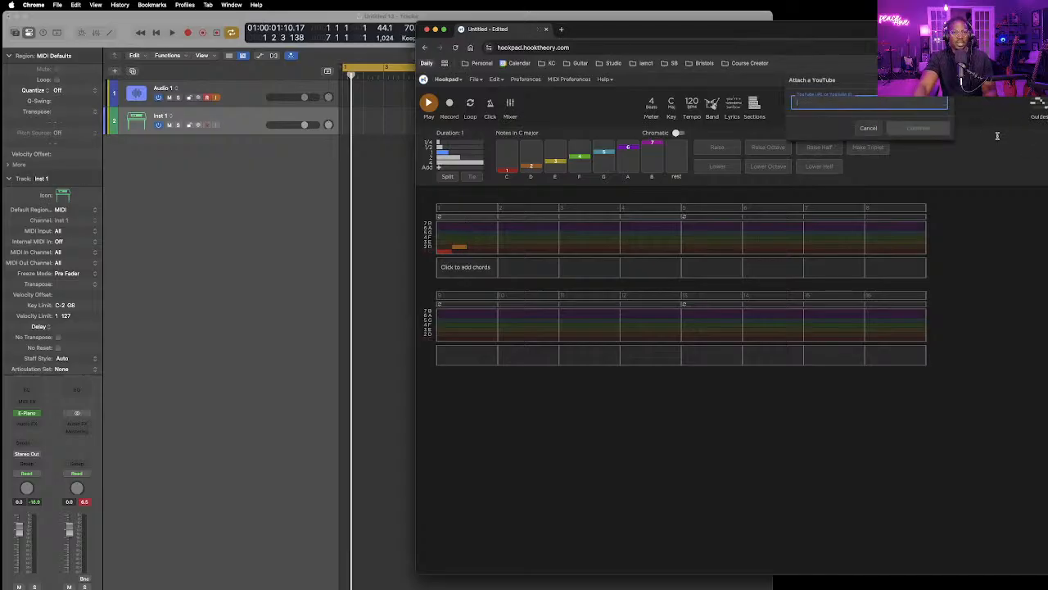
pyautogui.click(868, 127)
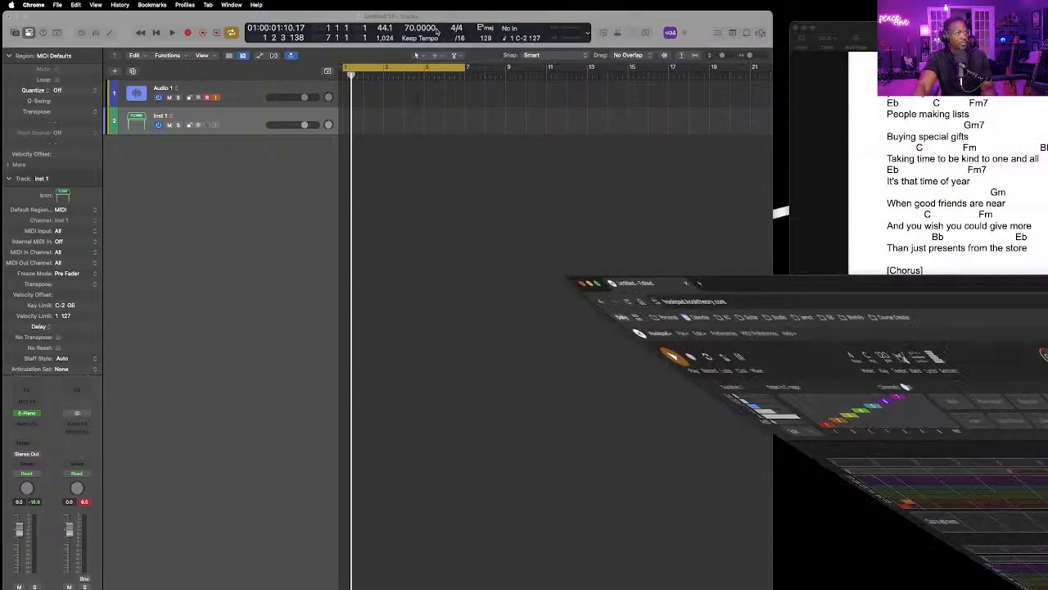
# Minimize the Hookpad window and fit the Pages chord sheet fully into view beside the Logic Pro window.
pyautogui.click(435, 29)
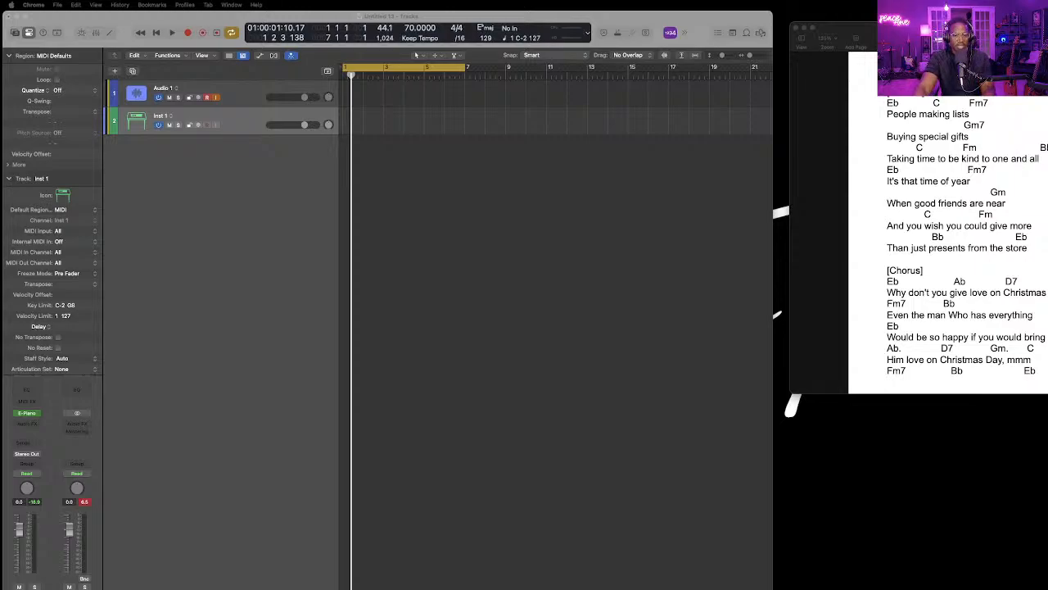
pyautogui.moveTo(926, 29); pyautogui.dragTo(910, 27)
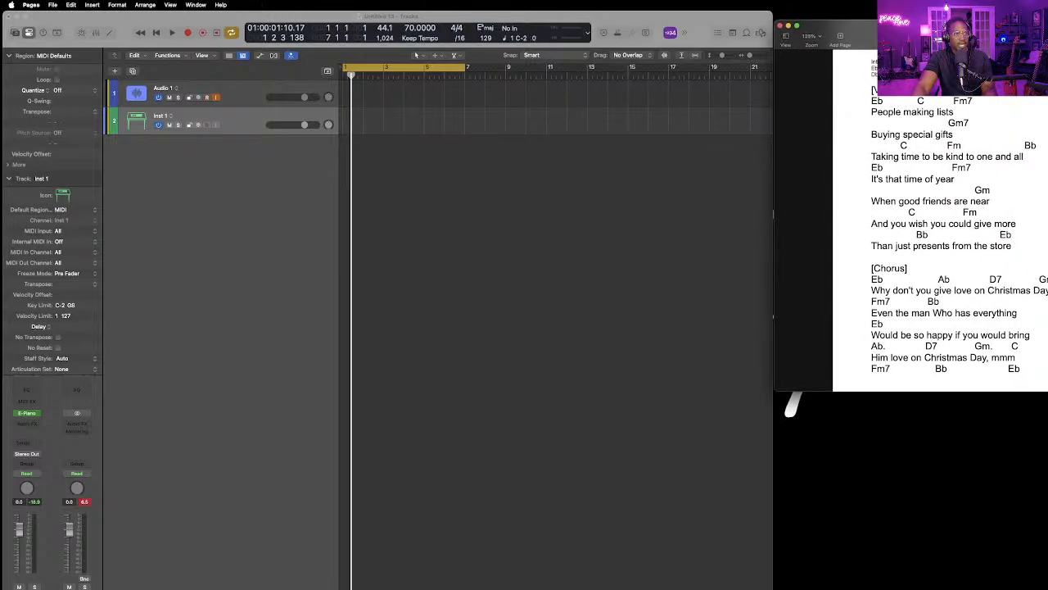
pyautogui.moveTo(1047, 246); pyautogui.dragTo(937, 246)
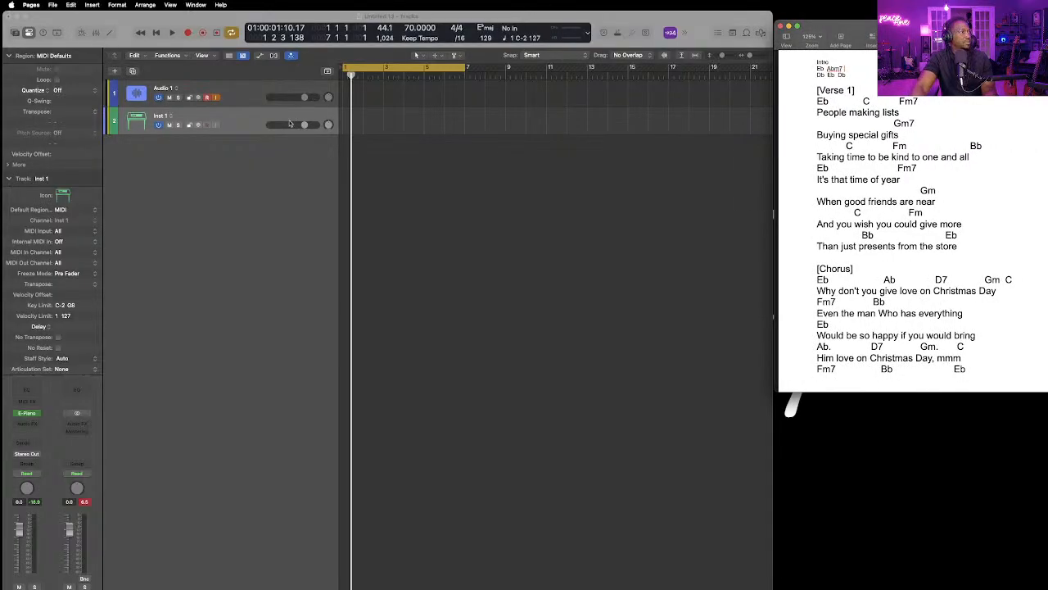
# Show the global tracks, add Intro and Verse arrangement sections and extend the cycle range to bar 9.
pyautogui.click(327, 71)
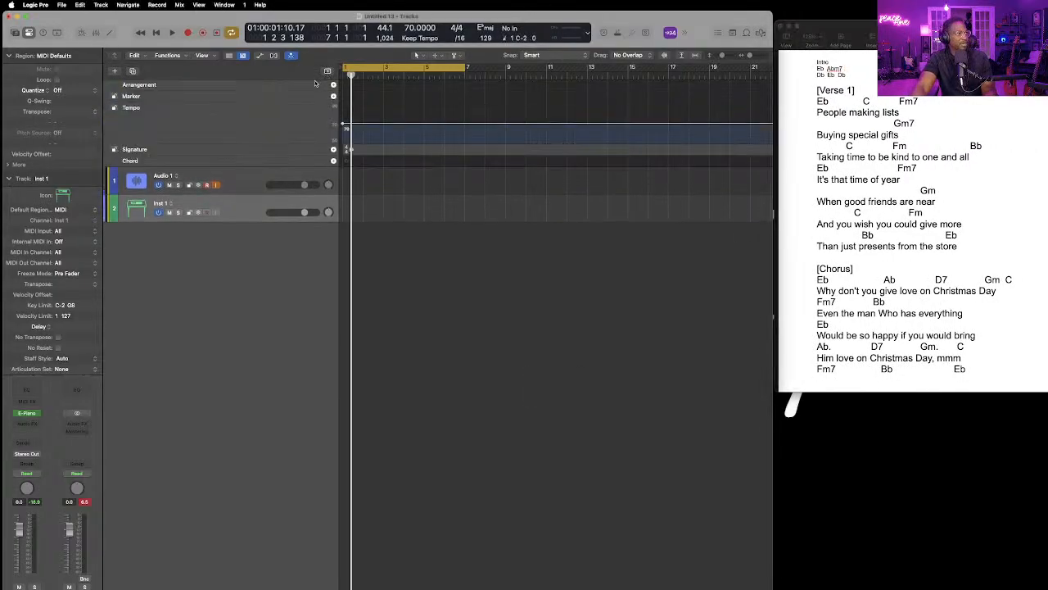
pyautogui.click(333, 85)
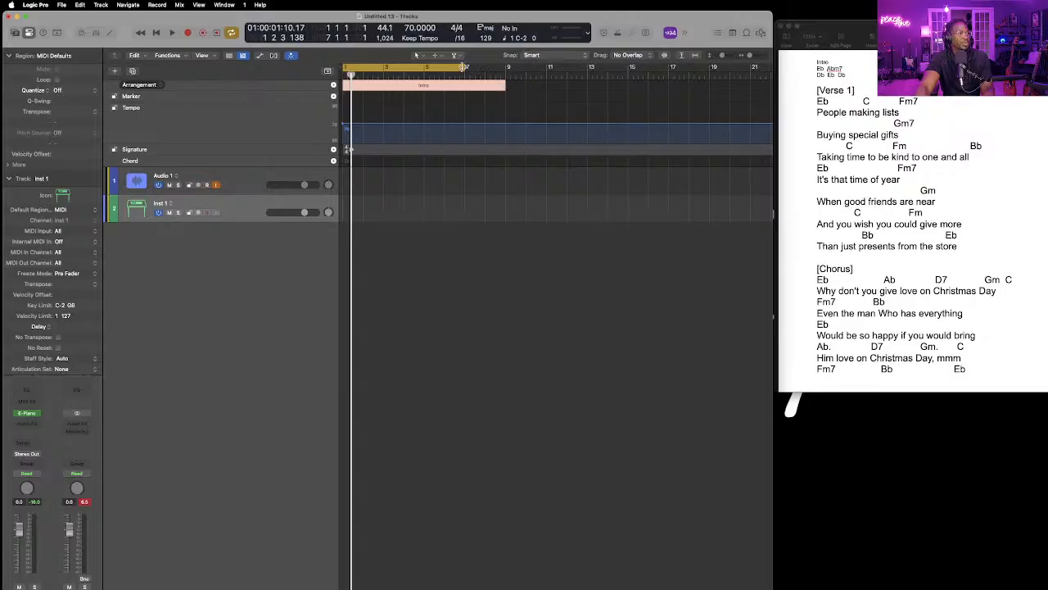
pyautogui.moveTo(464, 67); pyautogui.dragTo(506, 68)
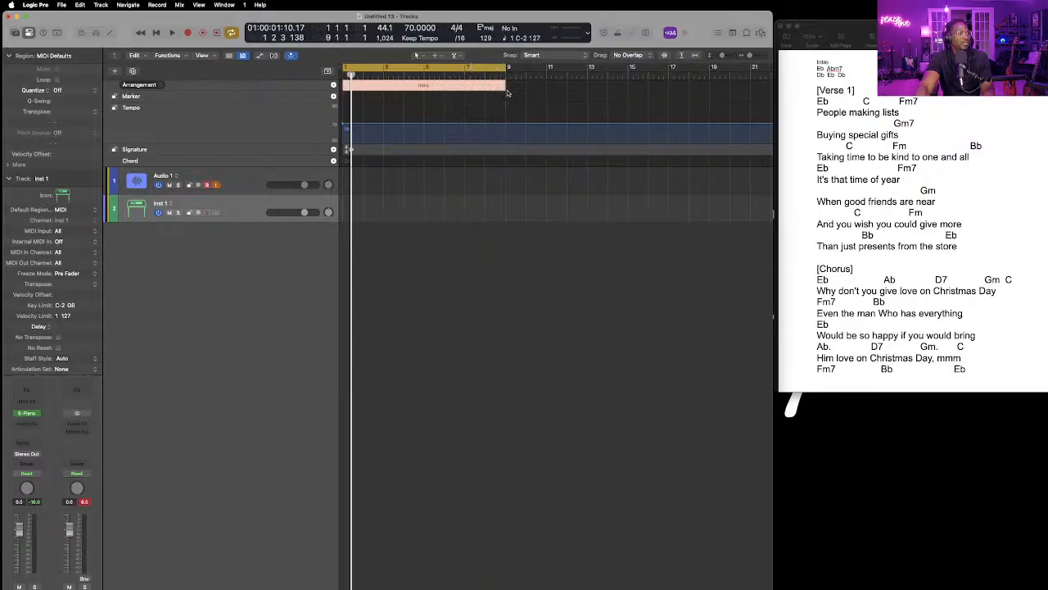
pyautogui.click(334, 86)
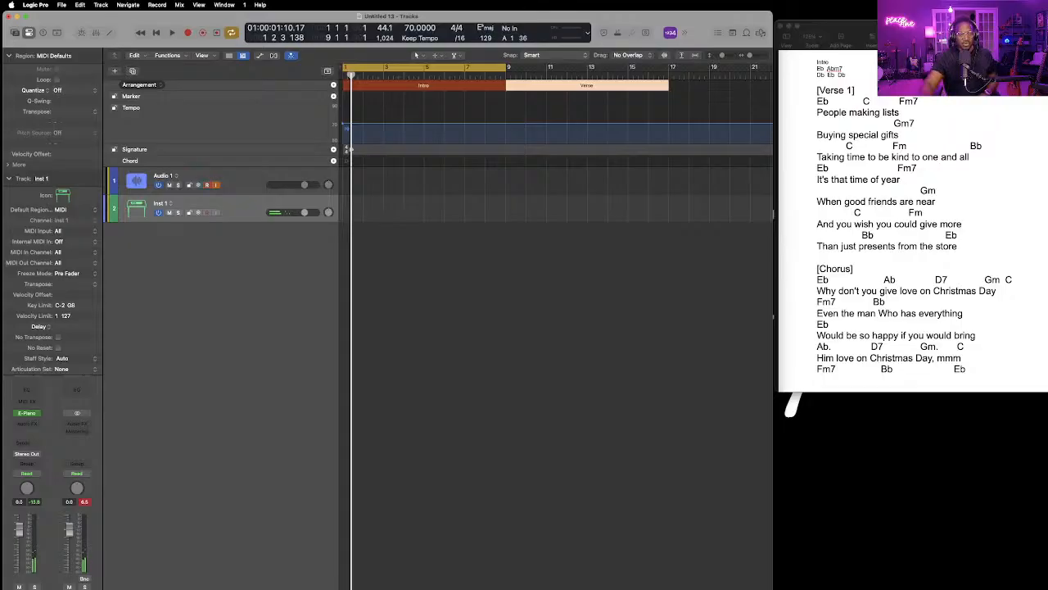
# Move the Pages chord sheet lower on the screen and bring its song title and intro chords into view.
pyautogui.moveTo(932, 22); pyautogui.dragTo(932, 164)
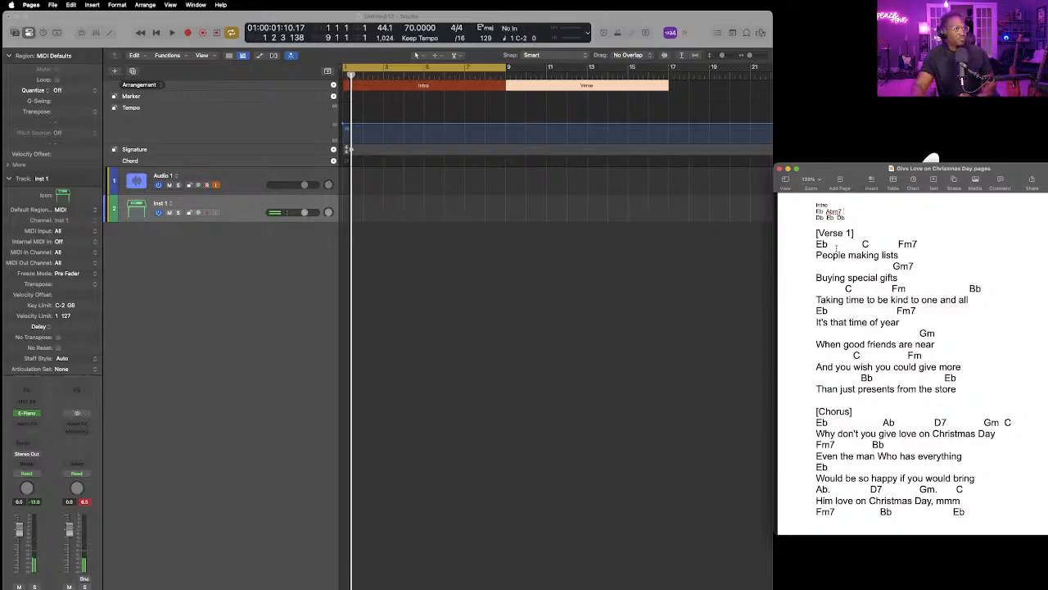
pyautogui.scroll(-5, 836, 248)
pyautogui.scroll(5, 906, 321)
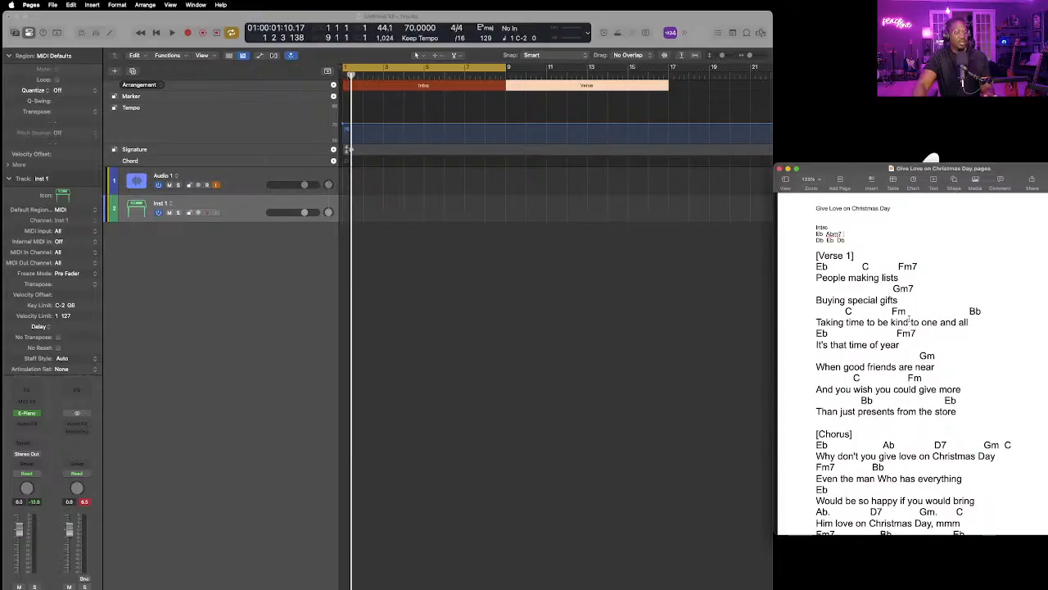
pyautogui.scroll(-1, 909, 320)
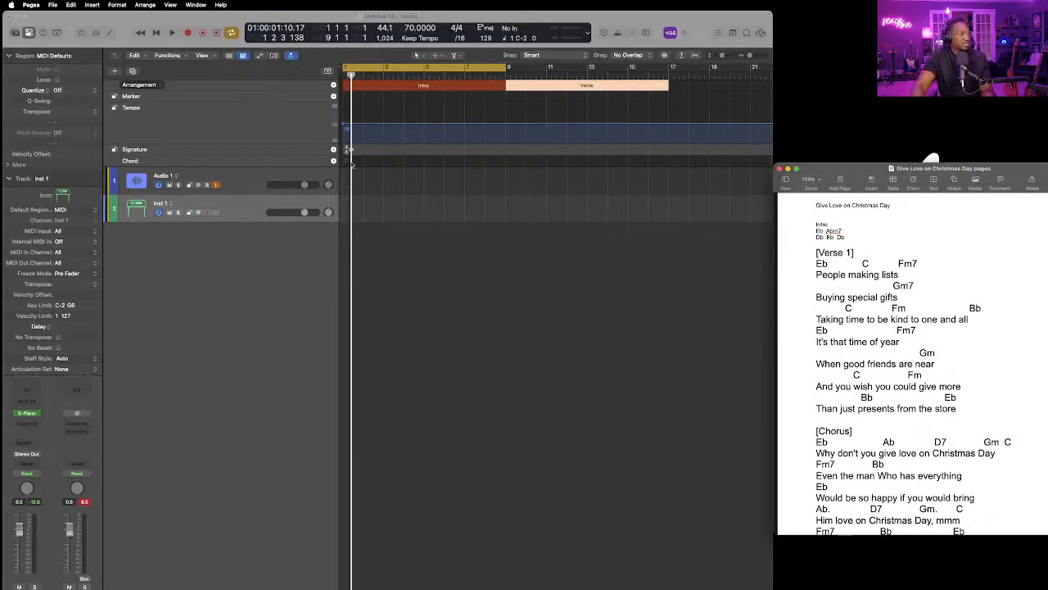
# Add an Eb major chord with a 7 extension to the Logic Pro Chord track at the playhead.
pyautogui.click(334, 162)
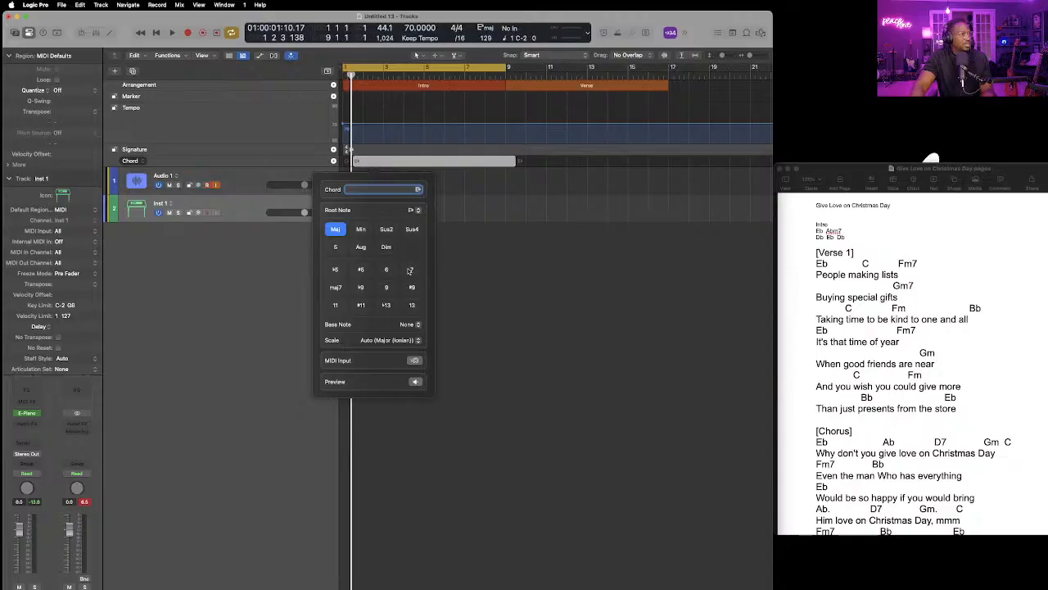
pyautogui.click(411, 268)
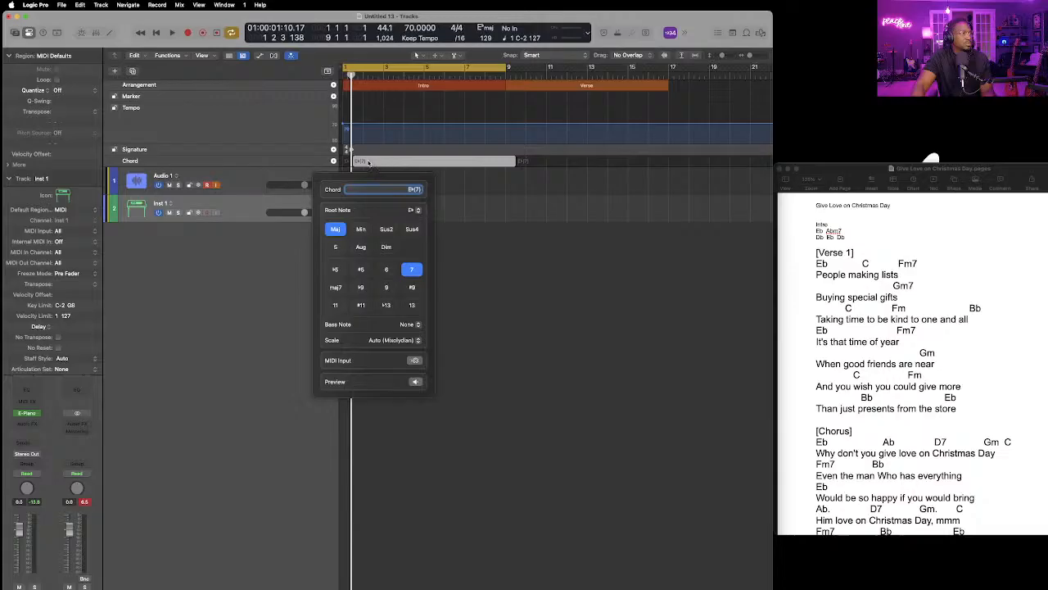
pyautogui.moveTo(750, 57); pyautogui.dragTo(751, 56)
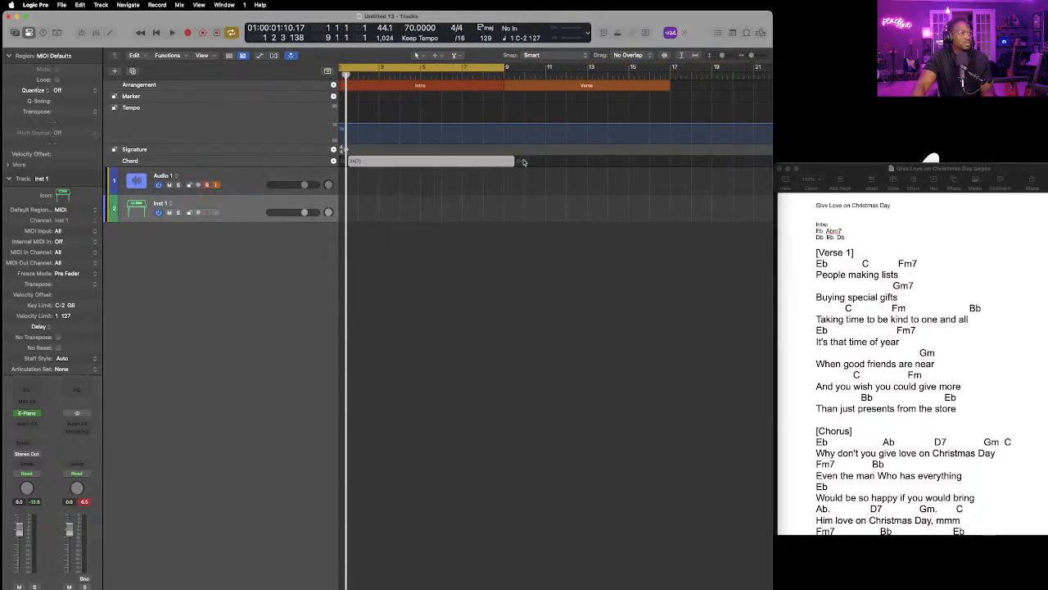
# Shorten the Eb7 chord to about one and a half bars by splitting it and deleting the remainder.
pyautogui.moveTo(481, 162); pyautogui.dragTo(431, 167)
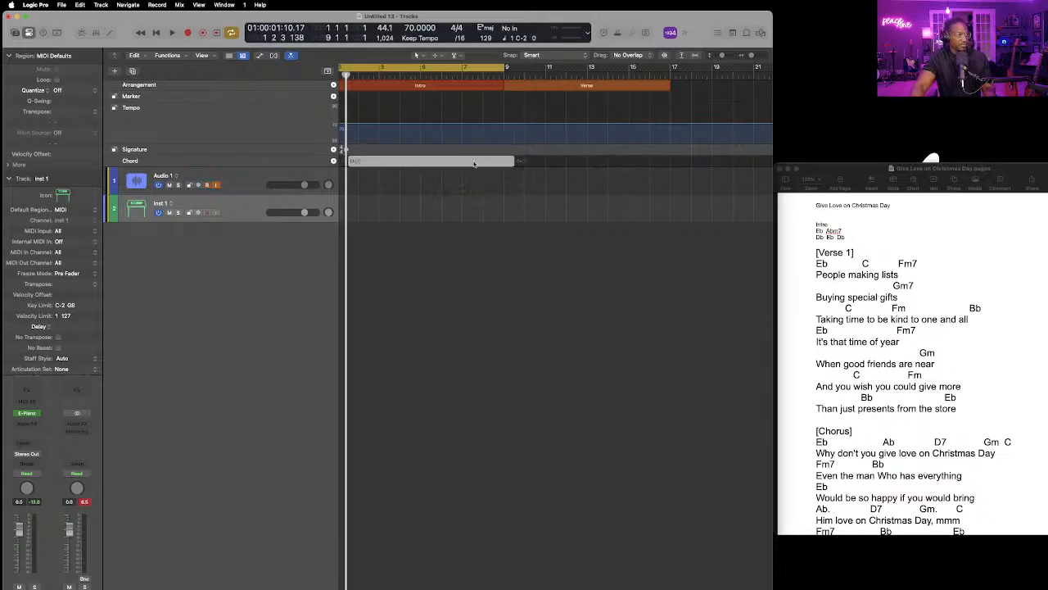
pyautogui.moveTo(380, 164); pyautogui.dragTo(415, 167)
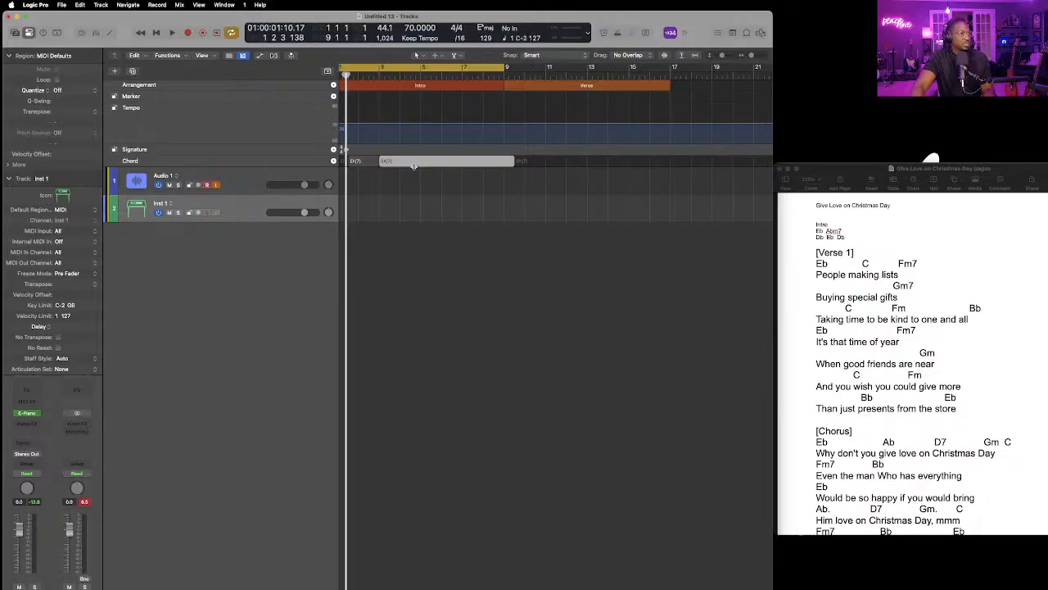
pyautogui.press('BackSpace')
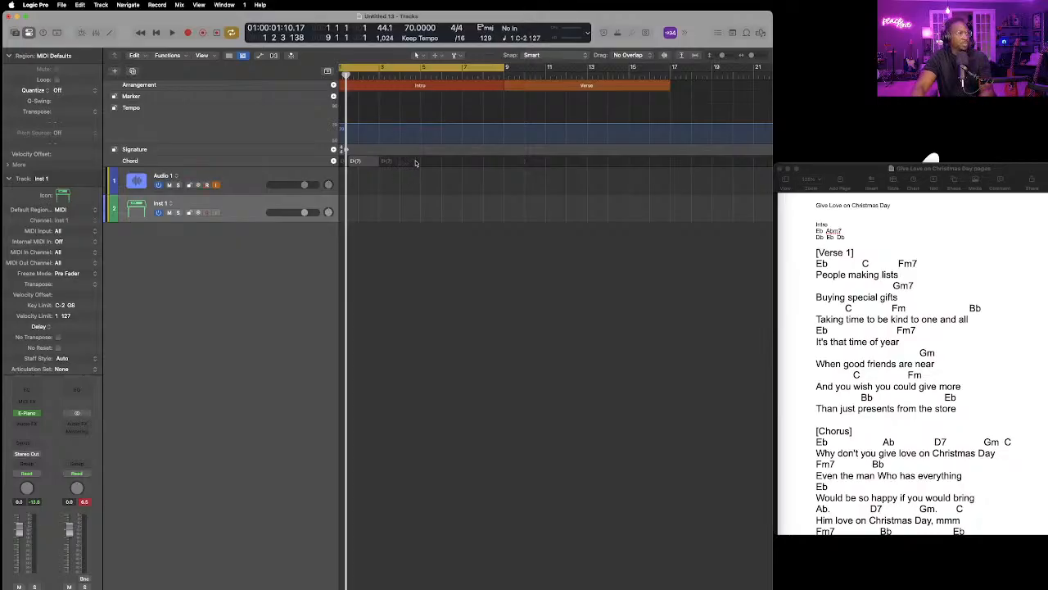
# Play the project briefly, stop it, and move the Eb7 chord to the start of bar 1.
pyautogui.press('space')
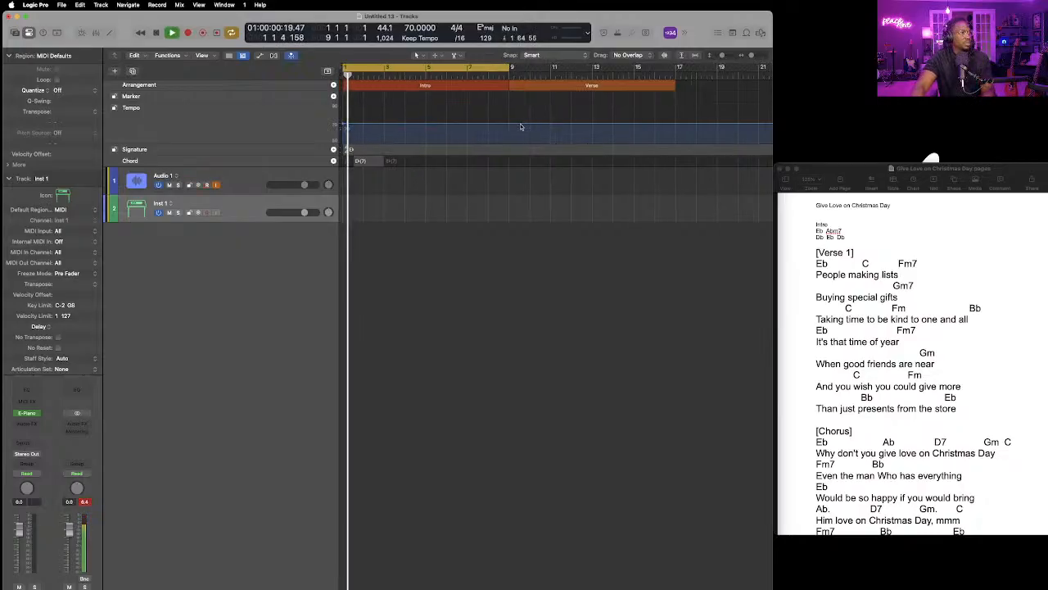
pyautogui.press('space')
pyautogui.moveTo(369, 163); pyautogui.dragTo(358, 162)
pyautogui.click(580, 180)
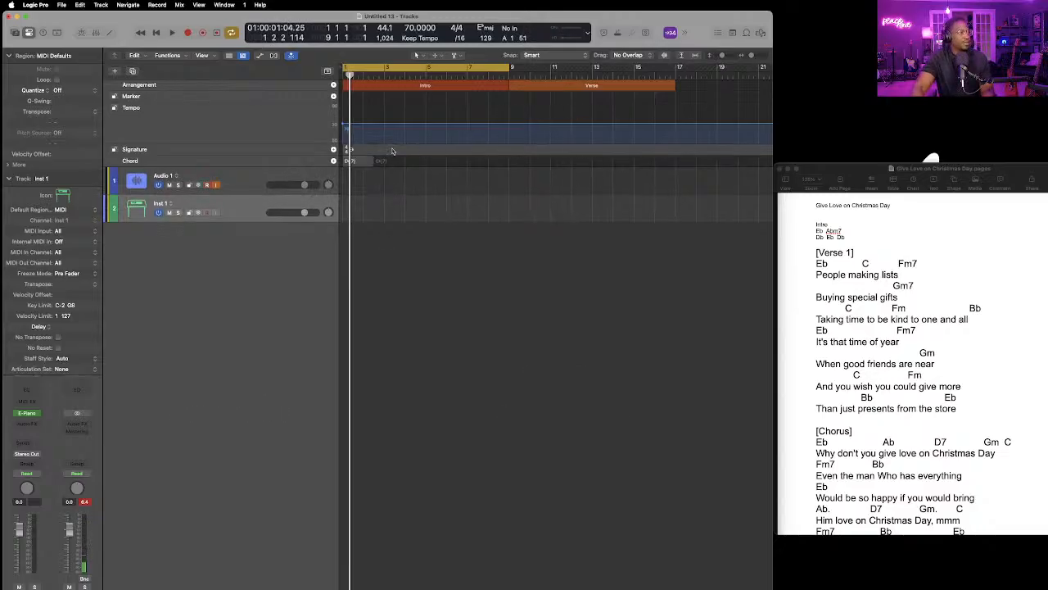
pyautogui.moveTo(751, 57); pyautogui.dragTo(754, 56)
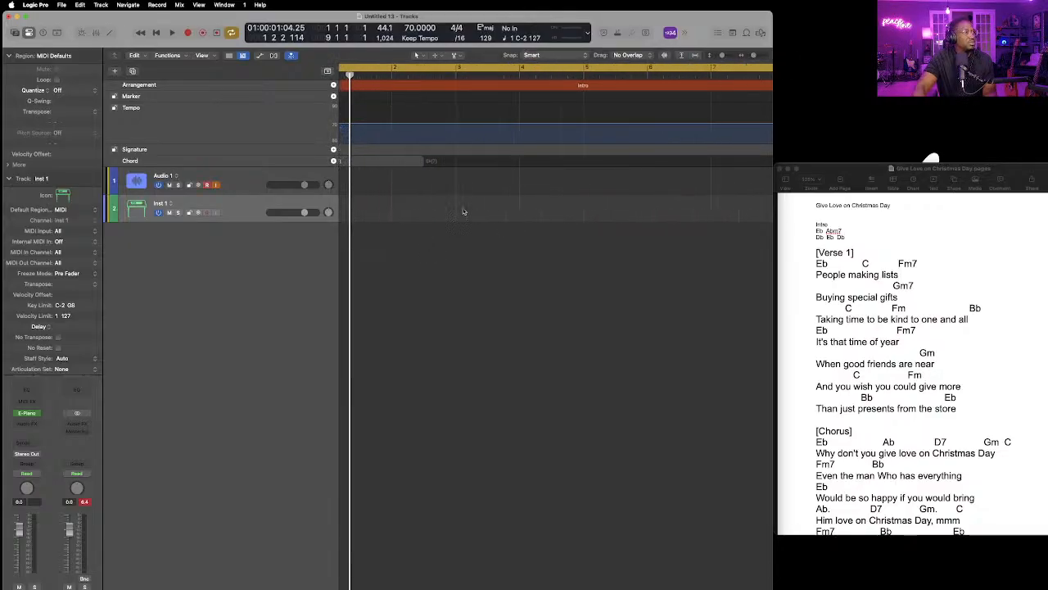
# Shorten the Eb7 chord to half a bar by splitting it at beat 3 of bar 1 and deleting the remainder.
pyautogui.hscroll(-2, 464, 211)
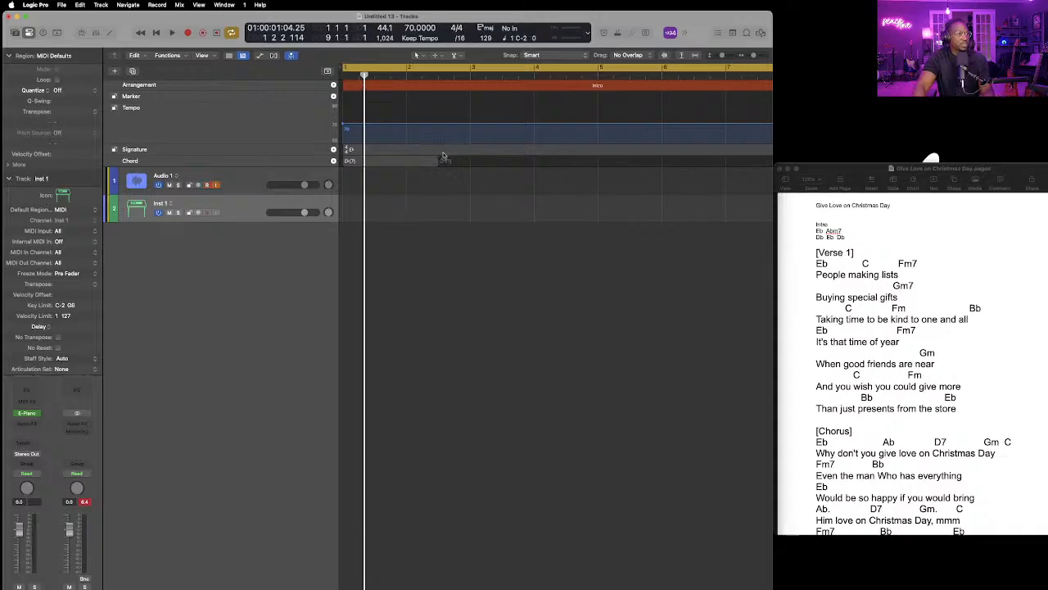
pyautogui.hscroll(1, 373, 146)
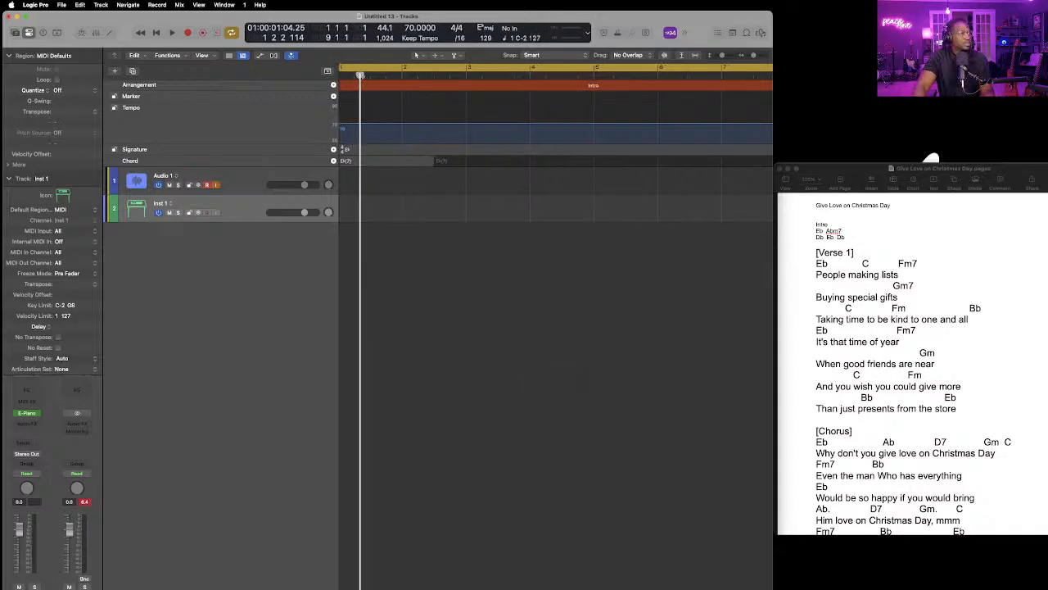
pyautogui.moveTo(360, 75)
pyautogui.mouseDown()
pyautogui.moveTo(402, 76)
pyautogui.moveTo(370, 75)
pyautogui.mouseUp()
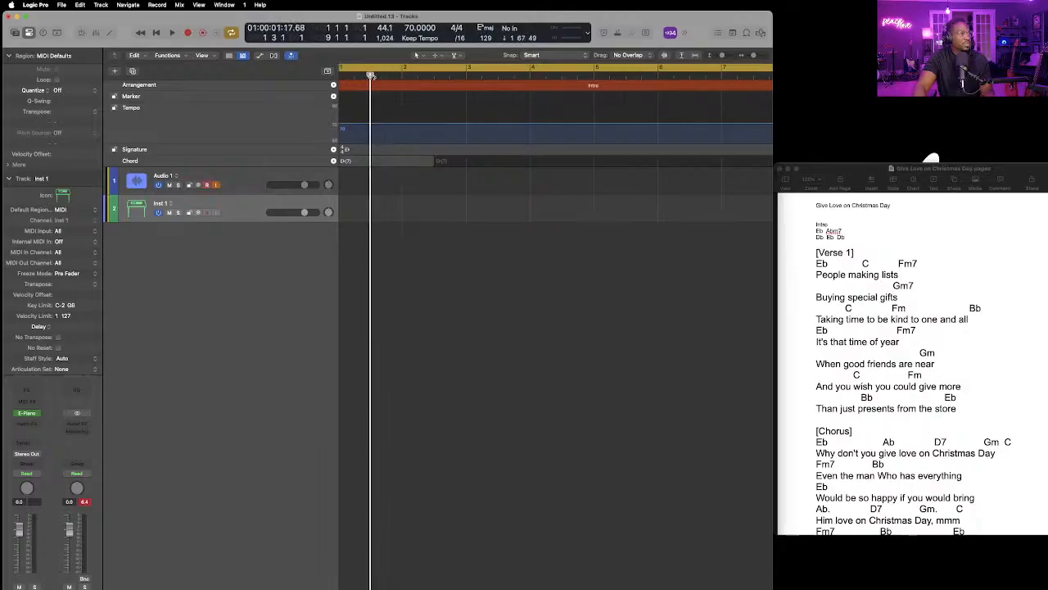
pyautogui.rightClick(370, 164)
pyautogui.press('Delete')
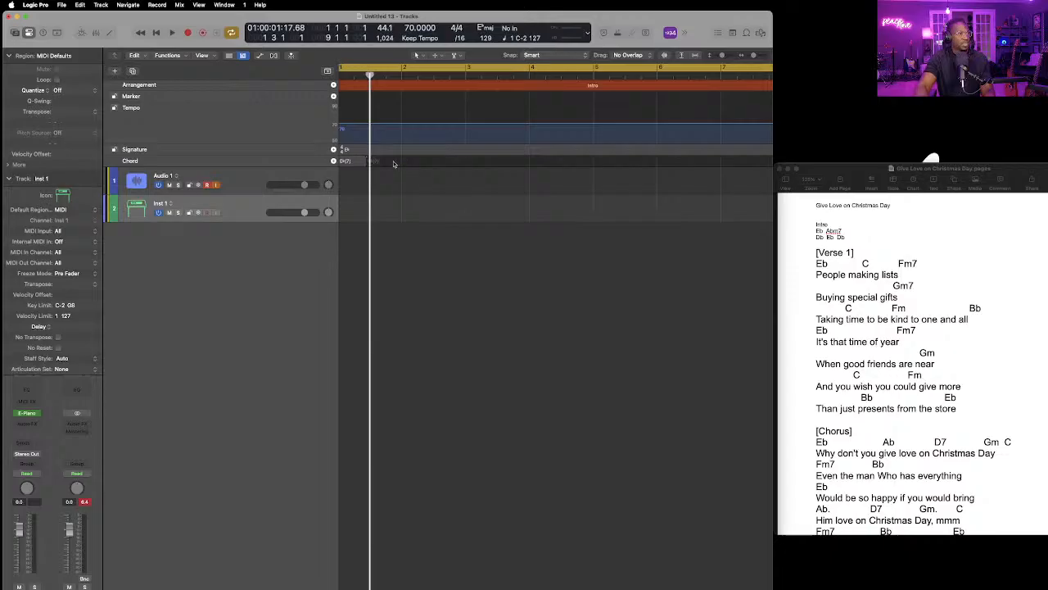
pyautogui.press('1')
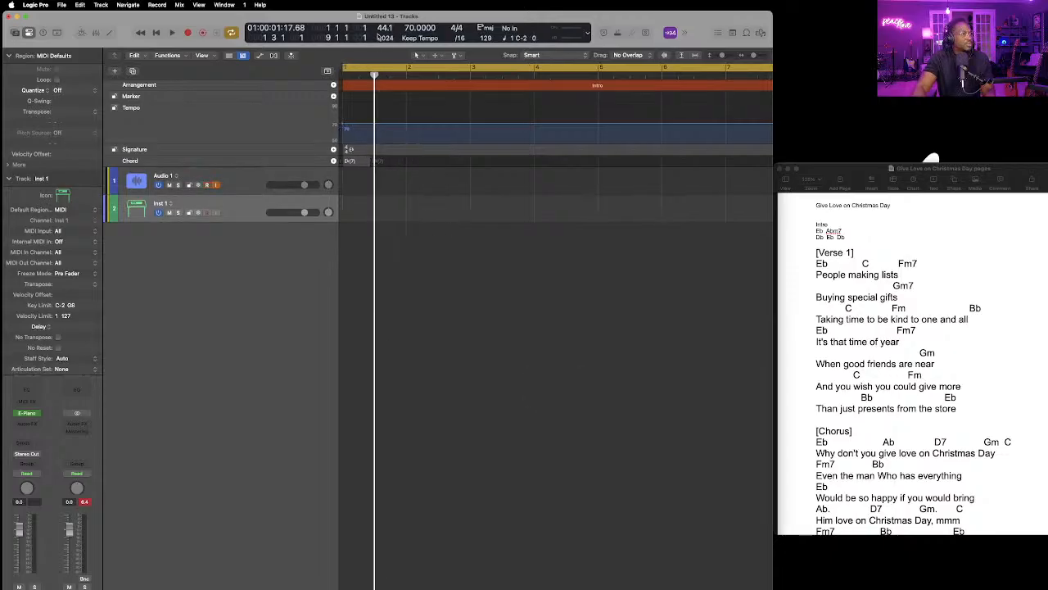
# Set the cycle range to the Verse section, bars 9 to 17, and place the playhead at bar 9.
pyautogui.moveTo(374, 76); pyautogui.dragTo(370, 76)
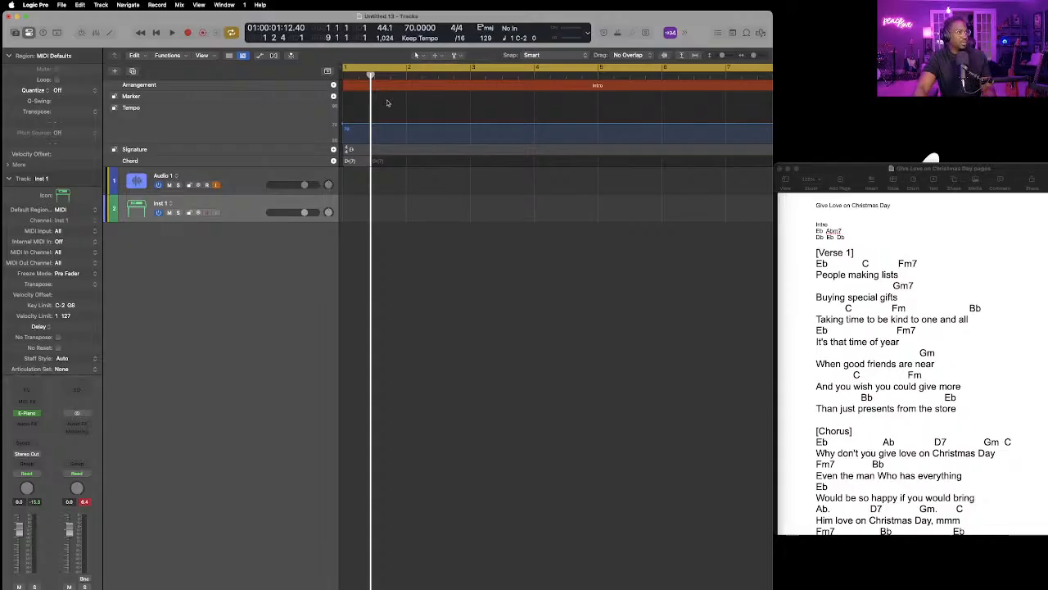
pyautogui.moveTo(371, 76); pyautogui.dragTo(340, 80)
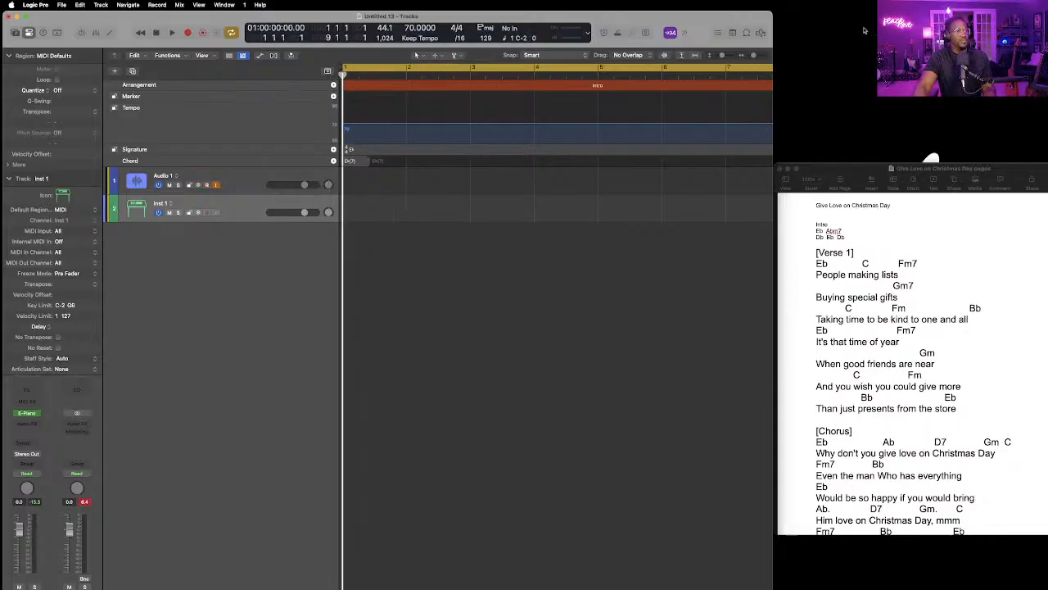
pyautogui.moveTo(755, 55); pyautogui.dragTo(751, 55)
pyautogui.moveTo(374, 72); pyautogui.dragTo(514, 70)
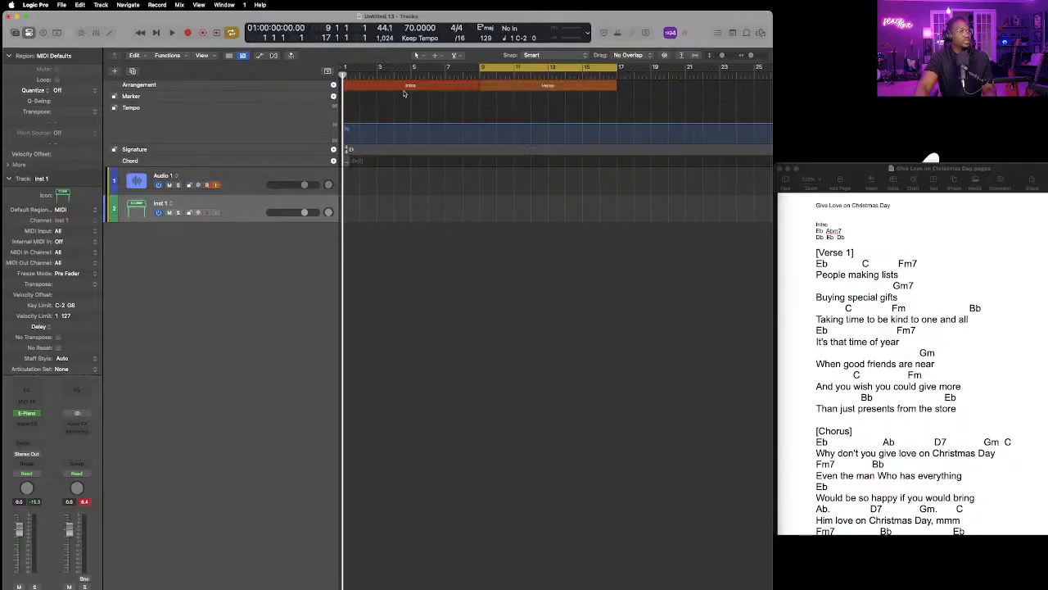
pyautogui.moveTo(351, 75); pyautogui.dragTo(480, 75)
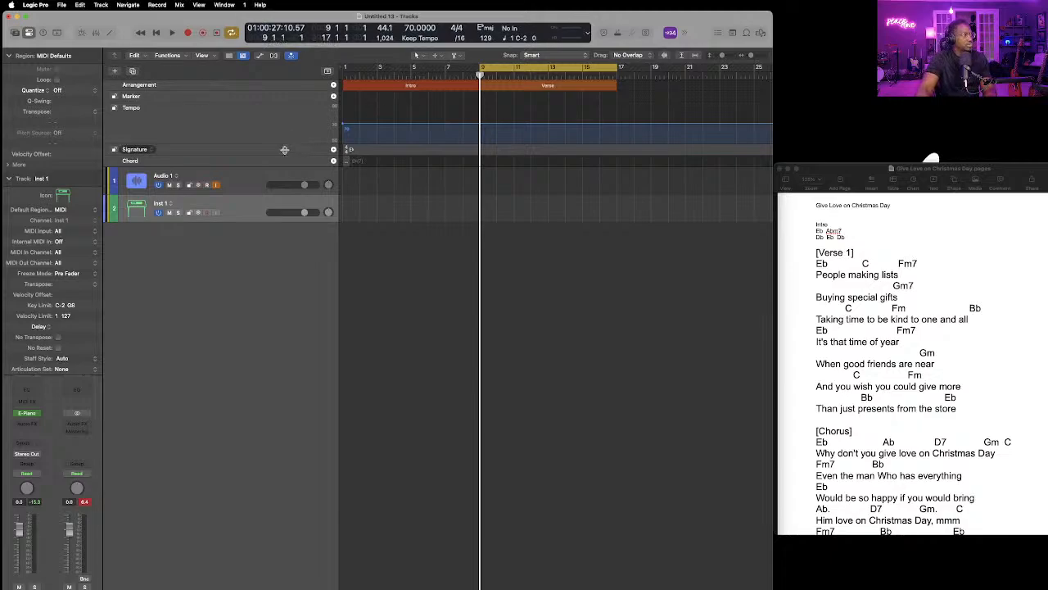
# Record a short take of electric piano chords on the Inst 1 track from bar 9 to the middle of bar 11.
pyautogui.click(188, 34)
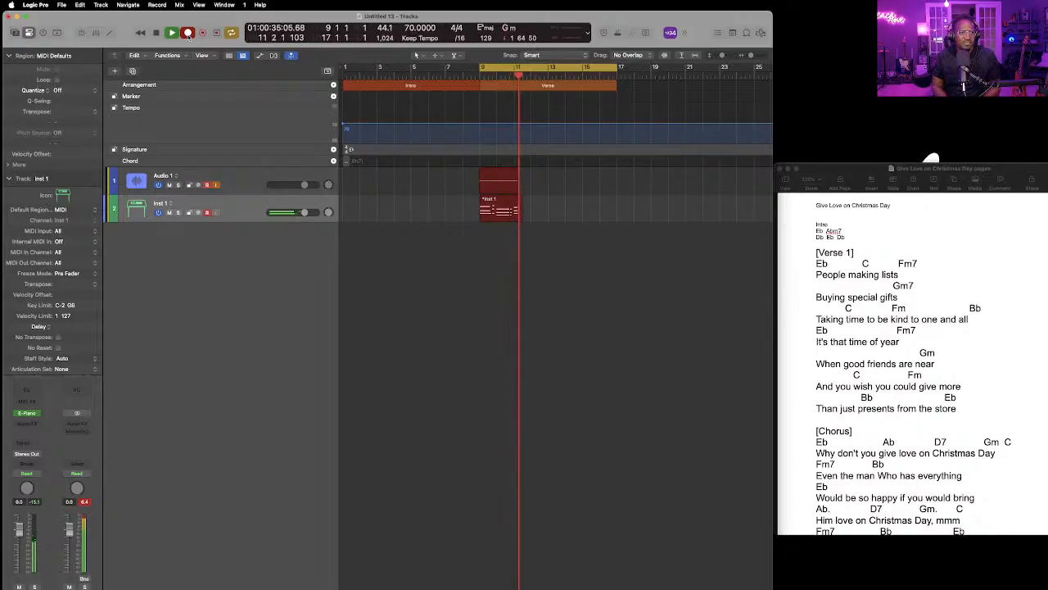
pyautogui.press('space')
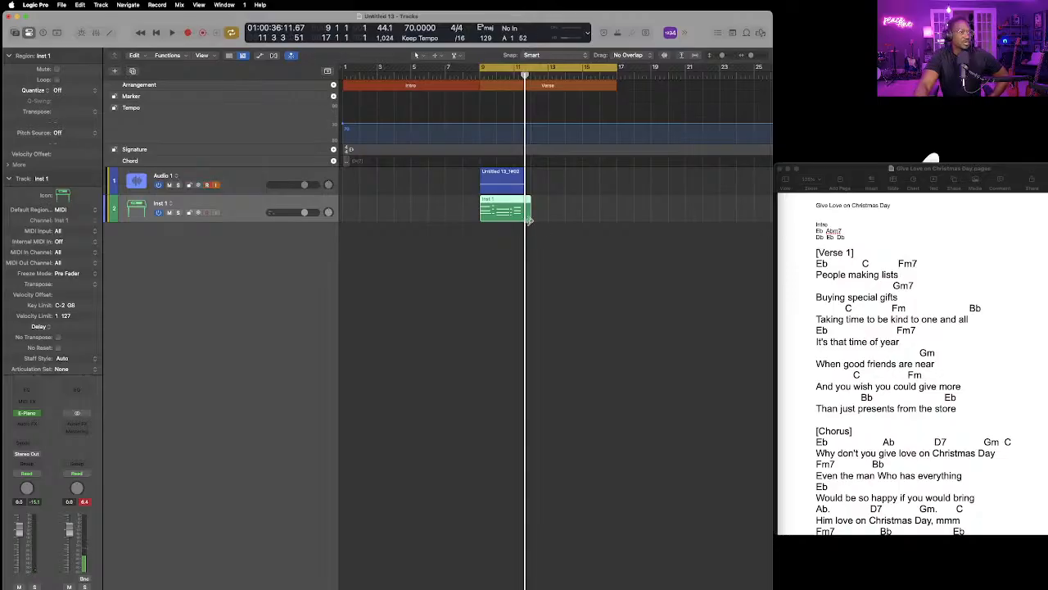
pyautogui.moveTo(529, 219); pyautogui.dragTo(530, 222)
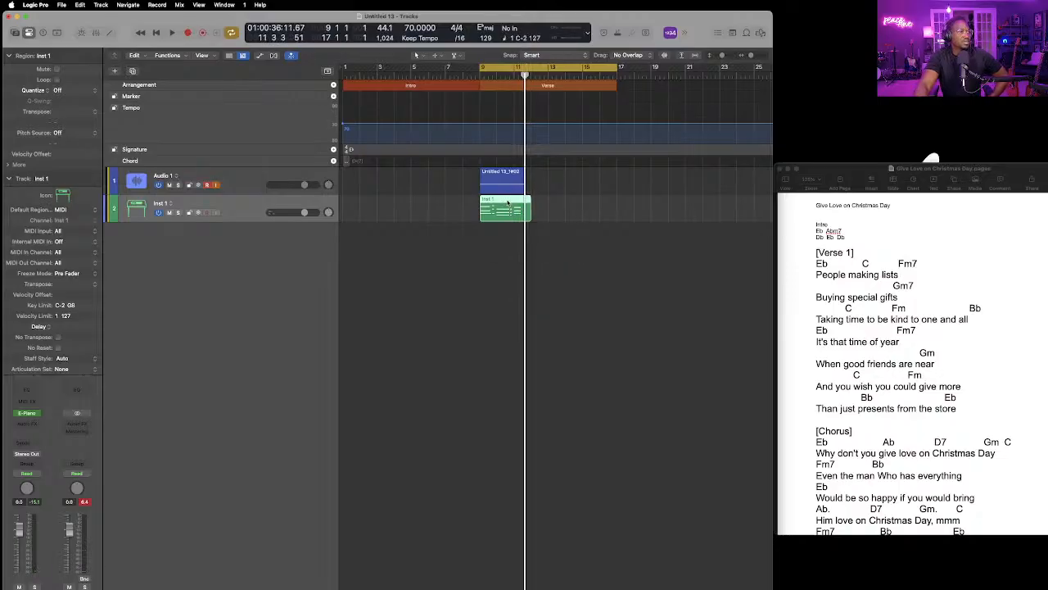
# Open the Inst 1 region in the Piano Roll and lengthen the upper notes of the first chord to match its lowest note.
pyautogui.doubleClick(508, 203)
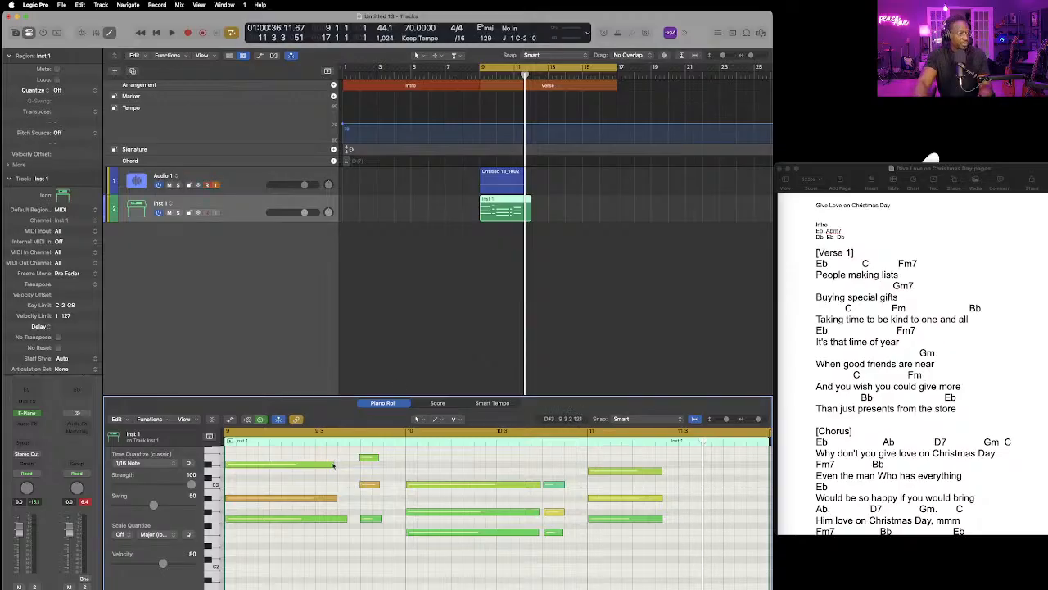
pyautogui.moveTo(331, 465); pyautogui.dragTo(348, 520)
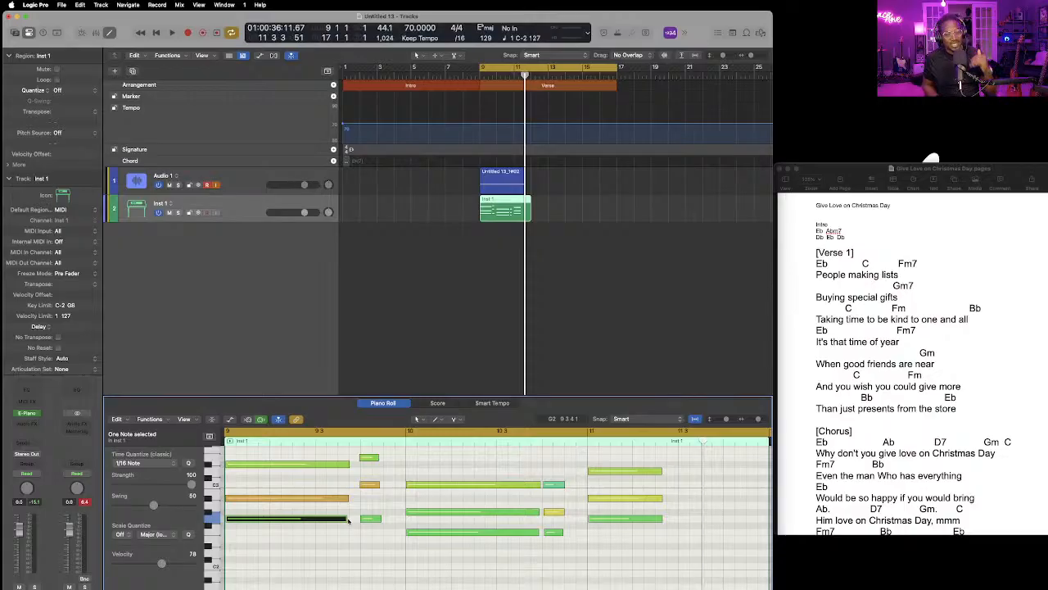
pyautogui.scroll(-1, 433, 458)
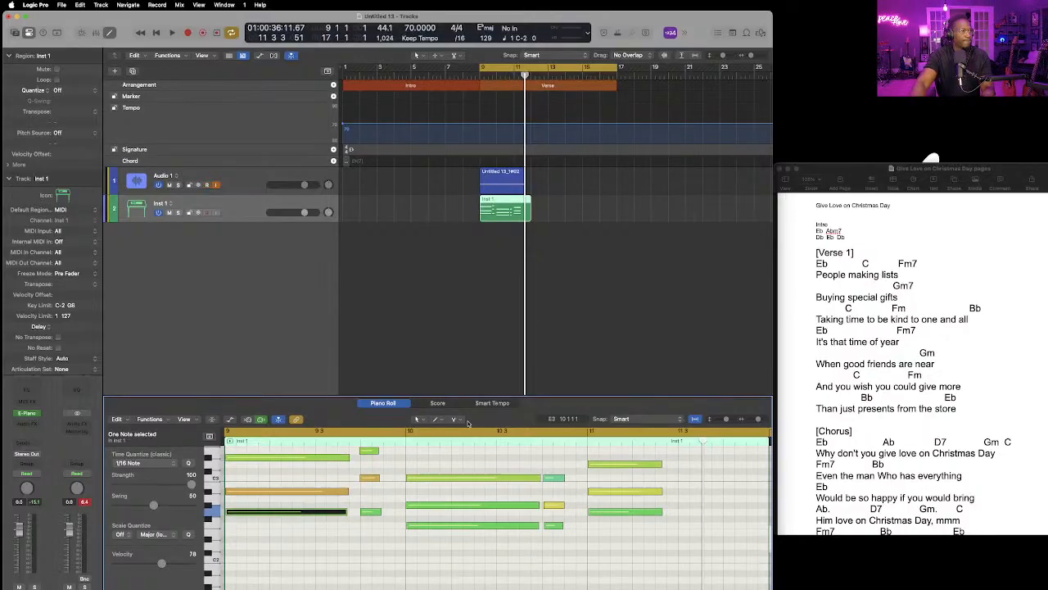
# Play back the recorded chords twice from bar 9, stopping in bar 11.
pyautogui.click(170, 34)
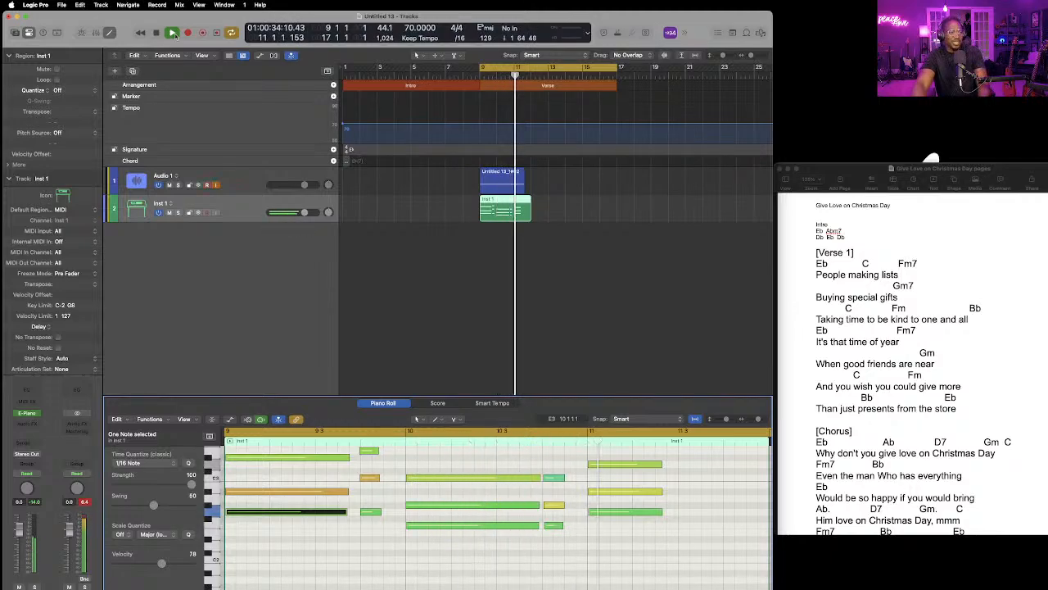
pyautogui.hscroll(1, 264, 126)
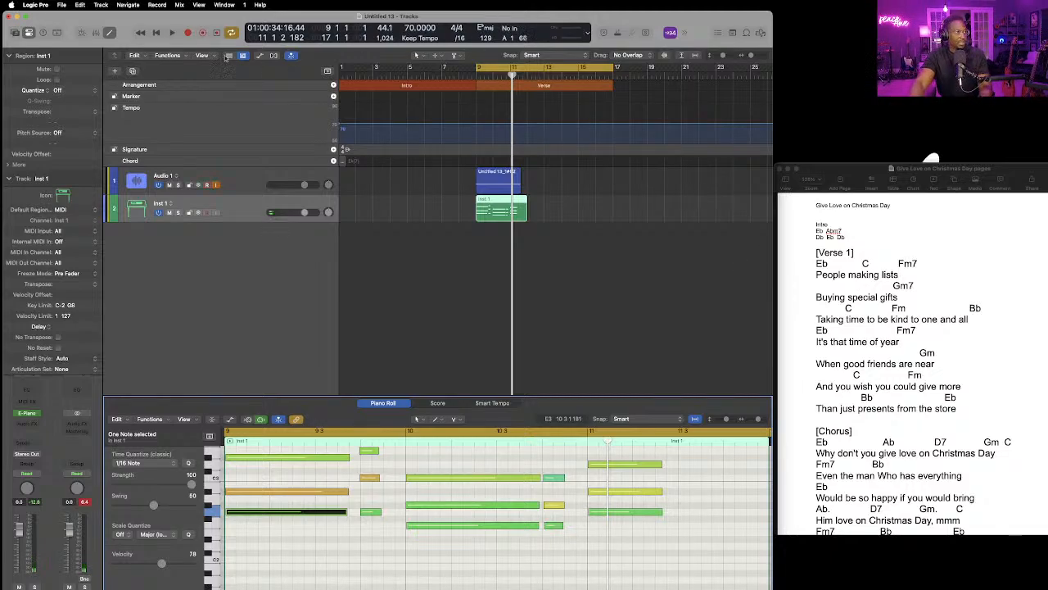
pyautogui.click(156, 34)
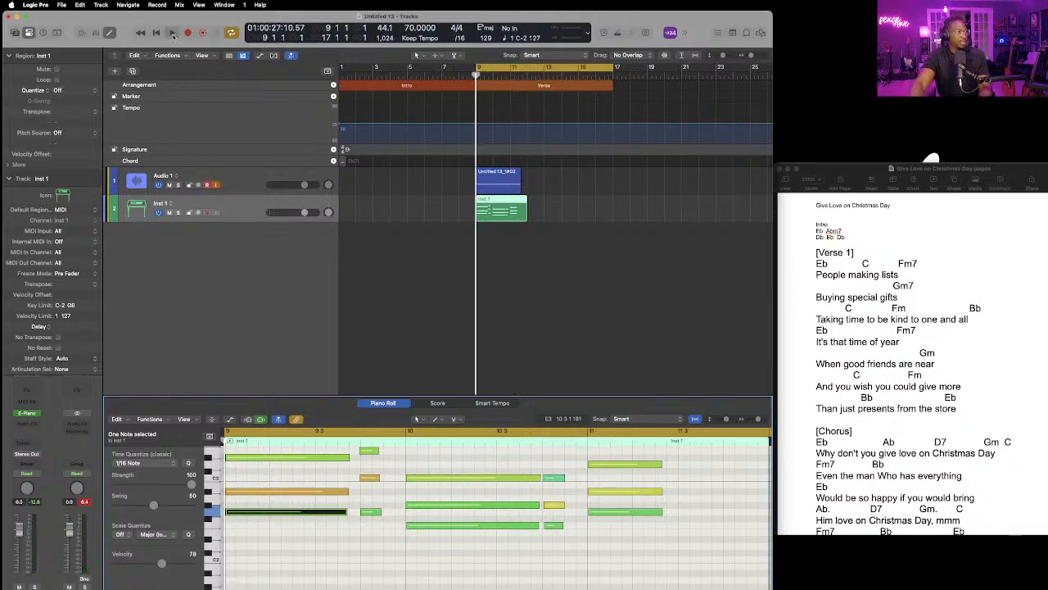
pyautogui.click(172, 33)
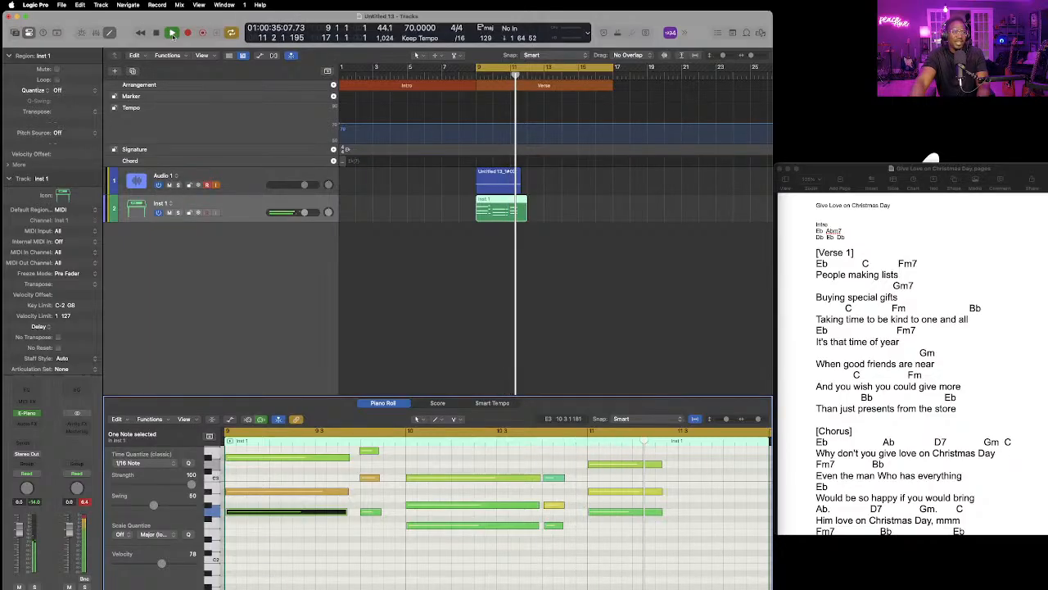
pyautogui.click(172, 33)
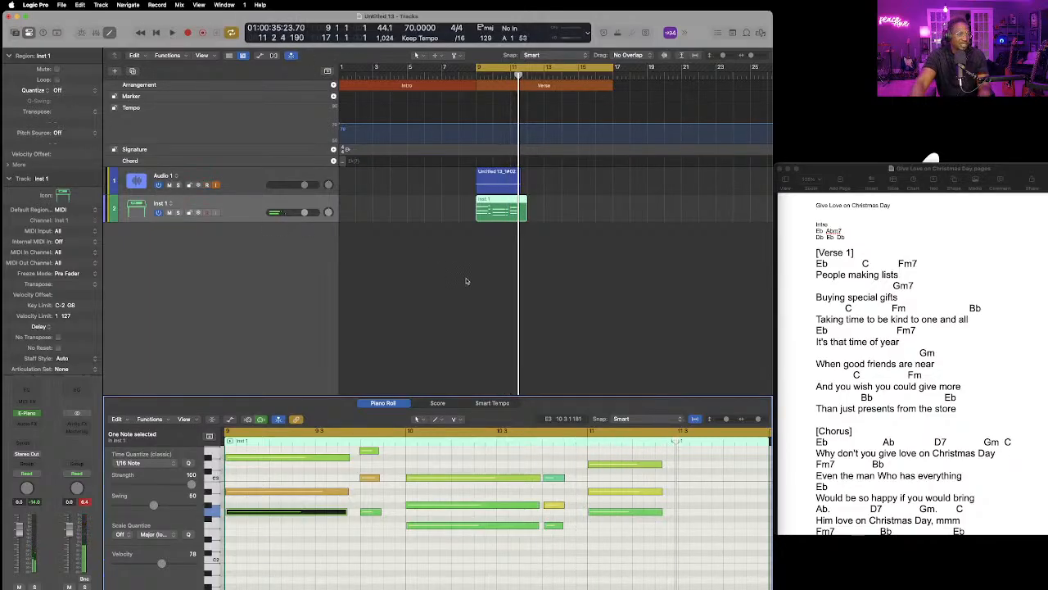
# Place the playhead at 11 3 1 1 and lengthen the three notes of the bar 11 chord up to it.
pyautogui.hscroll(3, 636, 534)
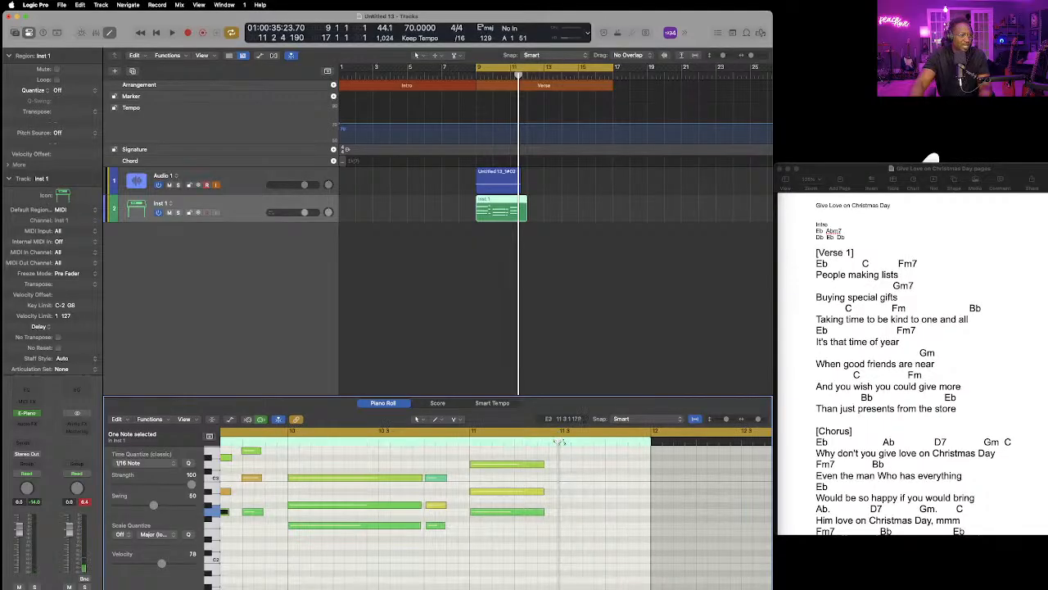
pyautogui.click(562, 442)
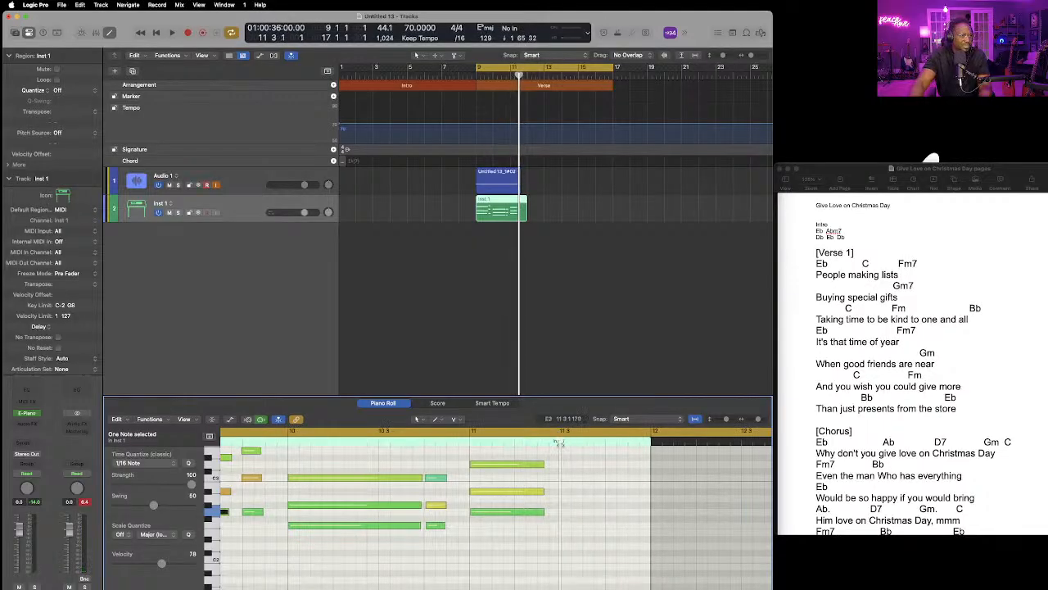
pyautogui.moveTo(542, 463); pyautogui.dragTo(558, 513)
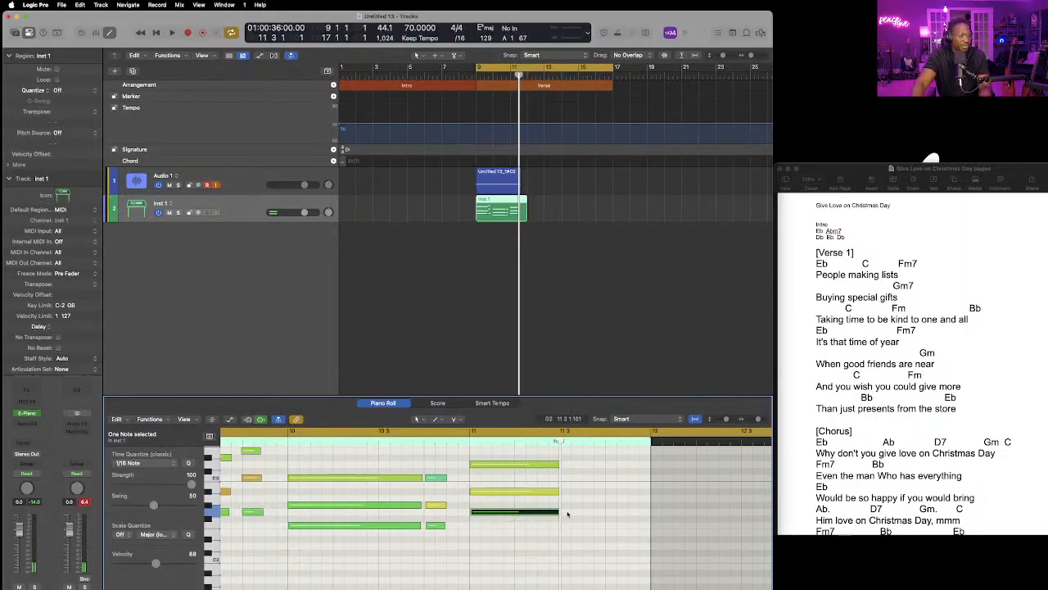
# Copy the short three-note chord at the end of bar 9 and paste it at beat 3 of bar 11.
pyautogui.hscroll(3, 568, 513)
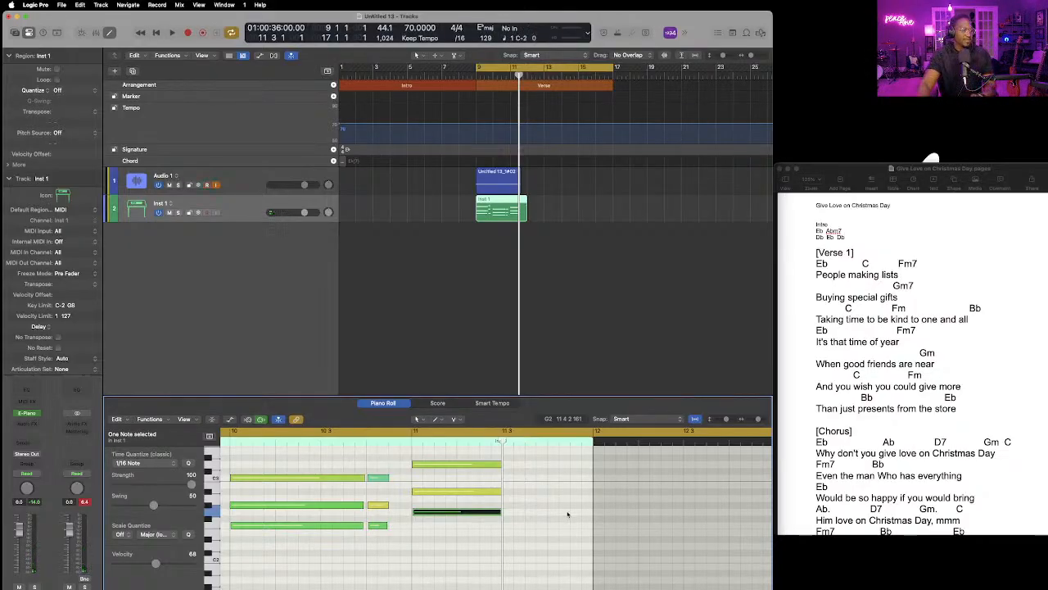
pyautogui.scroll(3, 565, 506)
pyautogui.scroll(-2, 564, 506)
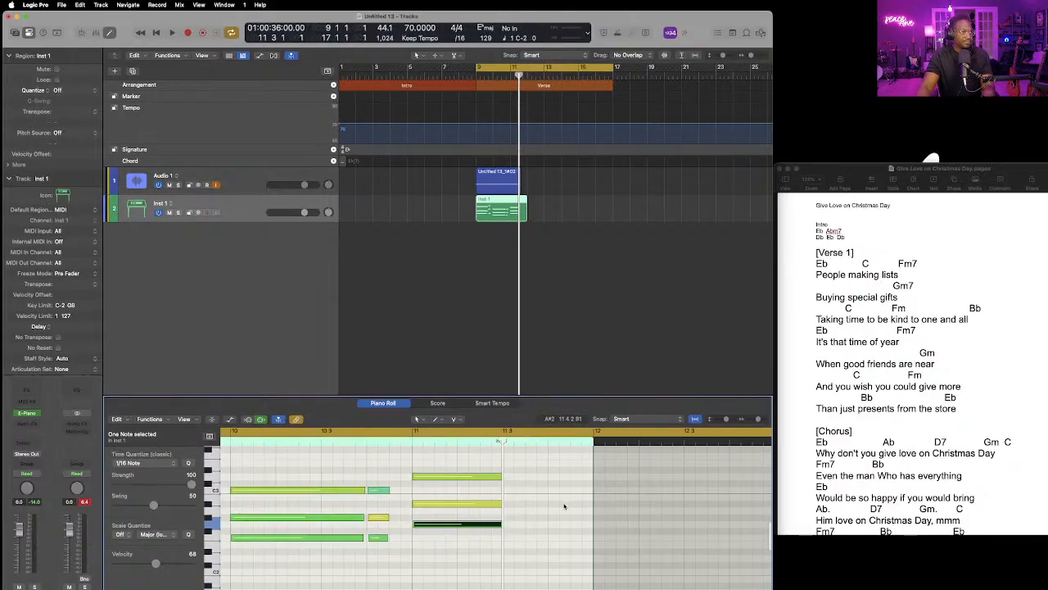
pyautogui.hscroll(-5, 564, 506)
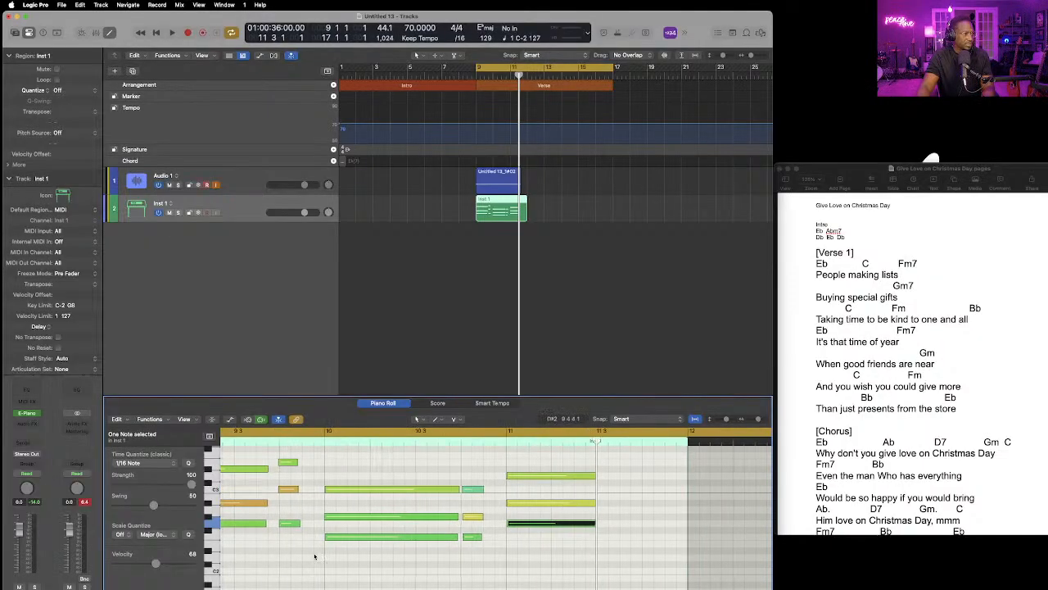
pyautogui.hscroll(-5, 309, 561)
pyautogui.click(388, 555)
pyautogui.moveTo(388, 555); pyautogui.dragTo(364, 458)
pyautogui.scroll(-1, 363, 458)
pyautogui.hscroll(5, 533, 489)
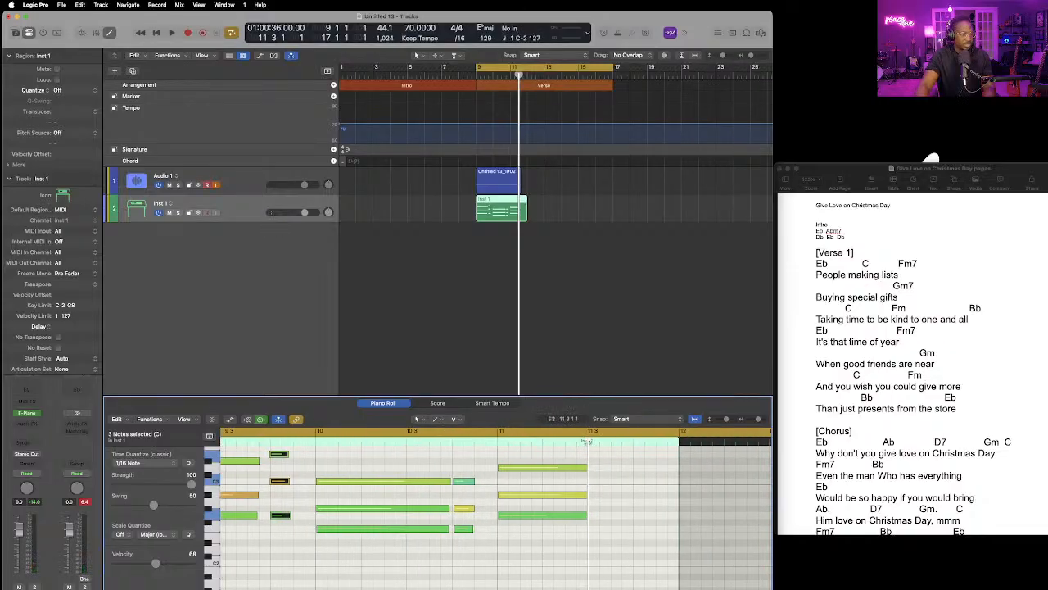
pyautogui.press('super+v')
pyautogui.hscroll(-3, 492, 467)
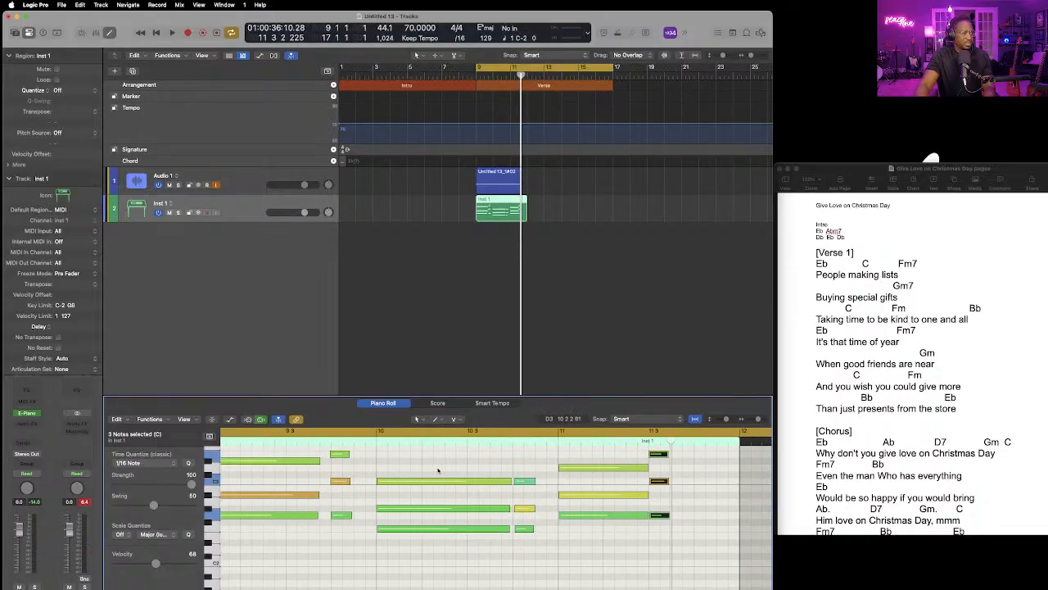
# Play the edited Inst 1 region from bar 9 and stop near the end of bar 11.
pyautogui.hscroll(-3, 437, 470)
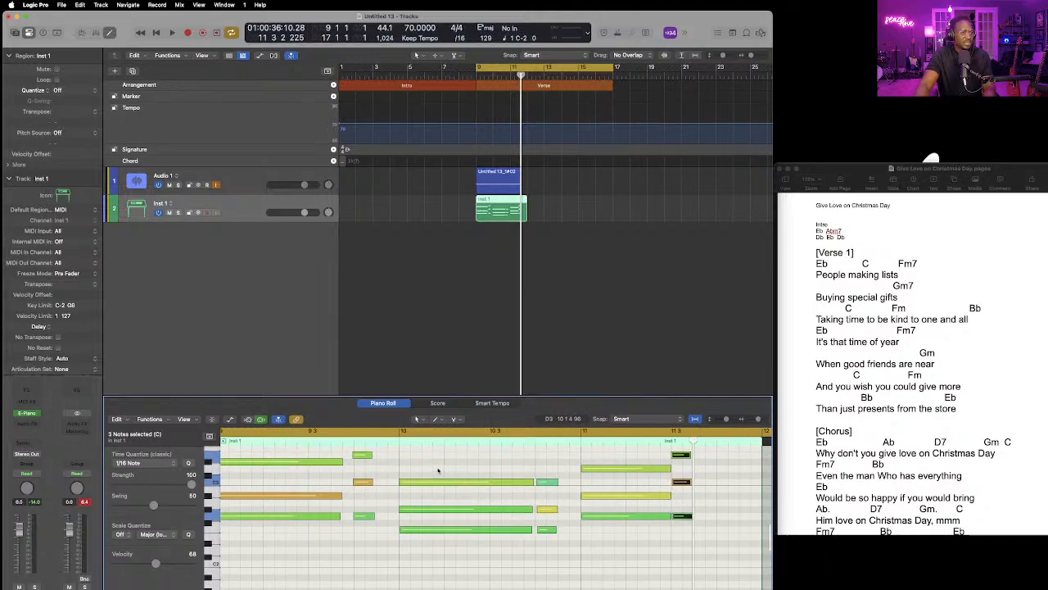
pyautogui.hscroll(-1, 381, 276)
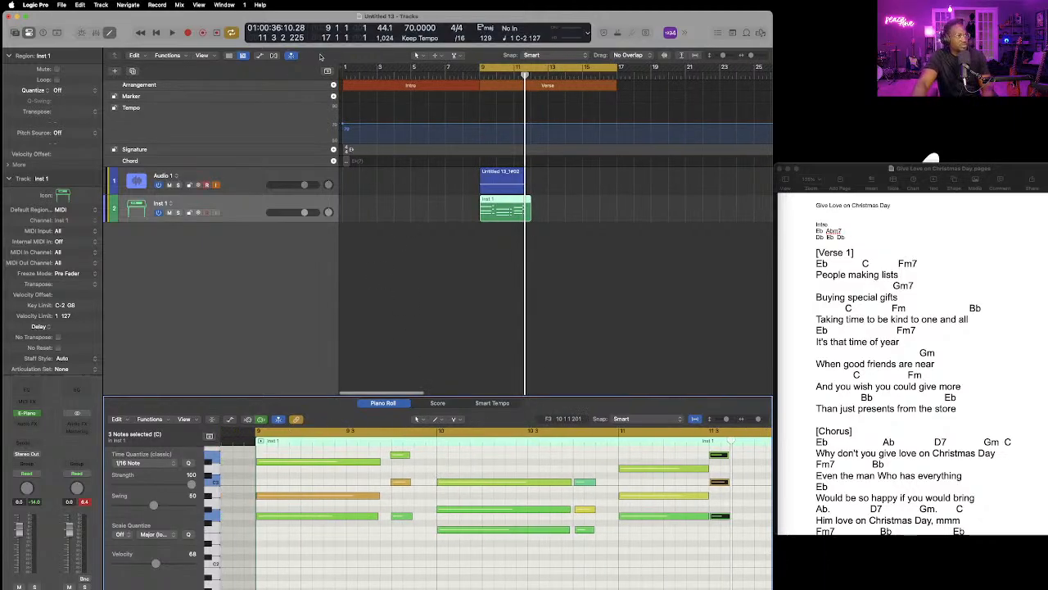
pyautogui.click(156, 33)
pyautogui.click(171, 32)
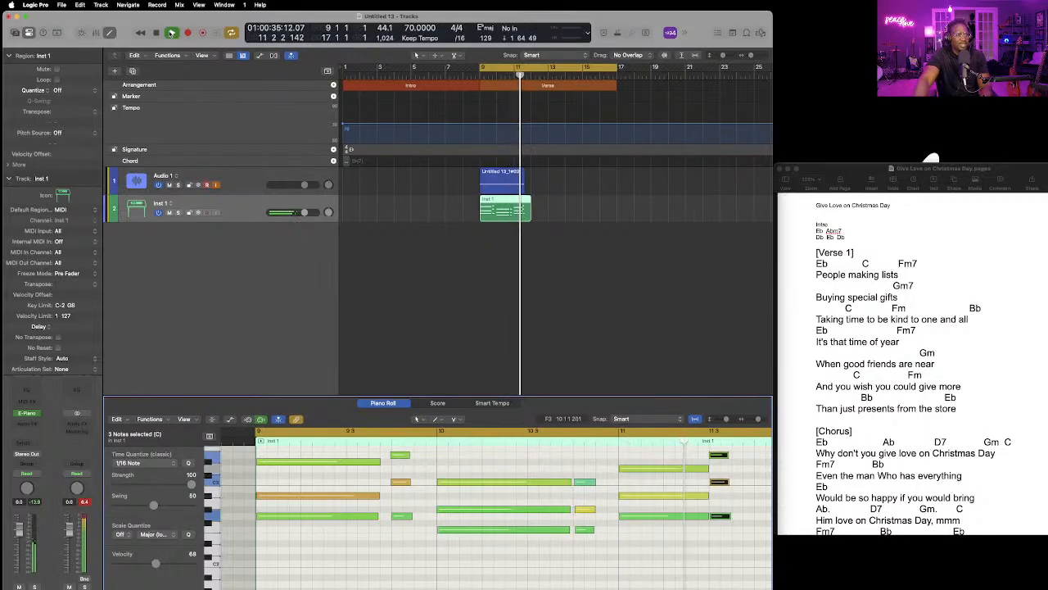
pyautogui.click(171, 32)
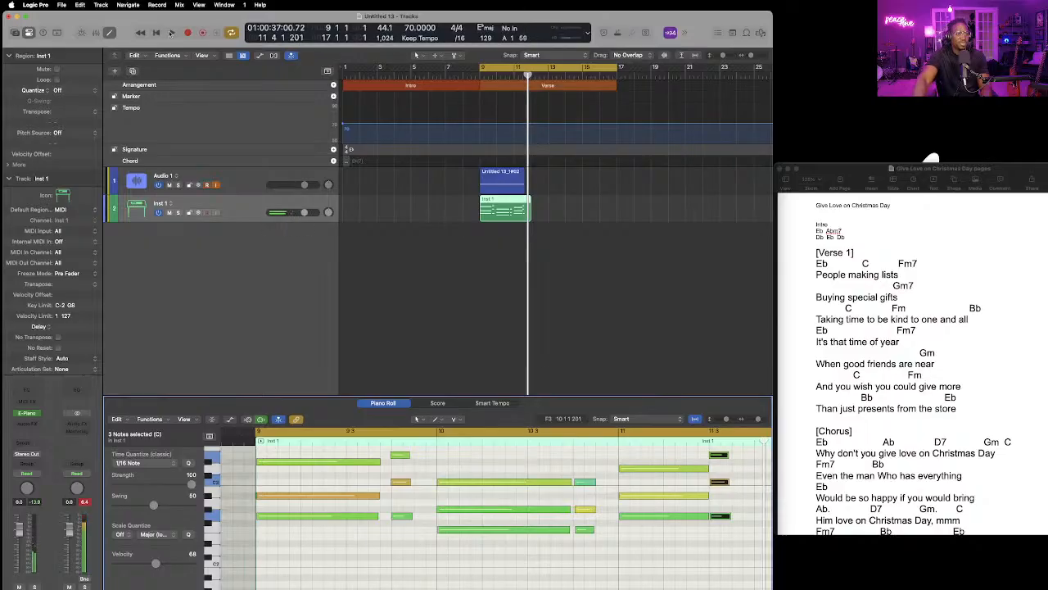
pyautogui.hscroll(5, 610, 473)
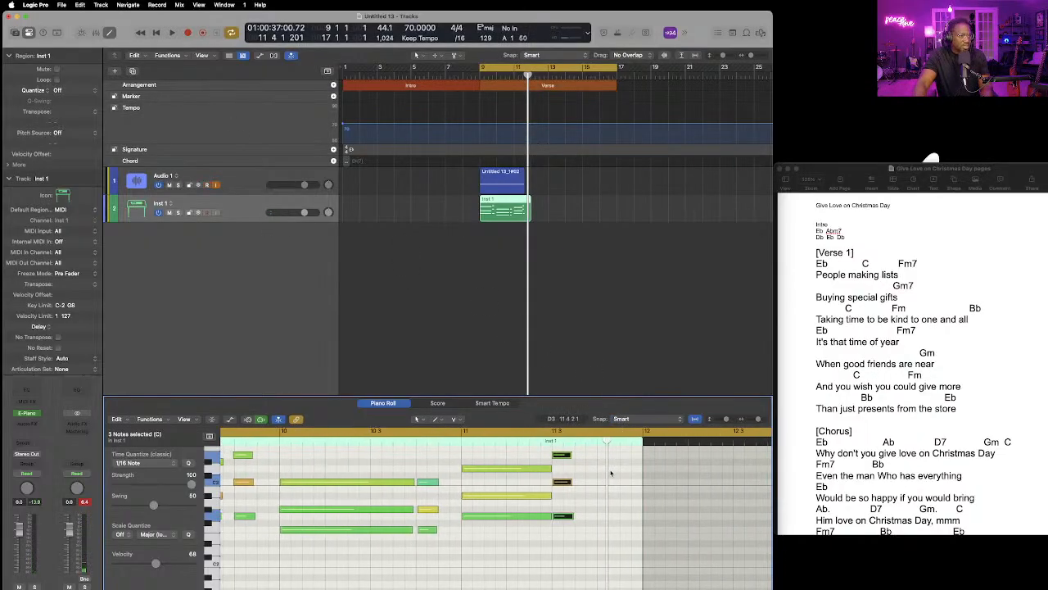
pyautogui.hscroll(2, 611, 473)
pyautogui.scroll(-1, 577, 466)
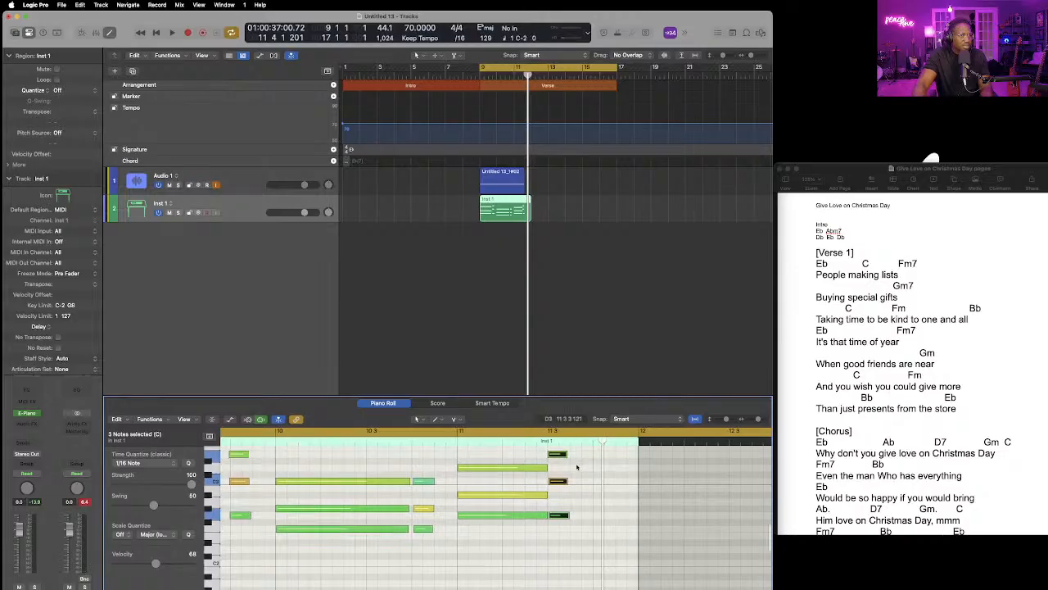
pyautogui.hscroll(-1, 577, 467)
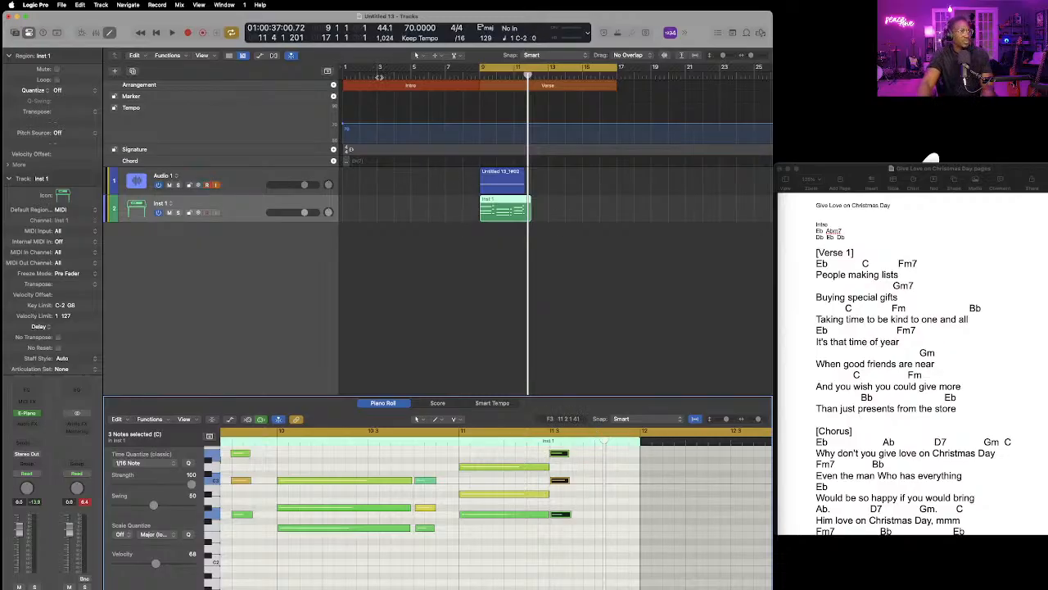
# Play back the Inst 1 chords from bar 9 three times, stopping twice within bar 11 and finally just before bar 12.
pyautogui.hscroll(1, 379, 78)
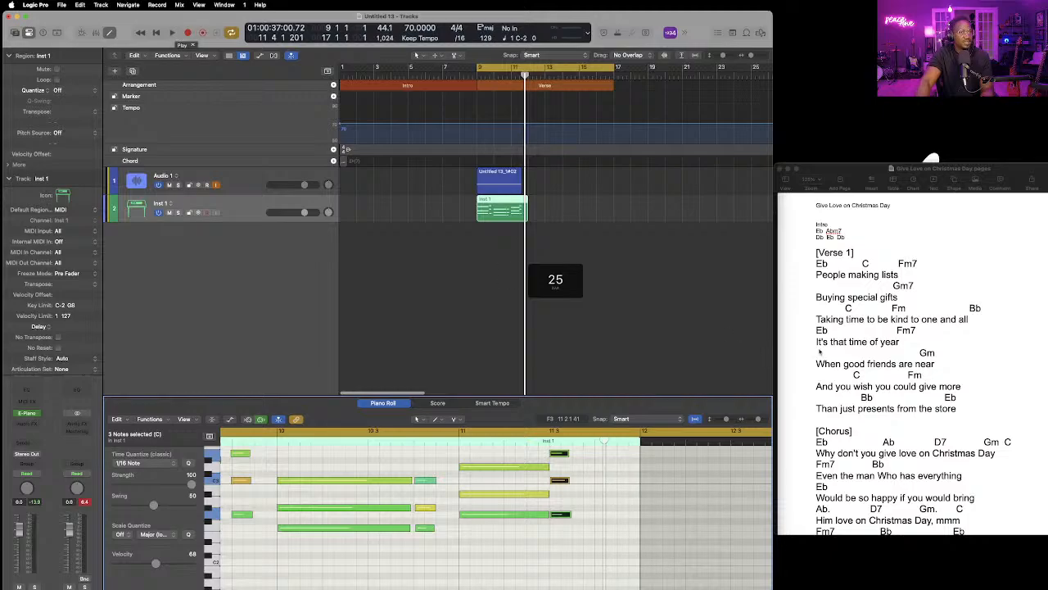
pyautogui.click(156, 33)
pyautogui.click(170, 33)
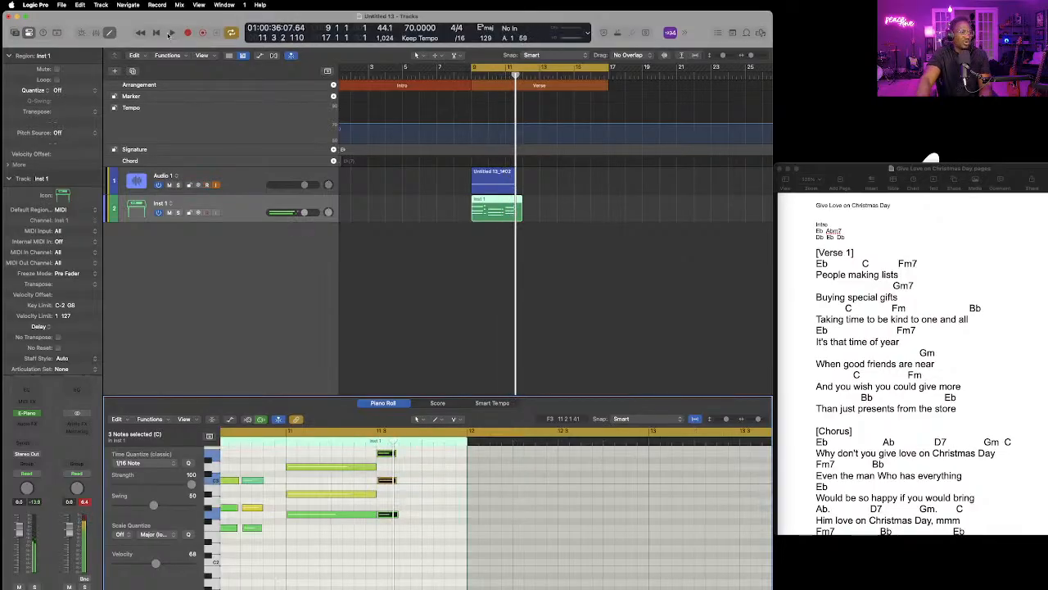
pyautogui.hscroll(-5, 447, 491)
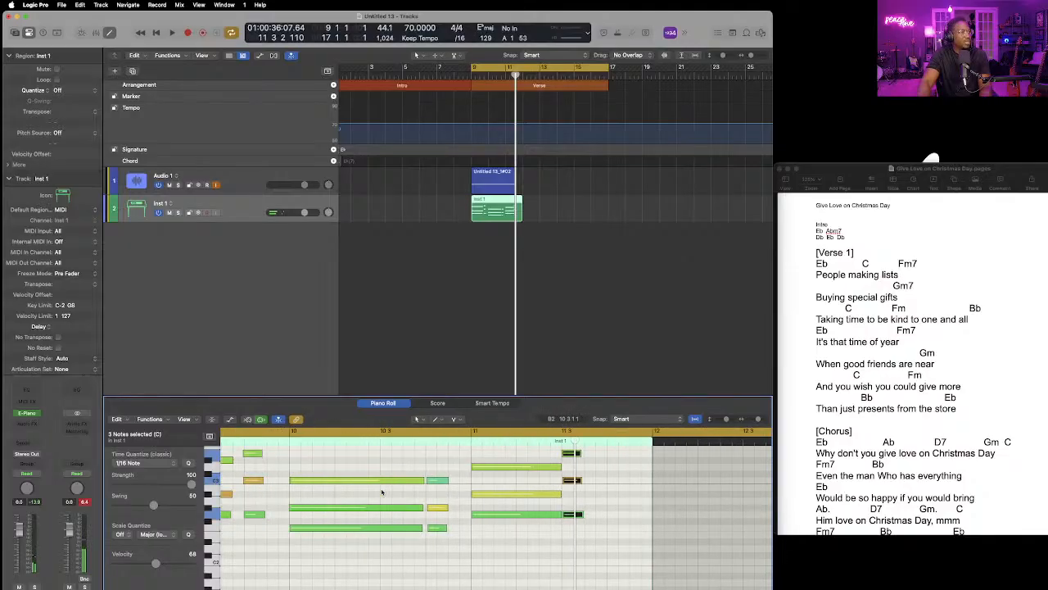
pyautogui.click(171, 33)
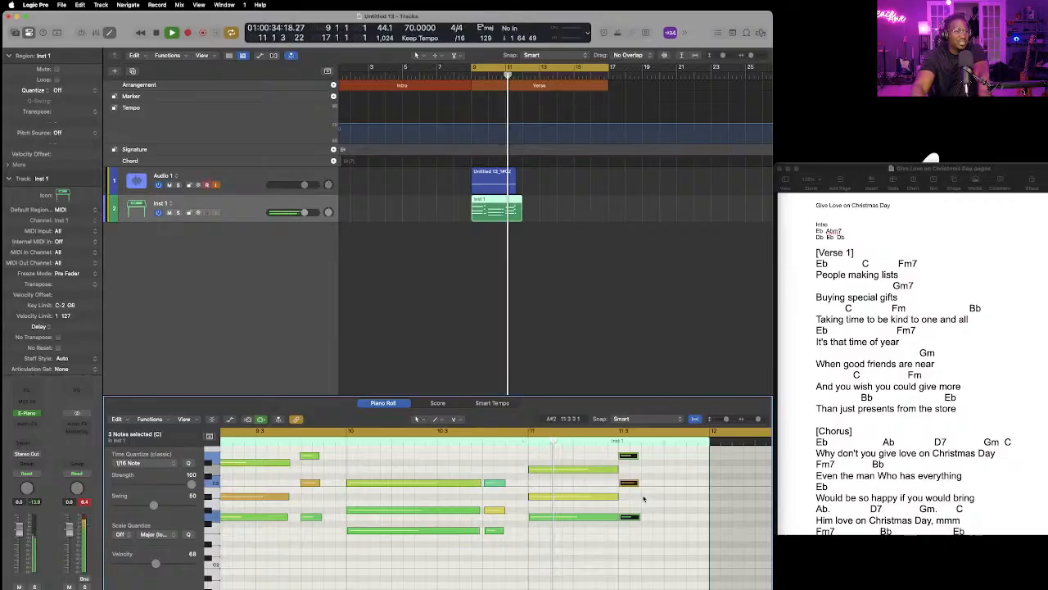
pyautogui.press('space')
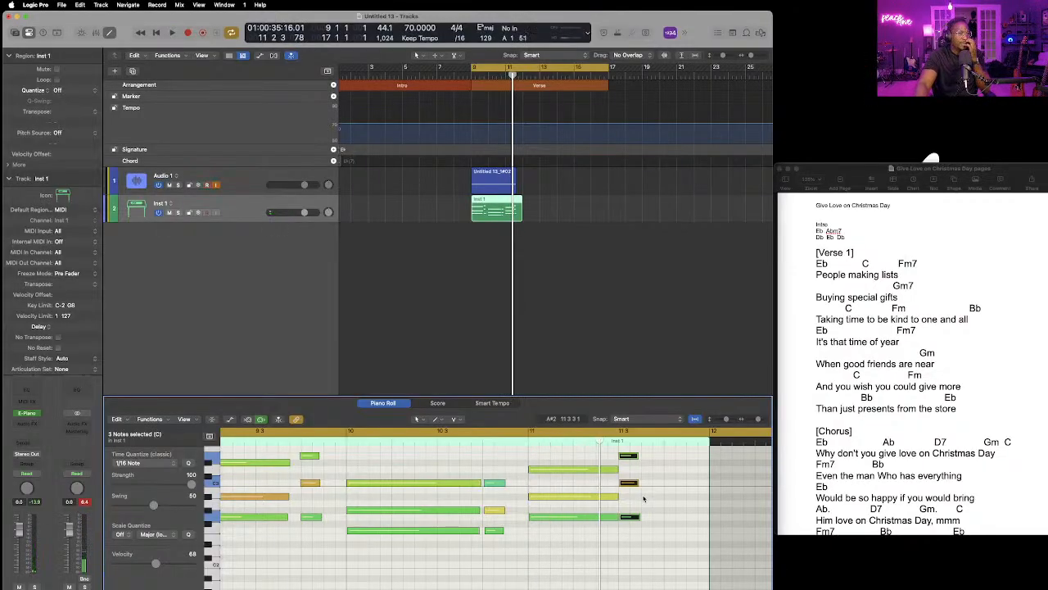
pyautogui.hotkey('shift', 'space')
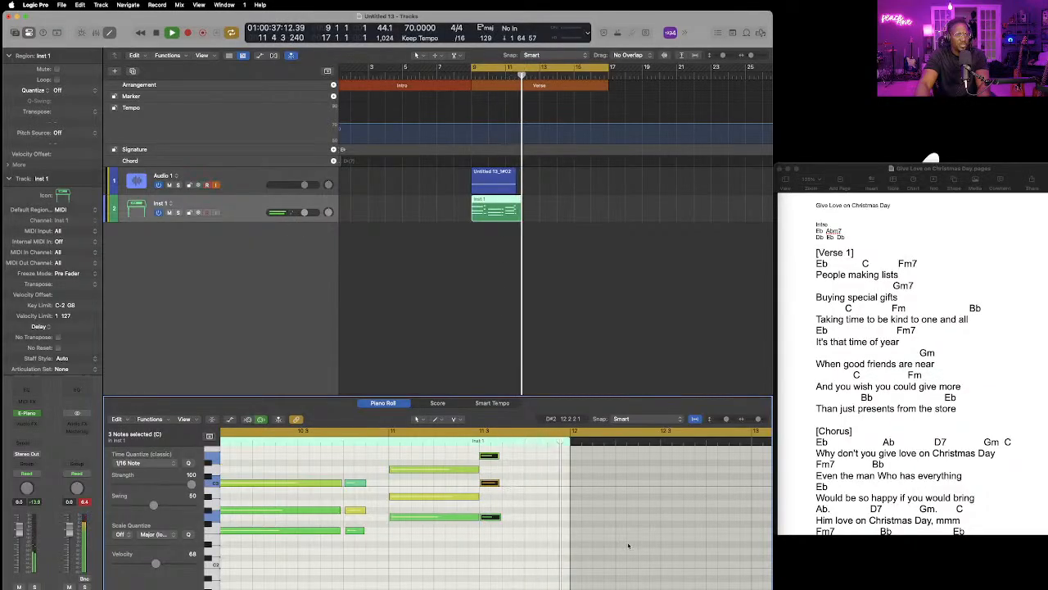
pyautogui.press('space')
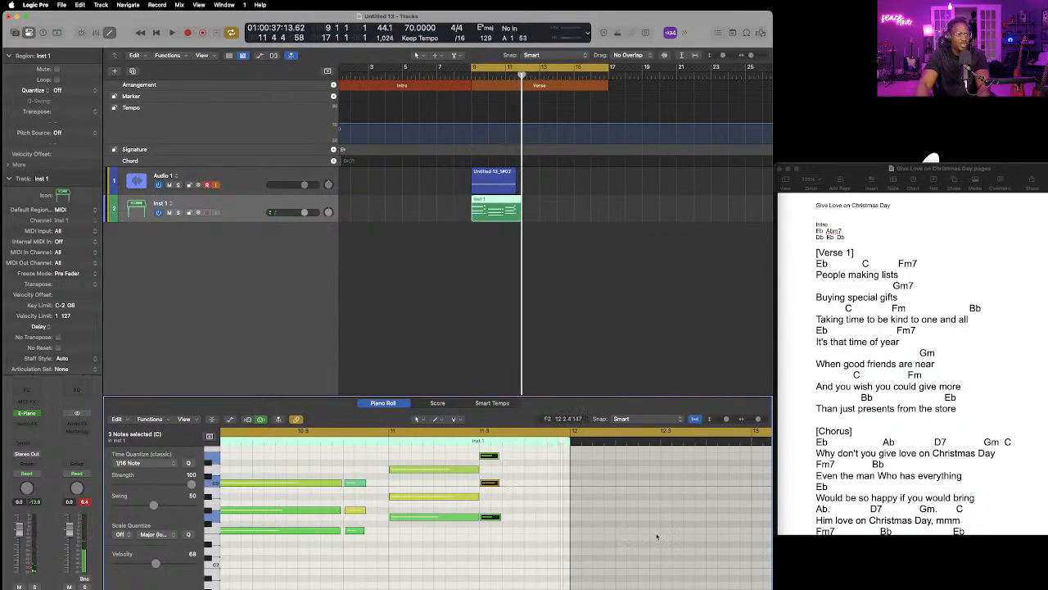
# Place the playhead at 12 1 1 1 and lengthen the three notes at beat 3 of bar 11 up to it.
pyautogui.click(565, 442)
pyautogui.hscroll(-2, 550, 494)
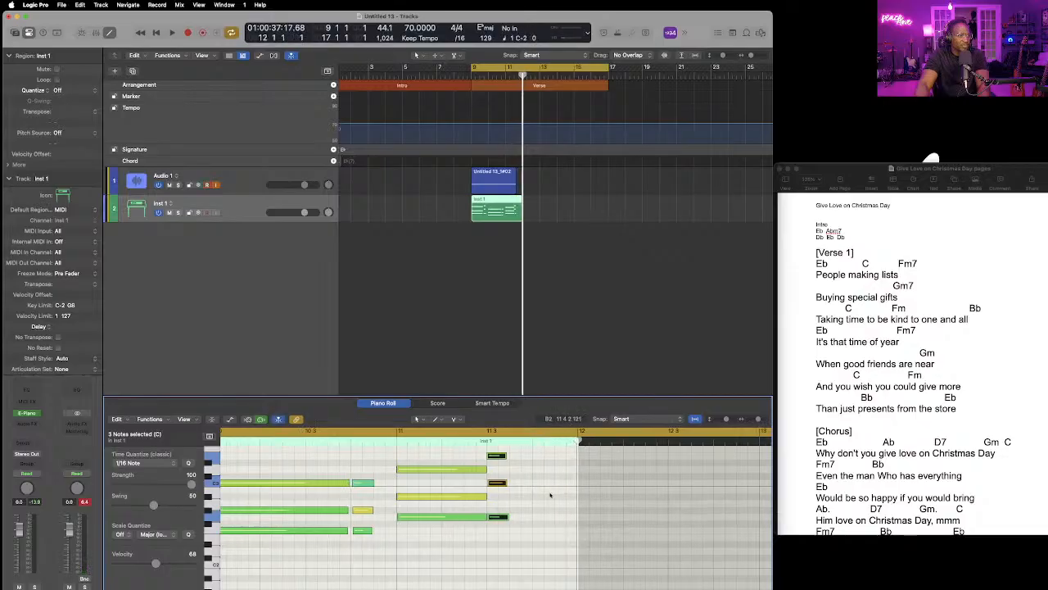
pyautogui.moveTo(521, 455); pyautogui.dragTo(590, 456)
pyautogui.hscroll(-4, 545, 515)
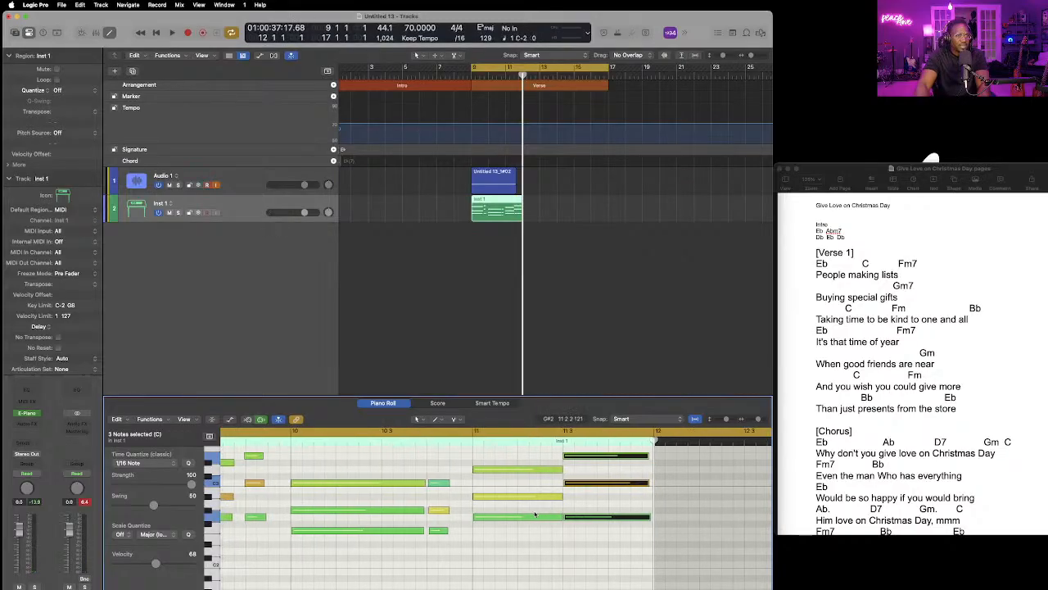
# Copy the long three-note Fm chord of bar 10 and paste it at 12 1 1 1.
pyautogui.hscroll(-4, 534, 515)
pyautogui.click(406, 442)
pyautogui.moveTo(511, 558); pyautogui.dragTo(409, 472)
pyautogui.click(435, 492)
pyautogui.moveTo(445, 554); pyautogui.dragTo(409, 460)
pyautogui.hscroll(8, 441, 473)
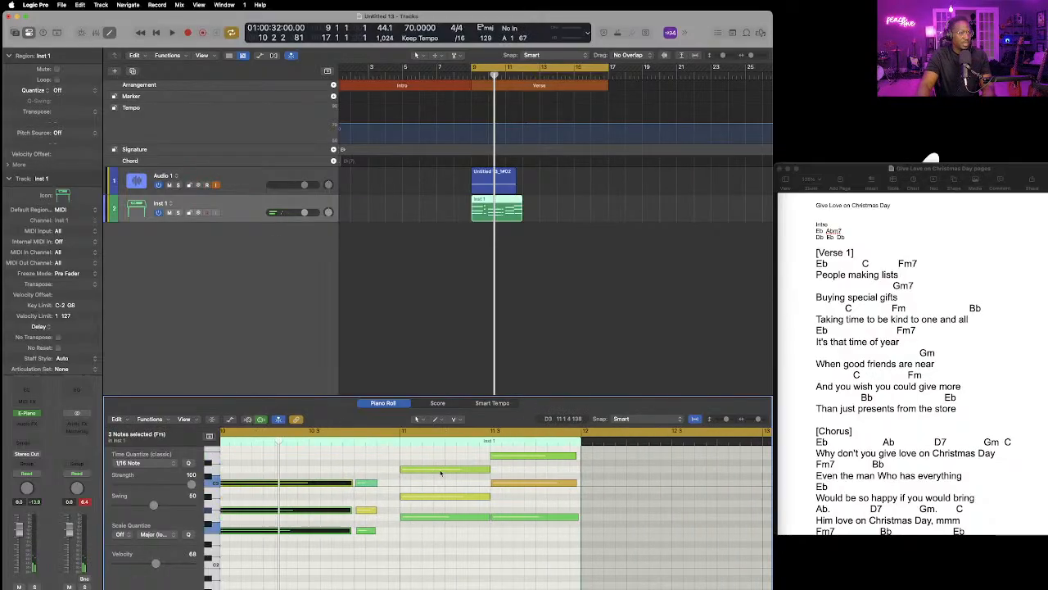
pyautogui.click(585, 442)
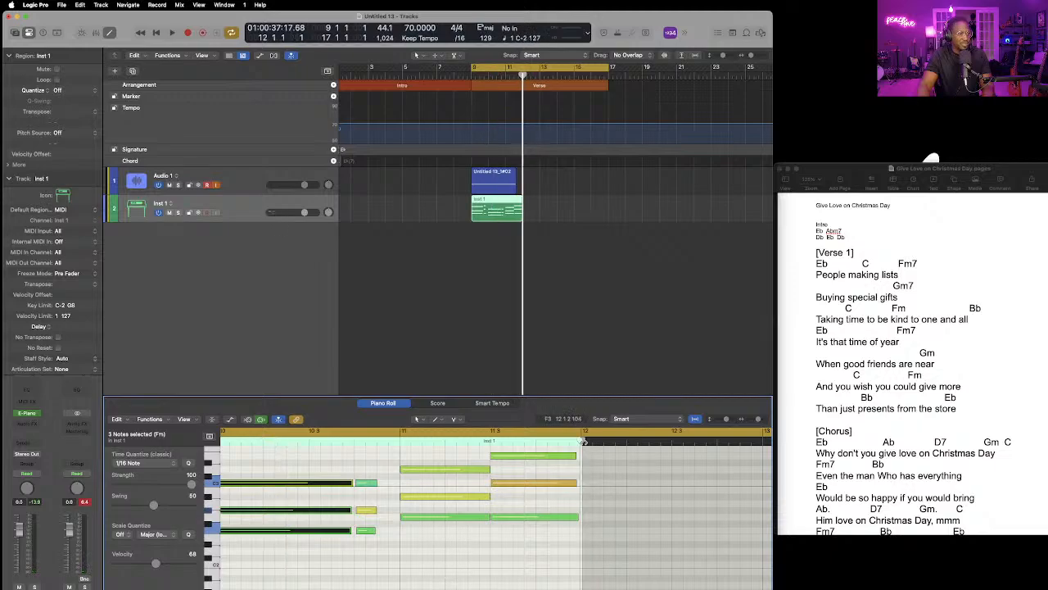
pyautogui.press('super+v')
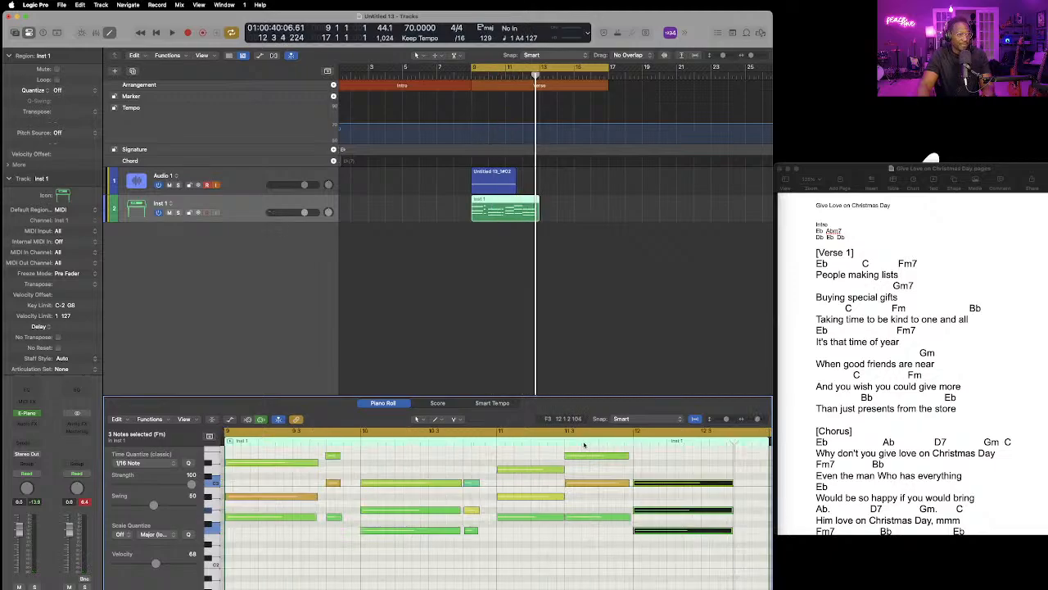
# Place the playhead at 13 1 1 1, and play the chords back from bar 9, stopping in beat 4 of bar 12.
pyautogui.hscroll(5, 587, 470)
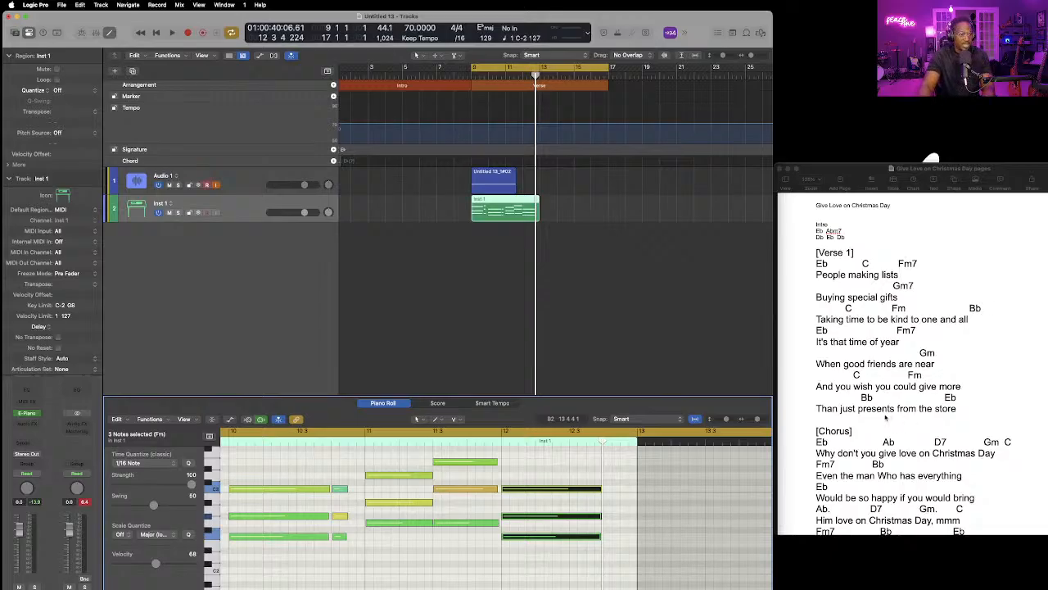
pyautogui.hscroll(3, 702, 443)
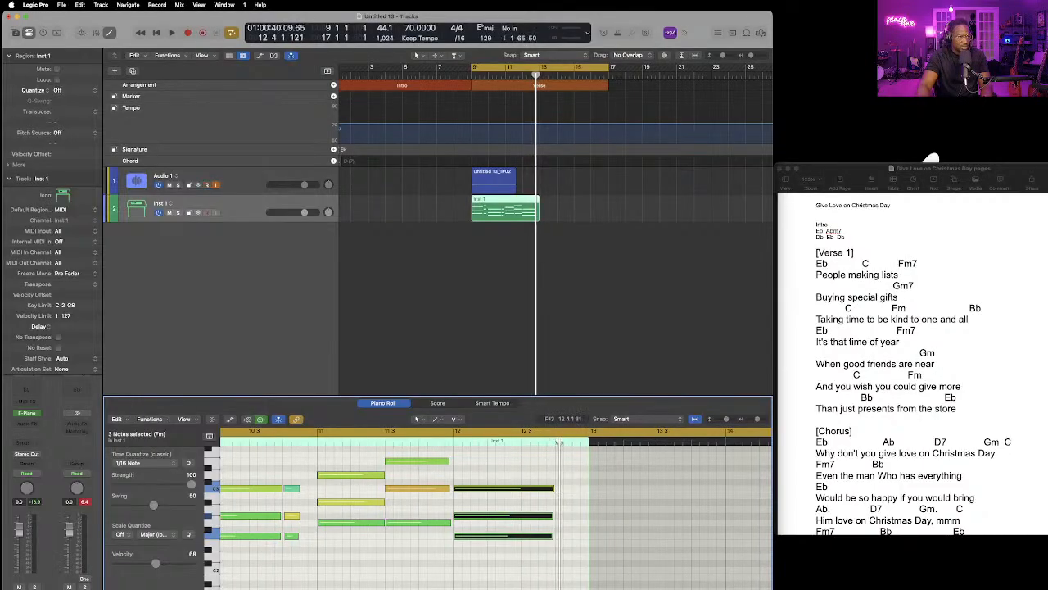
pyautogui.moveTo(555, 443); pyautogui.dragTo(586, 443)
pyautogui.hscroll(1, 592, 491)
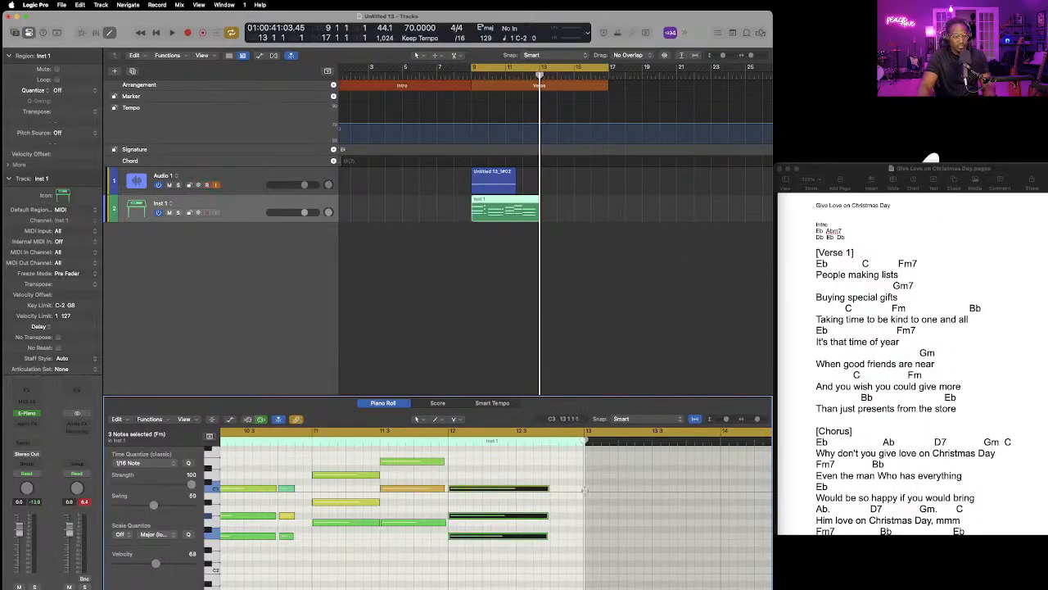
pyautogui.hscroll(1, 584, 492)
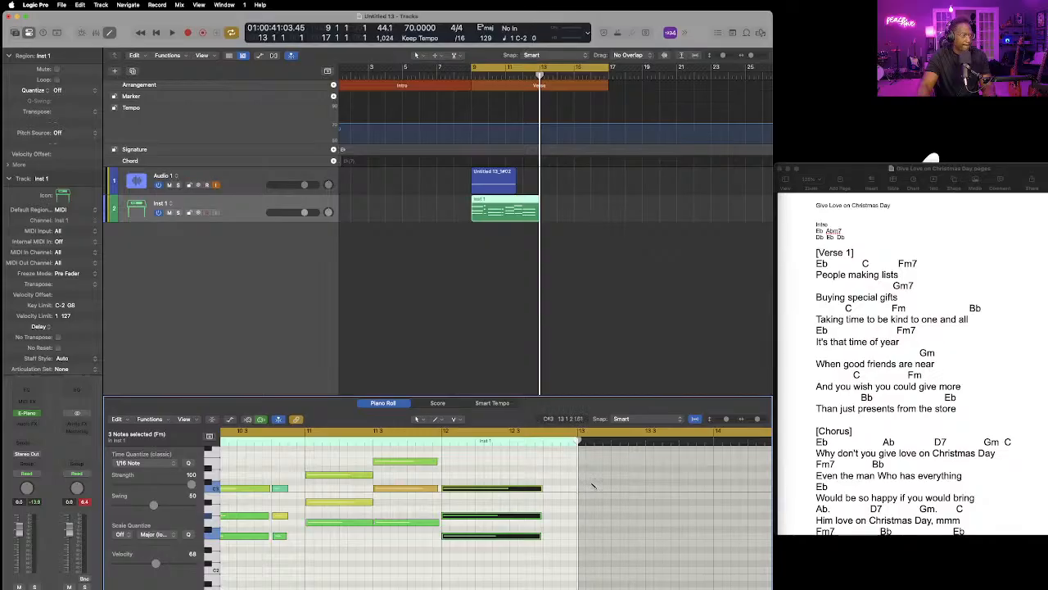
pyautogui.scroll(1, 560, 491)
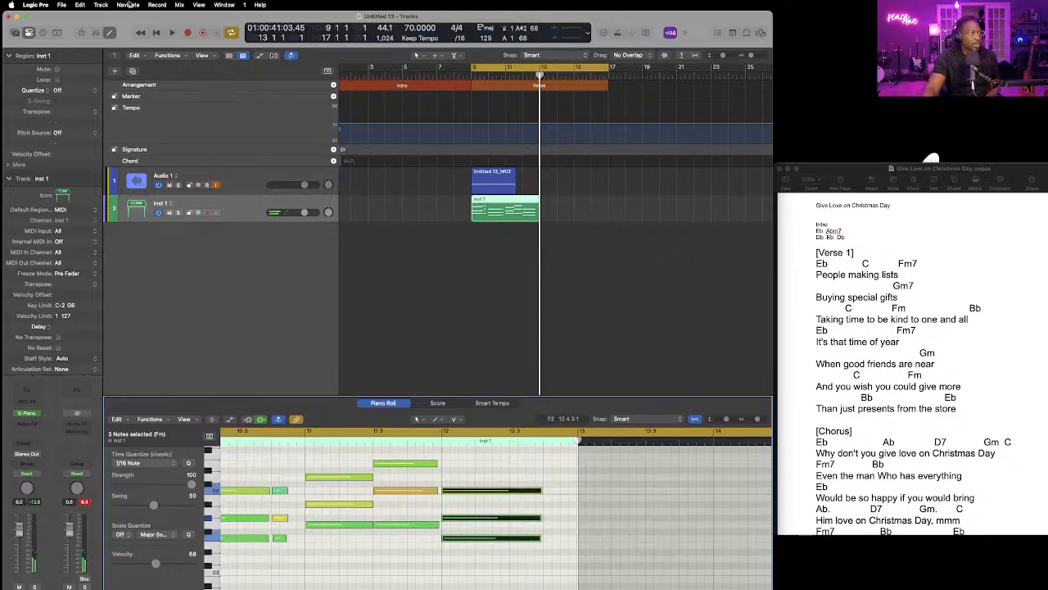
pyautogui.click(156, 32)
pyautogui.click(172, 32)
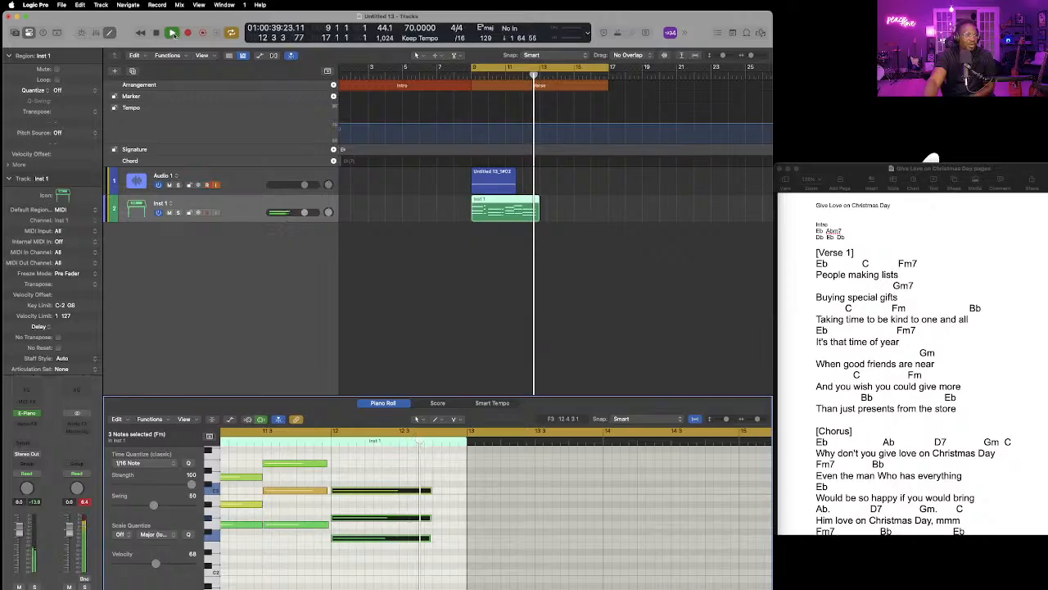
pyautogui.click(172, 33)
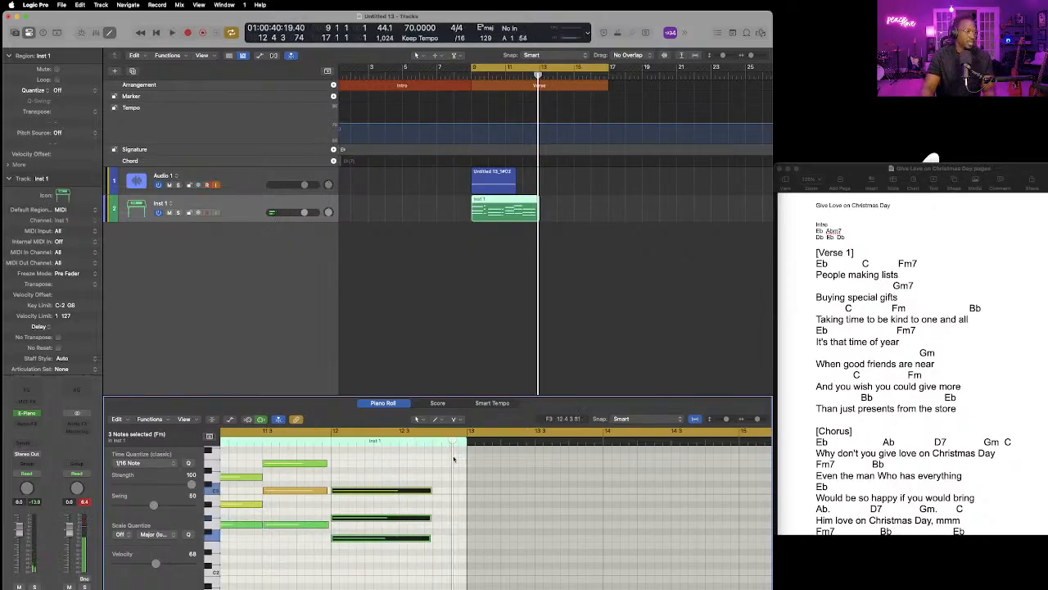
# Place the playhead at 12 3 1 1 and shorten the three notes of the bar 12 chord to end there.
pyautogui.click(405, 479)
pyautogui.moveTo(451, 441); pyautogui.dragTo(399, 443)
pyautogui.moveTo(427, 490); pyautogui.dragTo(398, 521)
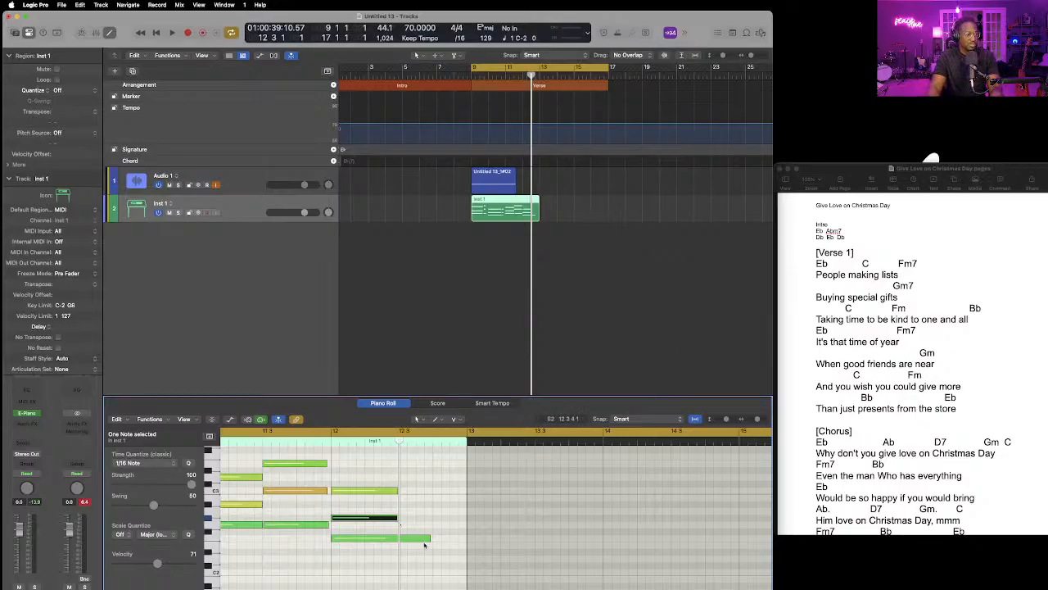
pyautogui.moveTo(427, 538); pyautogui.dragTo(399, 544)
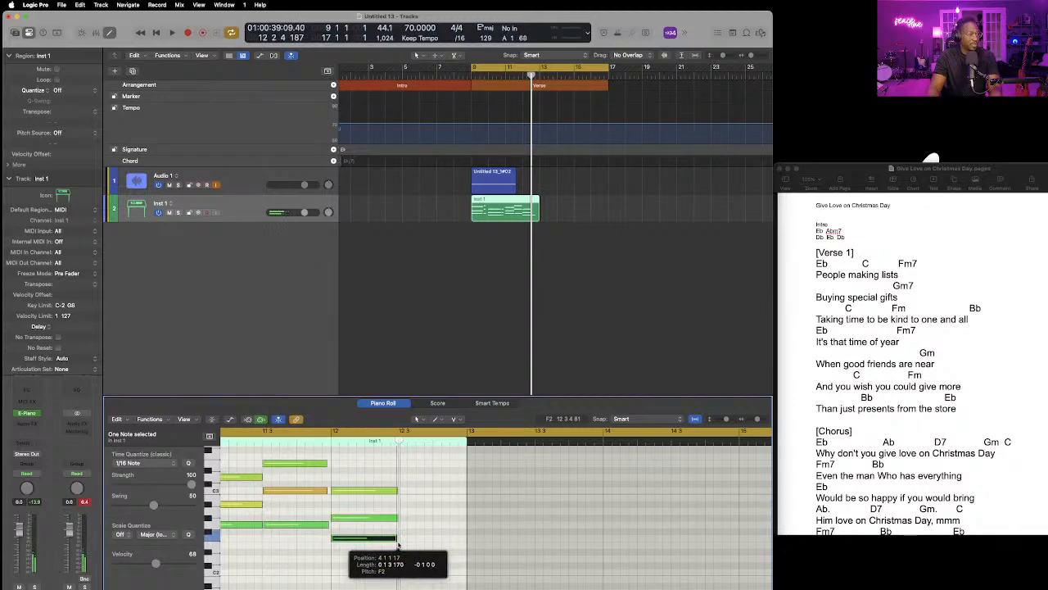
pyautogui.hscroll(-3, 426, 536)
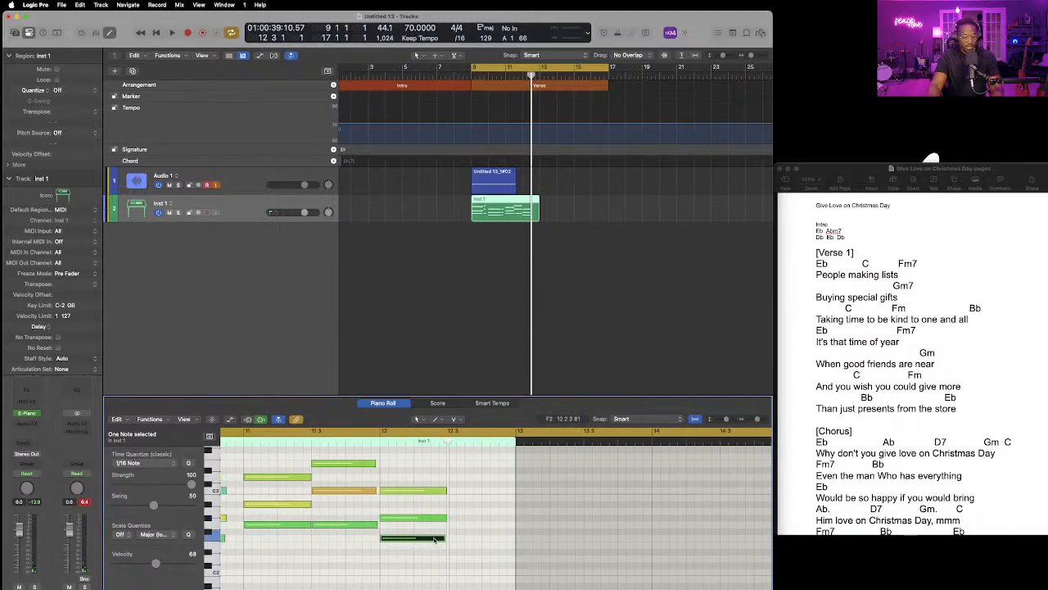
# Draw the notes A#2, D3 and F#3 around beat 3 of bar 12 with the Pencil tool.
pyautogui.click(433, 421)
pyautogui.click(433, 421)
pyautogui.click(419, 420)
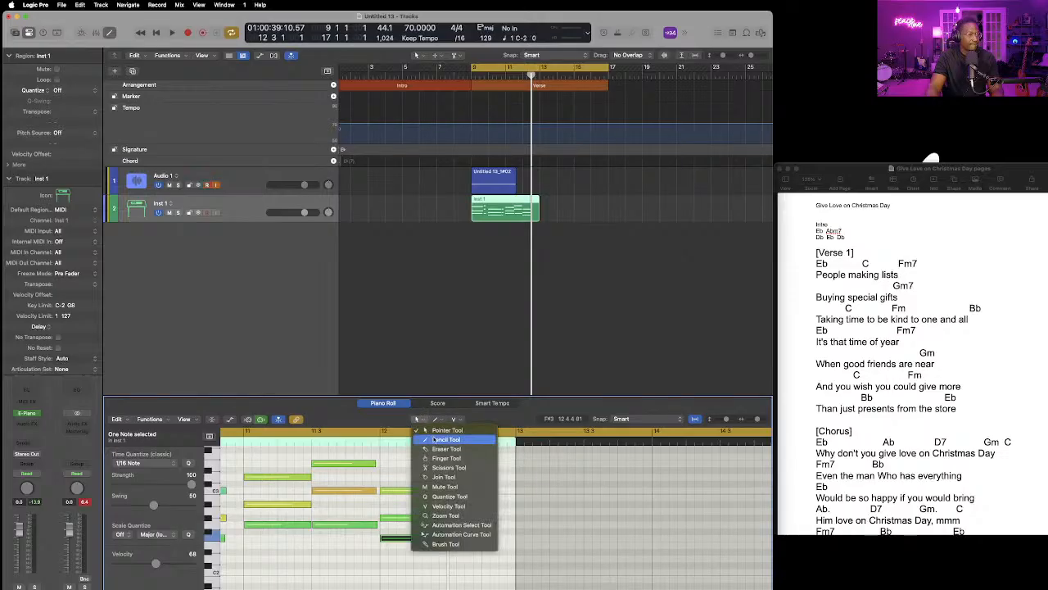
pyautogui.click(435, 442)
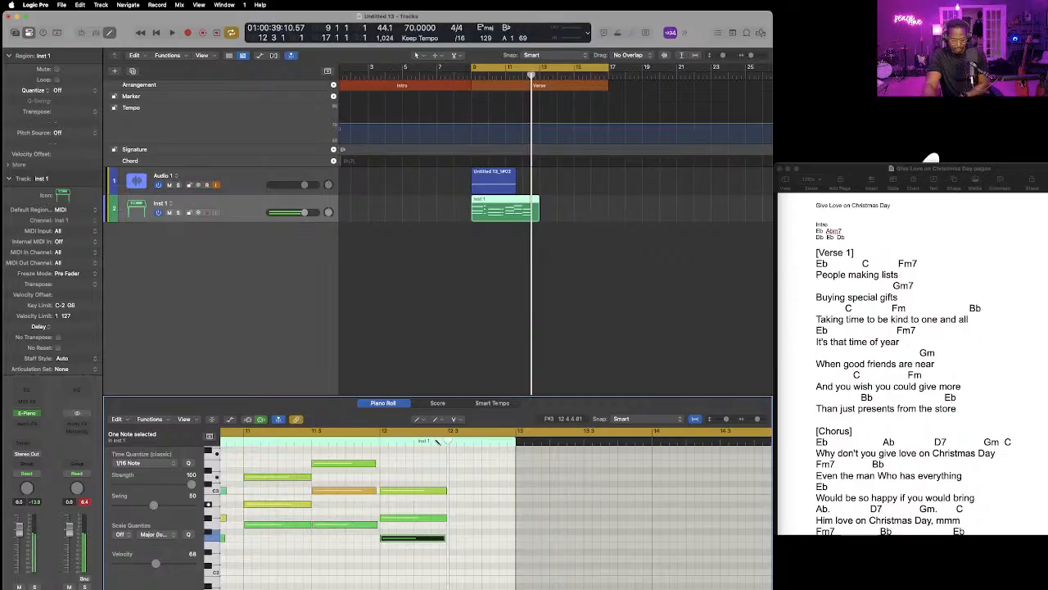
pyautogui.scroll(2, 492, 508)
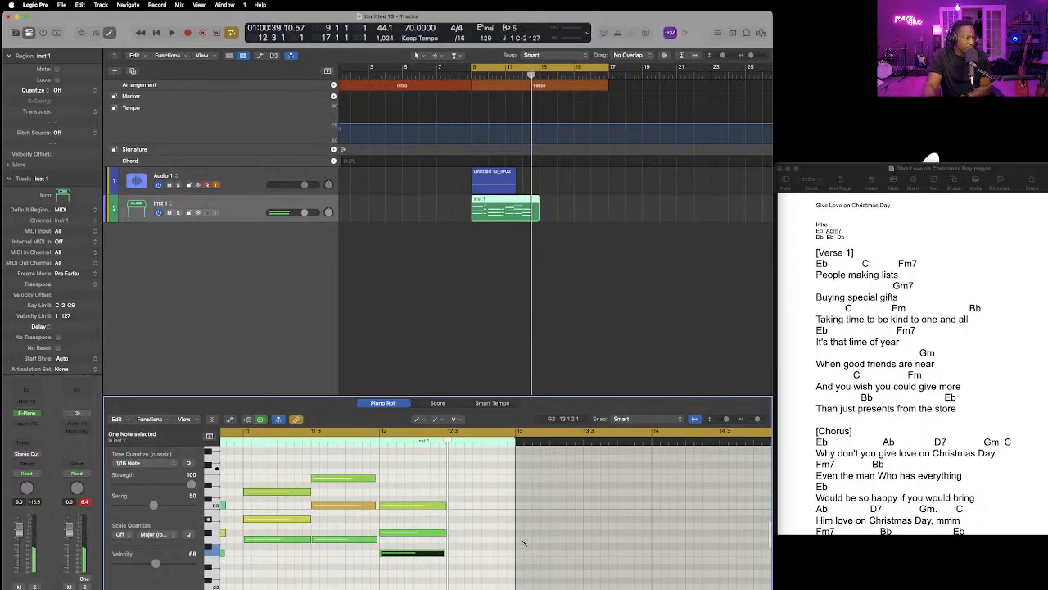
pyautogui.click(457, 521)
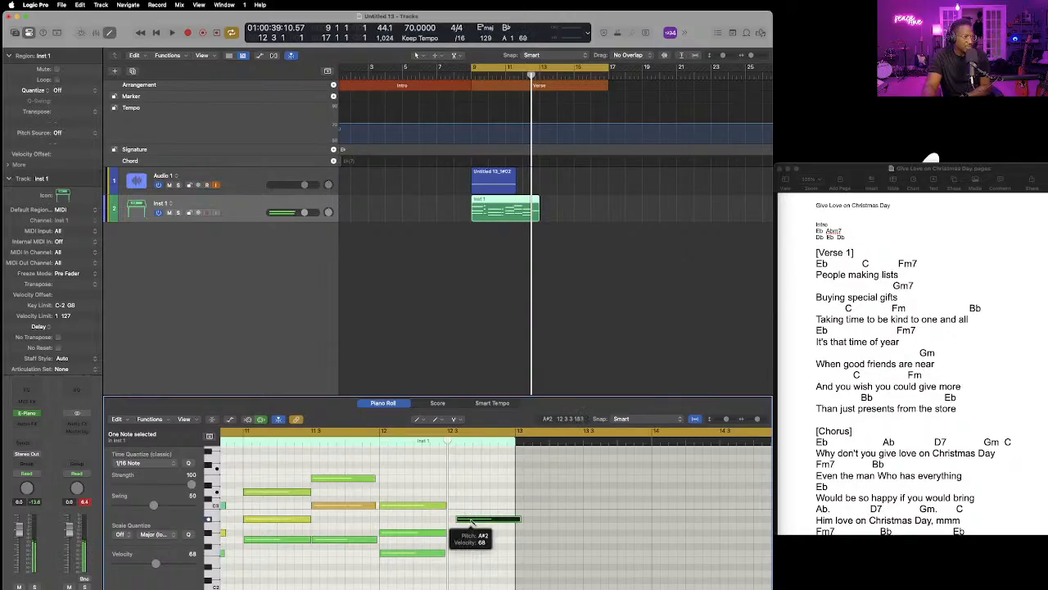
pyautogui.click(451, 493)
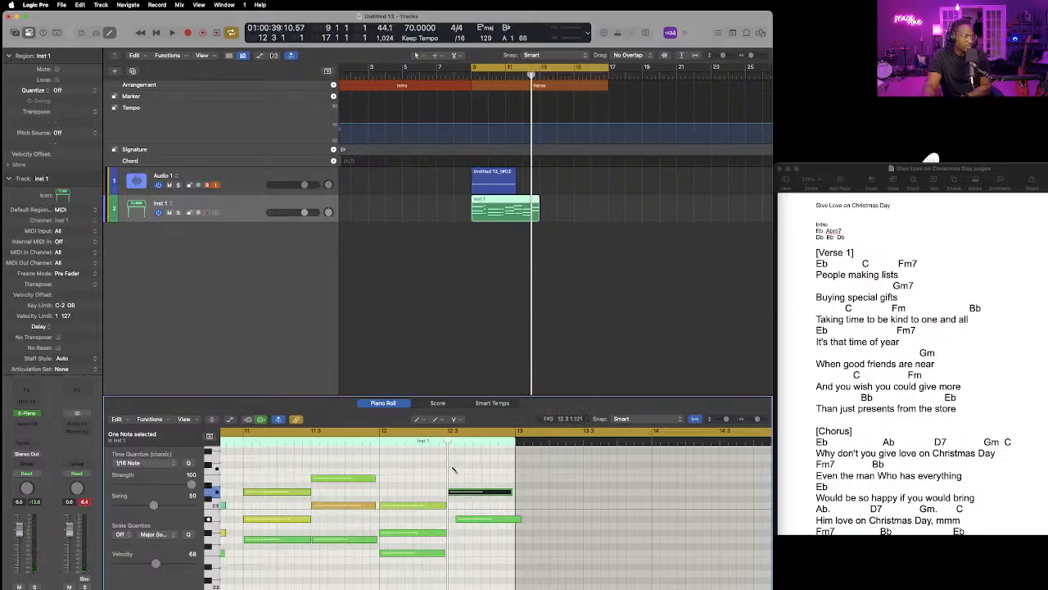
pyautogui.click(453, 466)
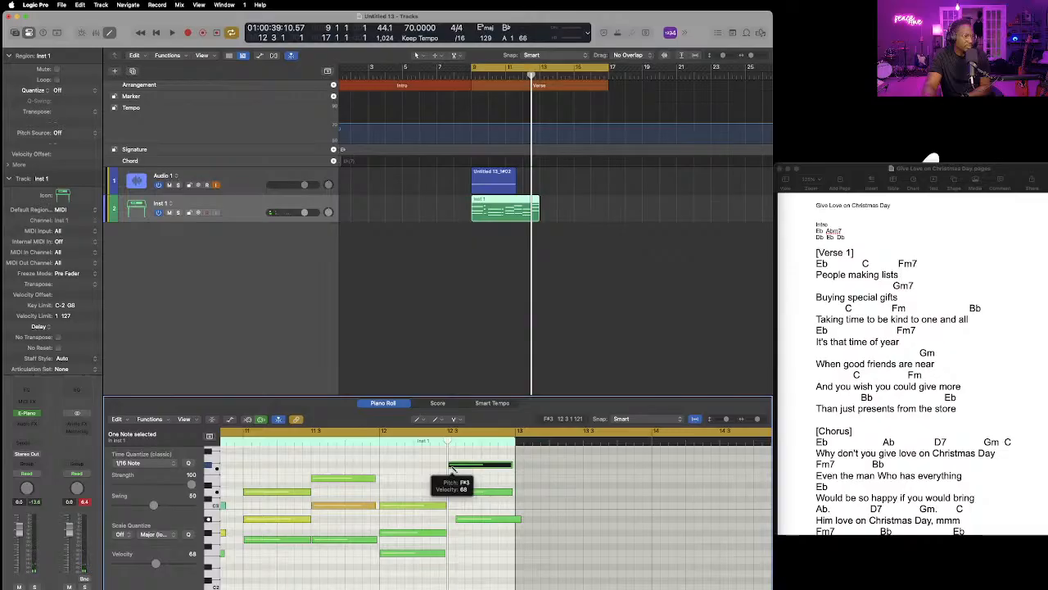
# Set the start of the drawn A#2 note to 12 3 1 1 and shorten its end to bar 13.
pyautogui.click(459, 519)
pyautogui.moveTo(458, 519); pyautogui.dragTo(449, 519)
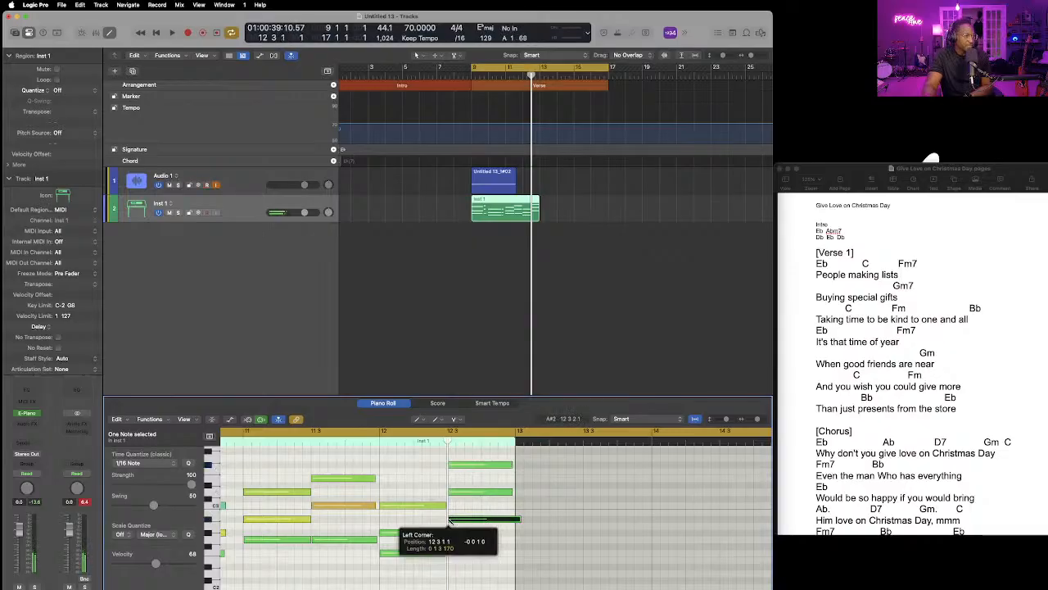
pyautogui.moveTo(518, 519); pyautogui.dragTo(511, 520)
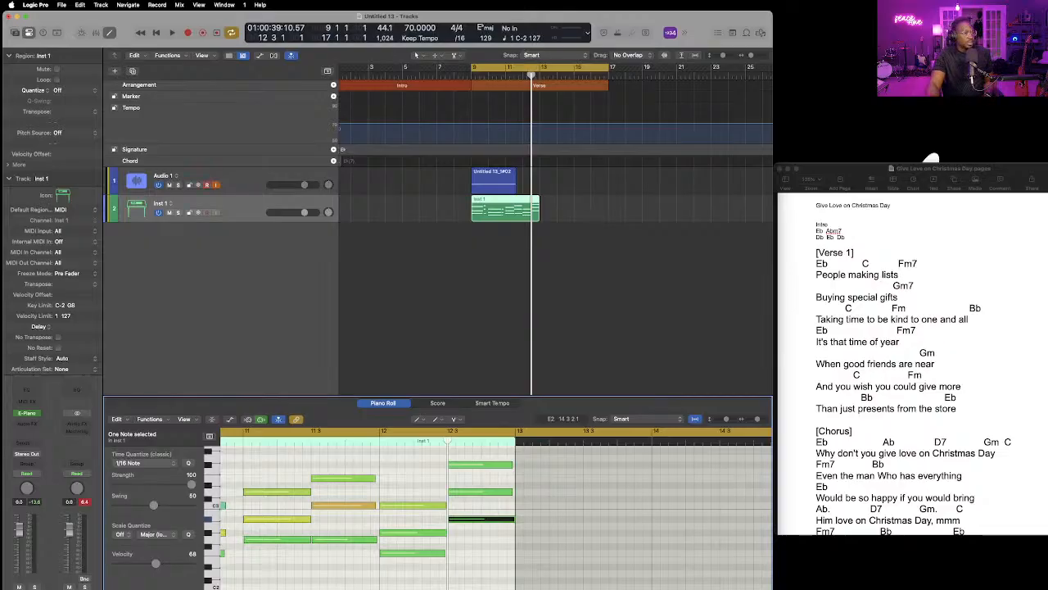
# Play the chords from bar 9 through the new chord and stop at the end of bar 12.
pyautogui.hscroll(-1, 662, 305)
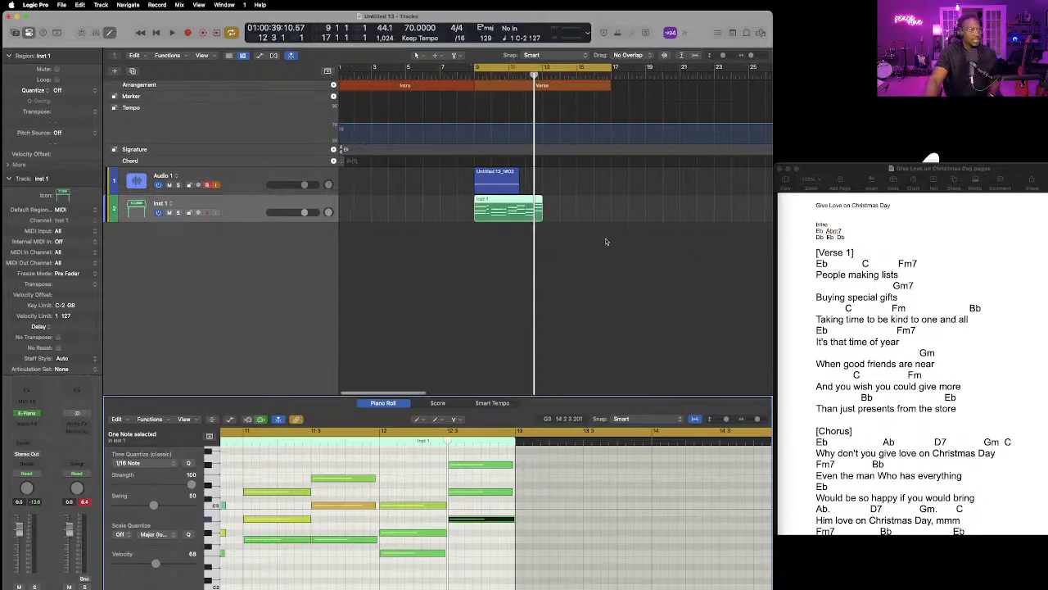
pyautogui.click(168, 33)
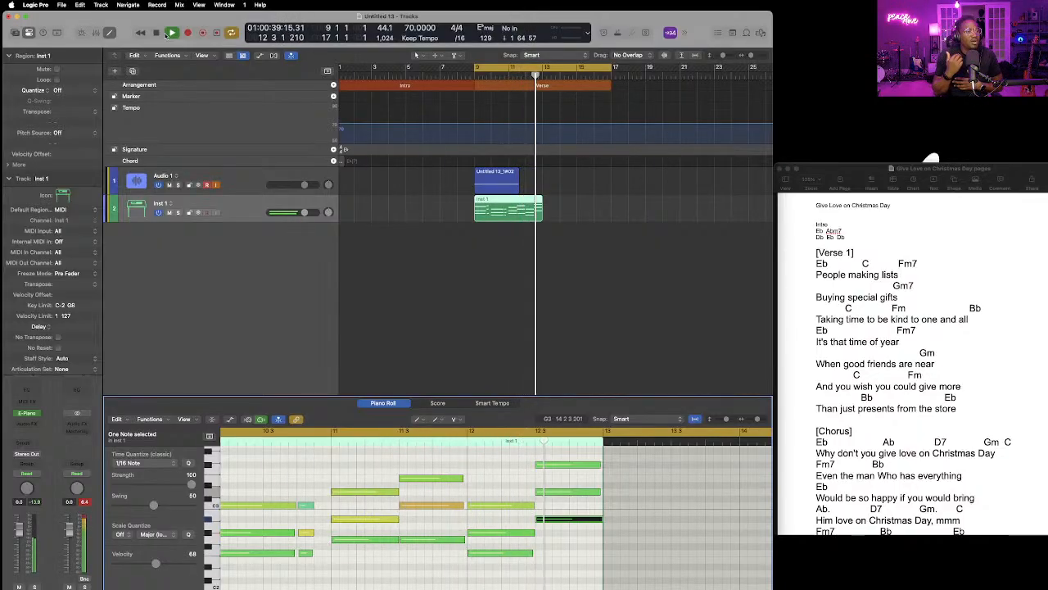
pyautogui.click(168, 33)
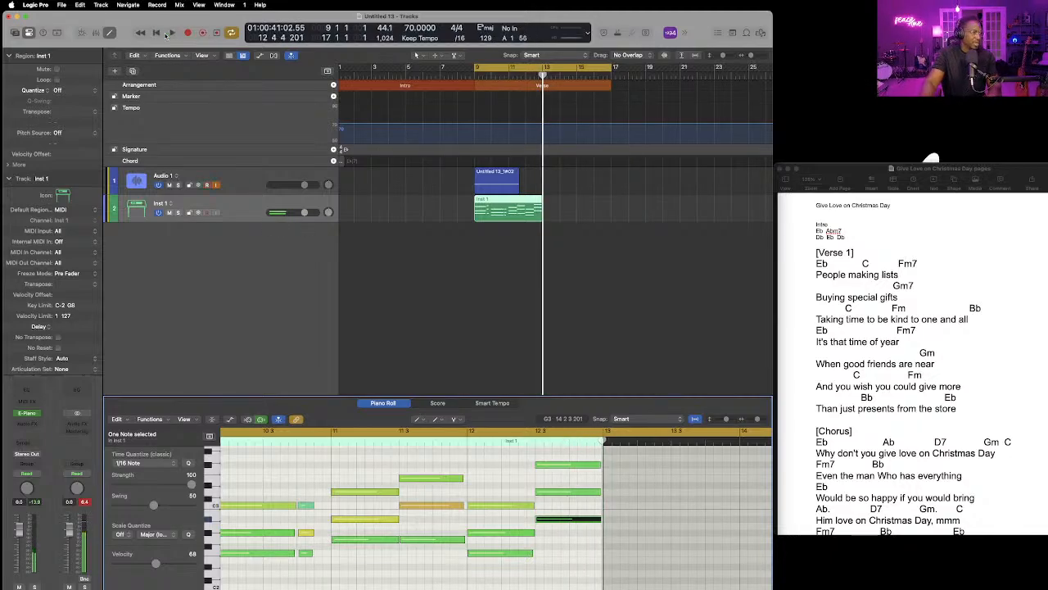
# Audition the notes of the chord on beat 3 of bar 12 and lower its top note to F3.
pyautogui.click(564, 466)
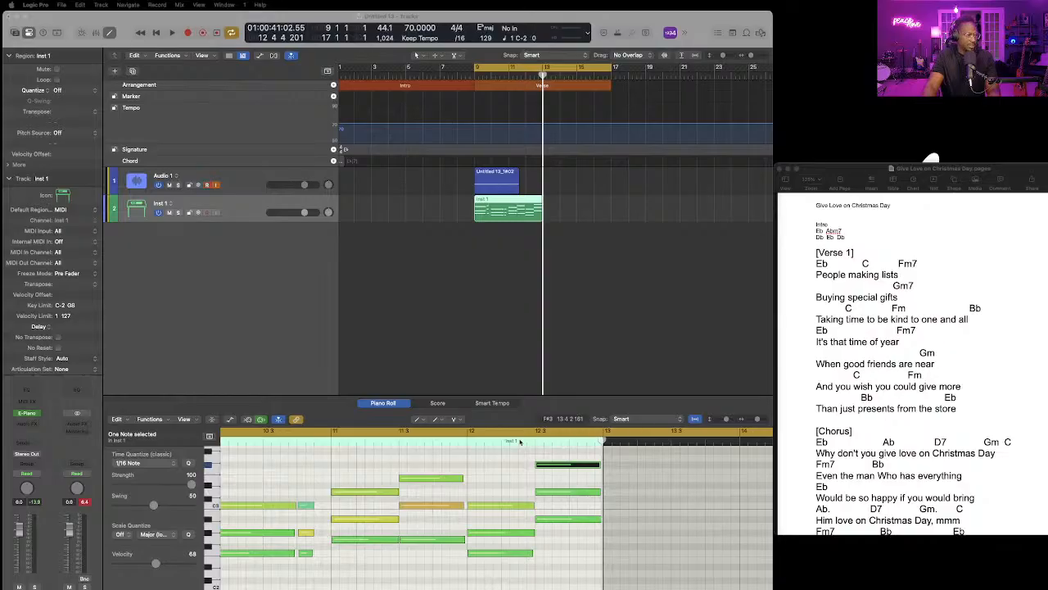
pyautogui.hscroll(-2, 539, 524)
pyautogui.scroll(2, 541, 523)
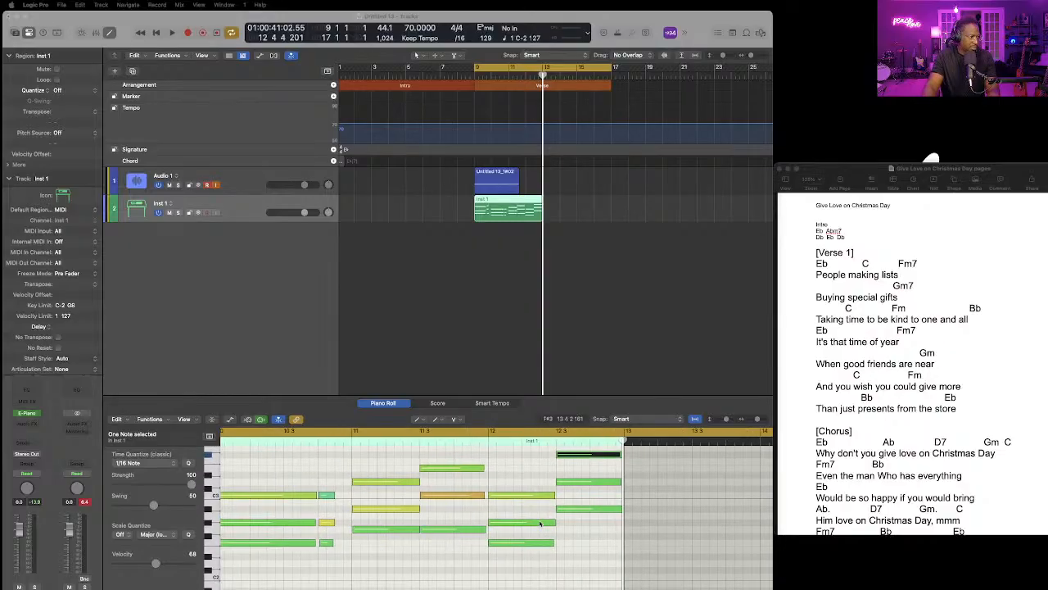
pyautogui.hscroll(1, 543, 522)
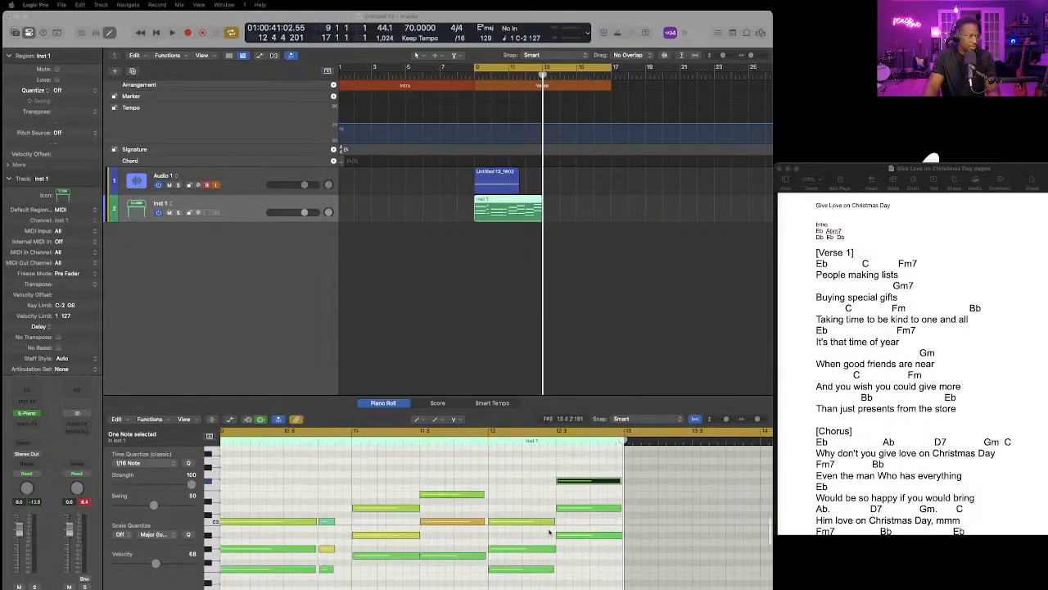
pyautogui.moveTo(570, 534); pyautogui.dragTo(567, 536)
pyautogui.click(568, 506)
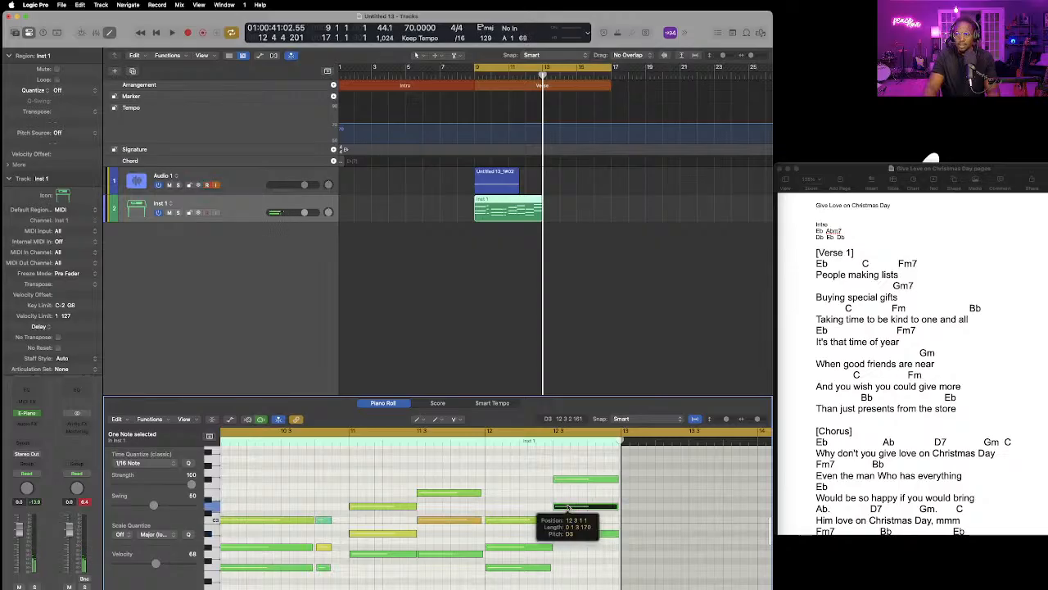
pyautogui.click(568, 505)
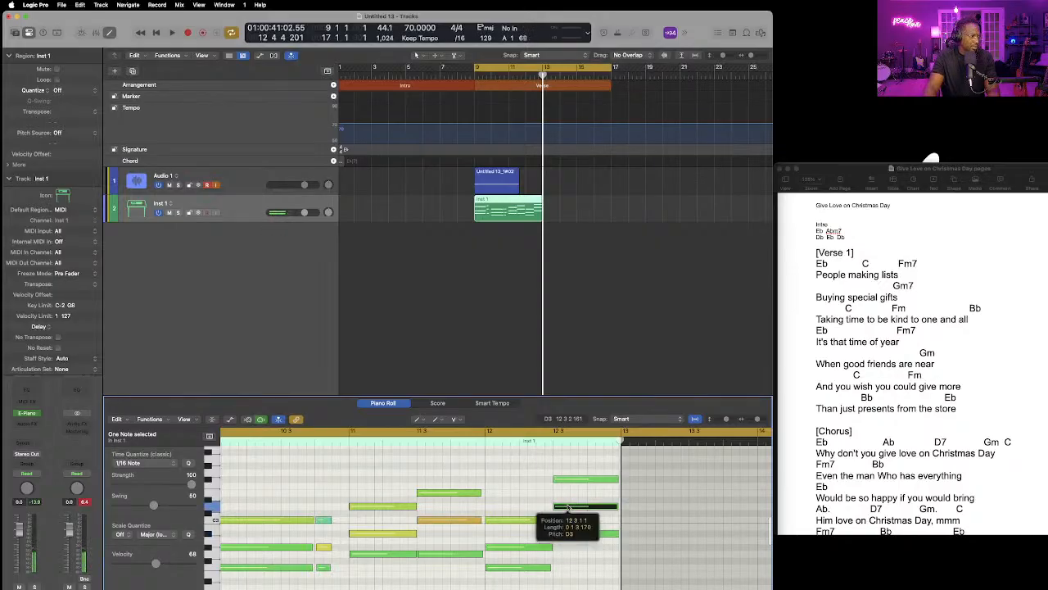
pyautogui.moveTo(568, 506); pyautogui.dragTo(570, 479)
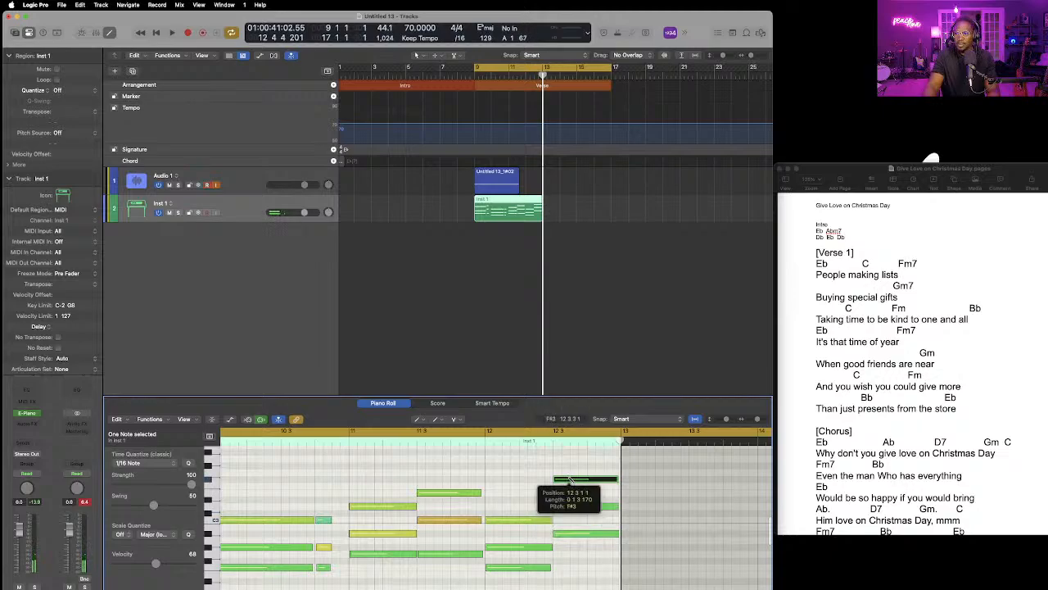
pyautogui.moveTo(570, 479); pyautogui.dragTo(570, 488)
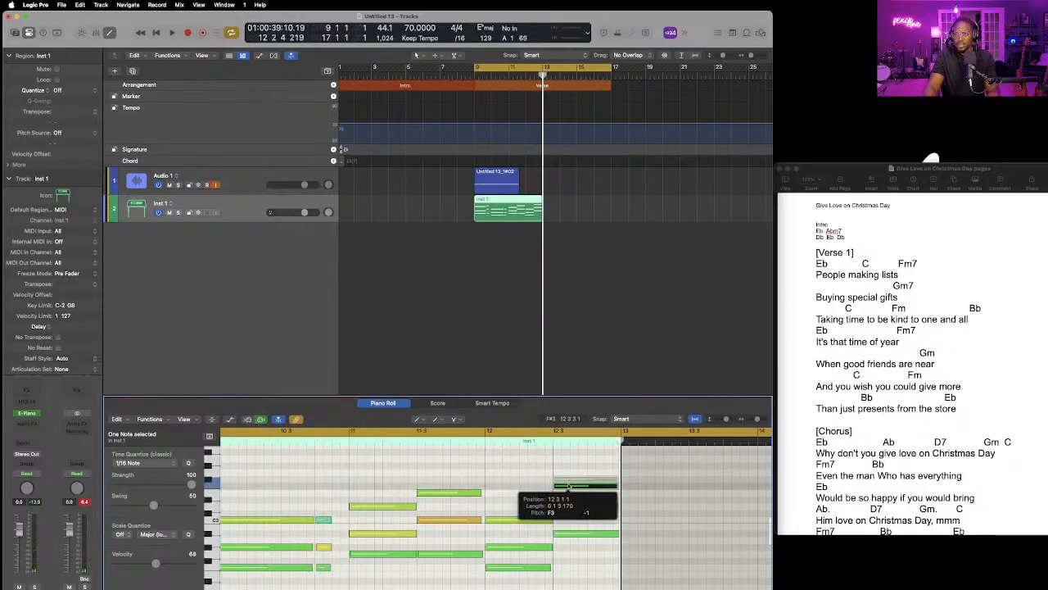
pyautogui.moveTo(569, 487); pyautogui.dragTo(569, 486)
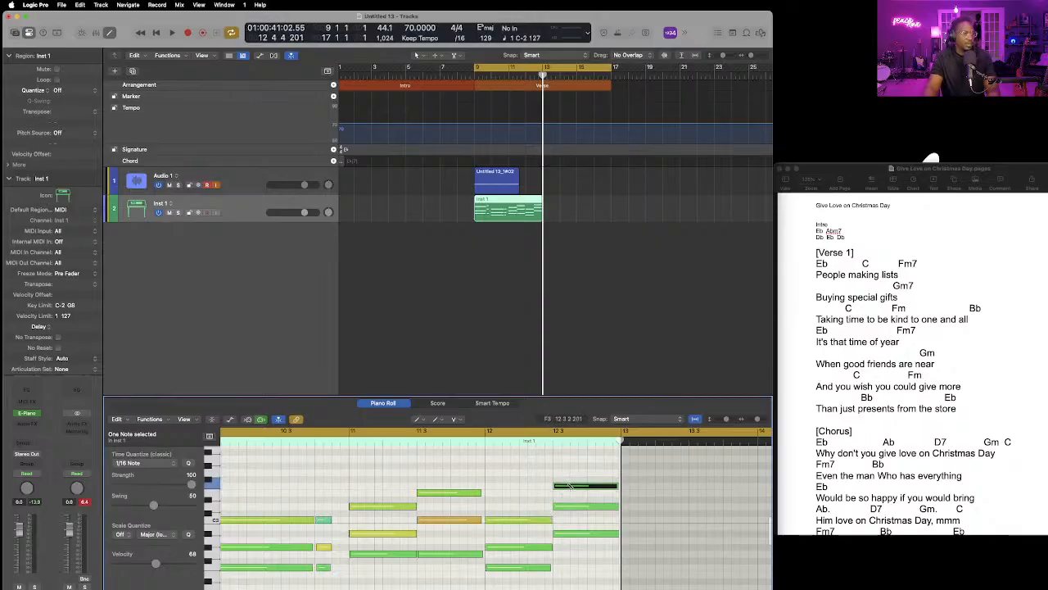
# Play the chords from bar 9 through the corrected bar 12 chord and stop at bar 13.
pyautogui.press('r')
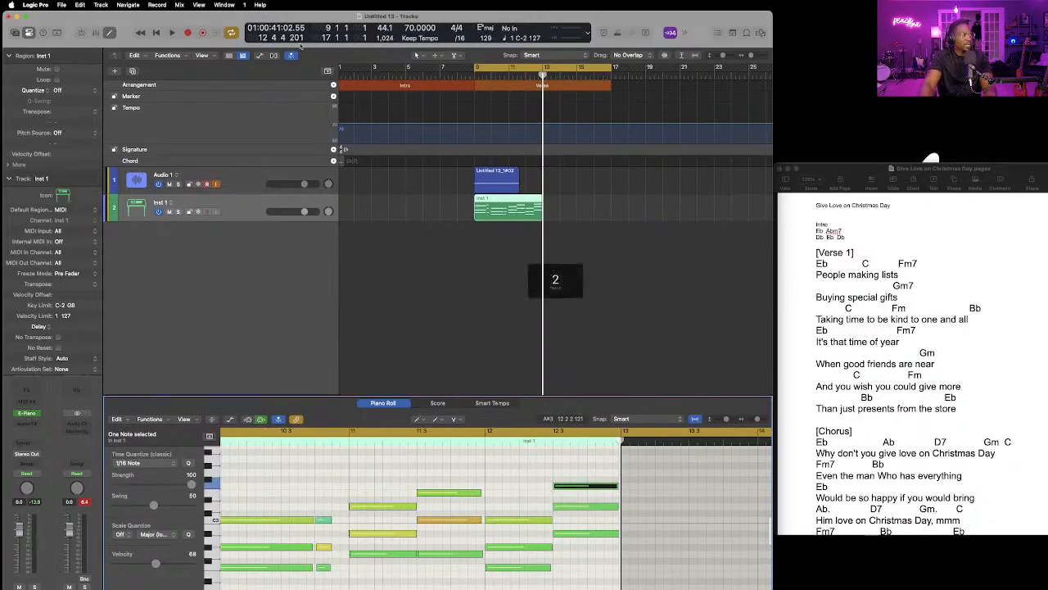
pyautogui.press('space')
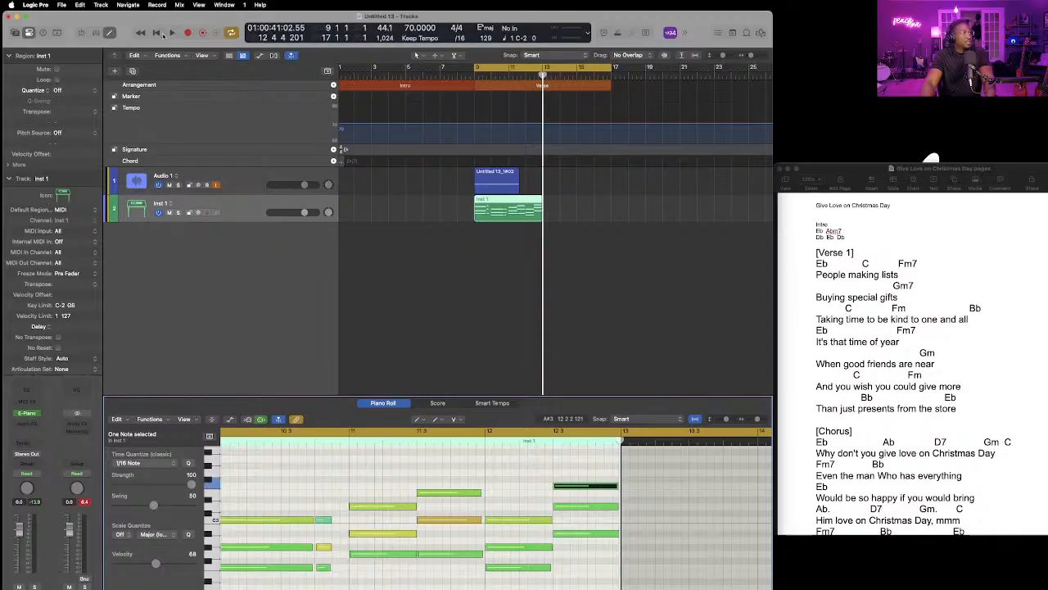
pyautogui.click(170, 33)
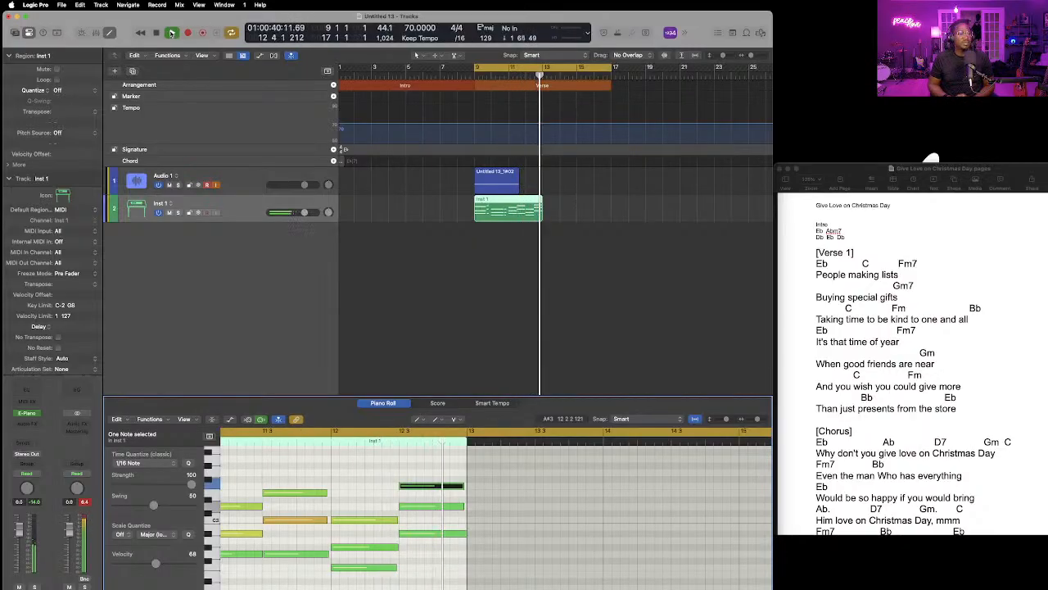
pyautogui.click(171, 33)
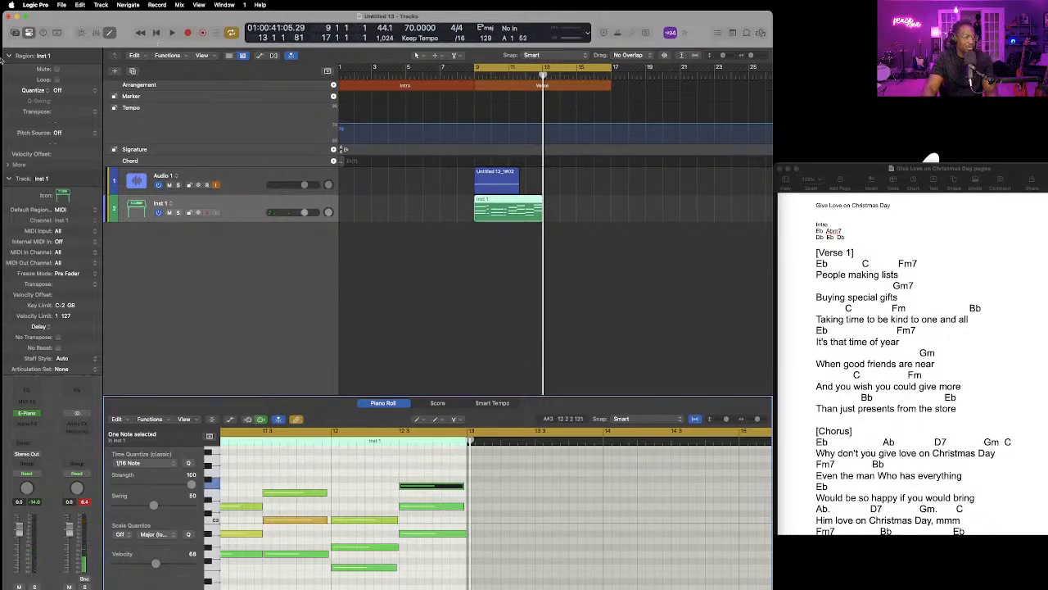
# Try adding a G#3 note at 12 3 1 1 above the chord on beat 3 of bar 12.
pyautogui.scroll(-1, 795, 532)
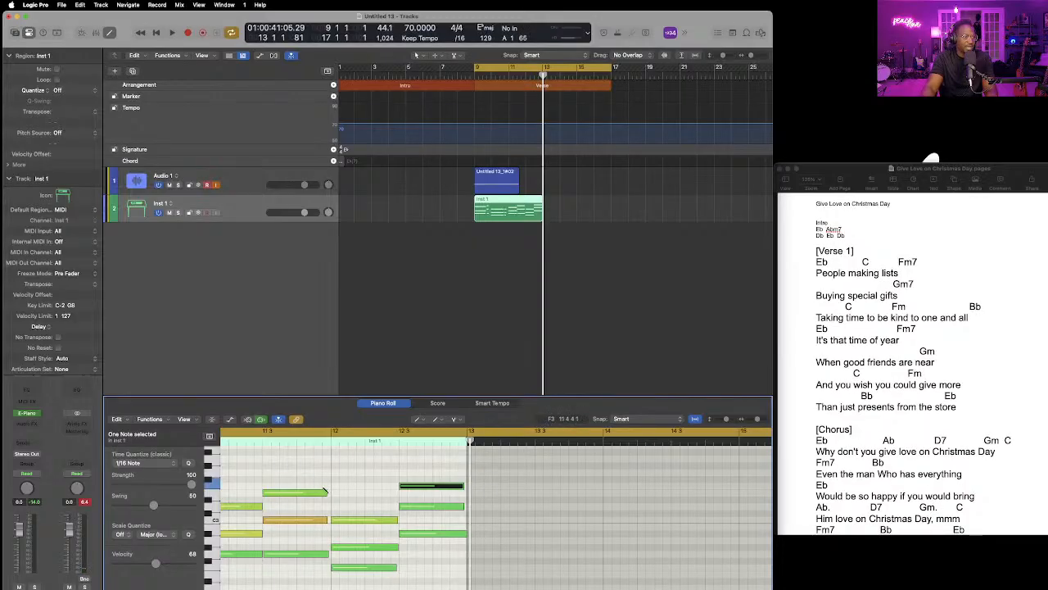
pyautogui.hscroll(-2, 401, 468)
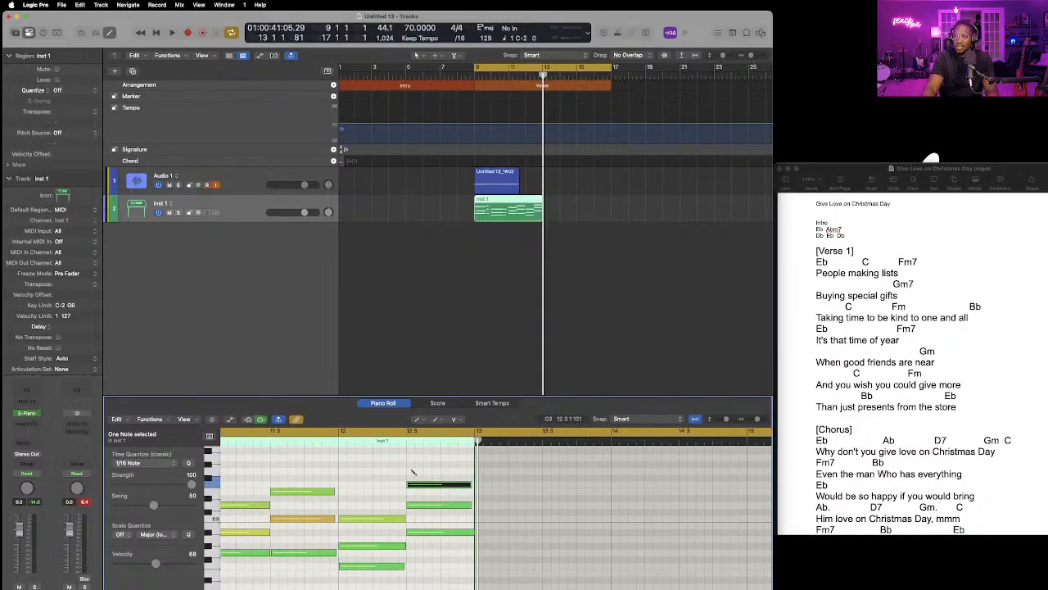
pyautogui.hscroll(1, 410, 471)
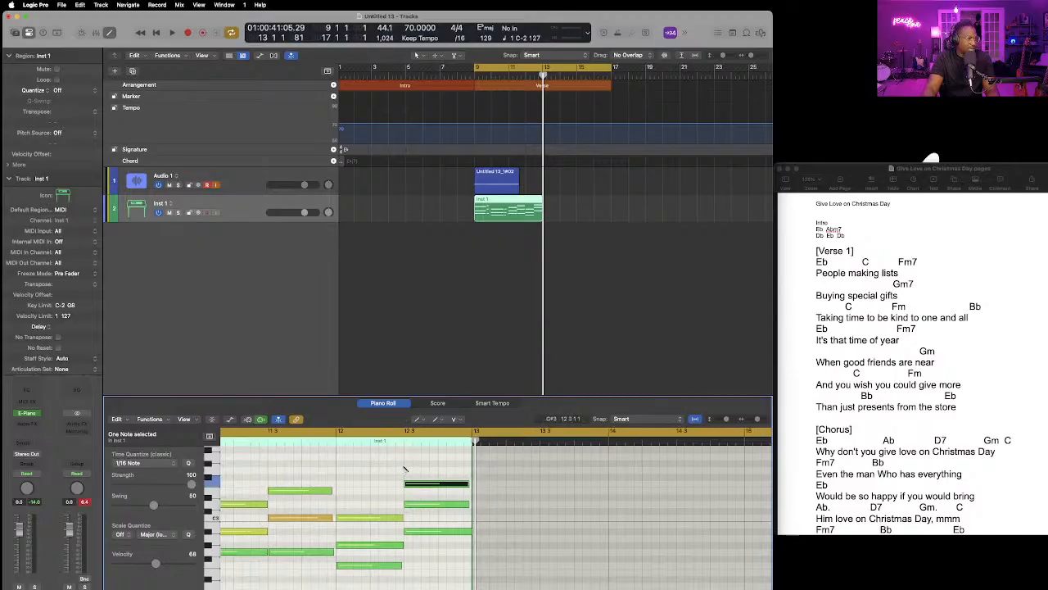
pyautogui.hscroll(-5, 407, 468)
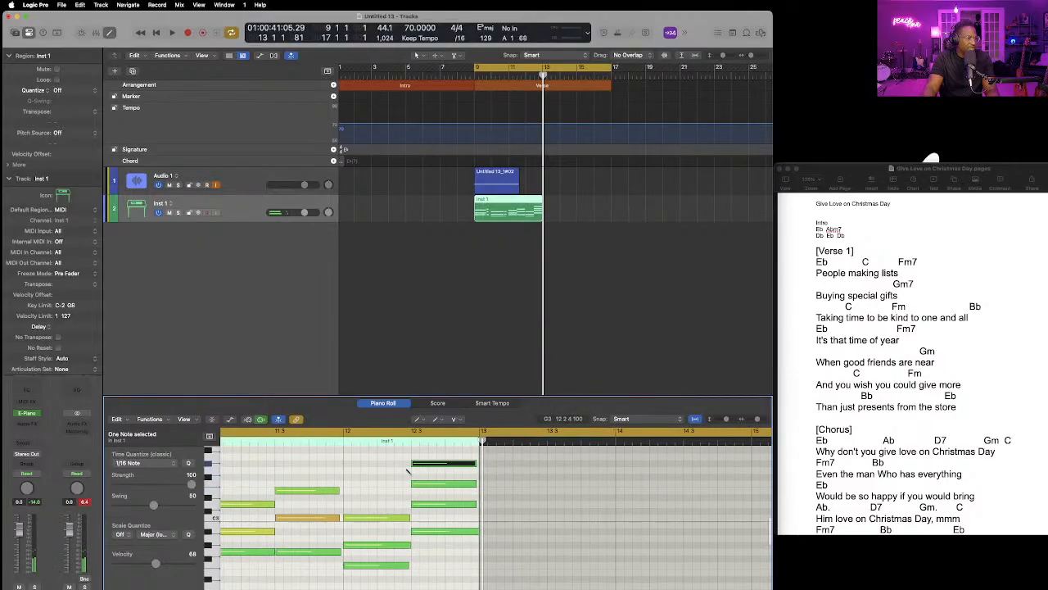
pyautogui.hscroll(3, 407, 471)
pyautogui.hscroll(-4, 393, 467)
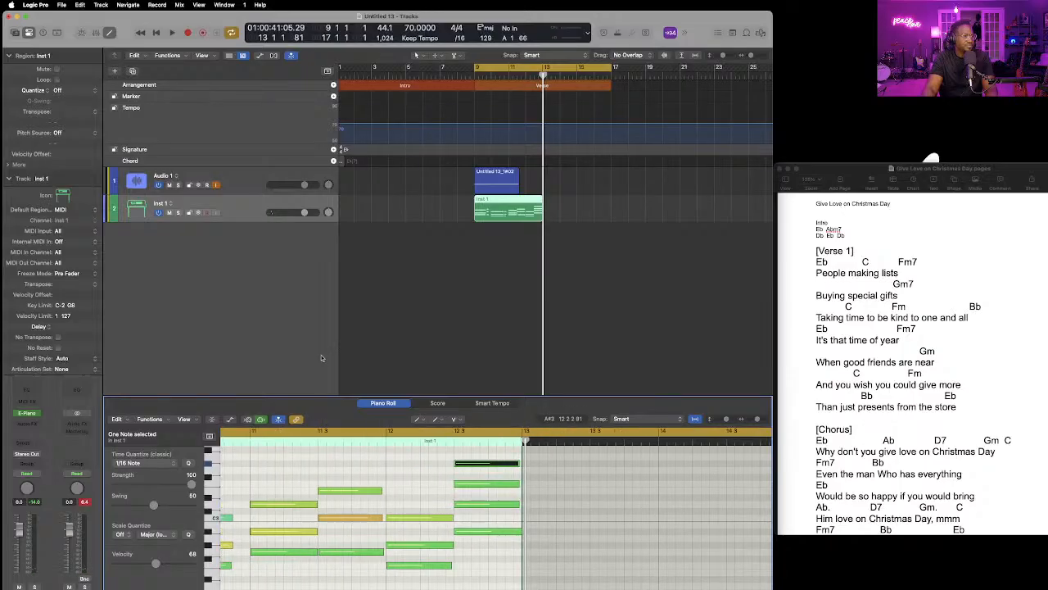
# Play the verse chords from bar 9 through bar 12 and delete the added G#3 note.
pyautogui.hscroll(-20, 369, 549)
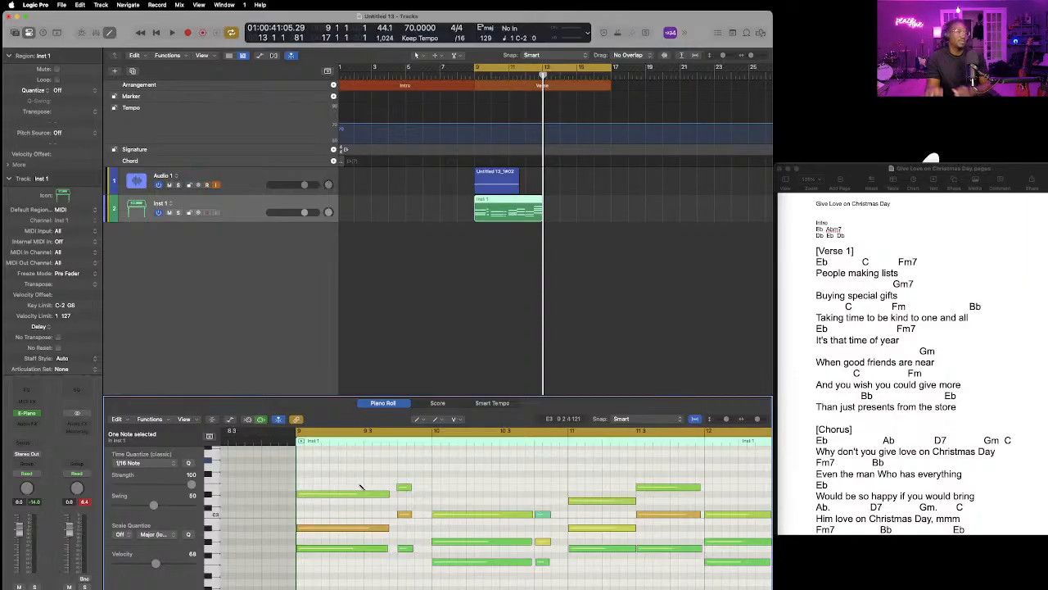
pyautogui.click(157, 33)
pyautogui.click(171, 33)
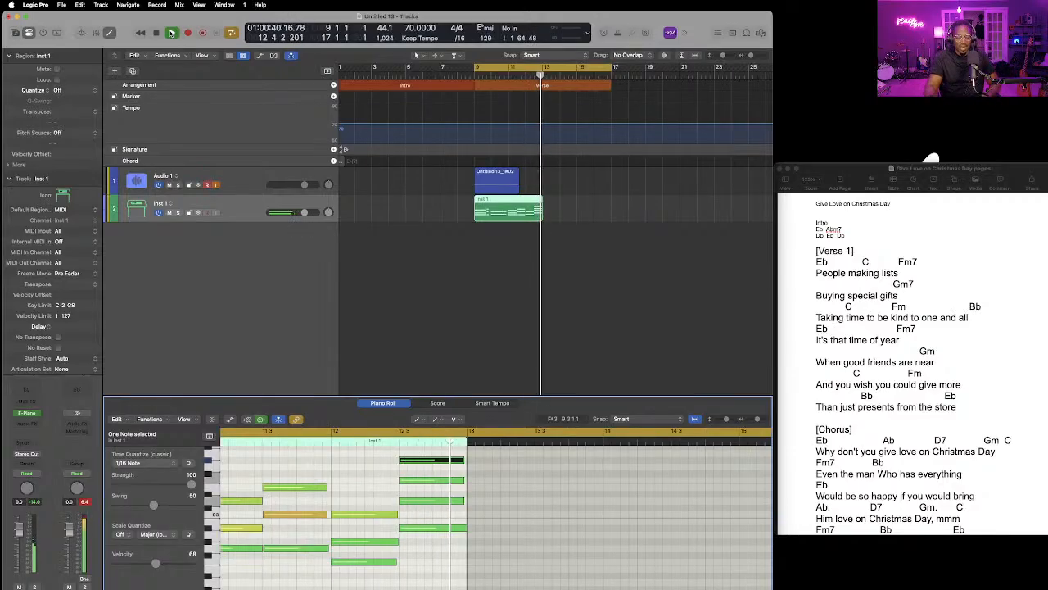
pyautogui.click(172, 33)
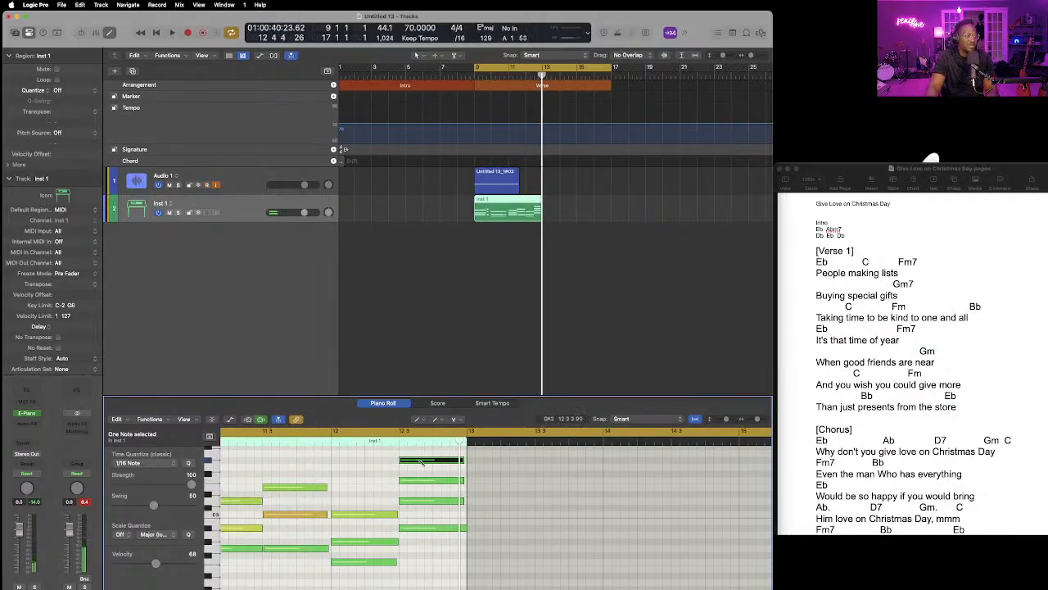
pyautogui.press('Delete')
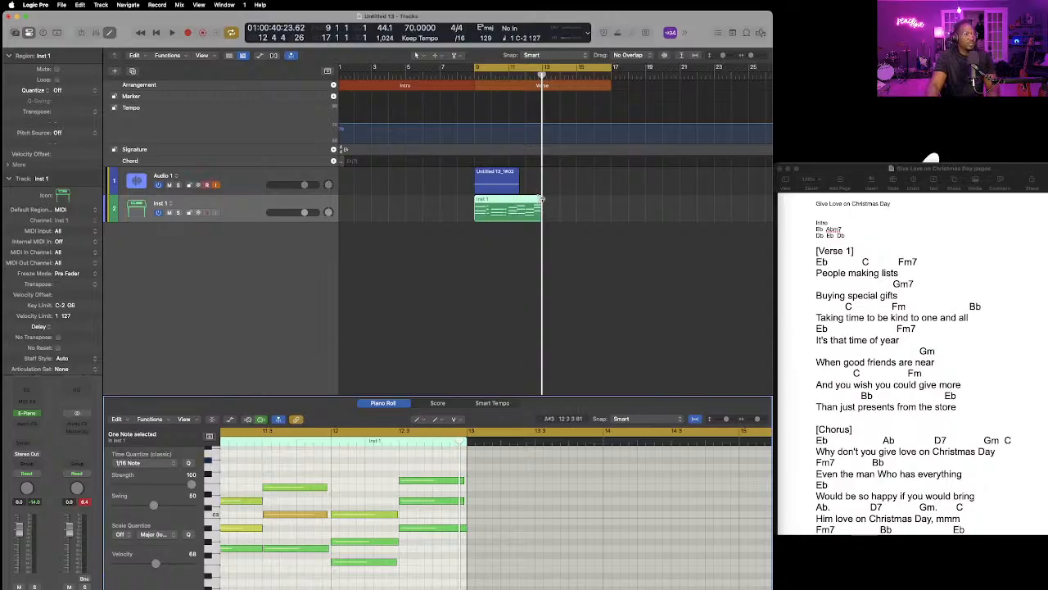
# Loop the Inst 1 region to the end of the verse at bar 17 and return the playhead to bar 9.
pyautogui.moveTo(541, 199); pyautogui.dragTo(611, 201)
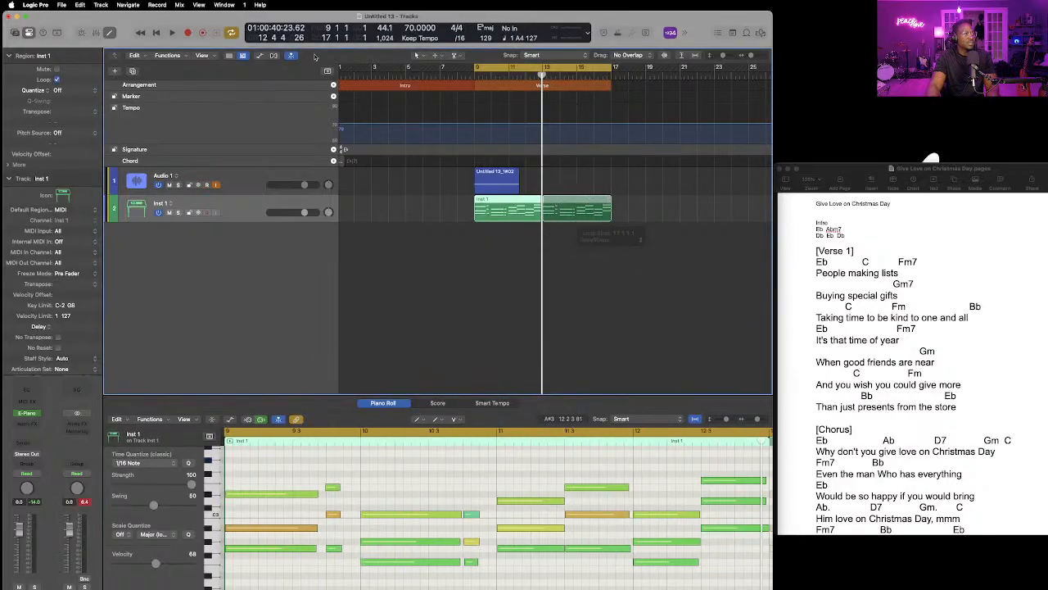
pyautogui.click(159, 34)
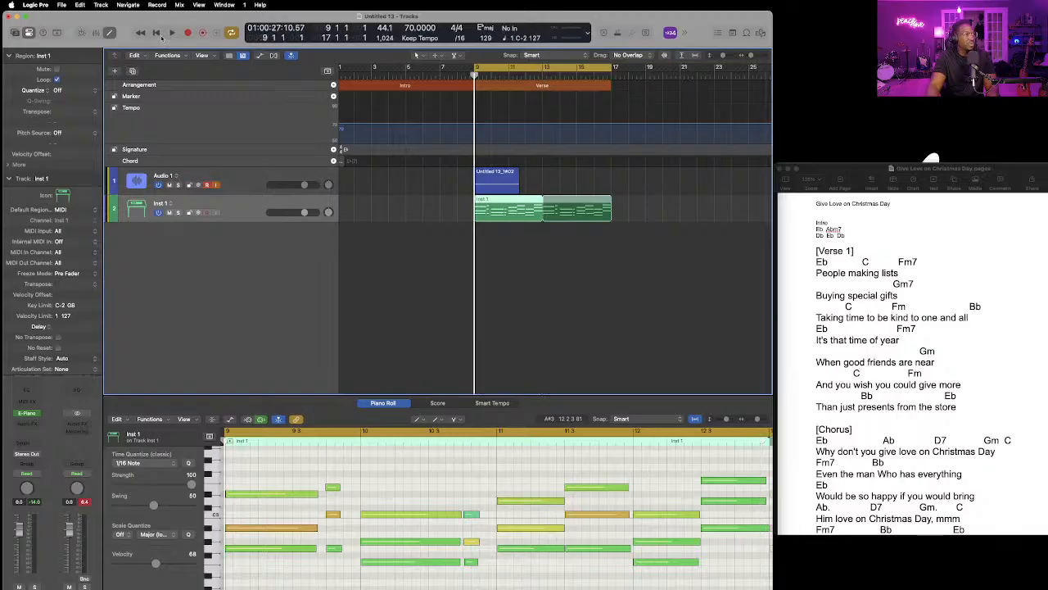
# Set the recording input of the Audio 1 track to Input 5 (ADAT 3).
pyautogui.click(261, 177)
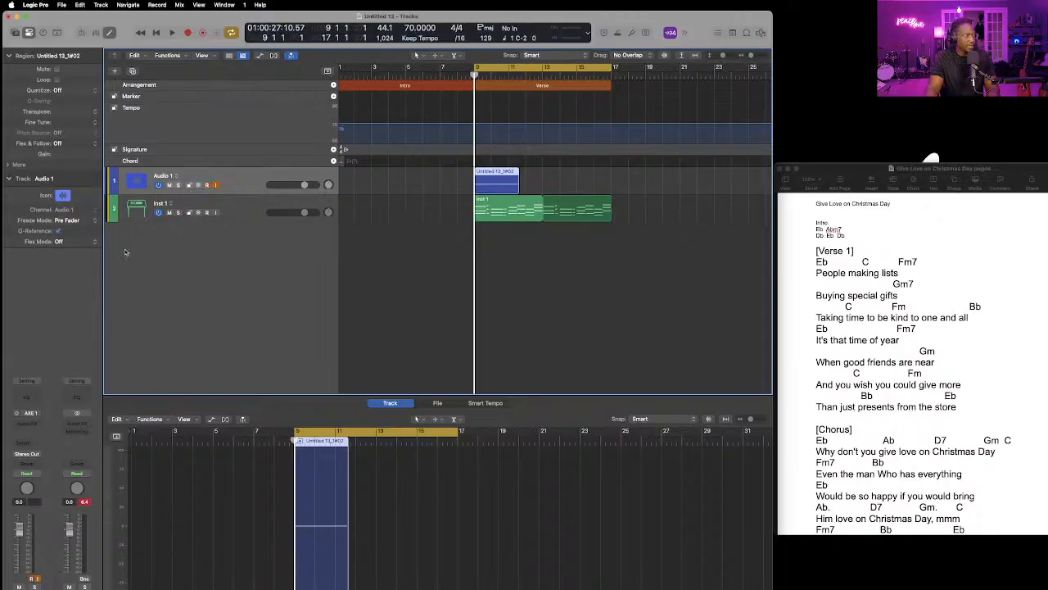
pyautogui.click(36, 417)
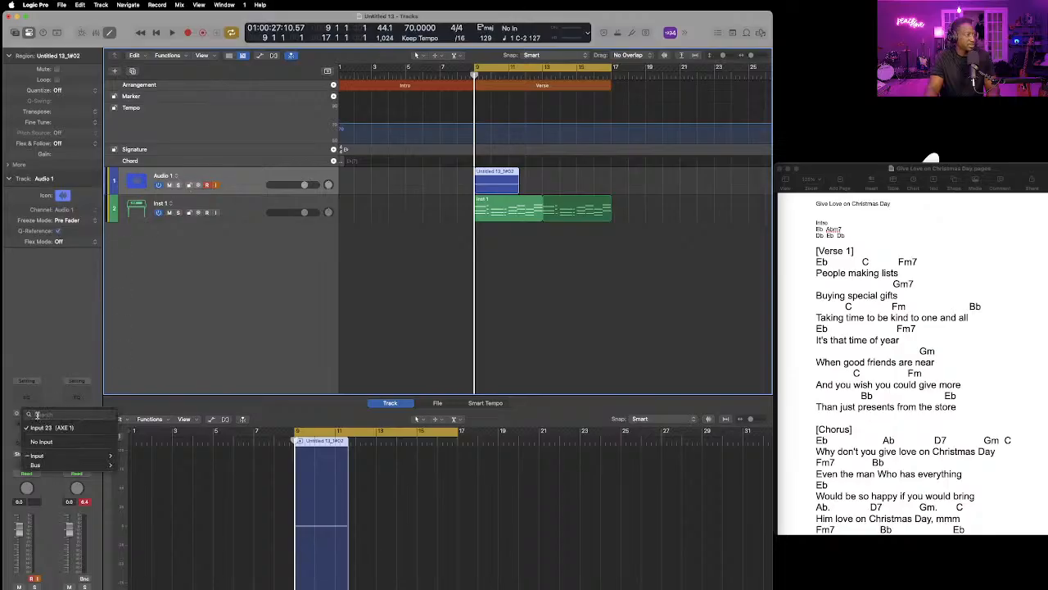
pyautogui.moveTo(61, 458)
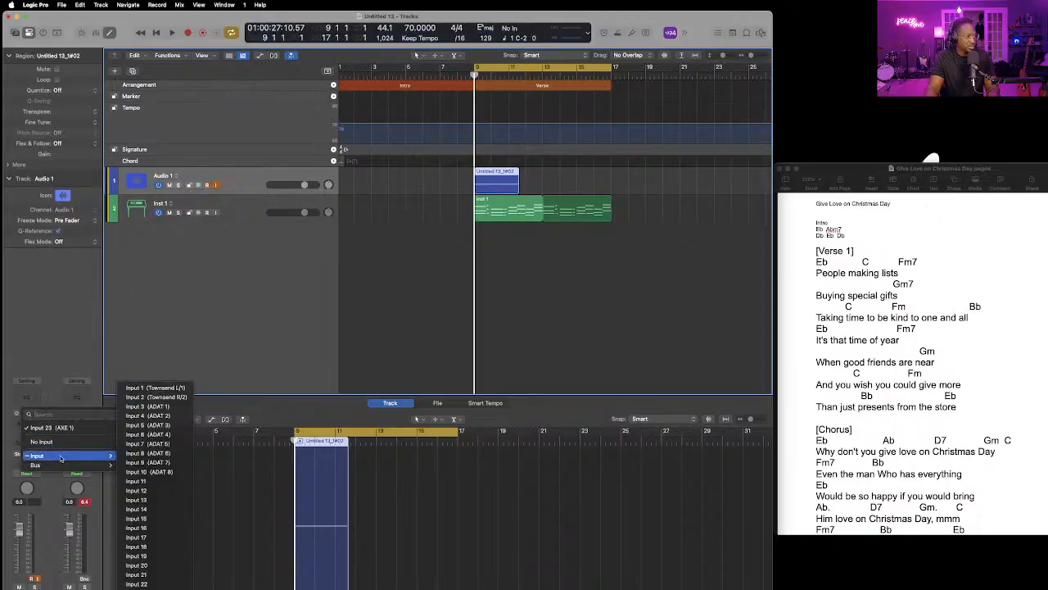
pyautogui.click(147, 415)
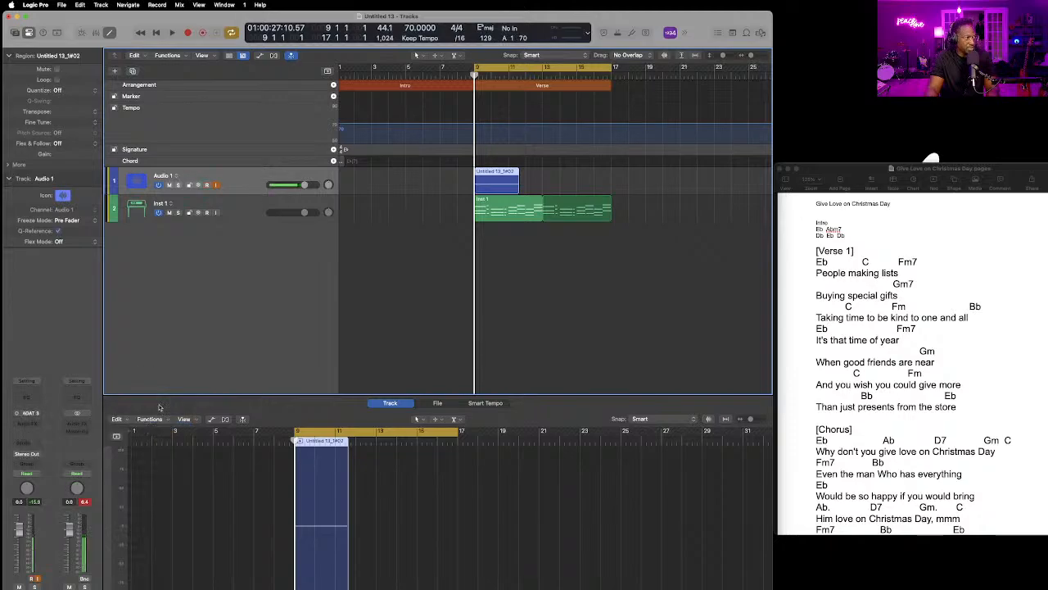
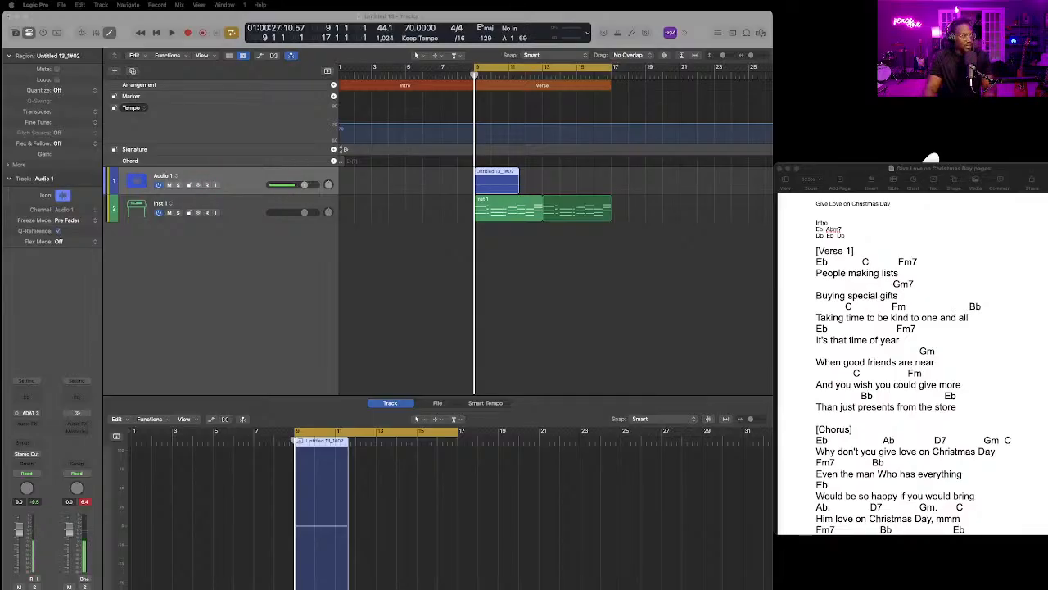
# Place the playhead at bar 9 and record a vocal take on Audio 1 across the verse up to bar 17.
pyautogui.scroll(-1, 804, 232)
pyautogui.scroll(-1, 909, 360)
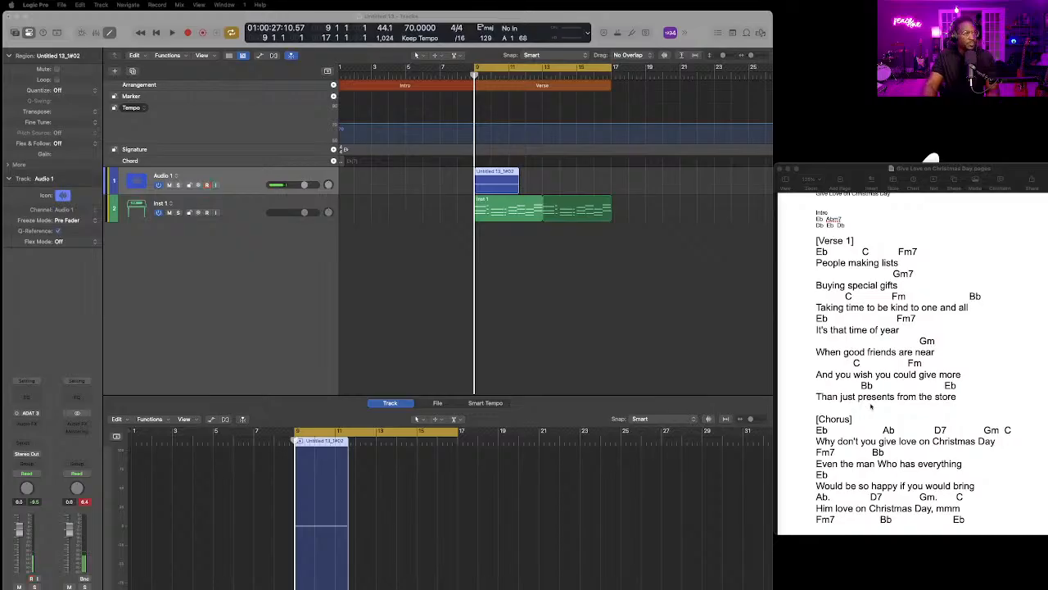
pyautogui.click(157, 34)
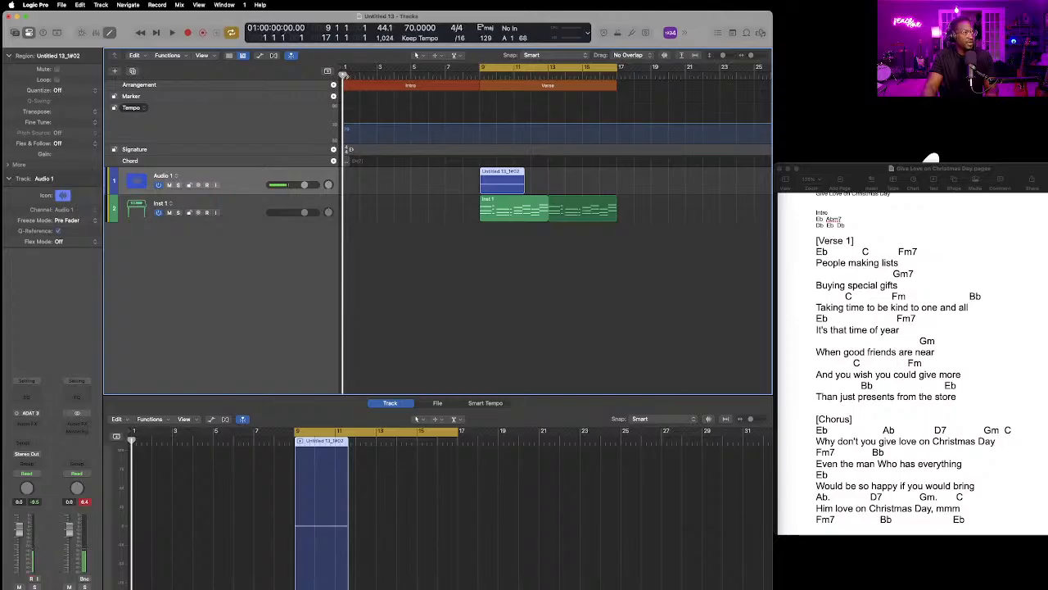
pyautogui.moveTo(345, 75); pyautogui.dragTo(479, 74)
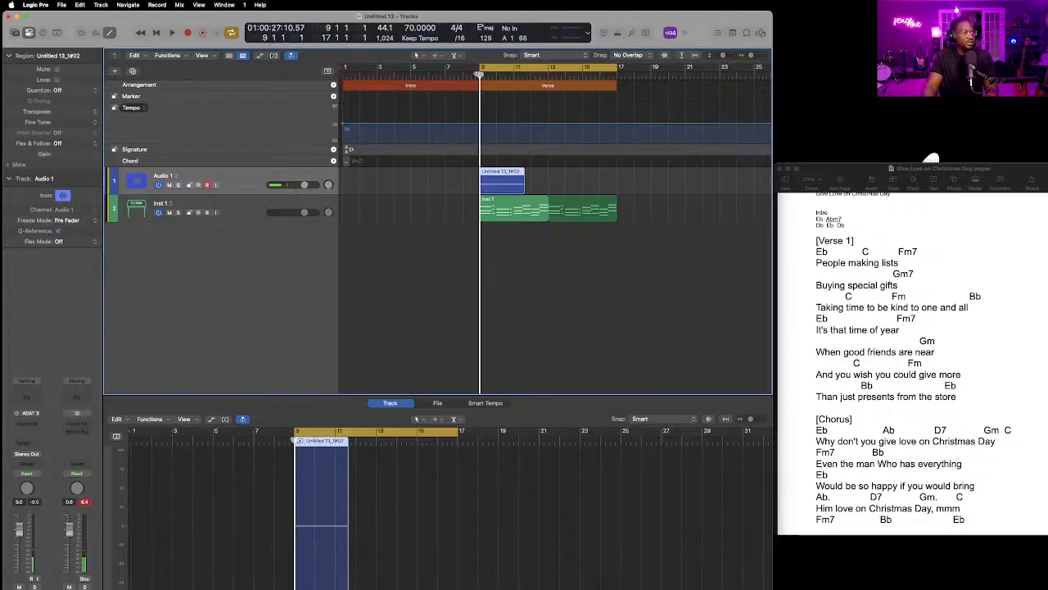
pyautogui.click(188, 33)
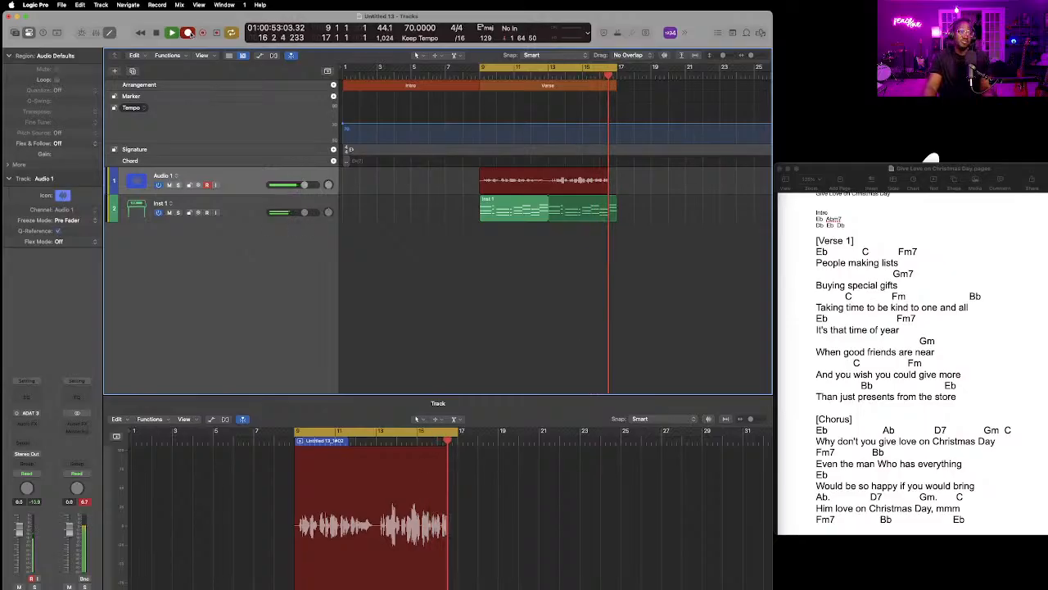
pyautogui.press('space')
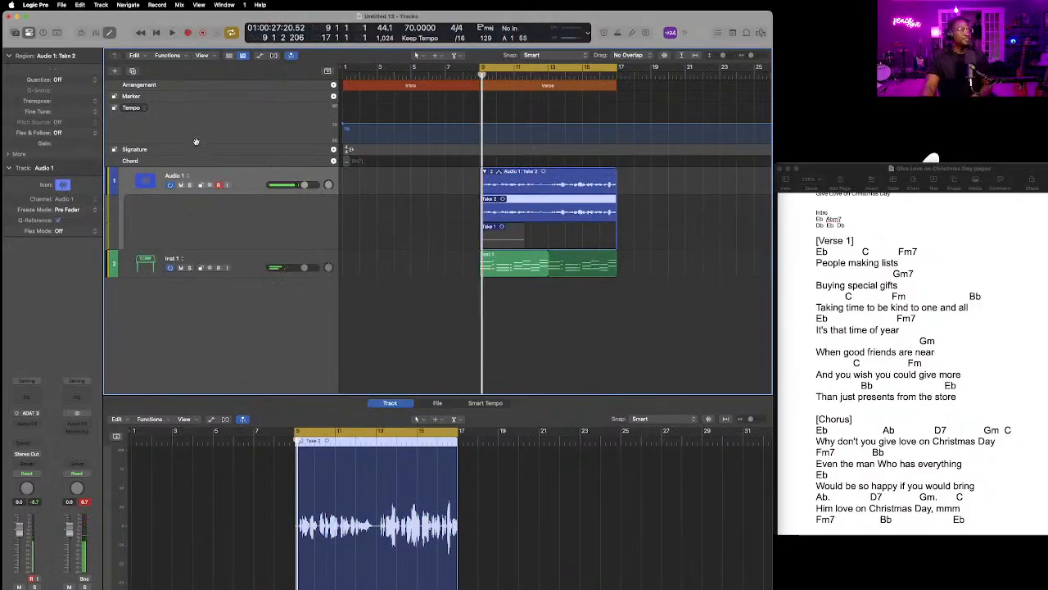
# Collapse the take folder on the Audio 1 track and mute the track.
pyautogui.click(484, 172)
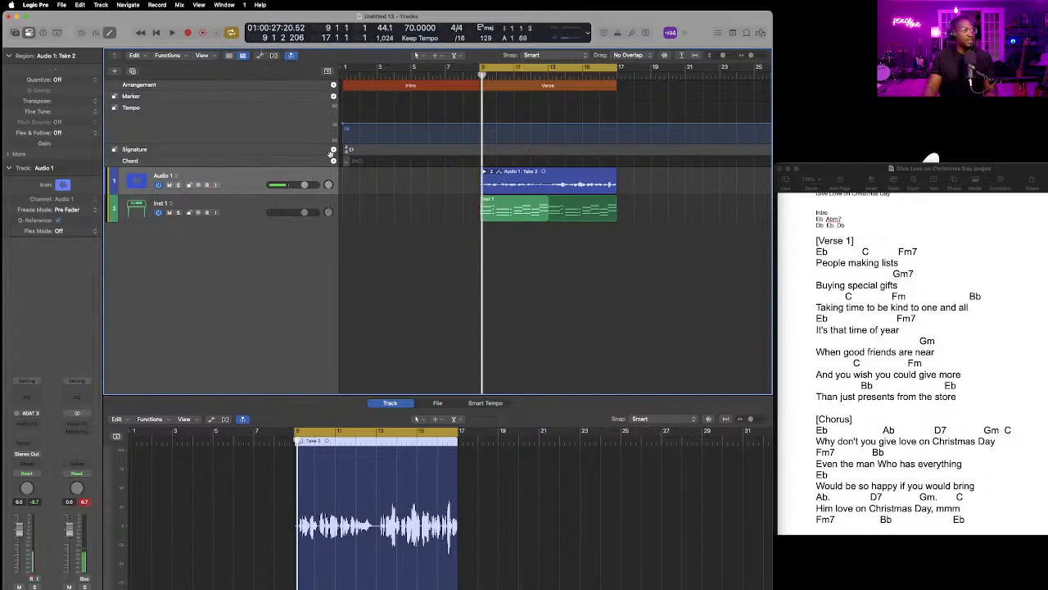
pyautogui.click(170, 185)
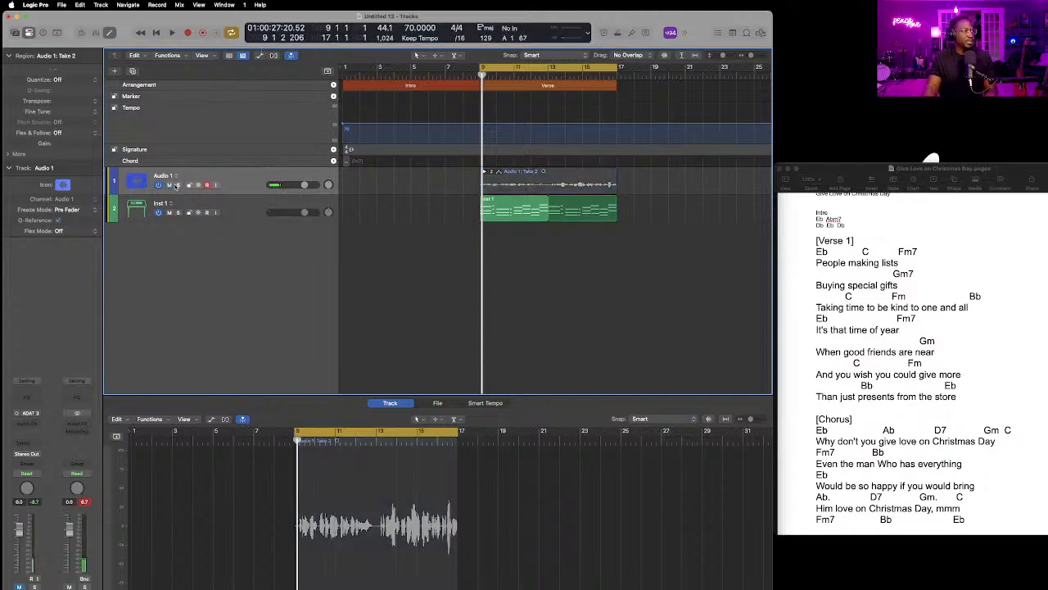
# Unmute the Audio 1 track and play the vocal take back with the Inst 1 chords from bar 9.
pyautogui.press('space')
pyautogui.click(170, 185)
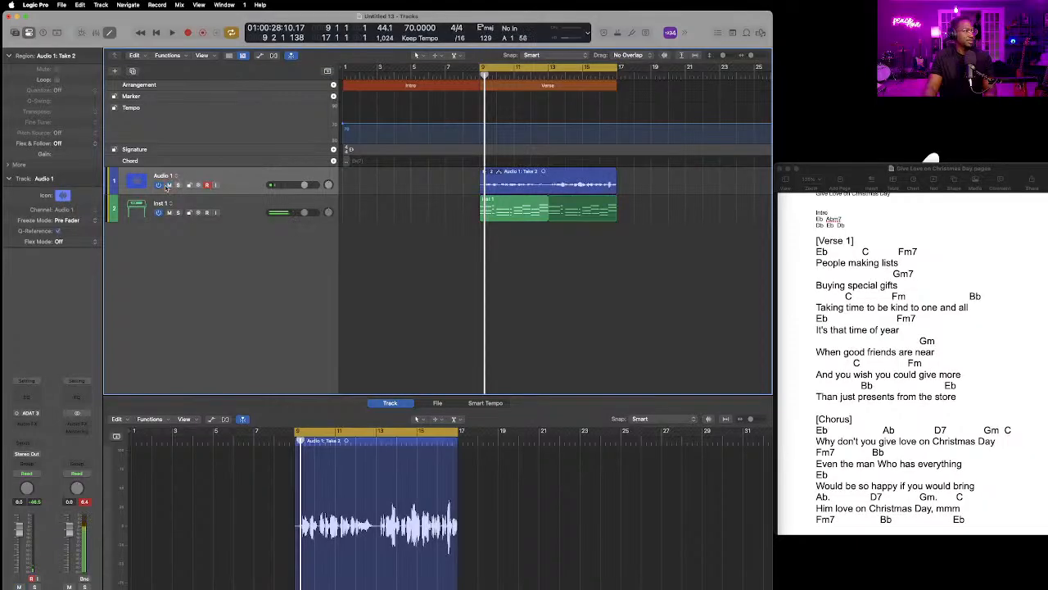
pyautogui.press('space')
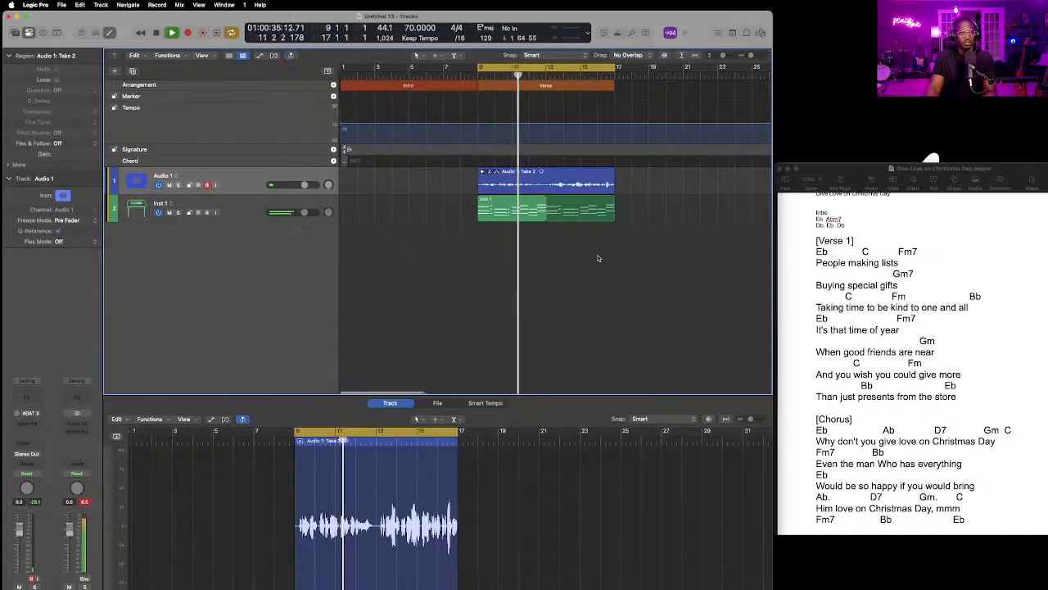
pyautogui.hscroll(3, 590, 262)
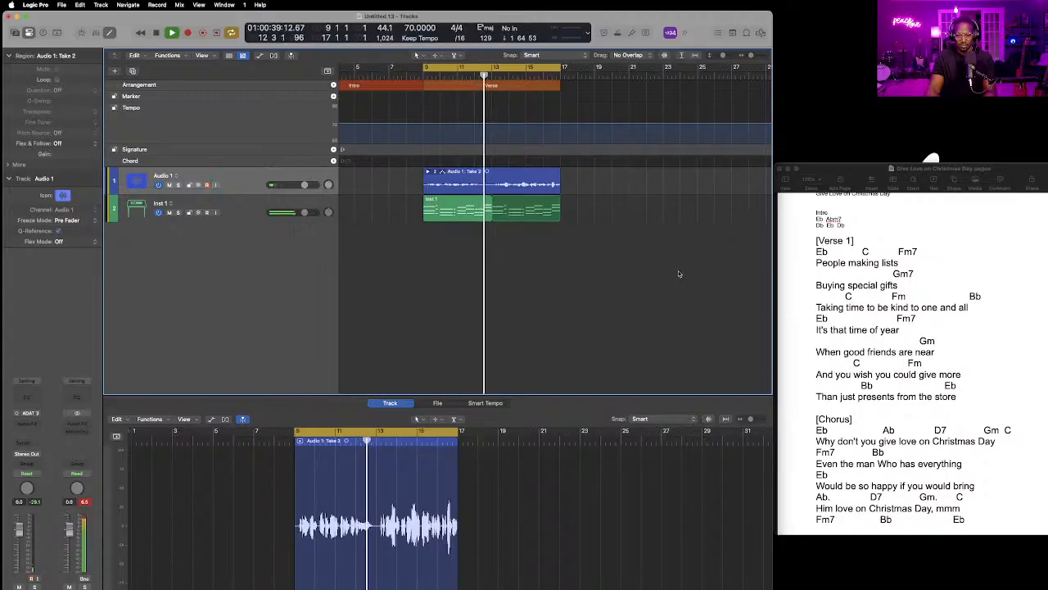
pyautogui.press('space')
# Disarm recording on the Audio 1 track.
pyautogui.hscroll(-1, 622, 284)
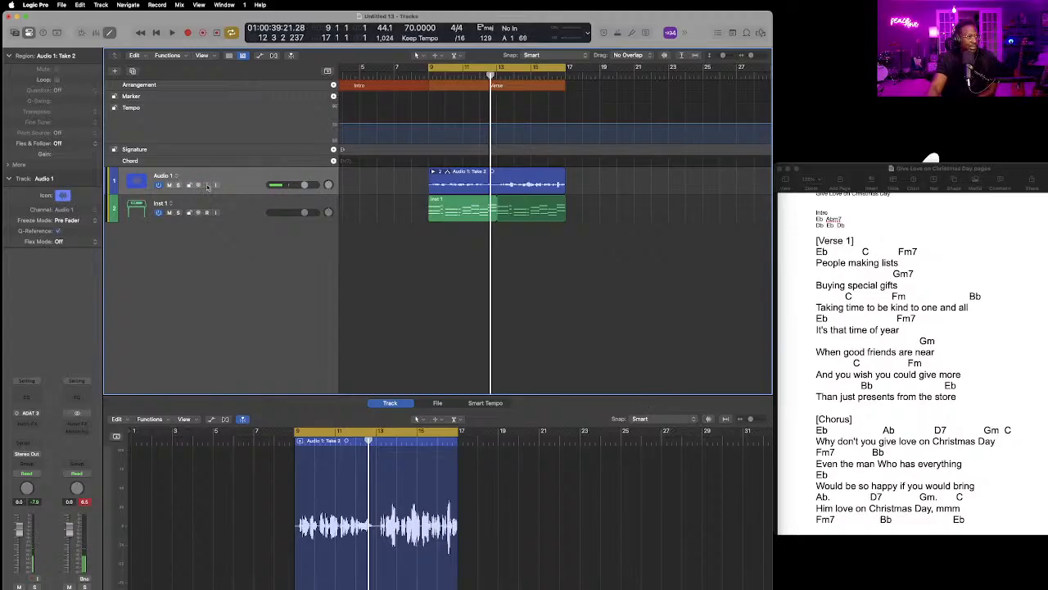
pyautogui.hscroll(-3, 207, 186)
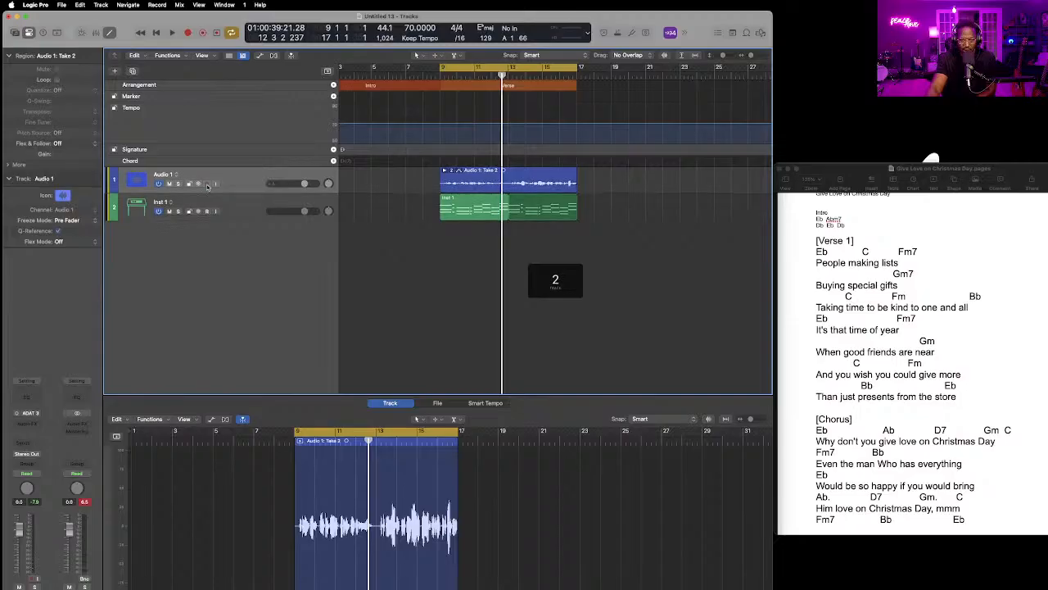
pyautogui.hscroll(3, 211, 186)
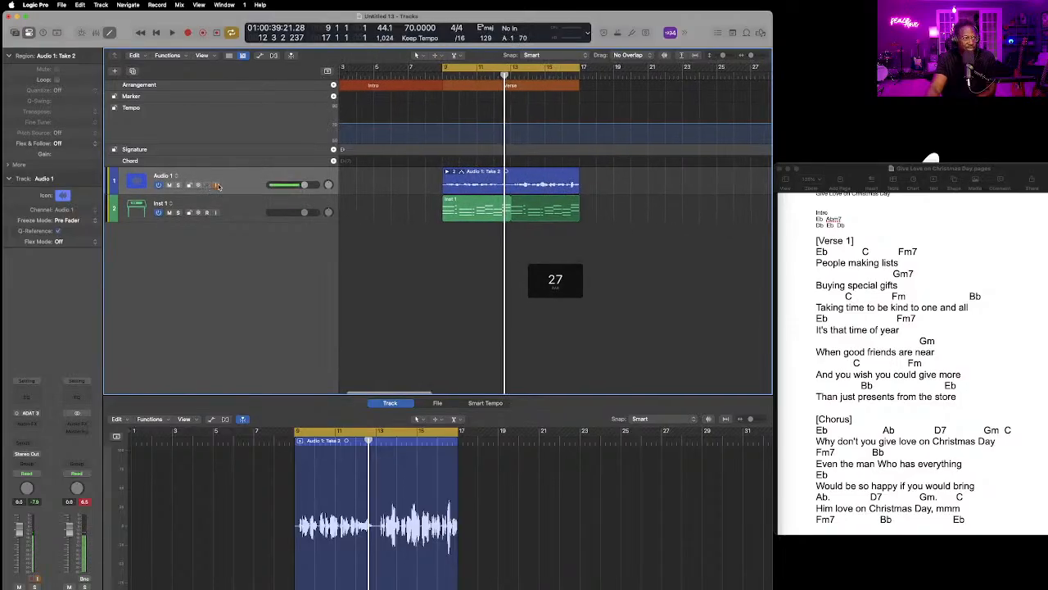
pyautogui.hscroll(-2, 212, 186)
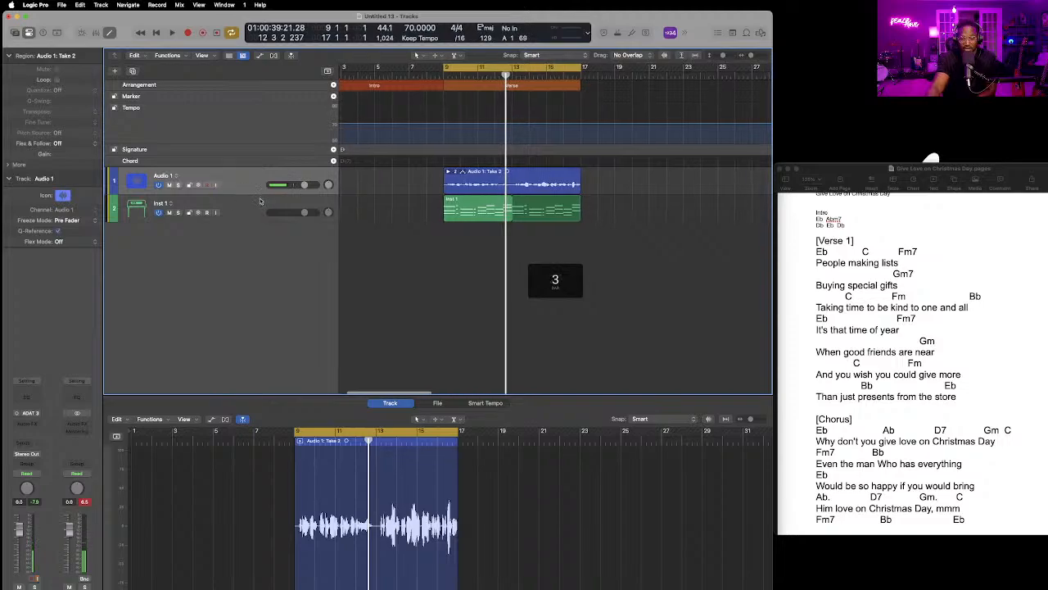
pyautogui.hscroll(3, 261, 201)
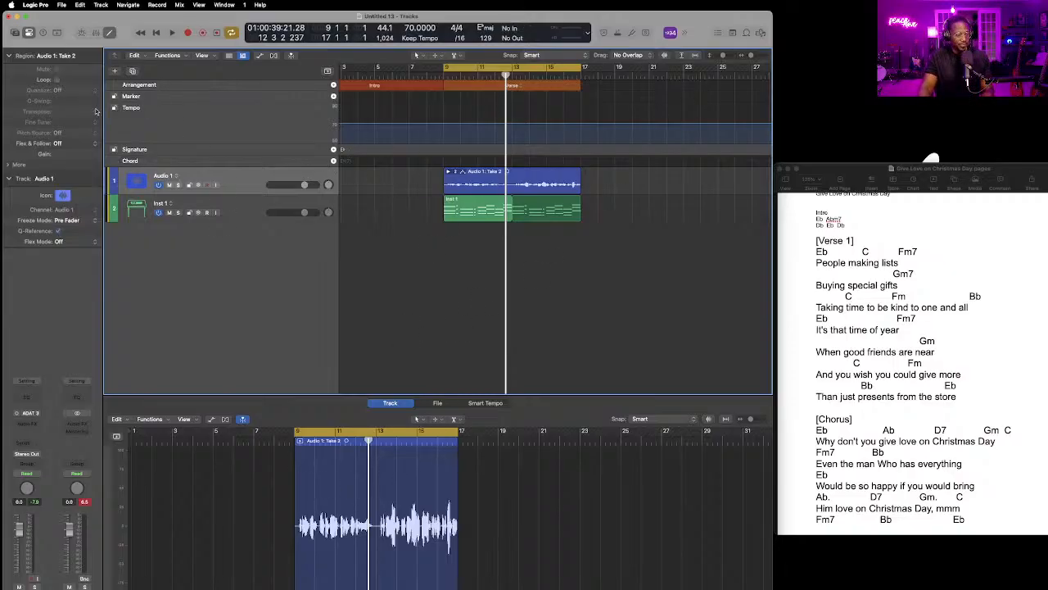
# Return the playhead to bar 9 and open the Inst 1 region in the Piano Roll.
pyautogui.press('x')
pyautogui.press('x')
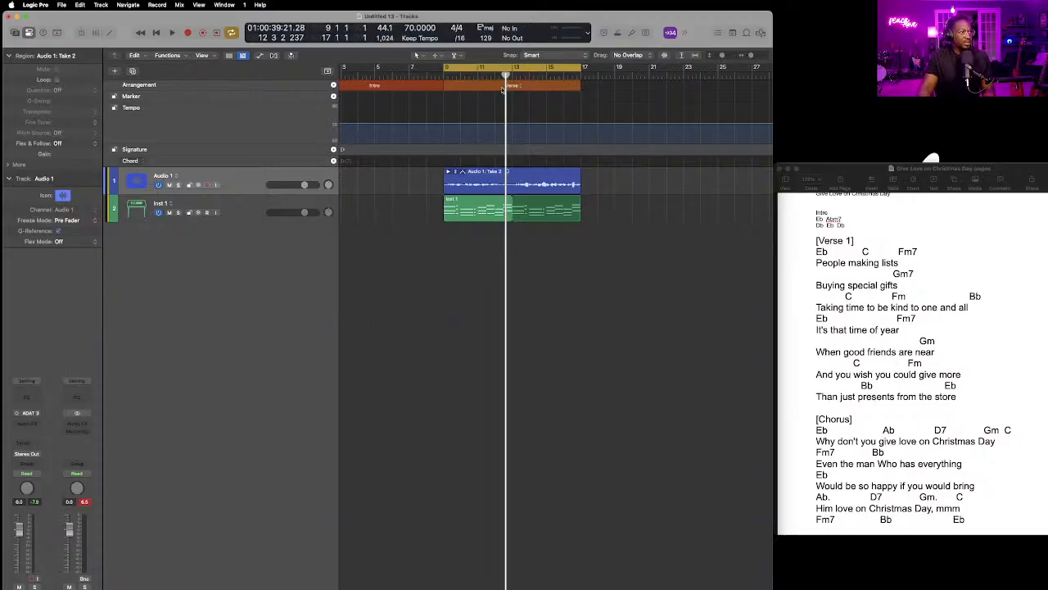
pyautogui.moveTo(506, 76); pyautogui.dragTo(443, 83)
pyautogui.press('x')
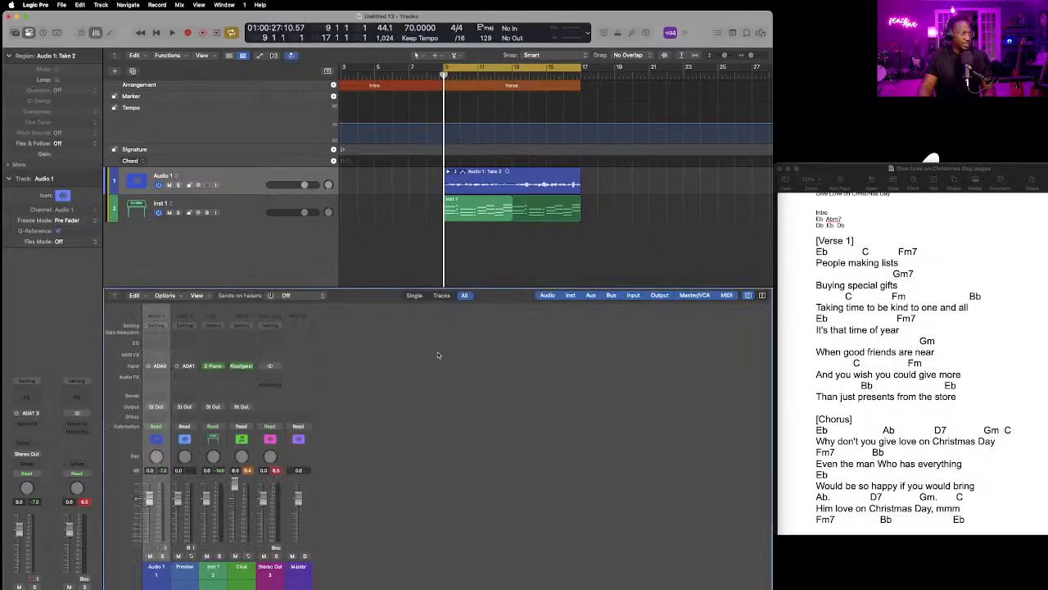
pyautogui.press('x')
pyautogui.doubleClick(475, 205)
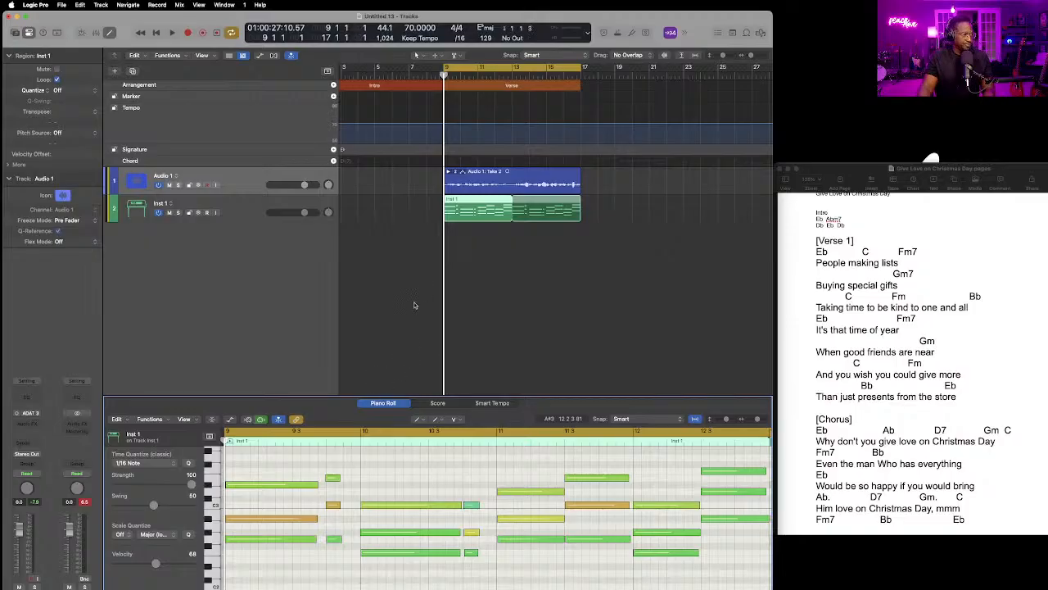
# Add an E♭ major chord at bar 9 in the chord track and shorten it to one bar.
pyautogui.hscroll(-1, 455, 157)
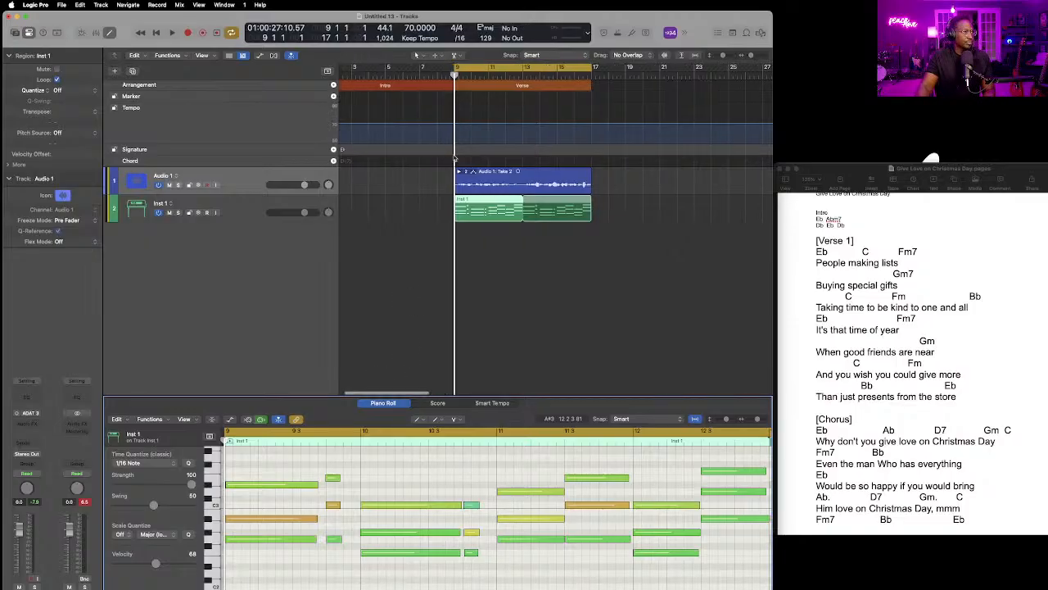
pyautogui.hscroll(-1, 455, 158)
pyautogui.hscroll(1, 466, 163)
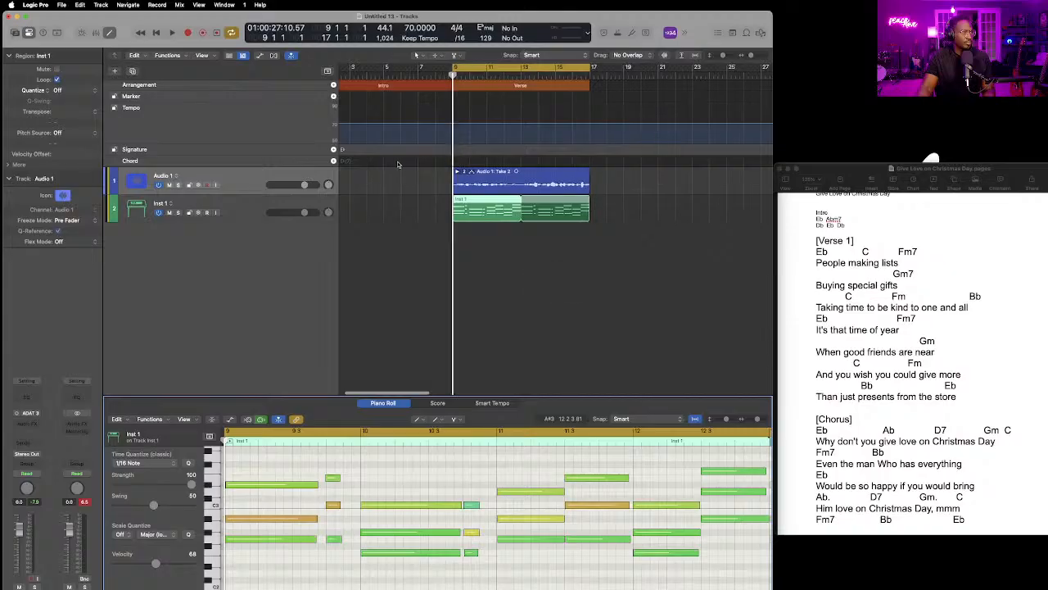
pyautogui.hscroll(-1, 333, 161)
pyautogui.click(334, 161)
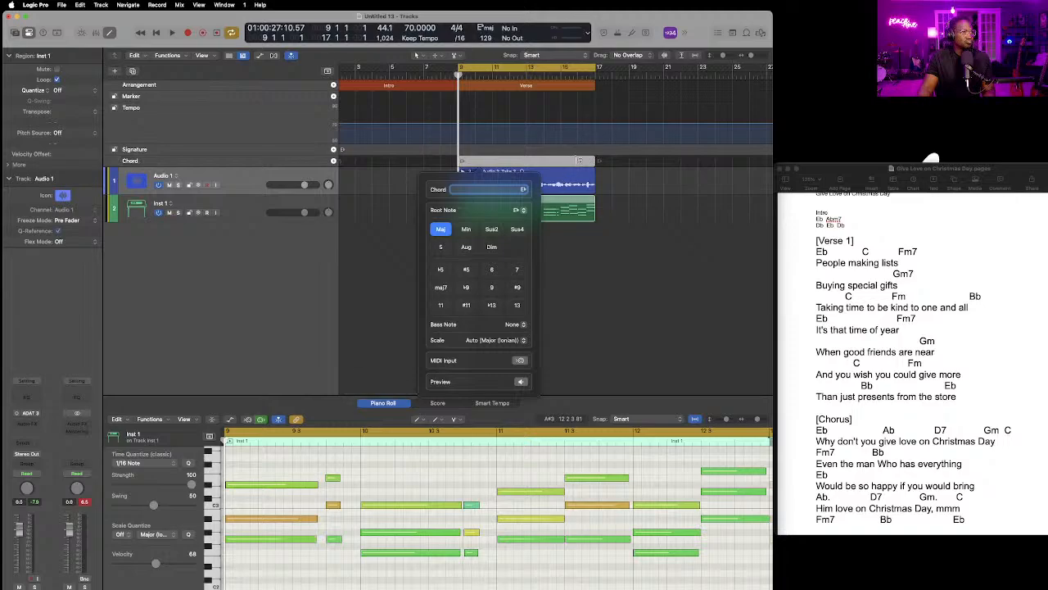
pyautogui.click(576, 259)
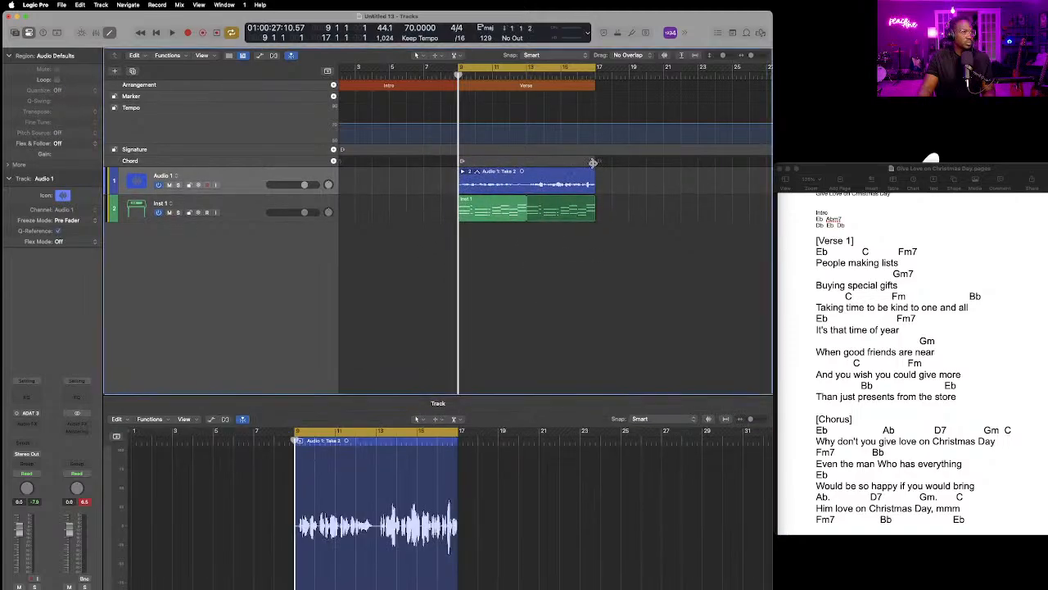
pyautogui.moveTo(596, 161); pyautogui.dragTo(468, 173)
pyautogui.hscroll(1, 634, 373)
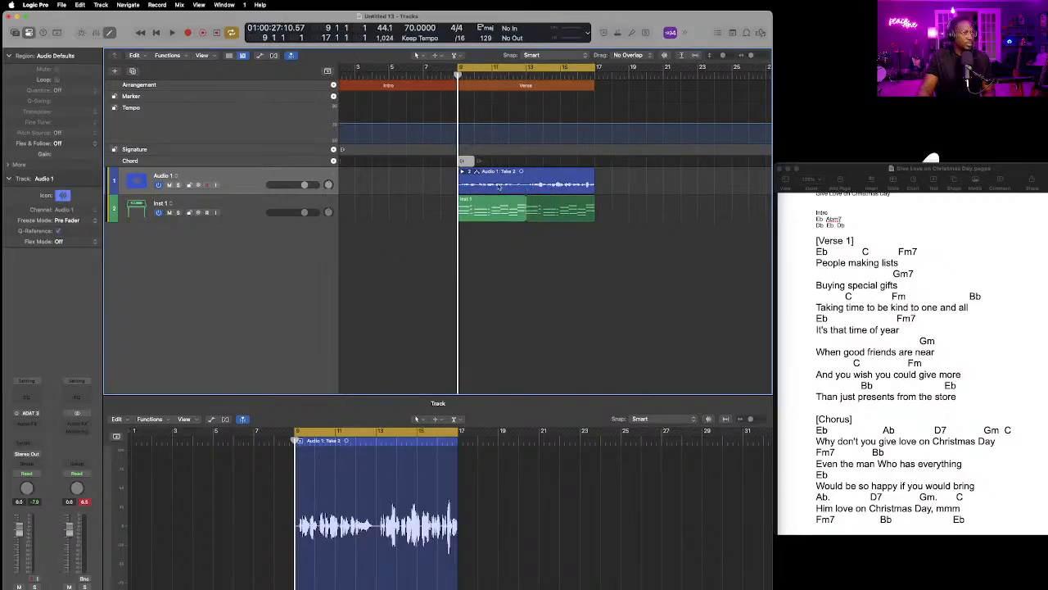
# Play the start of the Inst 1 region to locate the chord change, and trim the E♭ chord to end at 9 4 1 1.
pyautogui.click(531, 209)
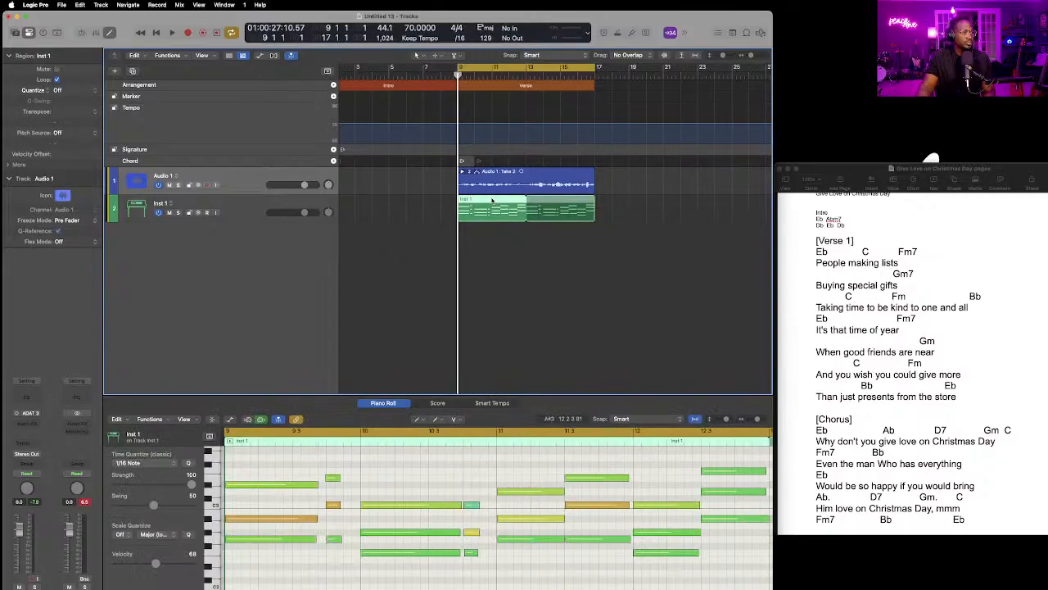
pyautogui.press('space')
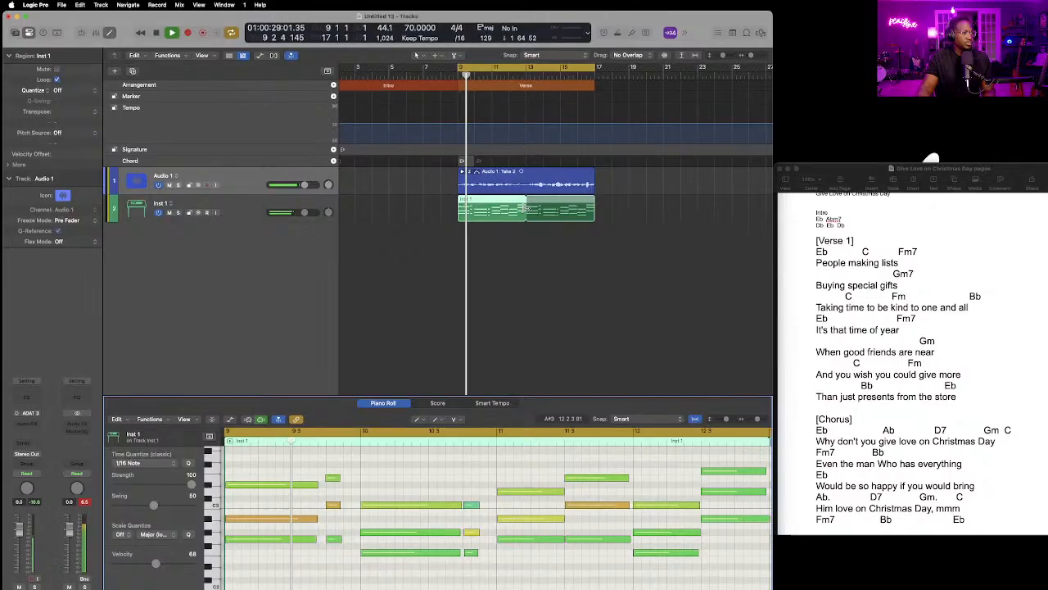
pyautogui.press('space')
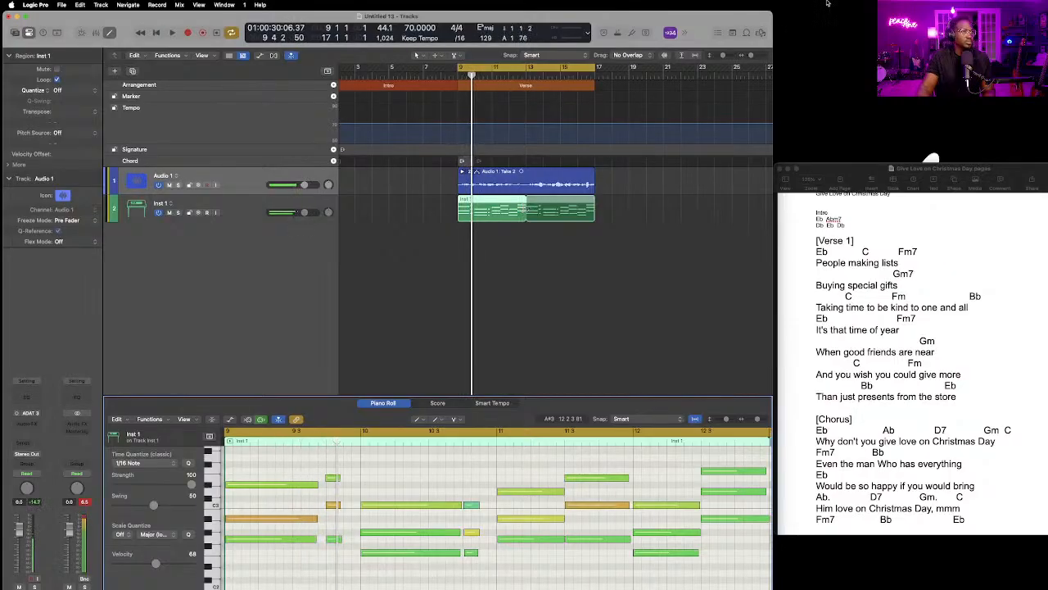
pyautogui.moveTo(750, 56); pyautogui.dragTo(760, 55)
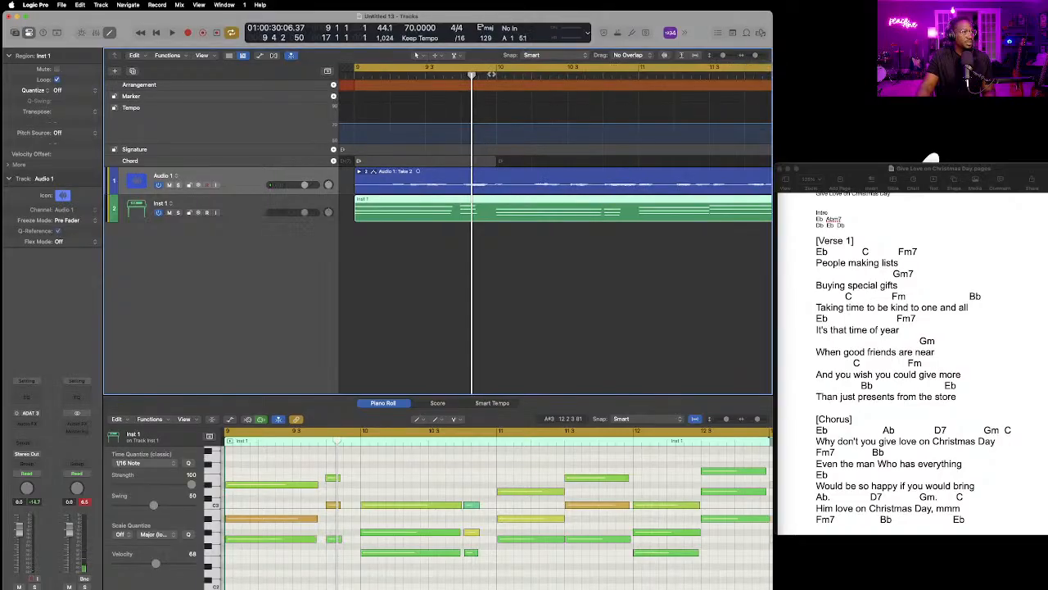
pyautogui.moveTo(475, 76); pyautogui.dragTo(461, 77)
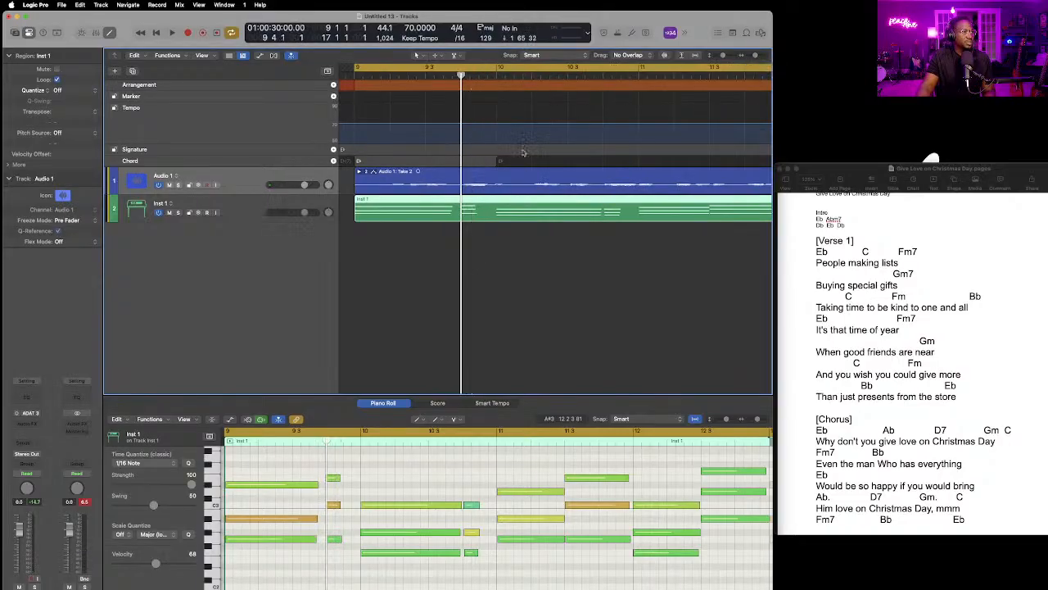
pyautogui.moveTo(494, 161); pyautogui.dragTo(463, 162)
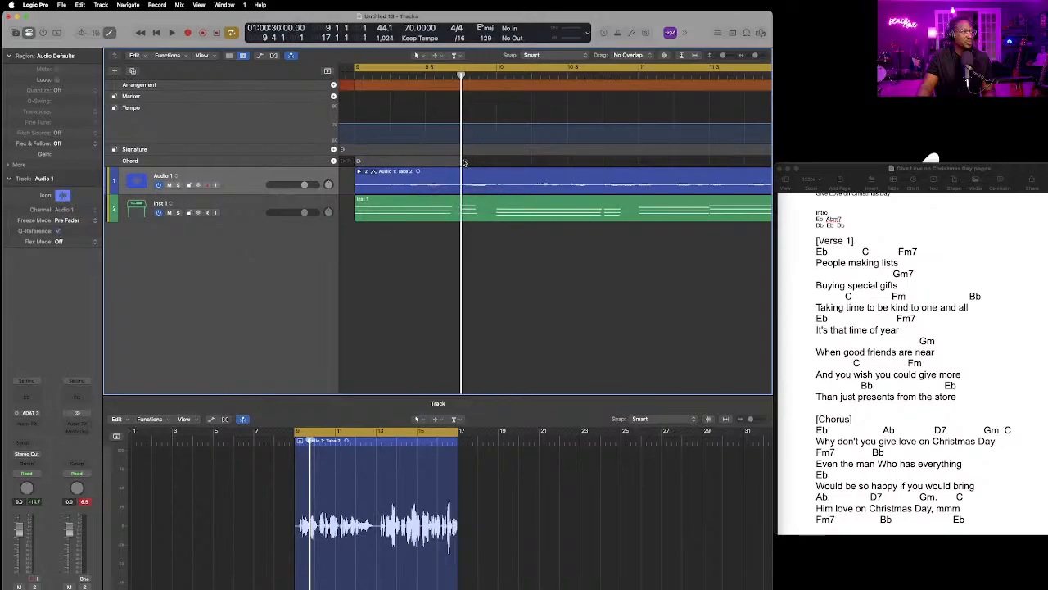
# Add another chord at 9 4 1 1 in the chord track and trim the added chords to end at bar 10.
pyautogui.doubleClick(333, 161)
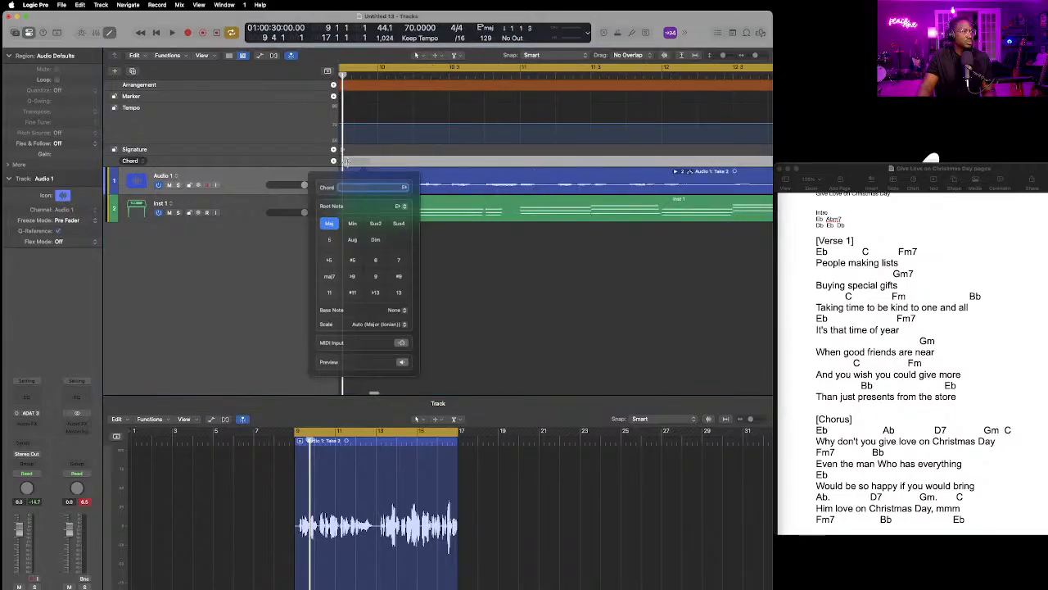
pyautogui.click(500, 256)
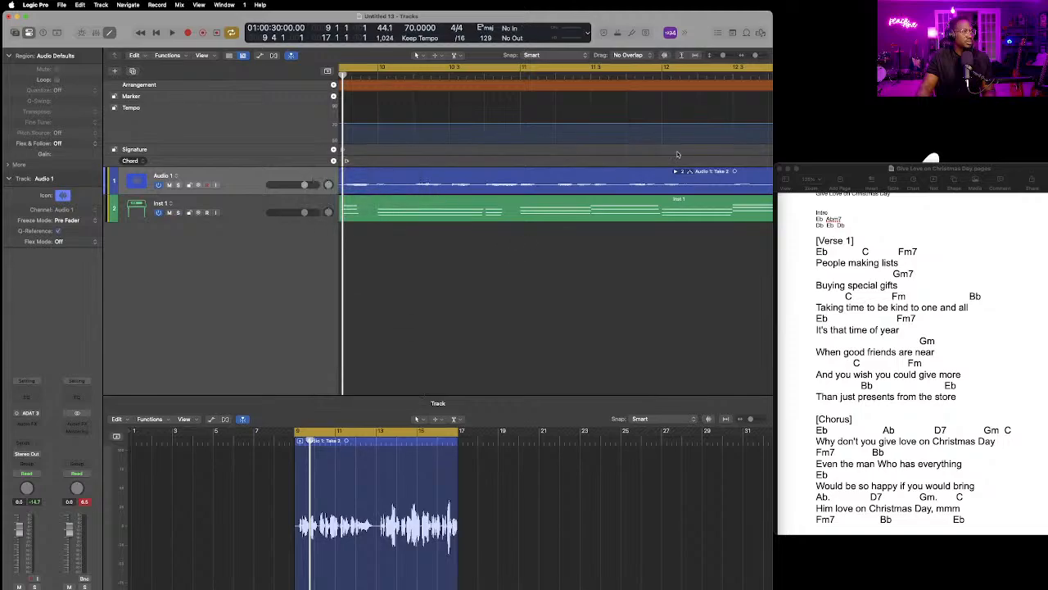
pyautogui.hscroll(10, 671, 160)
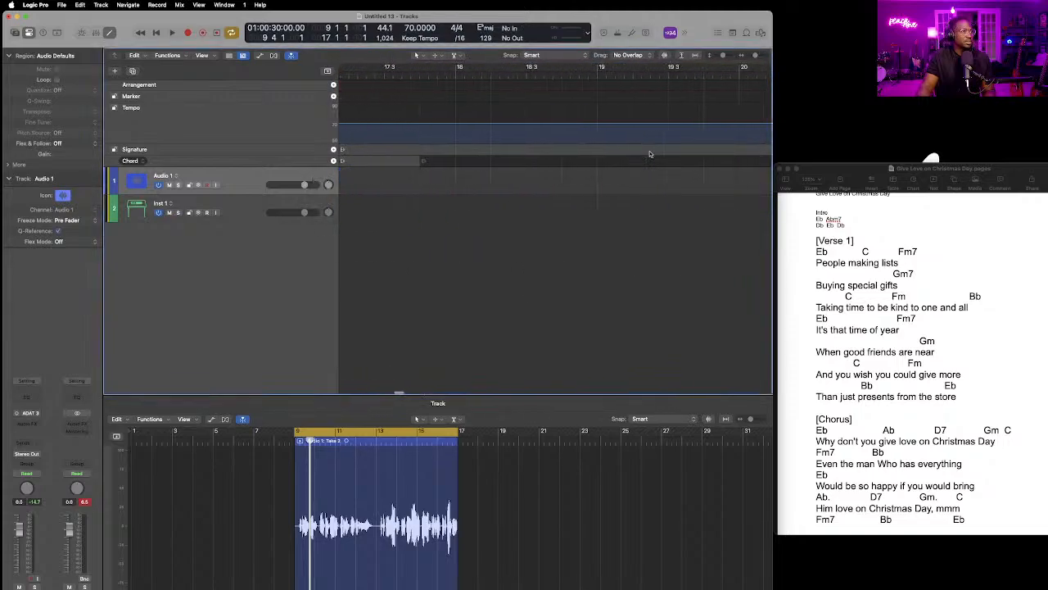
pyautogui.hscroll(-2, 650, 156)
pyautogui.click(430, 74)
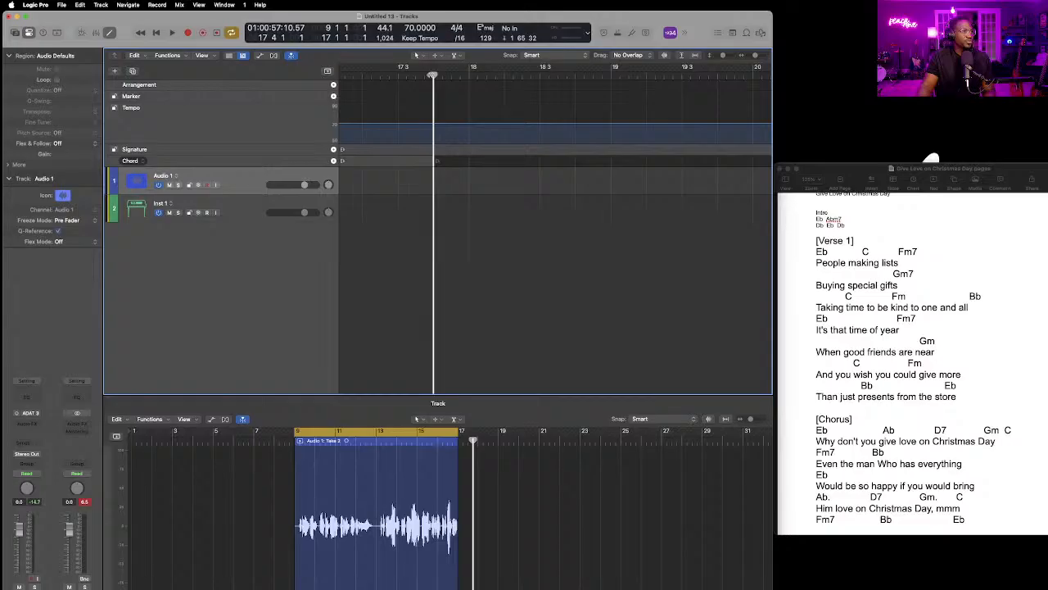
pyautogui.hscroll(-6, 431, 75)
pyautogui.hscroll(-5, 559, 174)
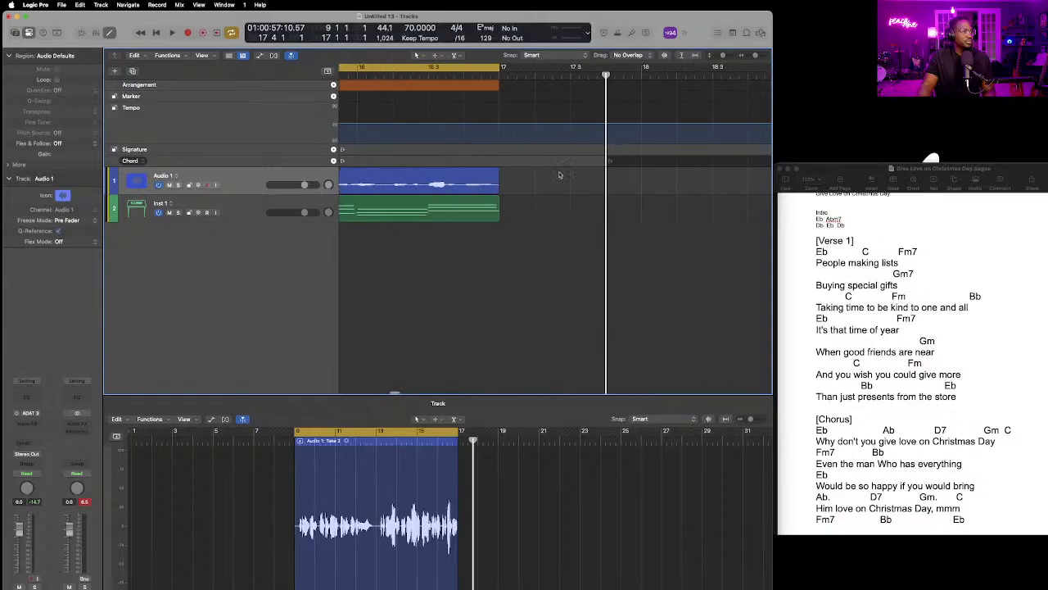
pyautogui.moveTo(605, 162); pyautogui.dragTo(520, 162)
pyautogui.moveTo(597, 167)
pyautogui.mouseDown()
pyautogui.moveTo(613, 166)
pyautogui.moveTo(602, 163)
pyautogui.mouseUp()
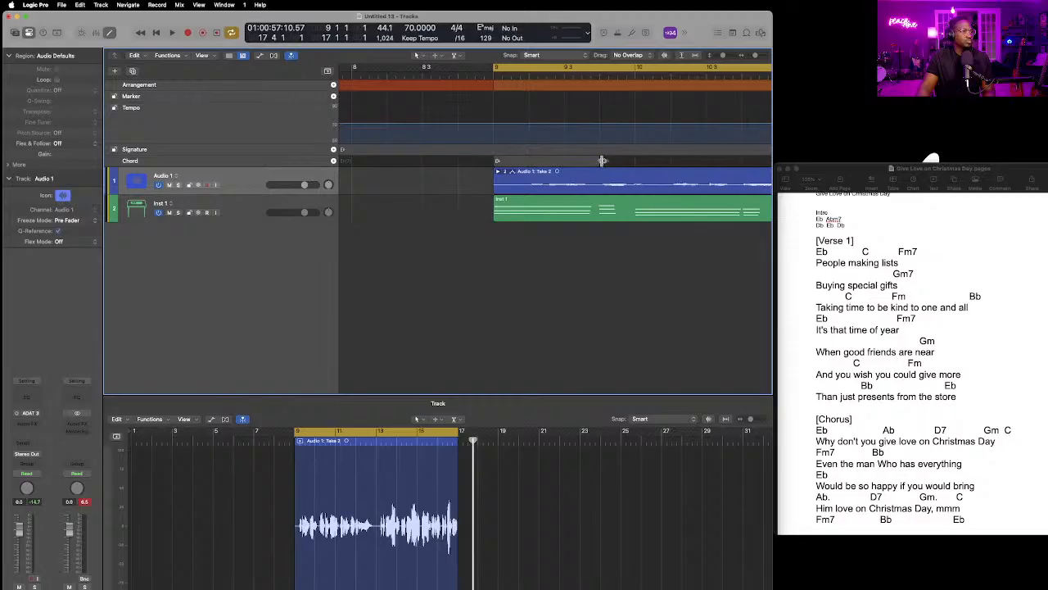
pyautogui.moveTo(602, 161); pyautogui.dragTo(635, 161)
# Change the root note of the chord at beat 4 of bar 9 to C.
pyautogui.click(610, 162)
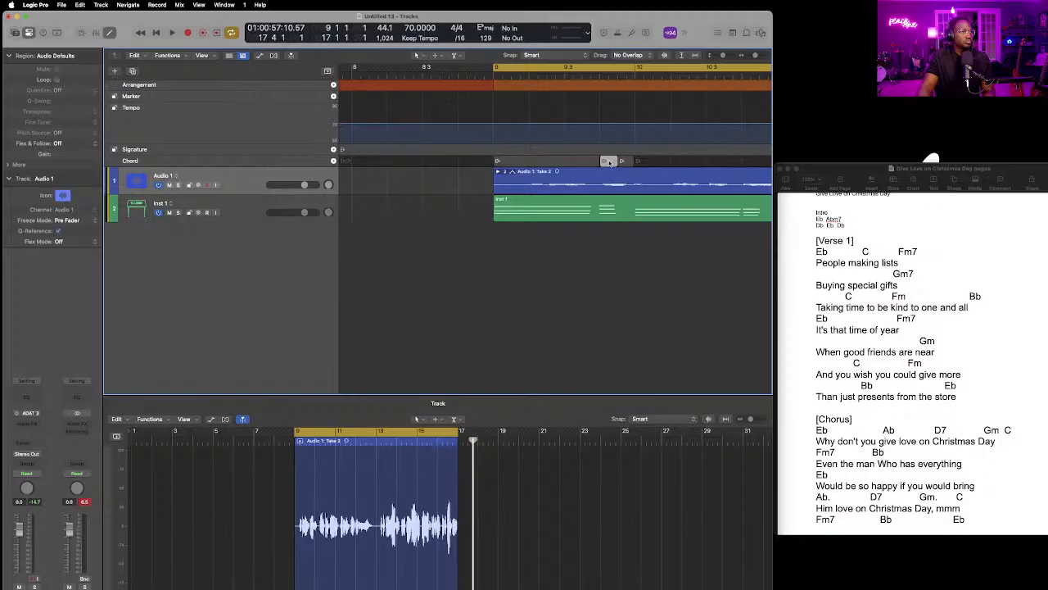
pyautogui.moveTo(609, 162); pyautogui.dragTo(608, 162)
pyautogui.doubleClick(607, 161)
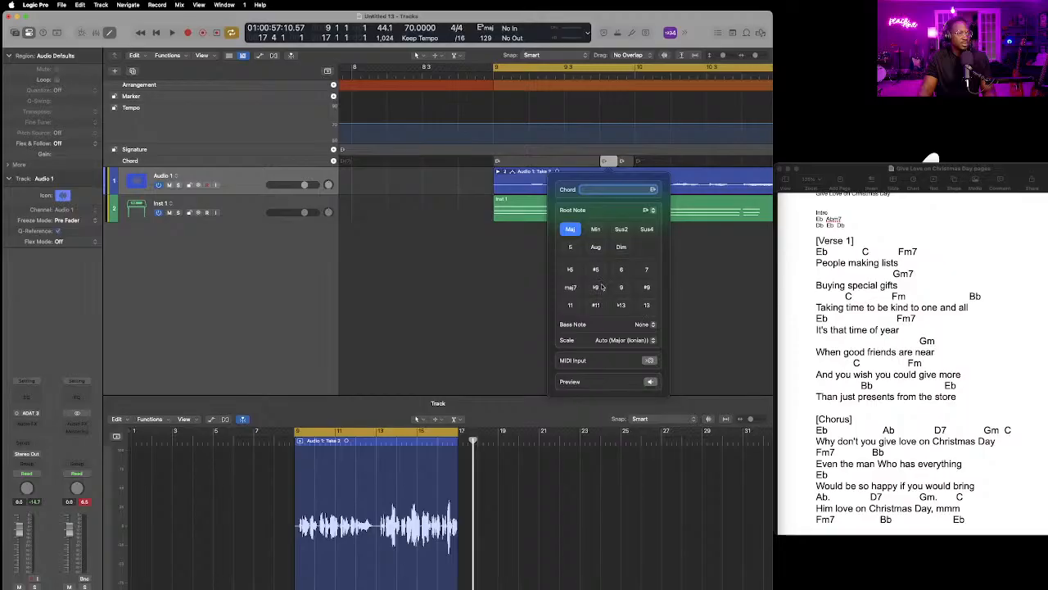
pyautogui.click(653, 211)
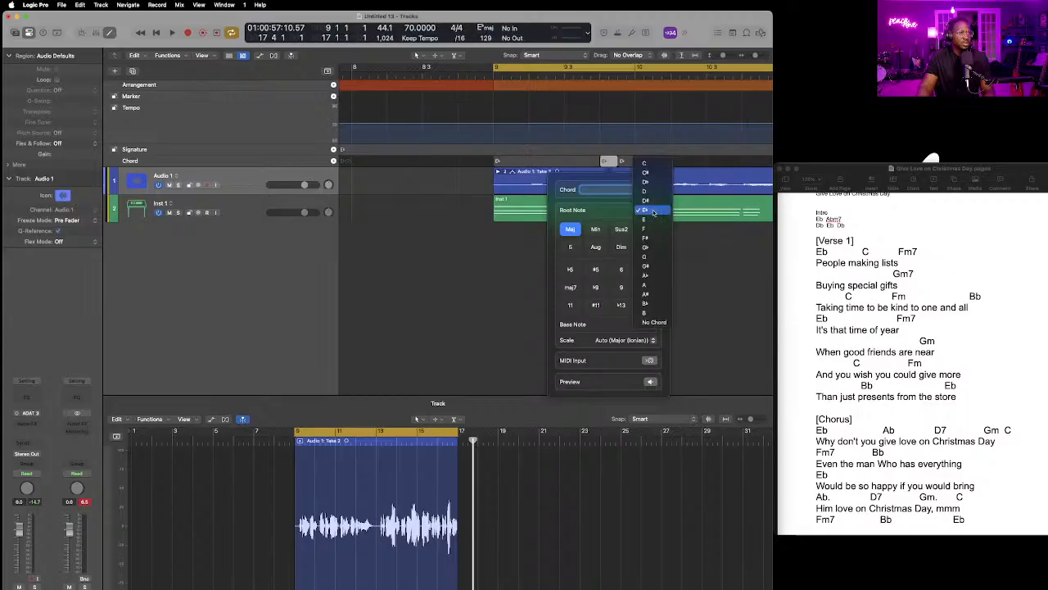
pyautogui.click(654, 164)
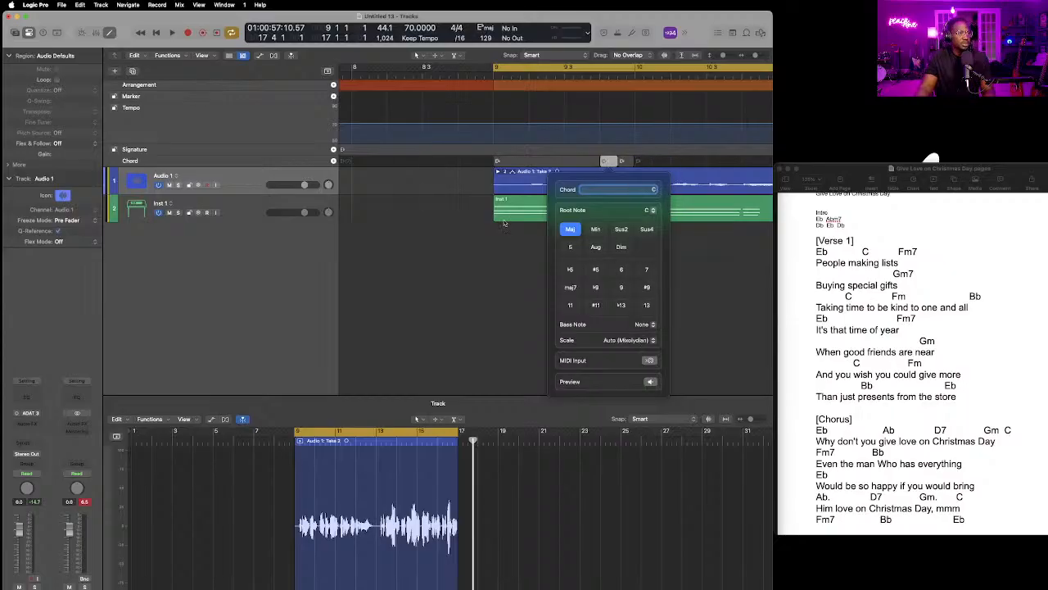
pyautogui.click(496, 249)
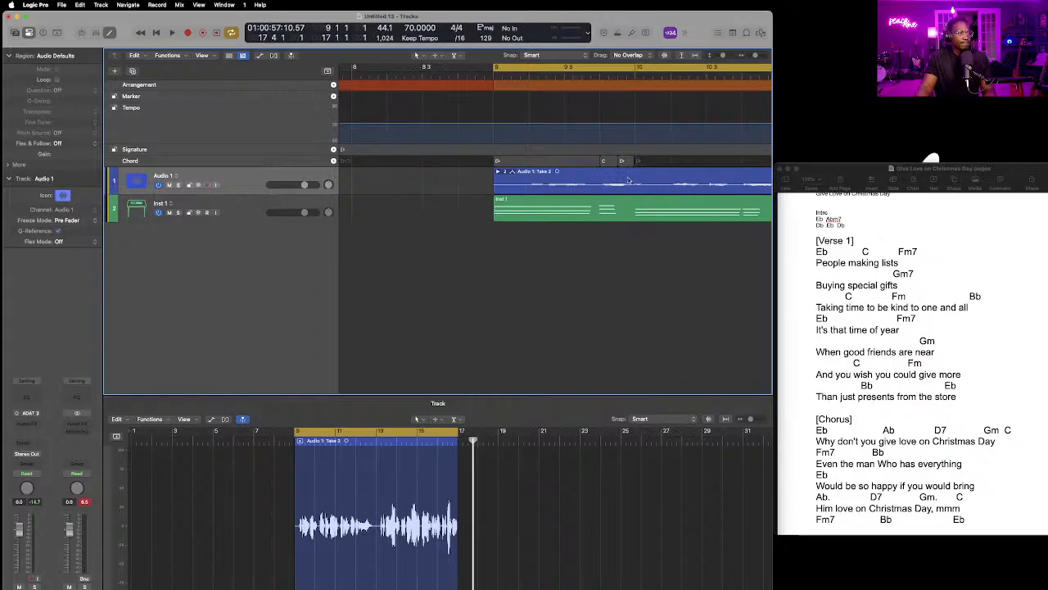
# Move the E♭ chord that follows the C chord to start at bar 10.
pyautogui.click(597, 201)
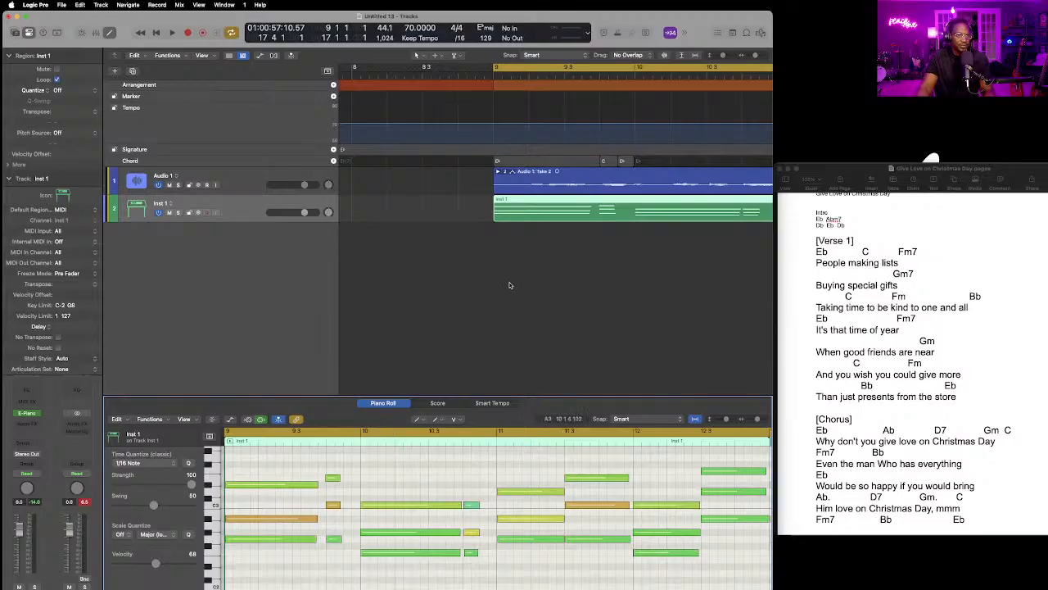
pyautogui.moveTo(633, 158); pyautogui.dragTo(646, 166)
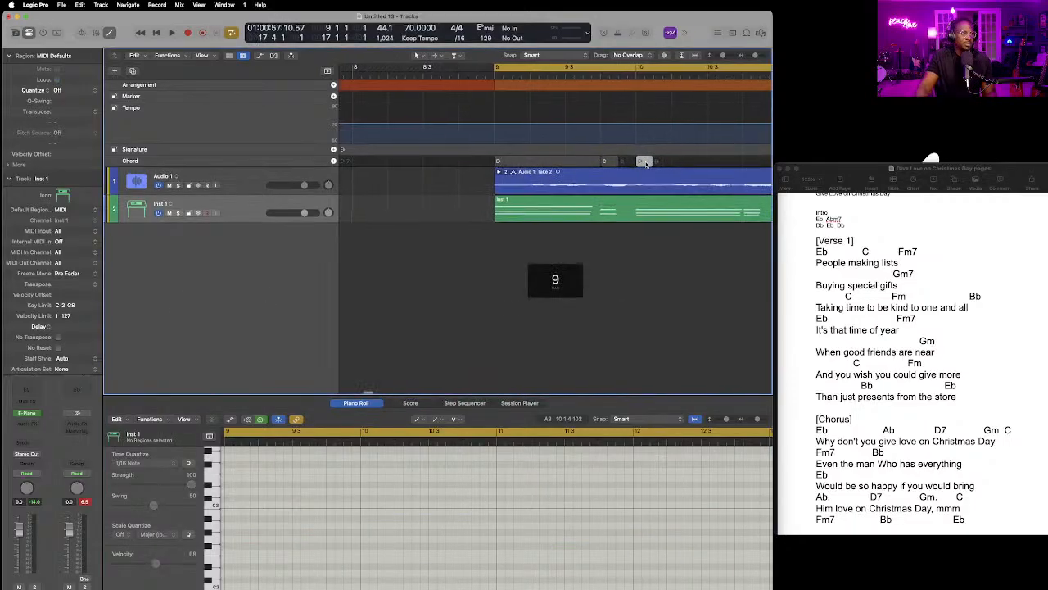
# Change the chord at bar 10 in the chord track to F minor.
pyautogui.doubleClick(646, 161)
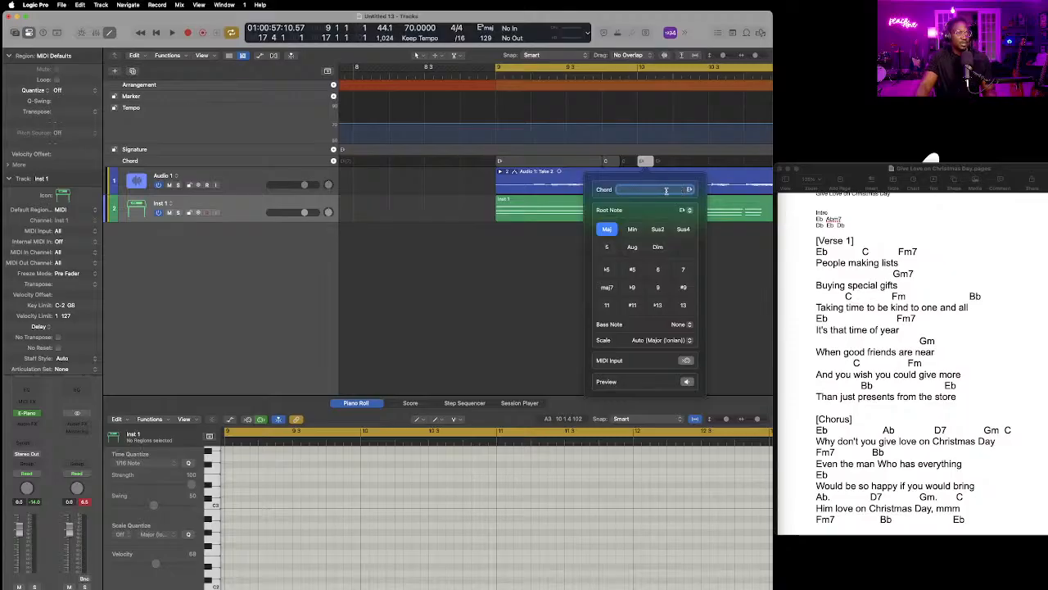
pyautogui.click(760, 270)
pyautogui.doubleClick(646, 163)
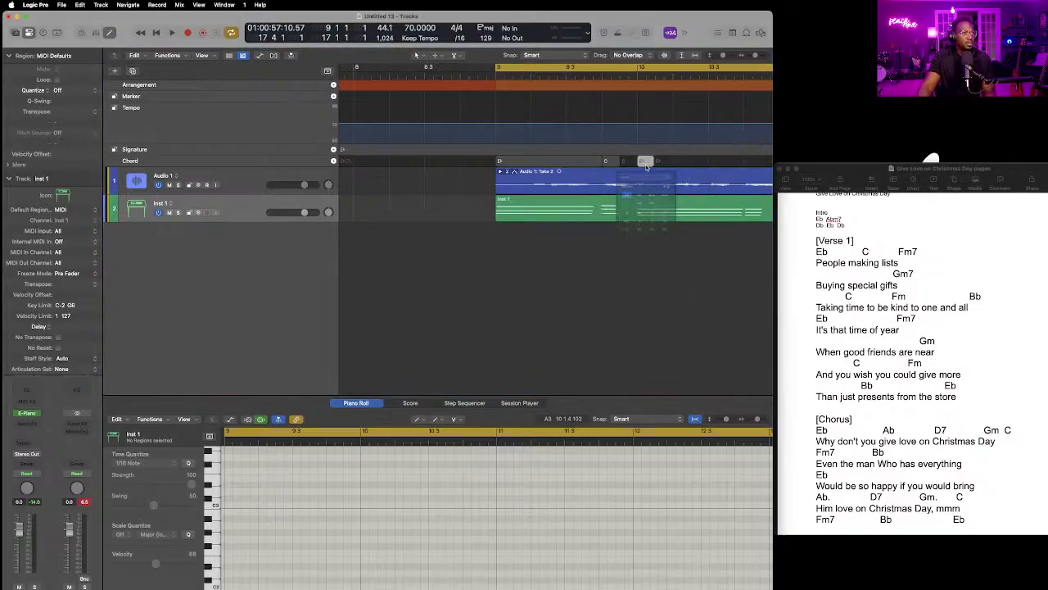
pyautogui.click(689, 211)
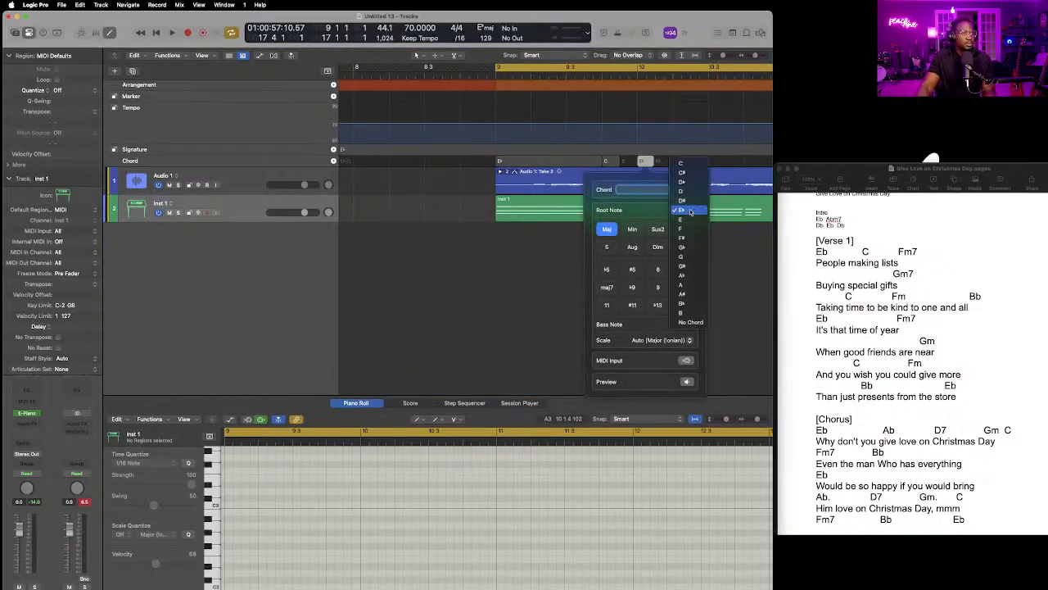
pyautogui.click(690, 230)
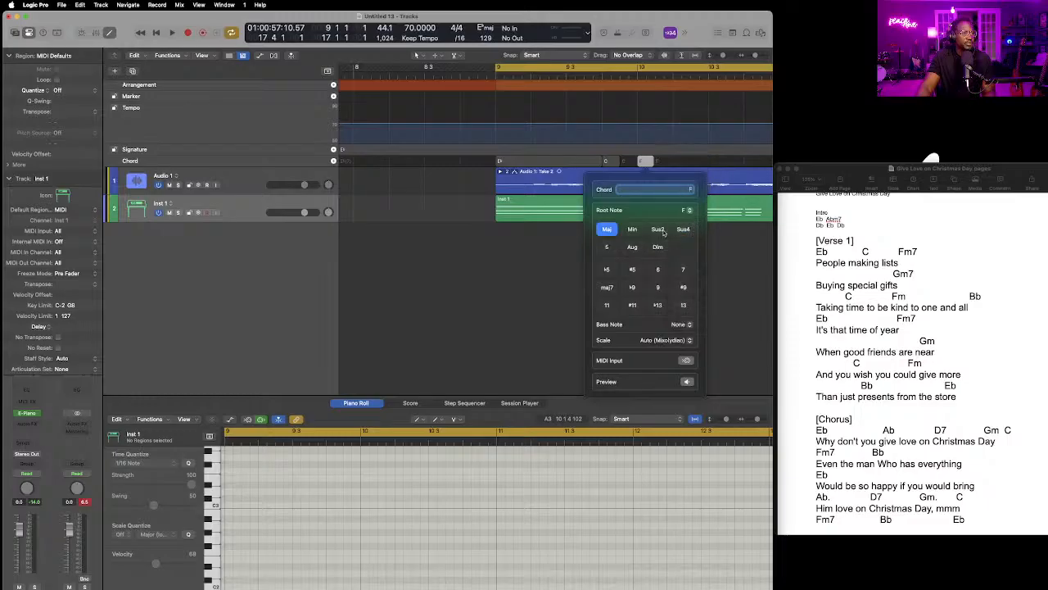
pyautogui.click(633, 230)
pyautogui.click(754, 247)
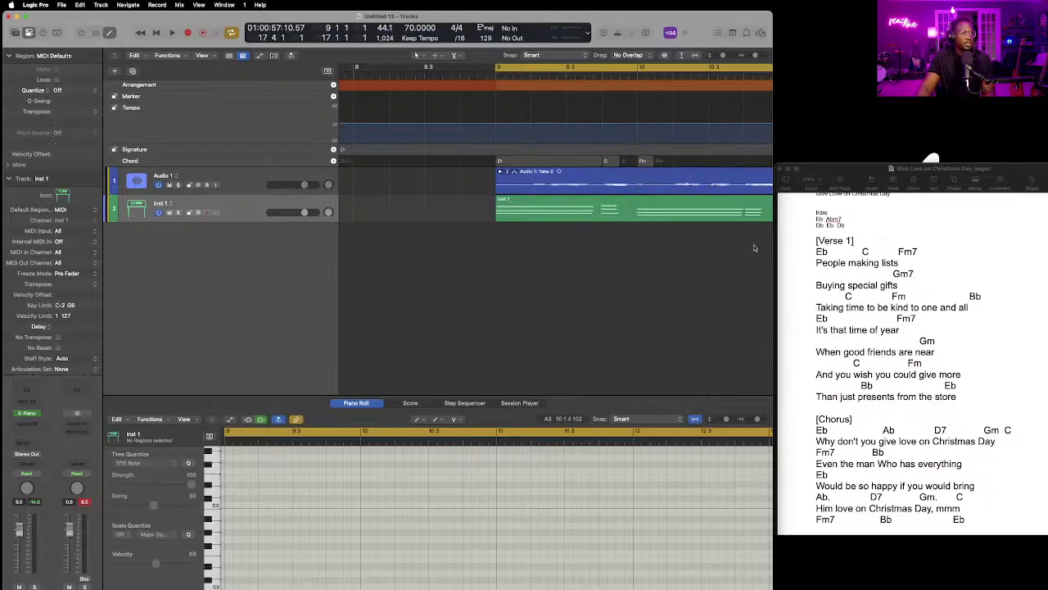
# Move the Inst 1 track above Audio 1 and extend the Fm chord at bar 10 to end at beat 4 of that bar.
pyautogui.click(620, 207)
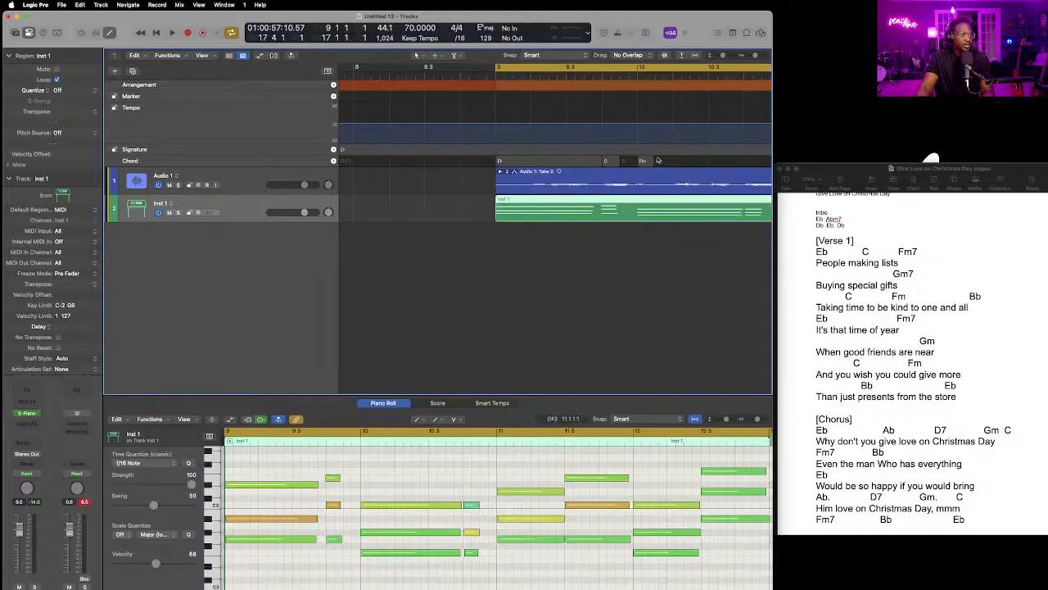
pyautogui.moveTo(654, 160); pyautogui.dragTo(690, 162)
pyautogui.click(623, 205)
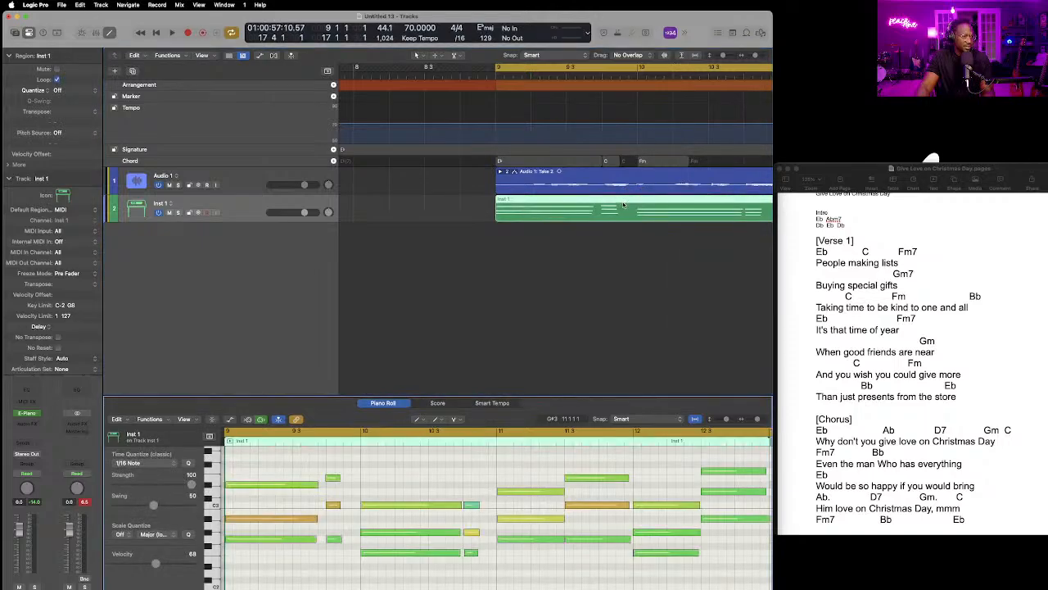
pyautogui.moveTo(228, 204); pyautogui.dragTo(231, 180)
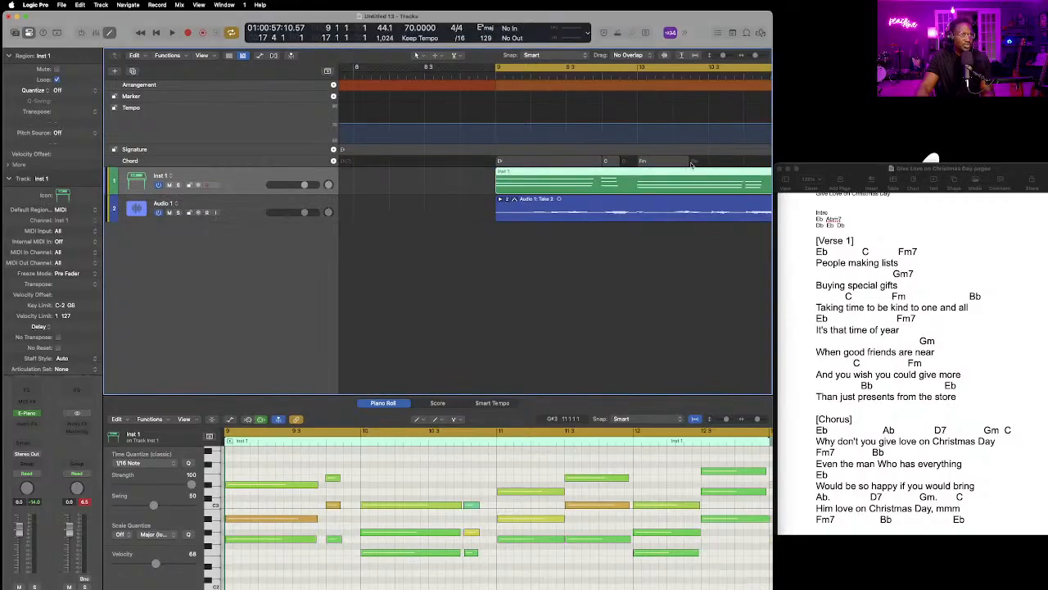
pyautogui.moveTo(687, 160); pyautogui.dragTo(743, 164)
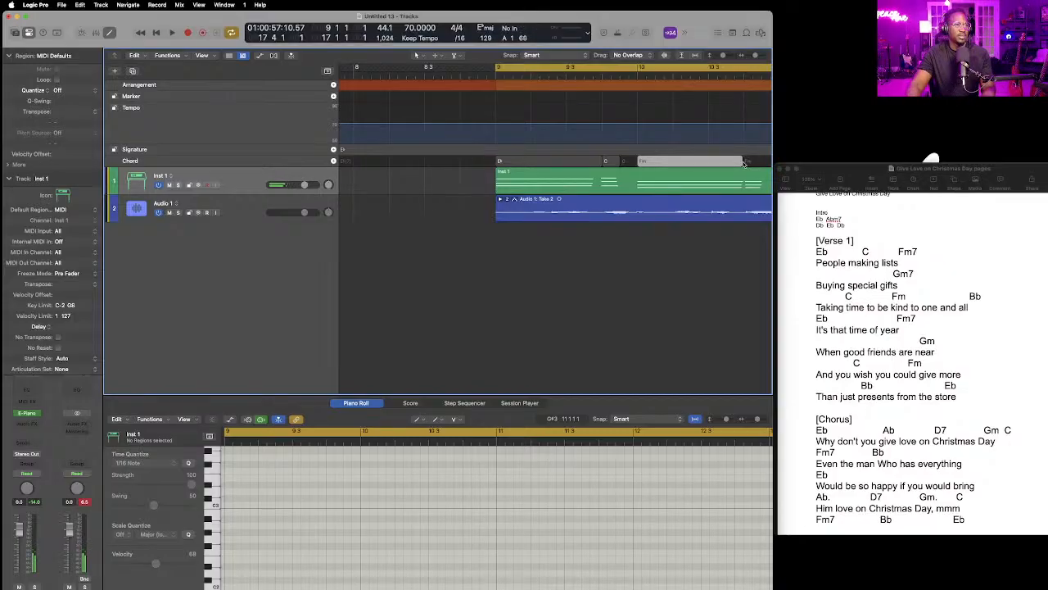
# Add another chord in the chord track at 17 4 1 1.
pyautogui.click(663, 188)
pyautogui.doubleClick(663, 187)
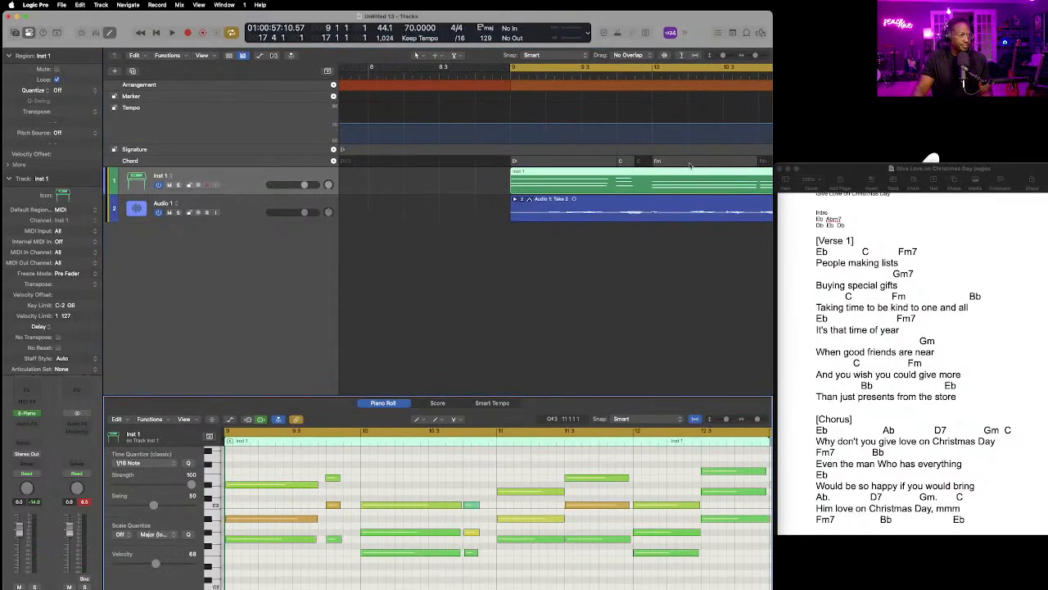
pyautogui.hscroll(3, 690, 166)
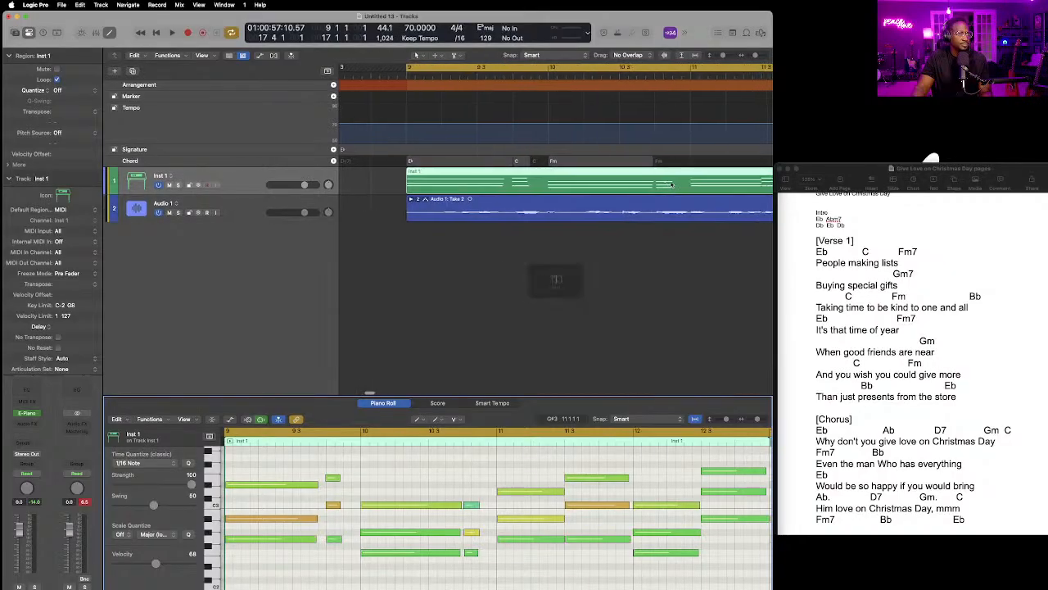
pyautogui.moveTo(638, 162); pyautogui.dragTo(644, 166)
pyautogui.click(645, 165)
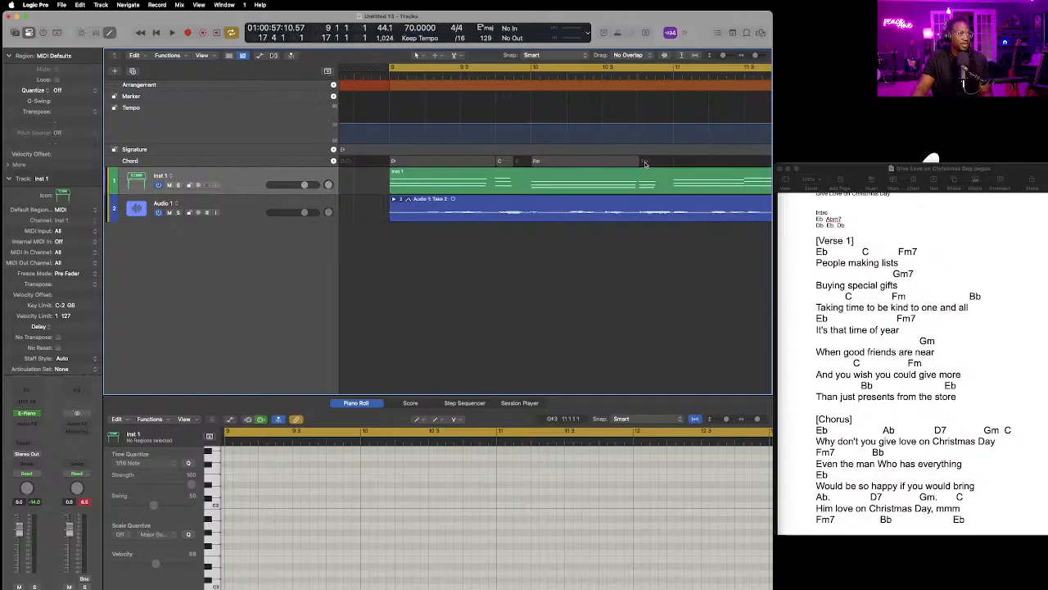
pyautogui.click(334, 161)
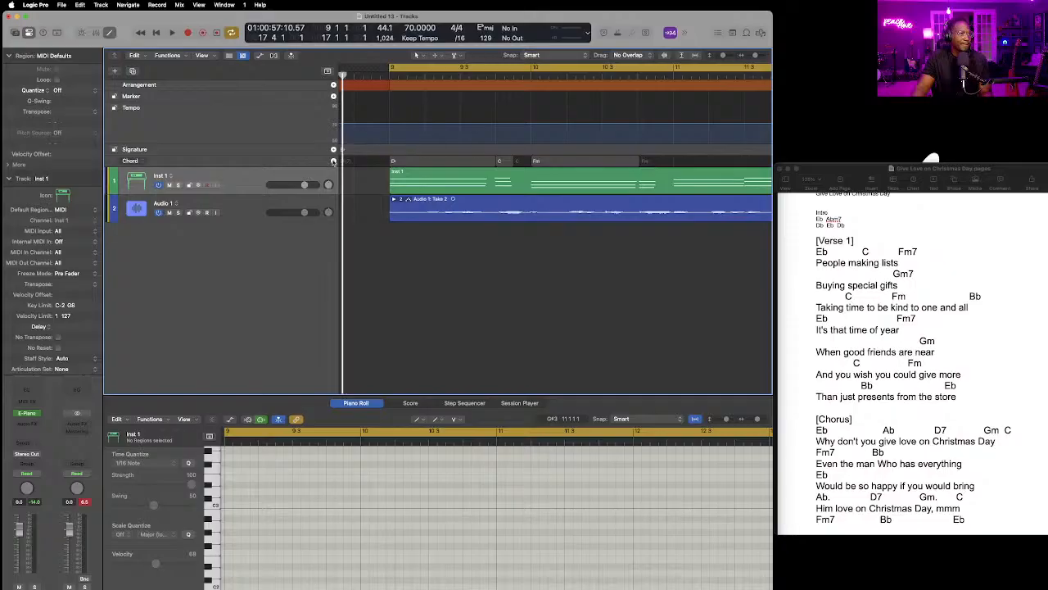
pyautogui.click(486, 190)
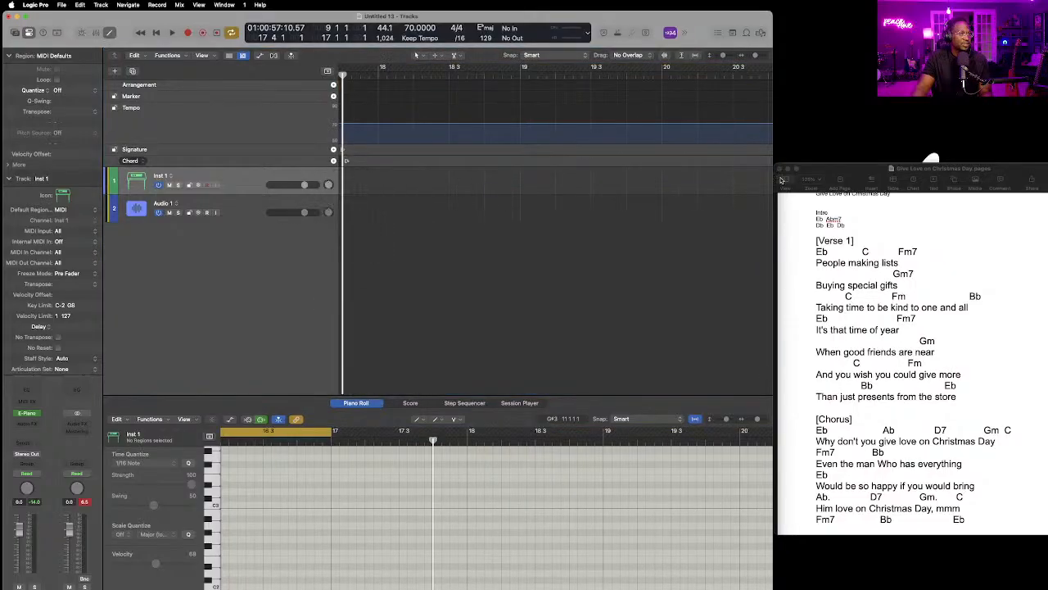
# Widen the Tracks window, then move the added chord to beat 2 of bar 11 and shorten it to end at beat 3 of bar 12.
pyautogui.moveTo(773, 23); pyautogui.dragTo(855, 25)
pyautogui.moveTo(832, 59); pyautogui.dragTo(836, 59)
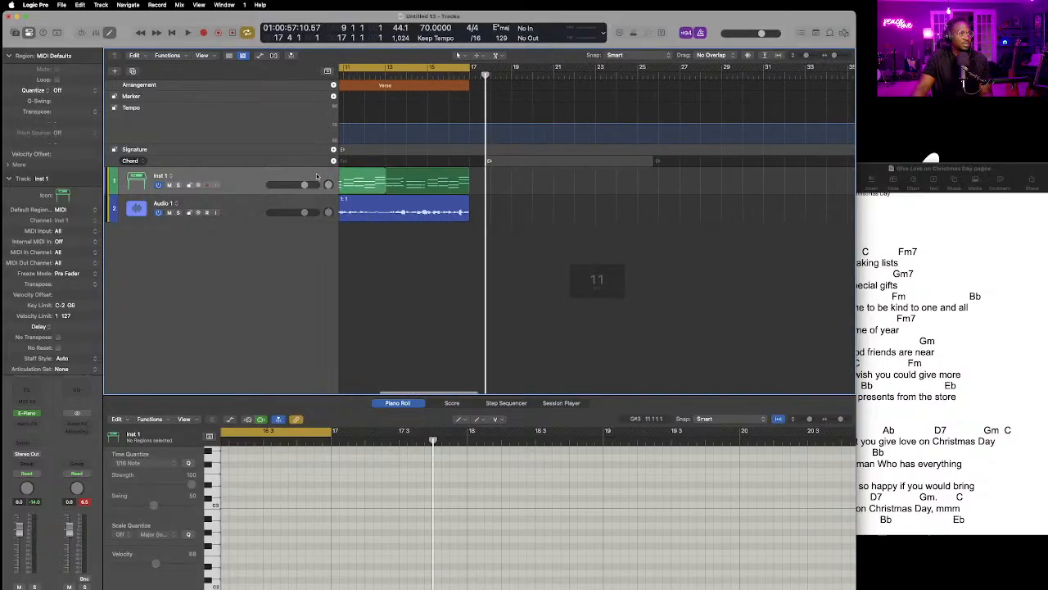
pyautogui.hscroll(-4, 317, 176)
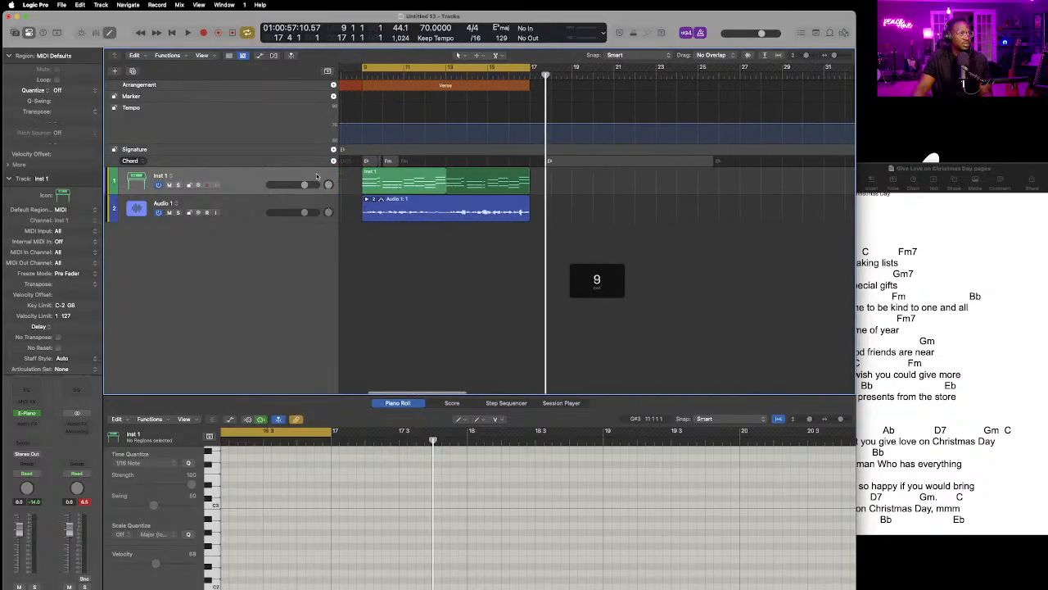
pyautogui.click(675, 164)
pyautogui.moveTo(737, 161); pyautogui.dragTo(443, 161)
# Change the chord at beat 2 of bar 11 to F minor.
pyautogui.doubleClick(442, 160)
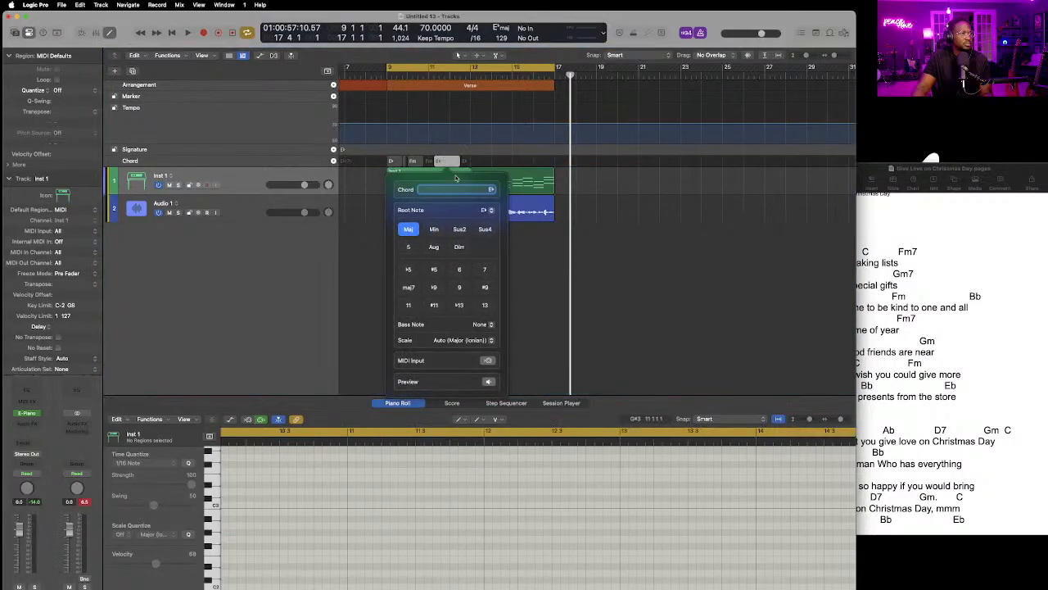
pyautogui.click(490, 209)
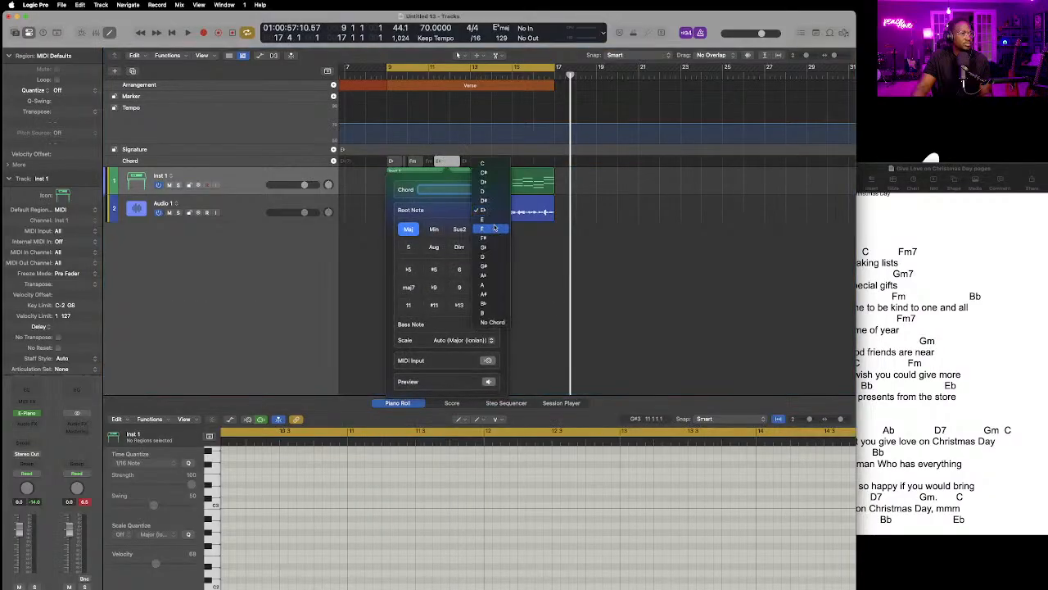
pyautogui.click(489, 229)
pyautogui.click(436, 232)
pyautogui.press('Escape')
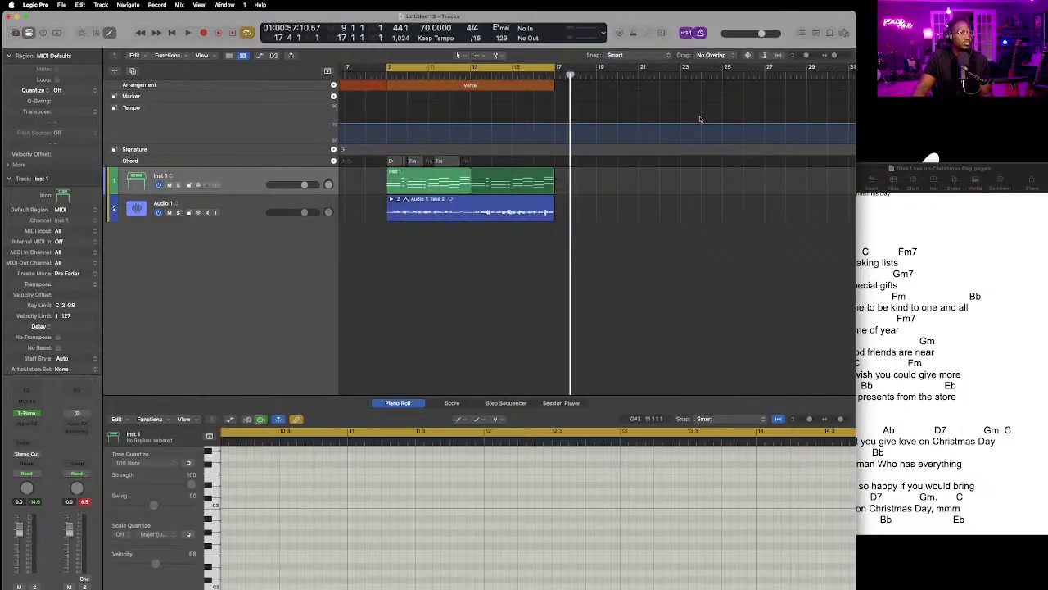
# Move the second Fm chord to beat 4 of bar 10 and trim it to end at bar 11.
pyautogui.moveTo(835, 55); pyautogui.dragTo(838, 56)
pyautogui.hscroll(-5, 522, 253)
pyautogui.hscroll(-10, 520, 253)
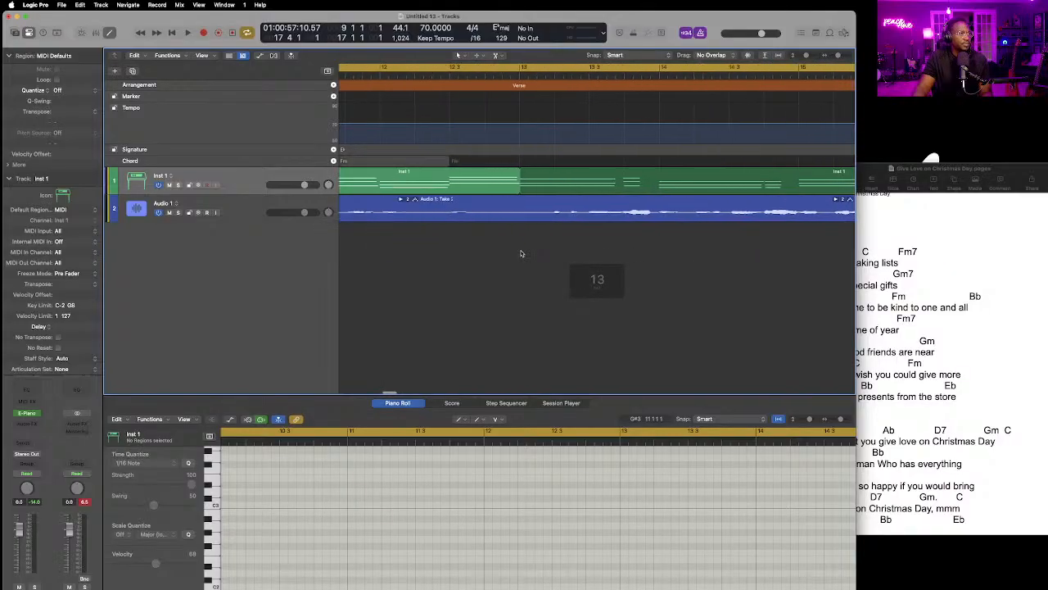
pyautogui.hscroll(-3, 520, 253)
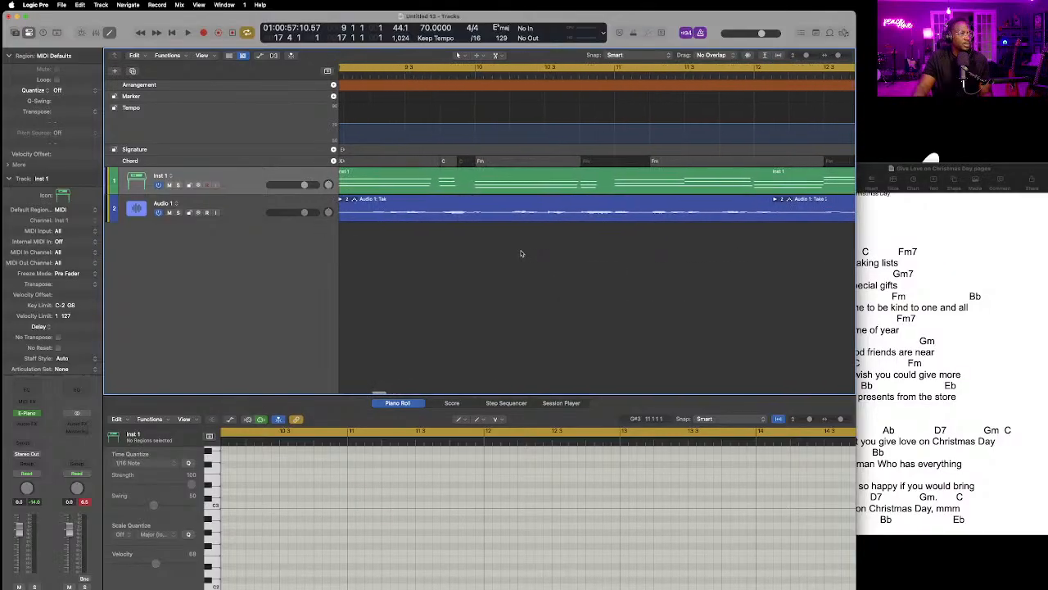
pyautogui.hscroll(1, 541, 162)
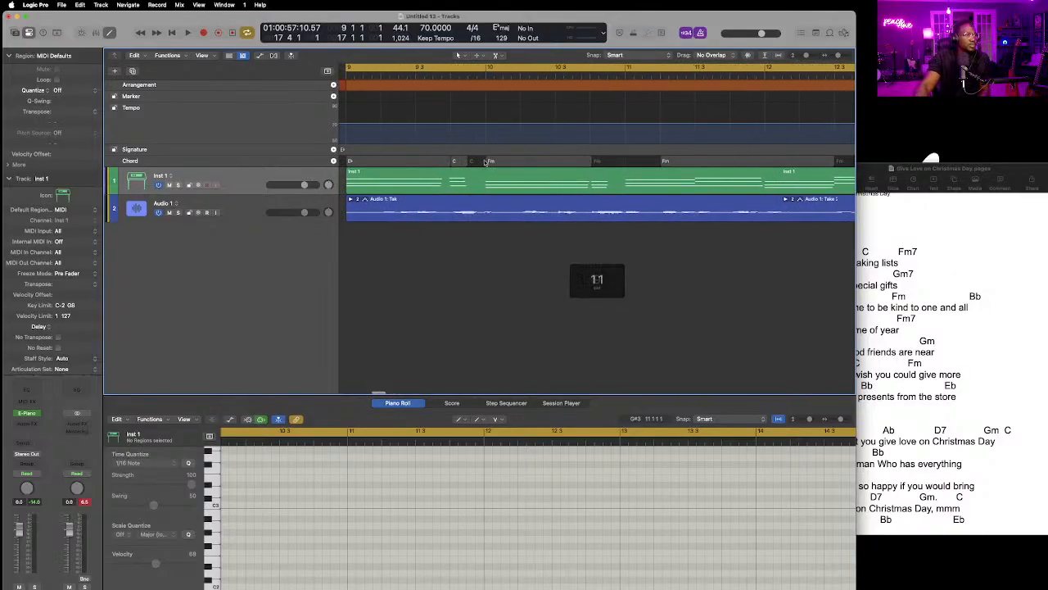
pyautogui.hscroll(2, 647, 160)
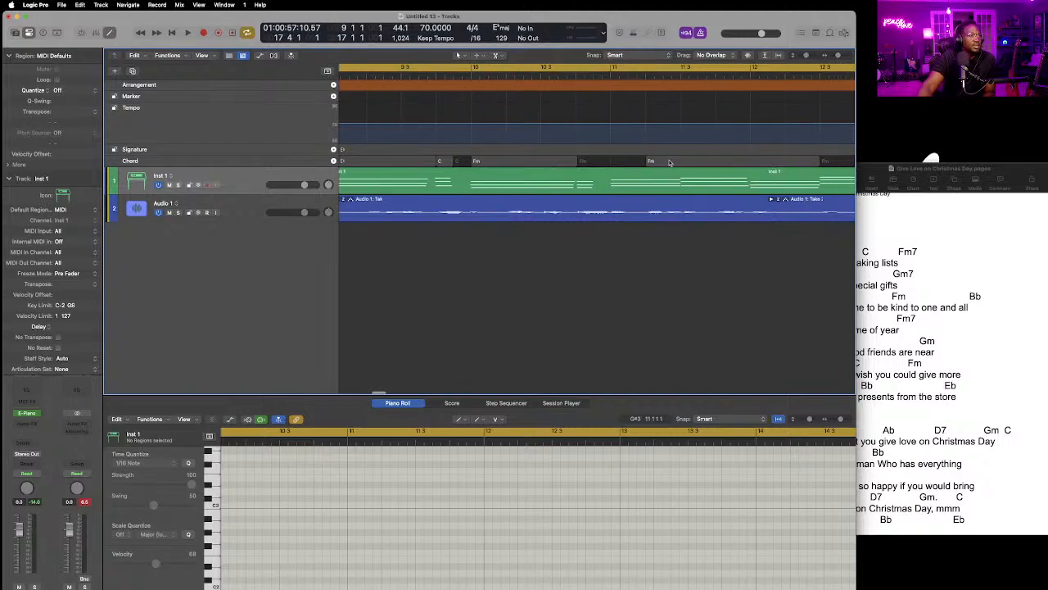
pyautogui.moveTo(668, 162); pyautogui.dragTo(598, 165)
pyautogui.moveTo(747, 162); pyautogui.dragTo(605, 165)
pyautogui.scroll(2, 599, 162)
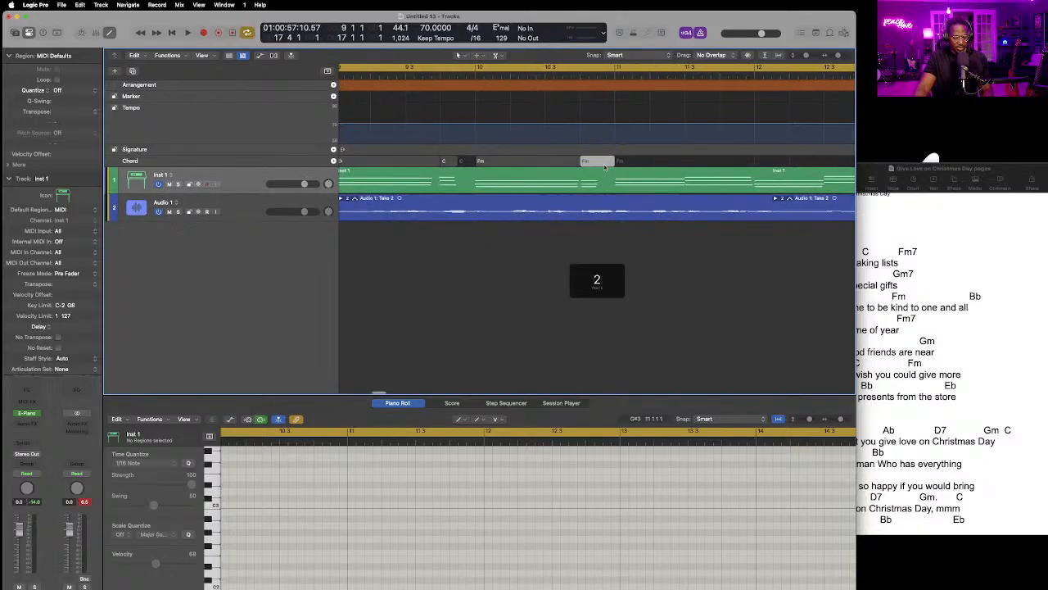
# Copy the short Fm chord to the start of bar 11 and move the lyrics document window clear of the Tracks window.
pyautogui.moveTo(578, 163); pyautogui.dragTo(621, 166)
pyautogui.hscroll(-1, 627, 166)
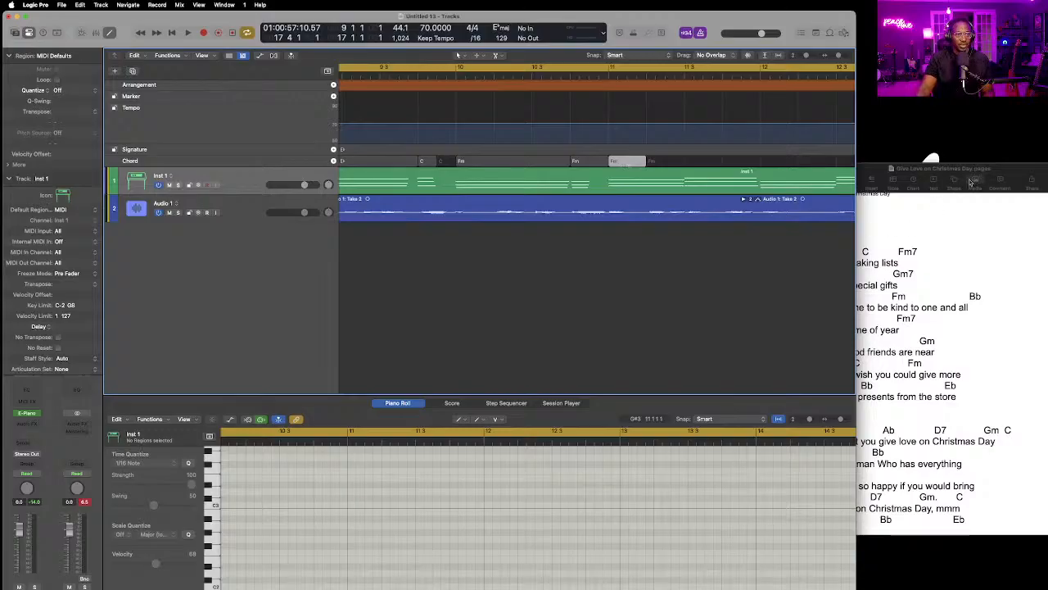
pyautogui.moveTo(993, 167); pyautogui.dragTo(1047, 90)
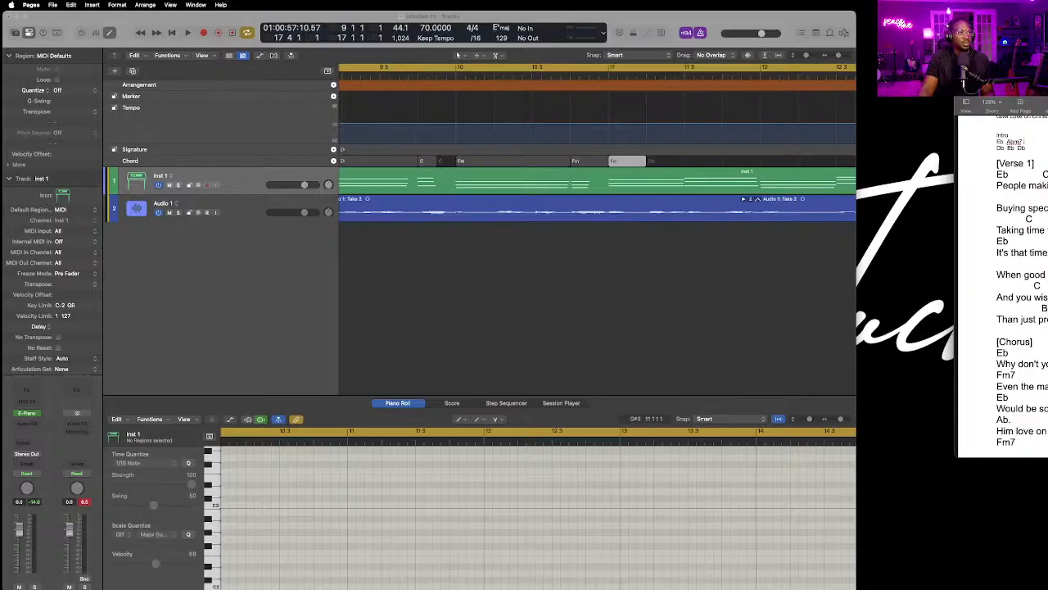
# Set the root note of the chord at bar 11 to G, and move it to span from beat 3 of bar 11 to bar 12.
pyautogui.doubleClick(626, 161)
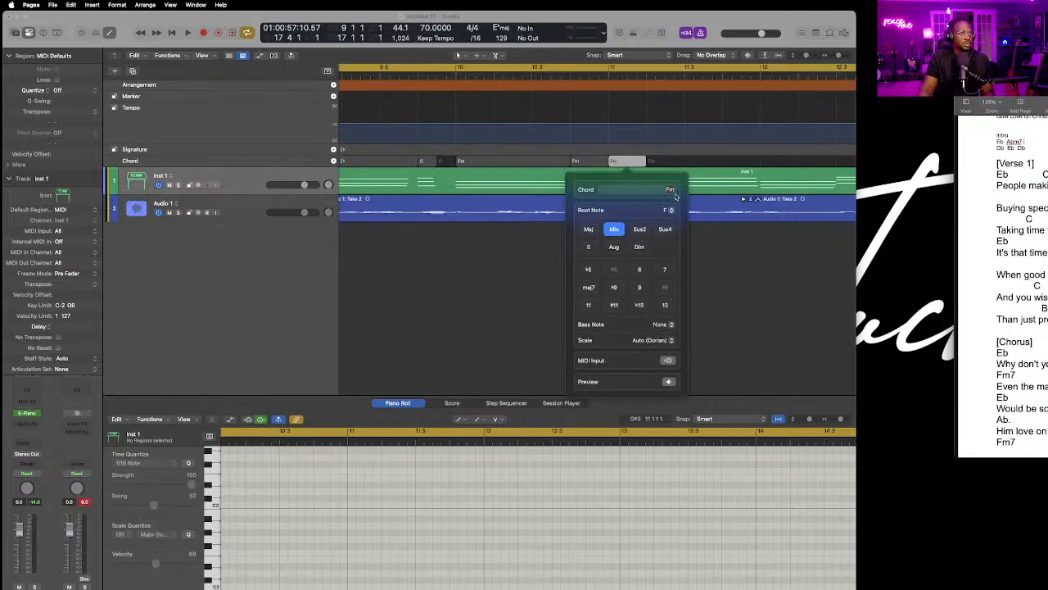
pyautogui.click(669, 211)
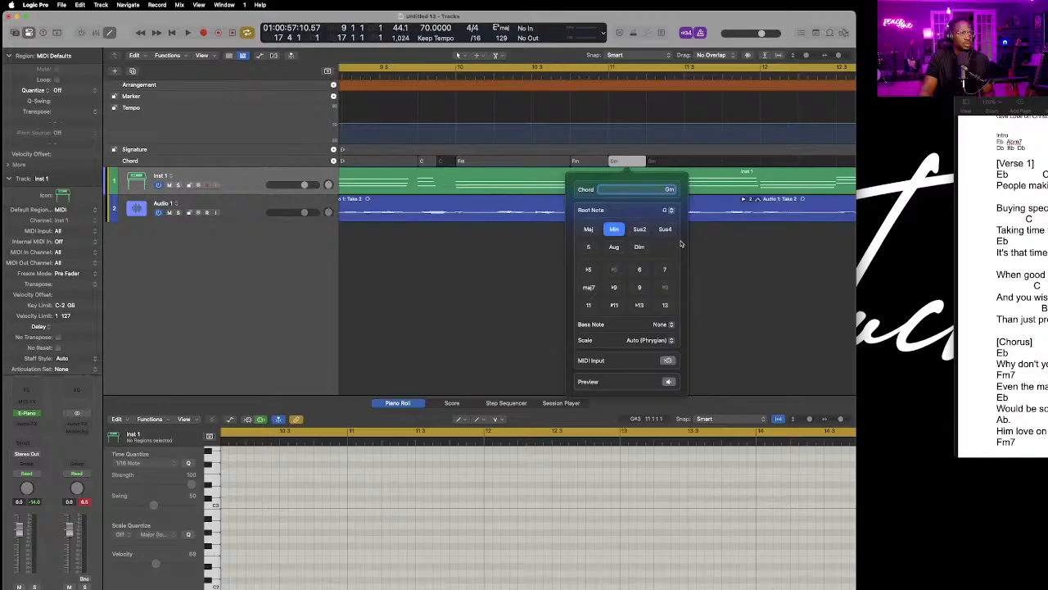
pyautogui.click(691, 243)
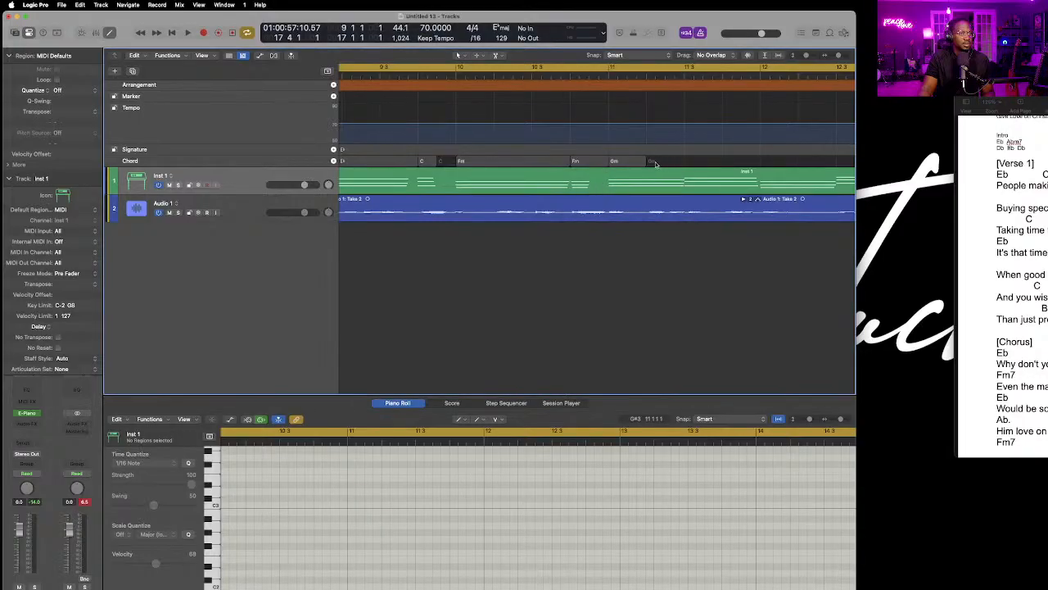
pyautogui.moveTo(644, 162); pyautogui.dragTo(731, 168)
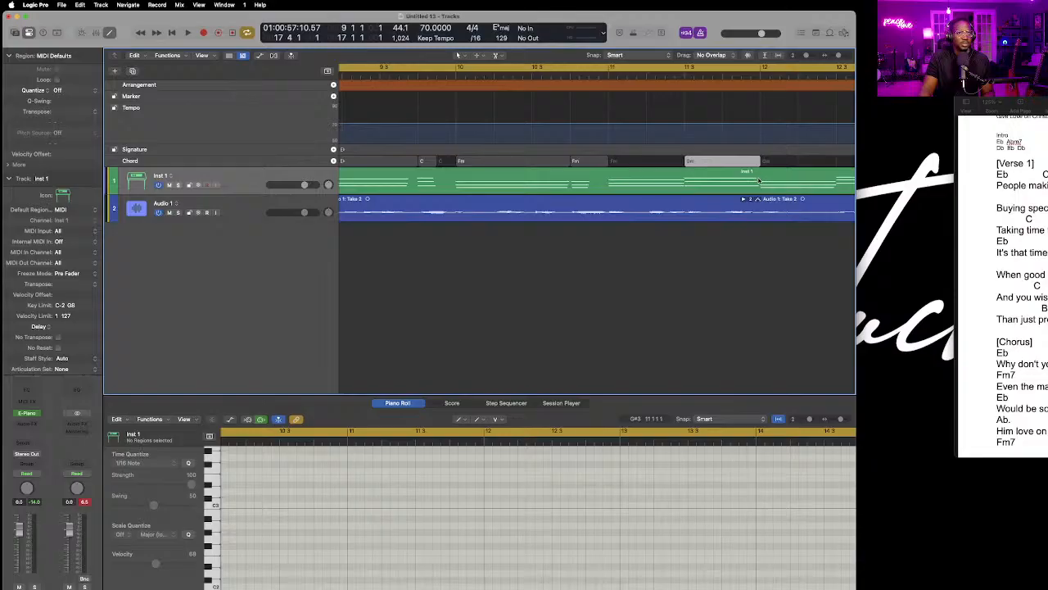
# Change the root note of the chord at beat 3 of bar 11 to C.
pyautogui.hscroll(2, 758, 180)
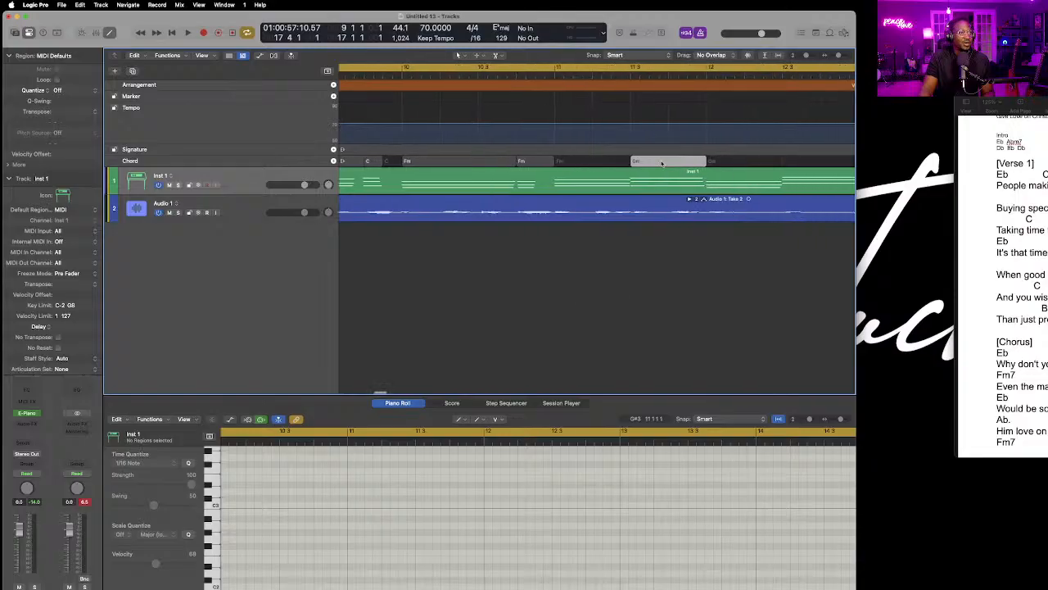
pyautogui.doubleClick(695, 164)
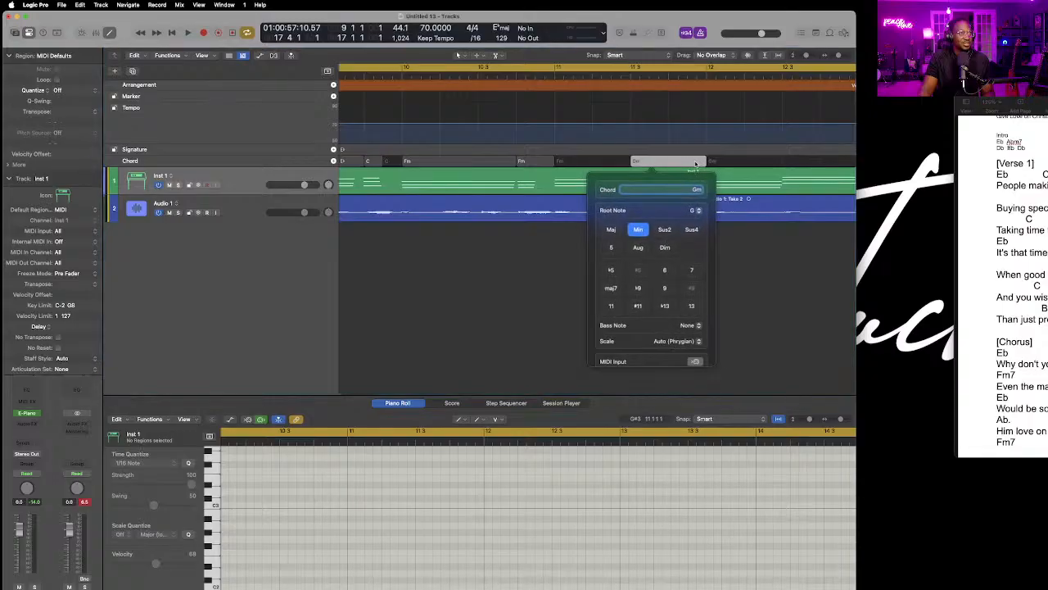
pyautogui.click(695, 210)
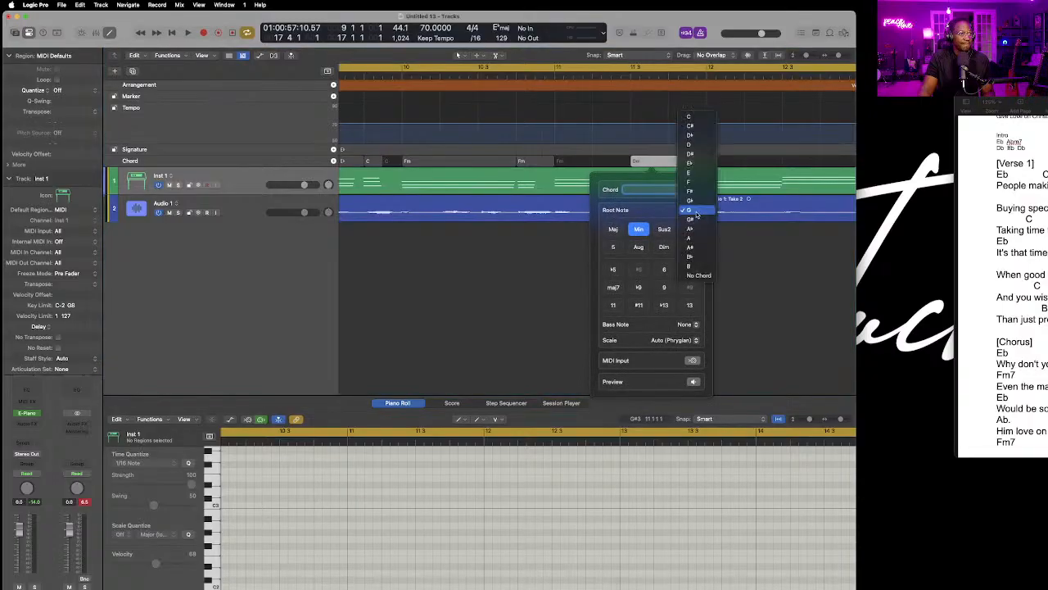
pyautogui.click(703, 122)
pyautogui.click(769, 318)
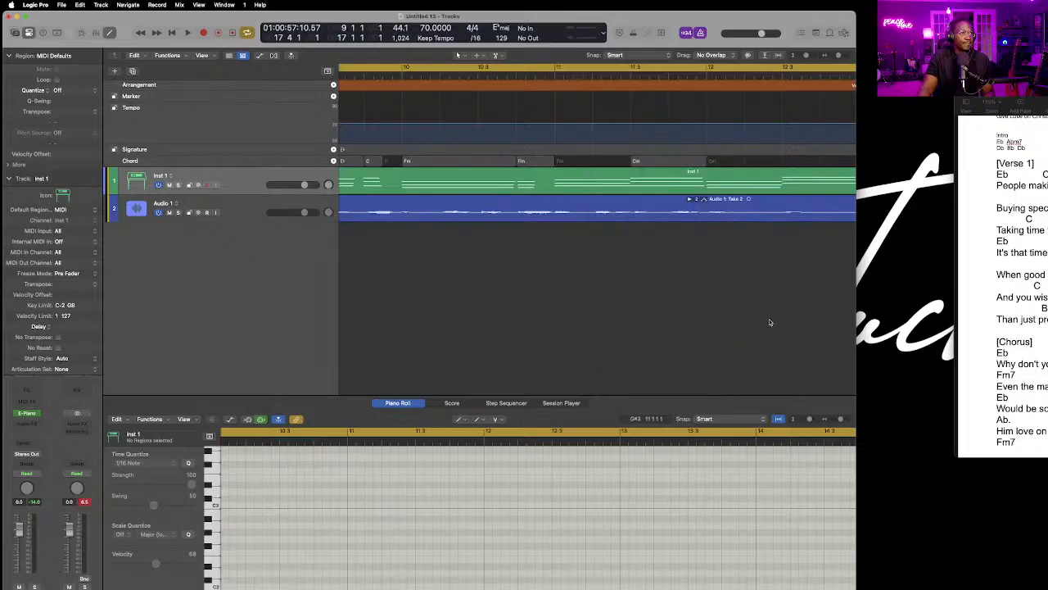
# Change the C minor chord at beat 3 of bar 11 to C major.
pyautogui.doubleClick(649, 158)
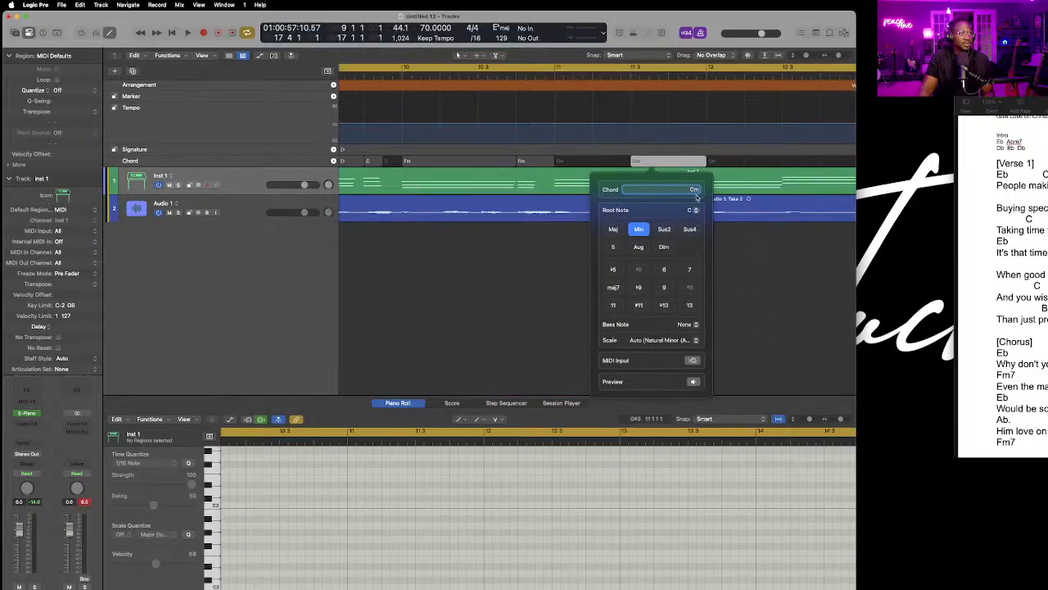
pyautogui.click(616, 230)
pyautogui.click(718, 242)
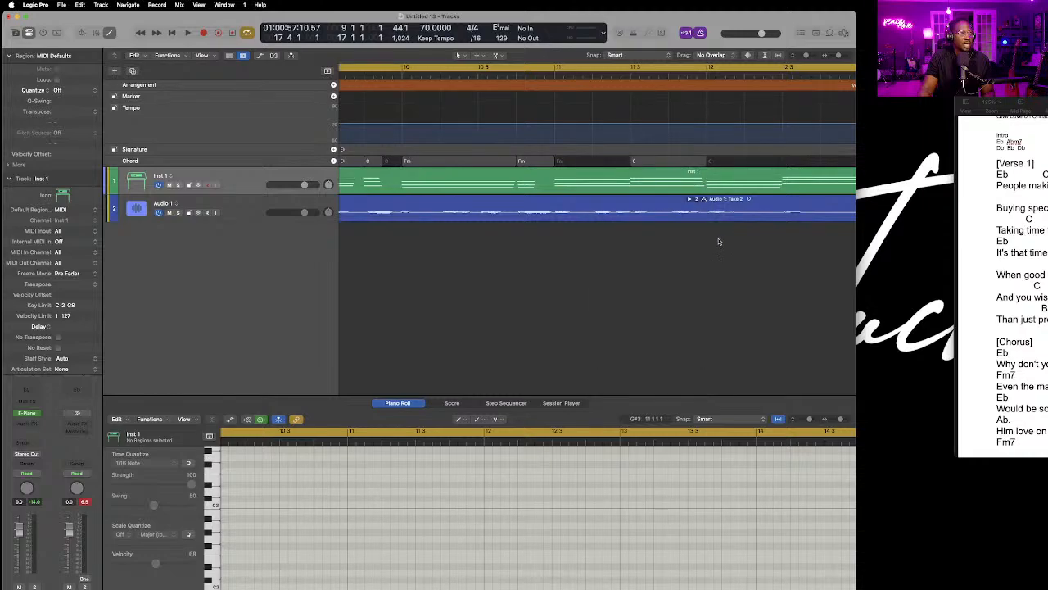
pyautogui.click(718, 241)
# Copy the C chord to the start of bar 12 and change the copy to F minor.
pyautogui.hscroll(2, 718, 240)
pyautogui.hscroll(1, 717, 241)
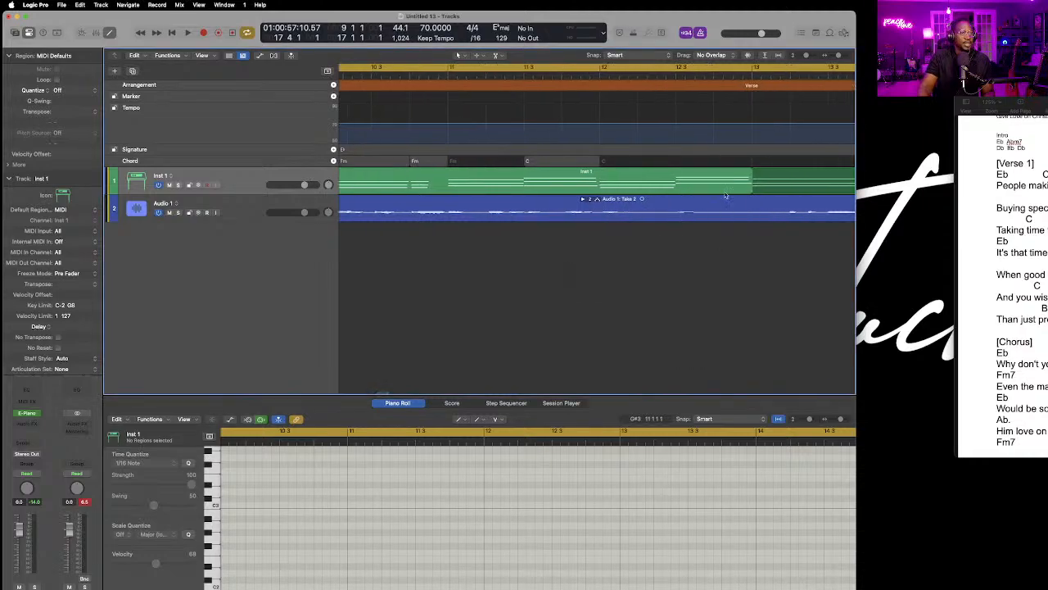
pyautogui.moveTo(582, 161); pyautogui.dragTo(656, 161)
pyautogui.hscroll(1, 657, 161)
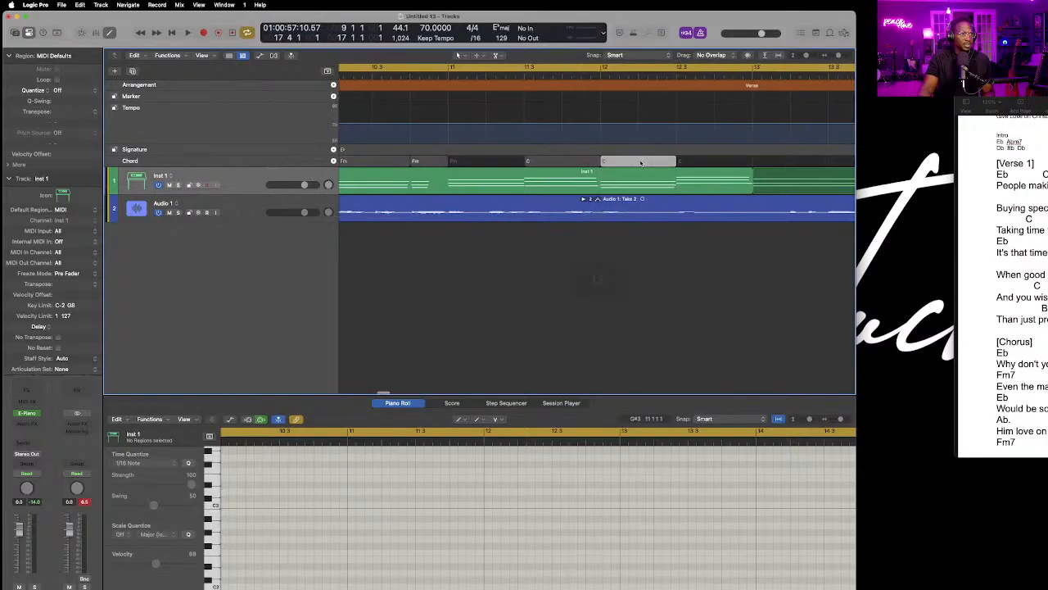
pyautogui.doubleClick(642, 162)
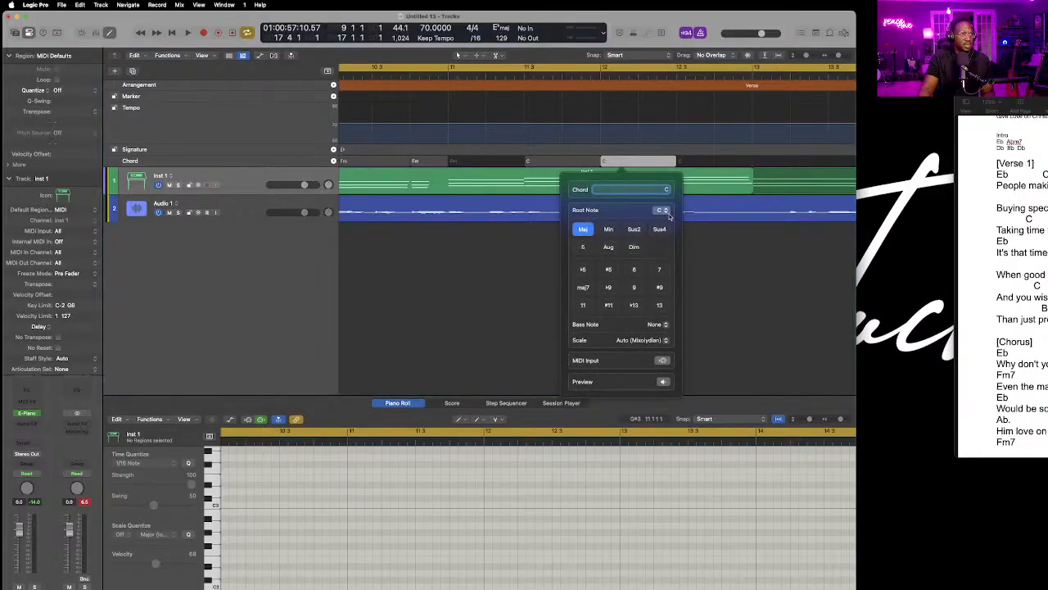
pyautogui.click(665, 211)
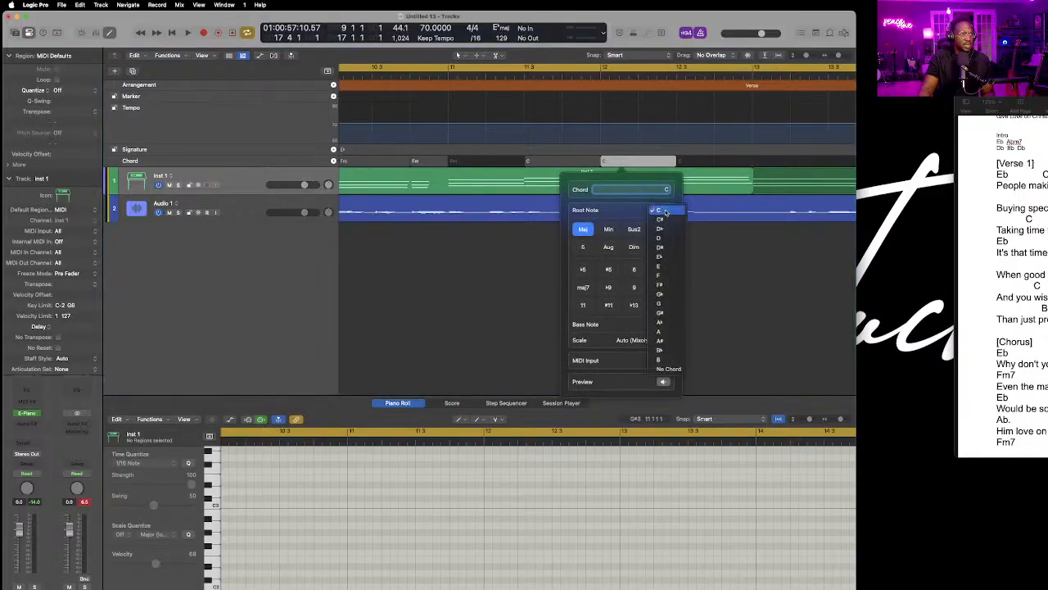
pyautogui.click(676, 274)
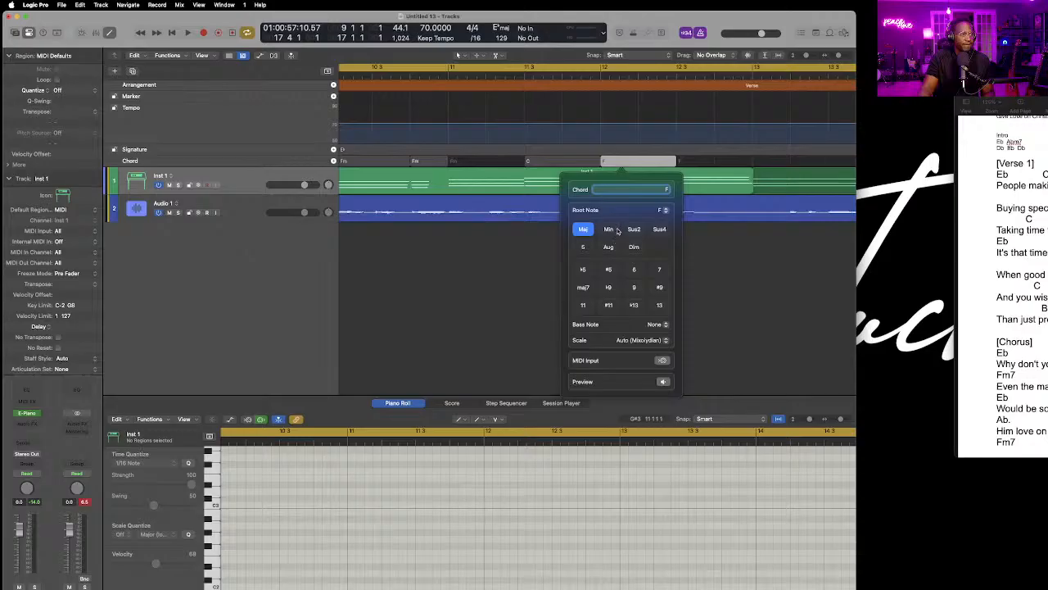
pyautogui.click(610, 230)
pyautogui.click(659, 162)
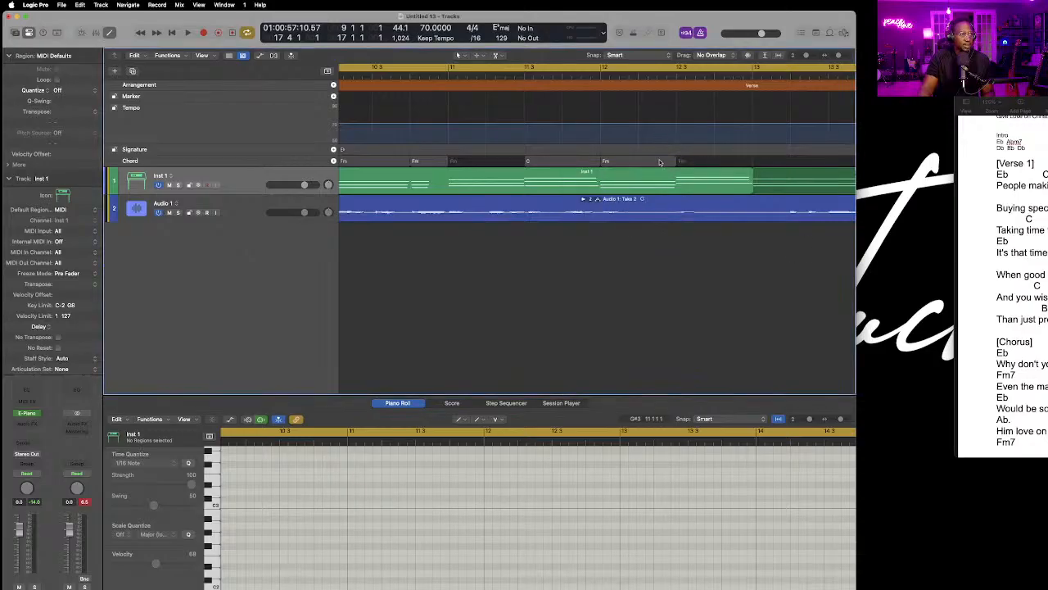
# Copy the Fm chord from bar 12 to beat 3 of the same bar and change the copy to B♭ major.
pyautogui.moveTo(659, 162); pyautogui.dragTo(728, 166)
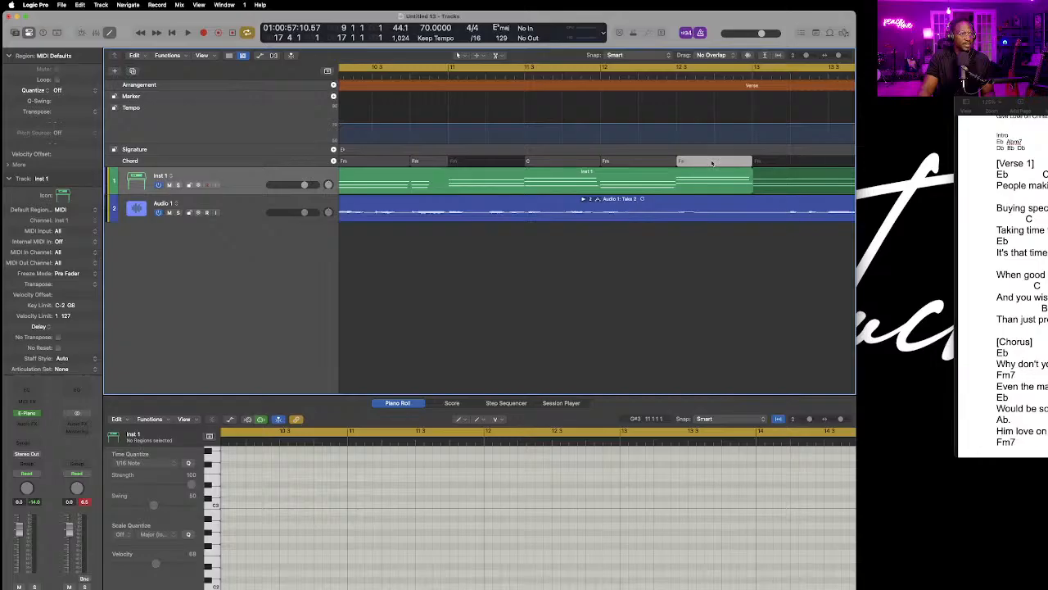
pyautogui.doubleClick(711, 163)
pyautogui.click(739, 209)
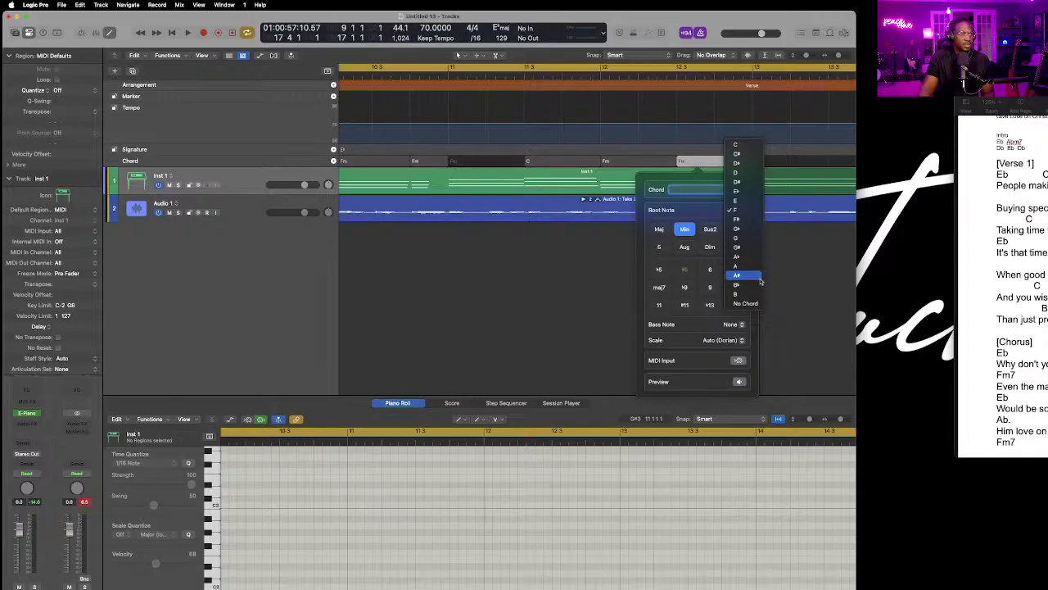
pyautogui.click(760, 284)
pyautogui.click(659, 230)
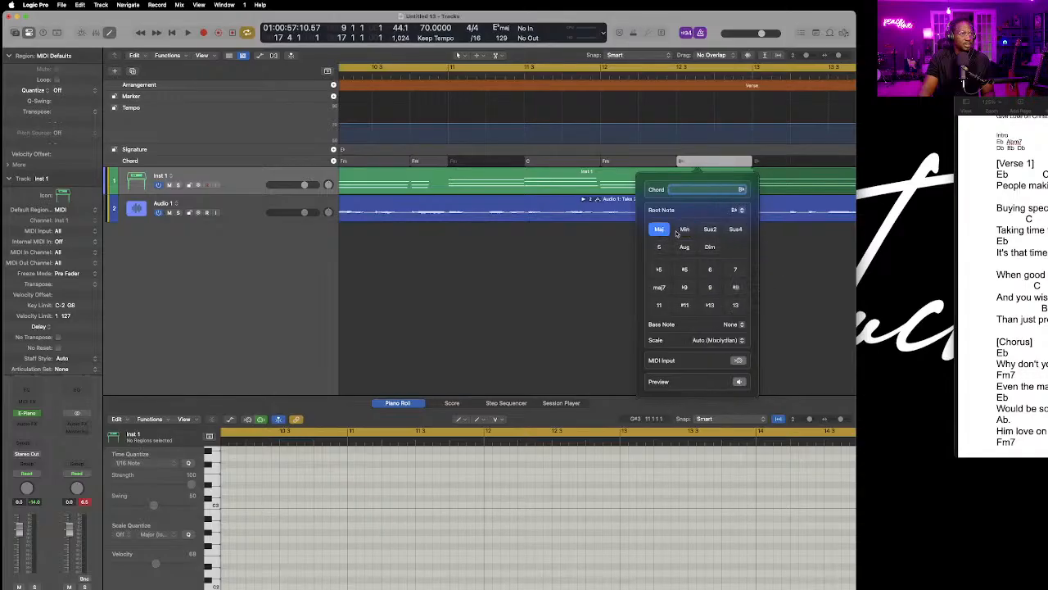
pyautogui.click(824, 266)
# Extend the short C chord at beat 4 of bar 9 to one full beat, ending at bar 10.
pyautogui.hscroll(-2, 763, 259)
pyautogui.hscroll(-3, 763, 259)
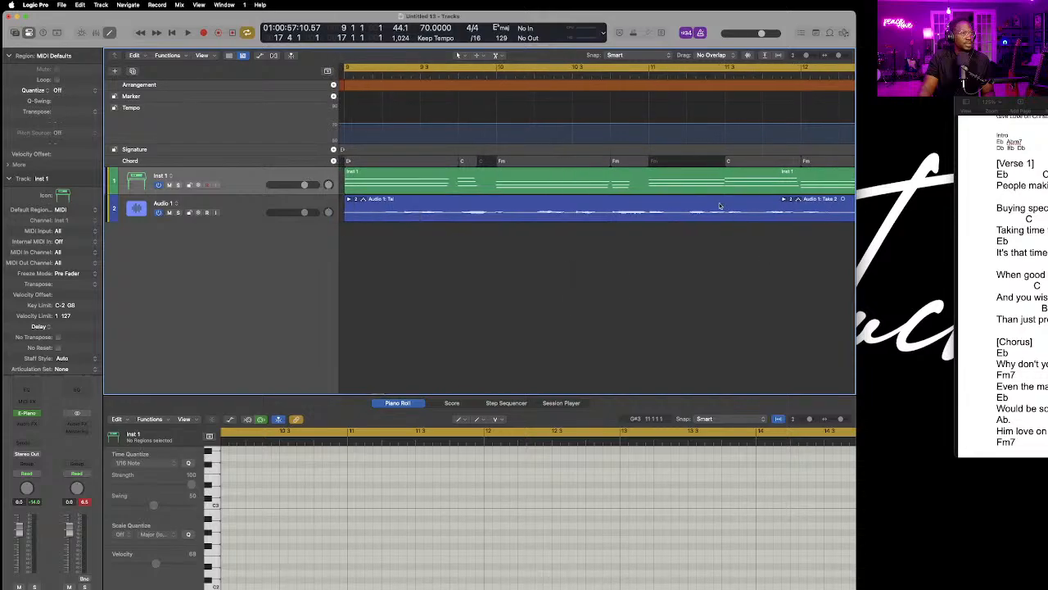
pyautogui.click(646, 164)
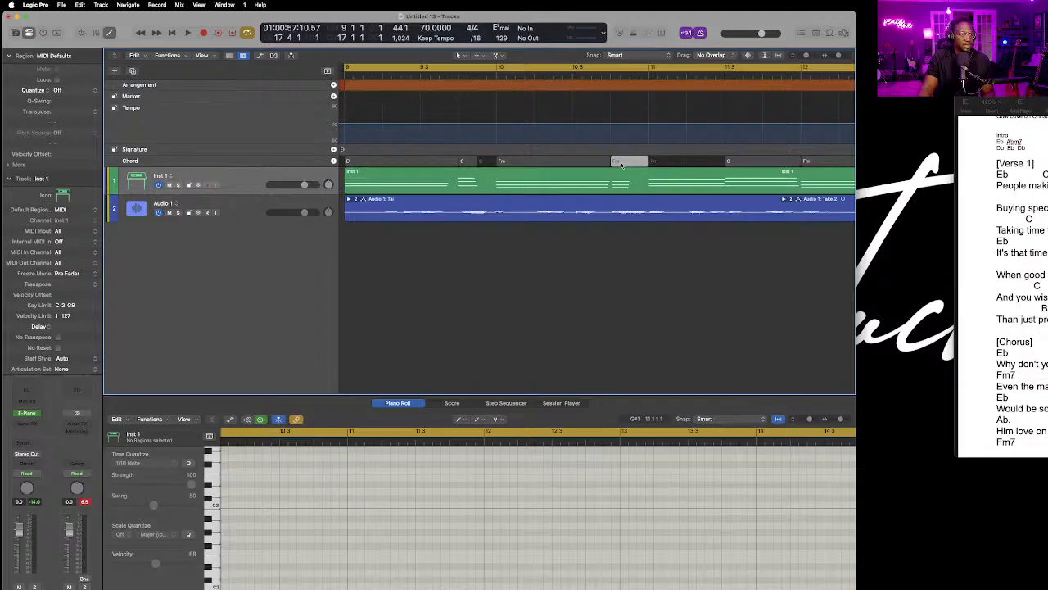
pyautogui.click(667, 165)
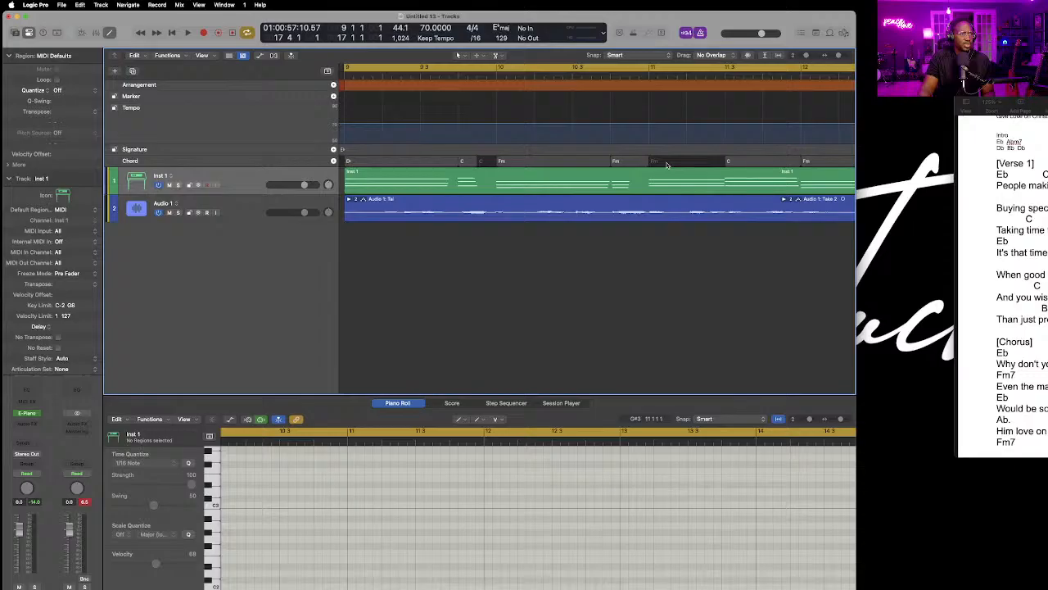
pyautogui.hscroll(-5, 667, 166)
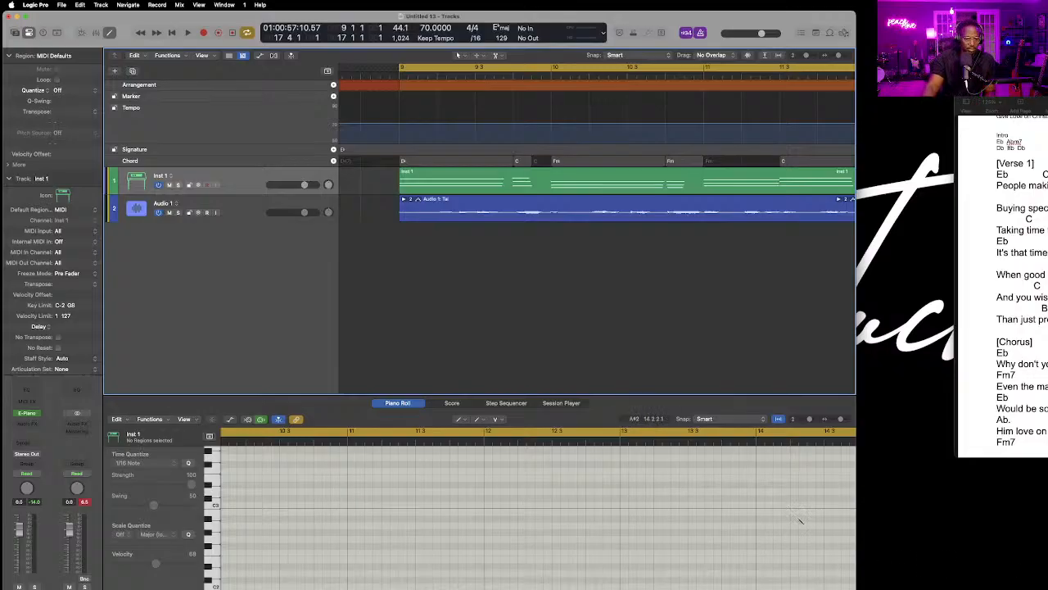
pyautogui.scroll(1, 813, 491)
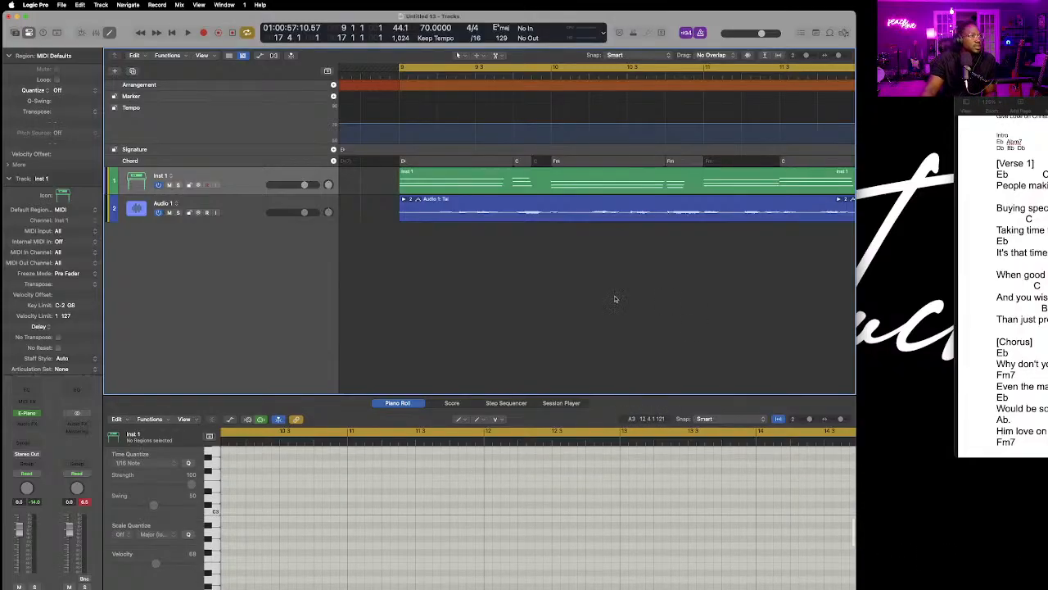
pyautogui.scroll(-1, 404, 187)
pyautogui.hscroll(-1, 403, 187)
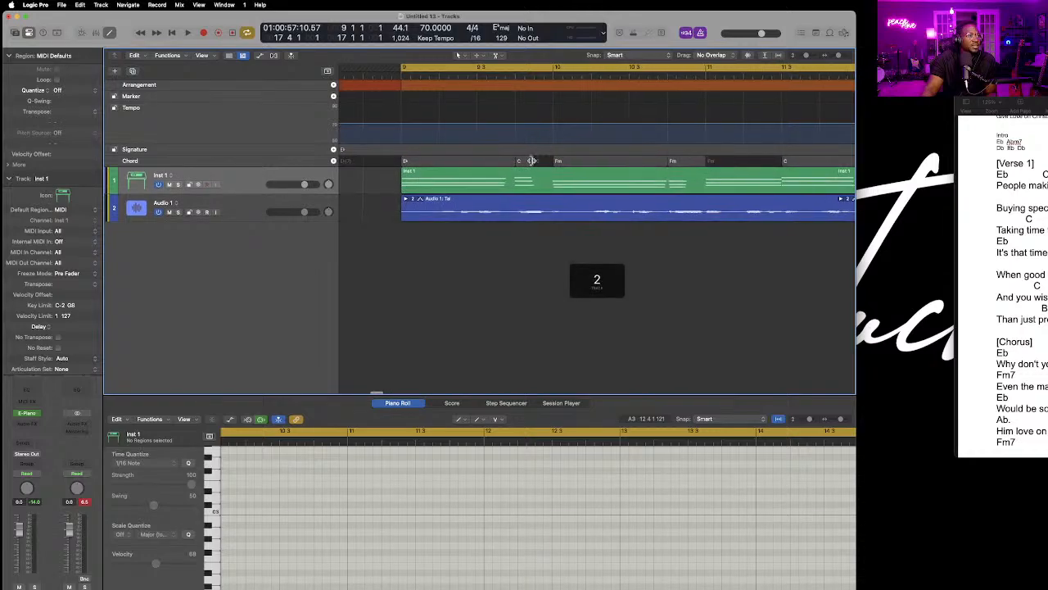
pyautogui.click(532, 161)
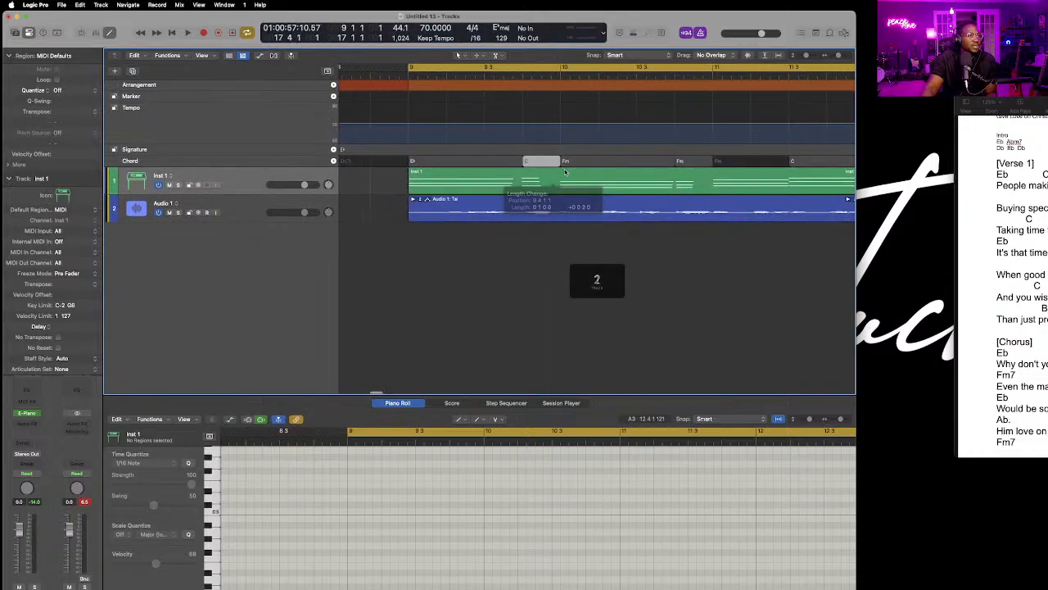
pyautogui.hscroll(2, 563, 170)
pyautogui.hscroll(1, 564, 171)
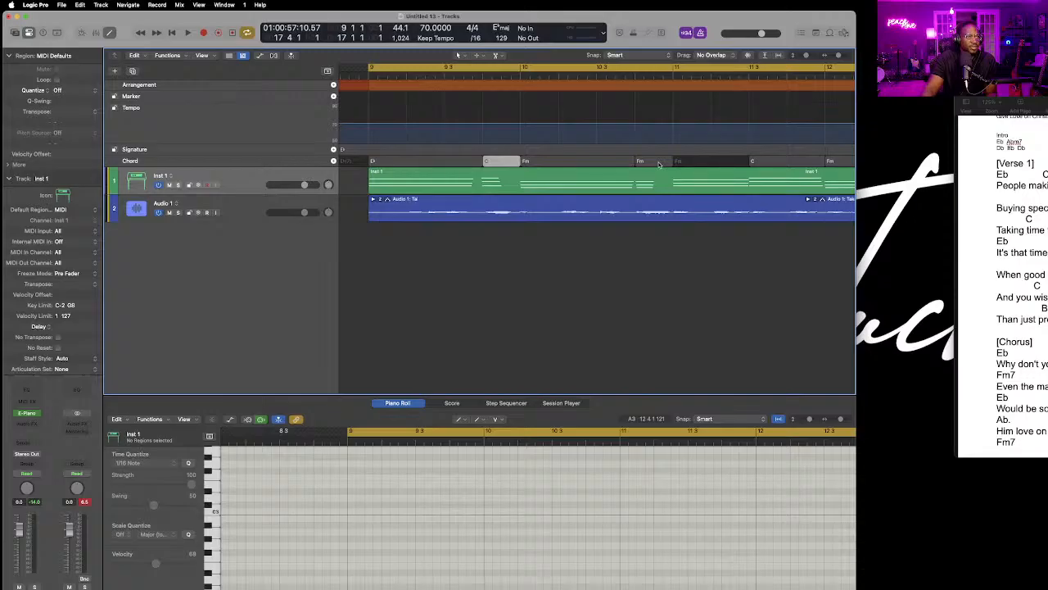
pyautogui.hscroll(3, 658, 164)
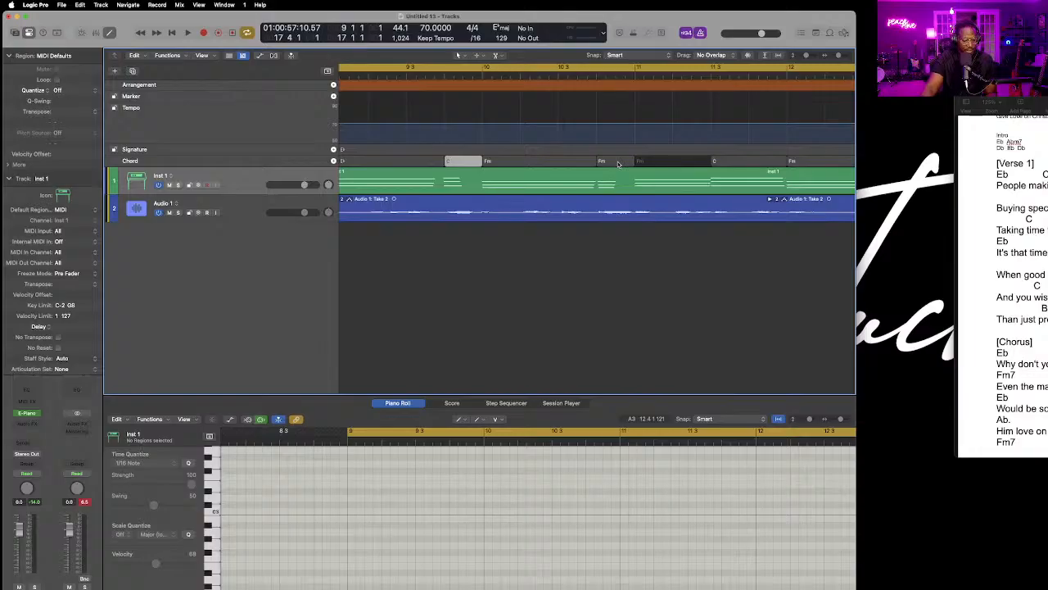
pyautogui.moveTo(610, 165); pyautogui.dragTo(654, 165)
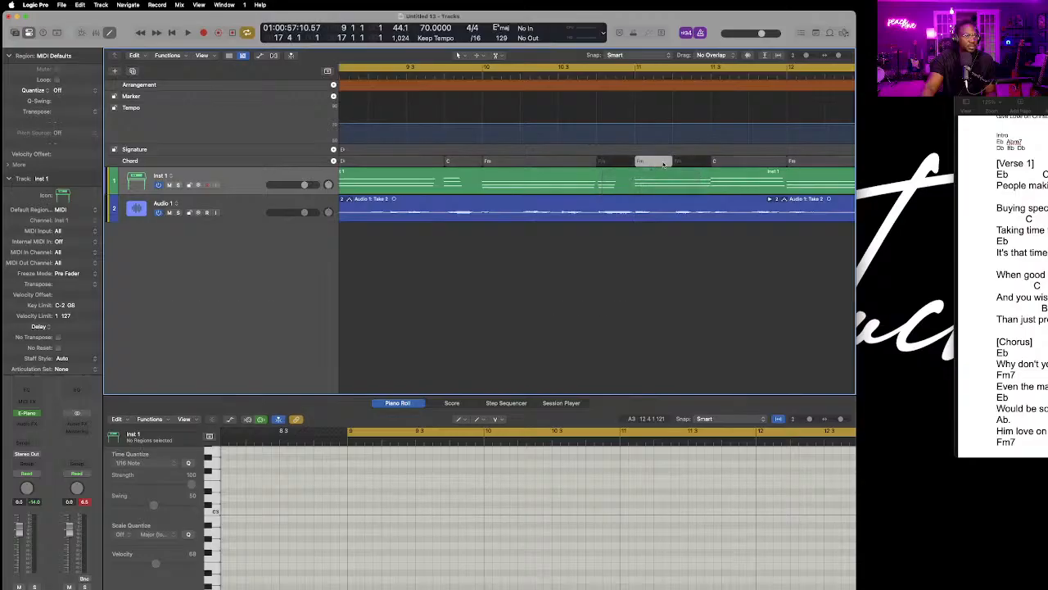
pyautogui.press('super+z')
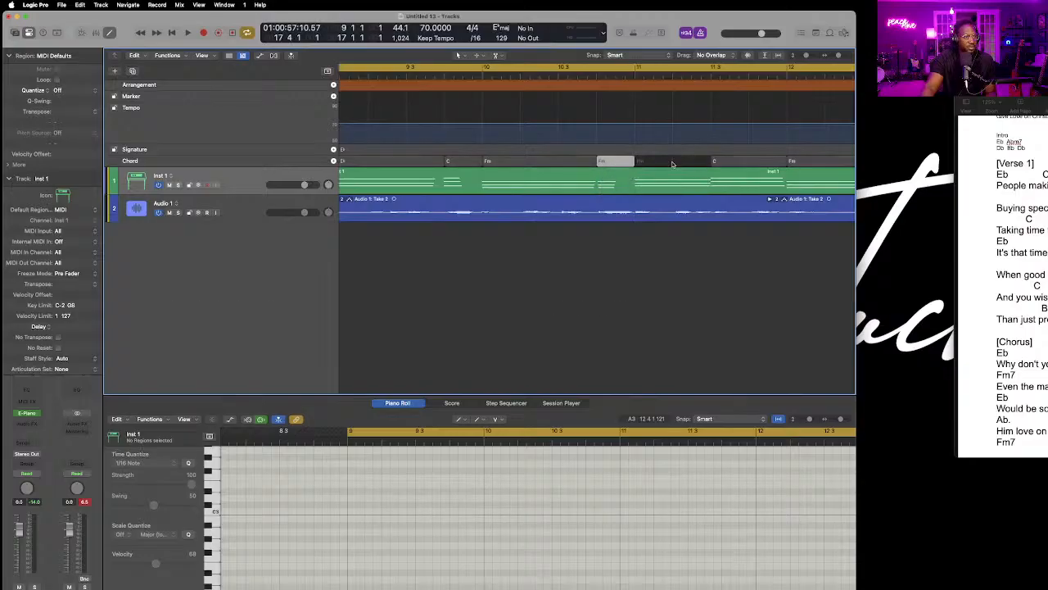
# Fill the gap from the start of bar 11 to beat 3 with an Fm chord and change its root note to G.
pyautogui.moveTo(623, 161); pyautogui.dragTo(711, 163)
pyautogui.doubleClick(652, 163)
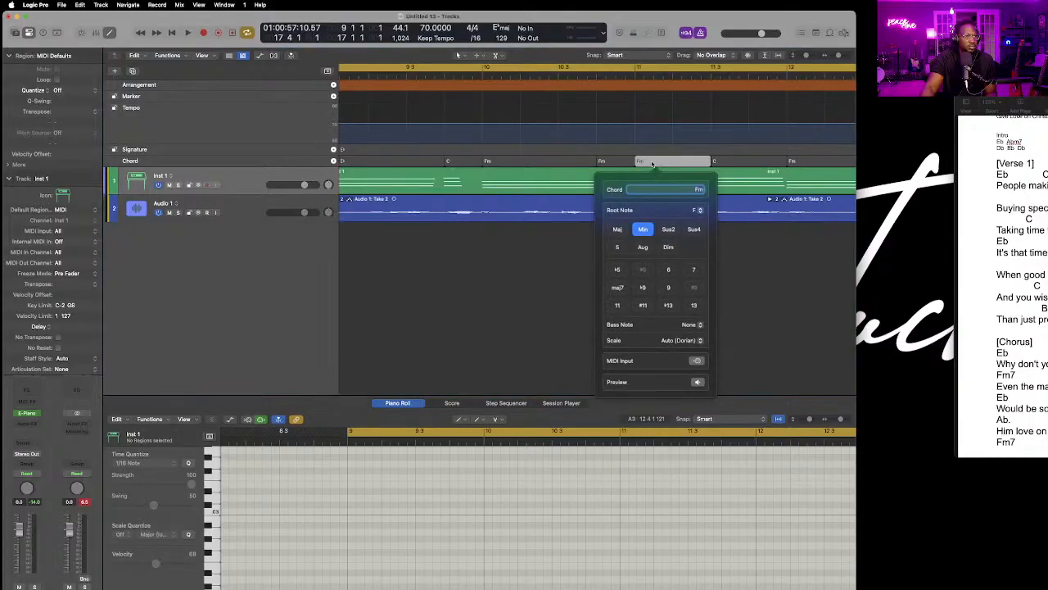
pyautogui.click(697, 210)
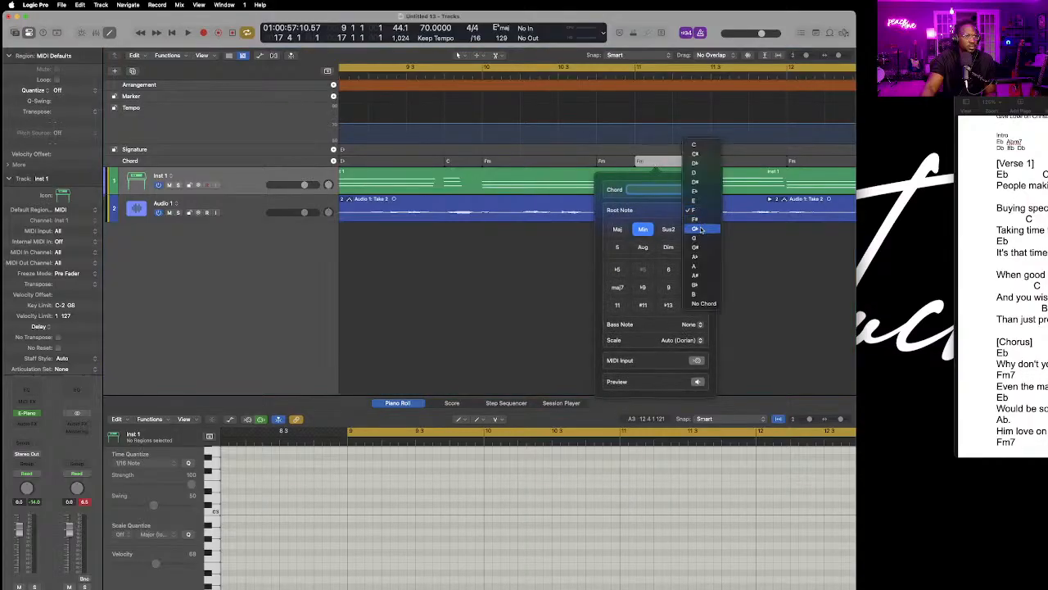
pyautogui.click(701, 242)
pyautogui.click(737, 248)
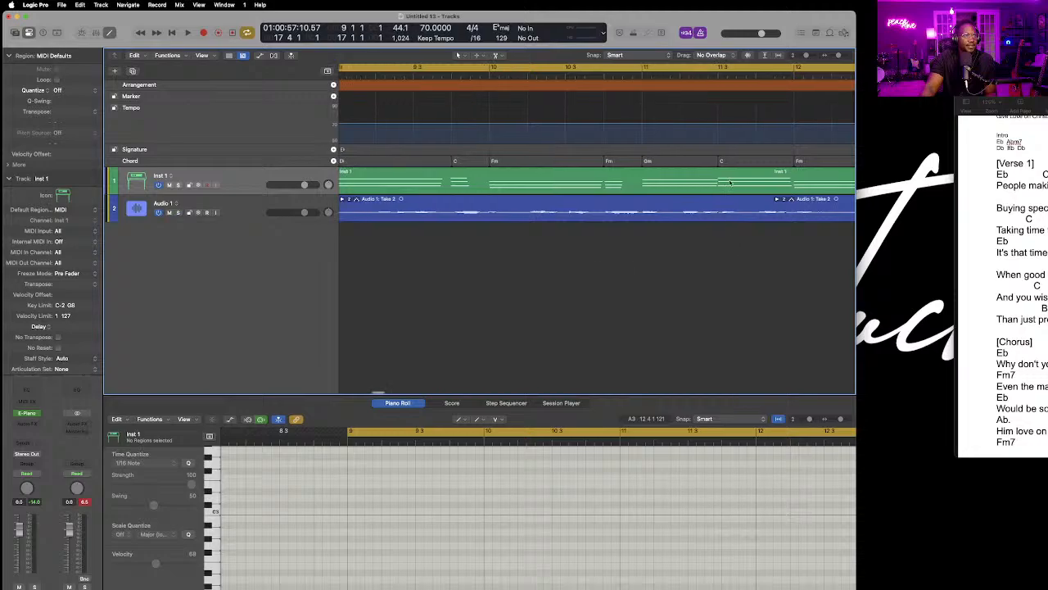
# Create one Session Player track with a Keyboard Player in the Freely style and Stereo Output.
pyautogui.hscroll(5, 729, 181)
pyautogui.hscroll(2, 728, 182)
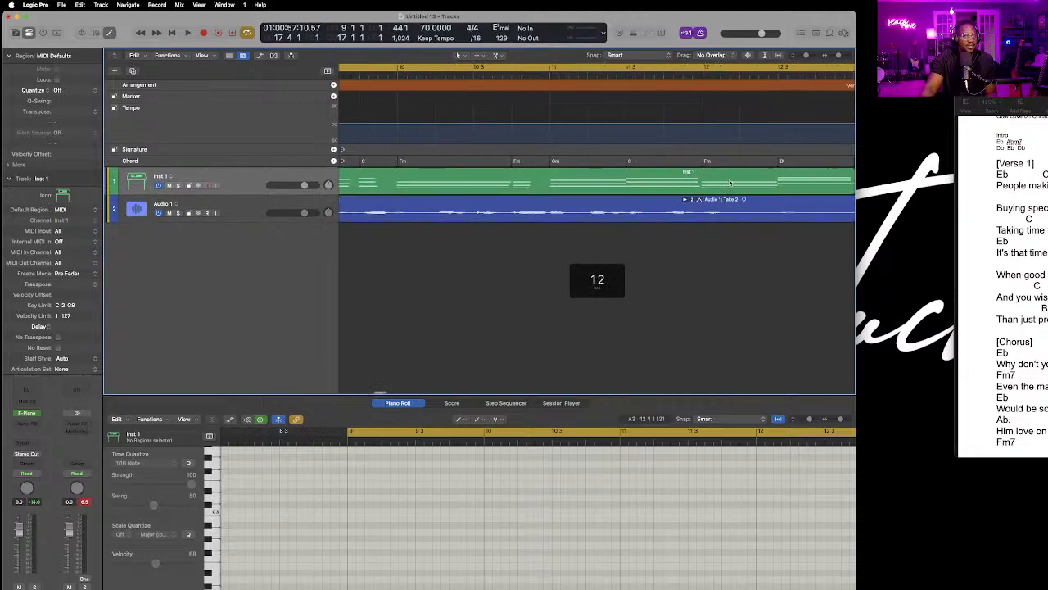
pyautogui.hscroll(10, 729, 182)
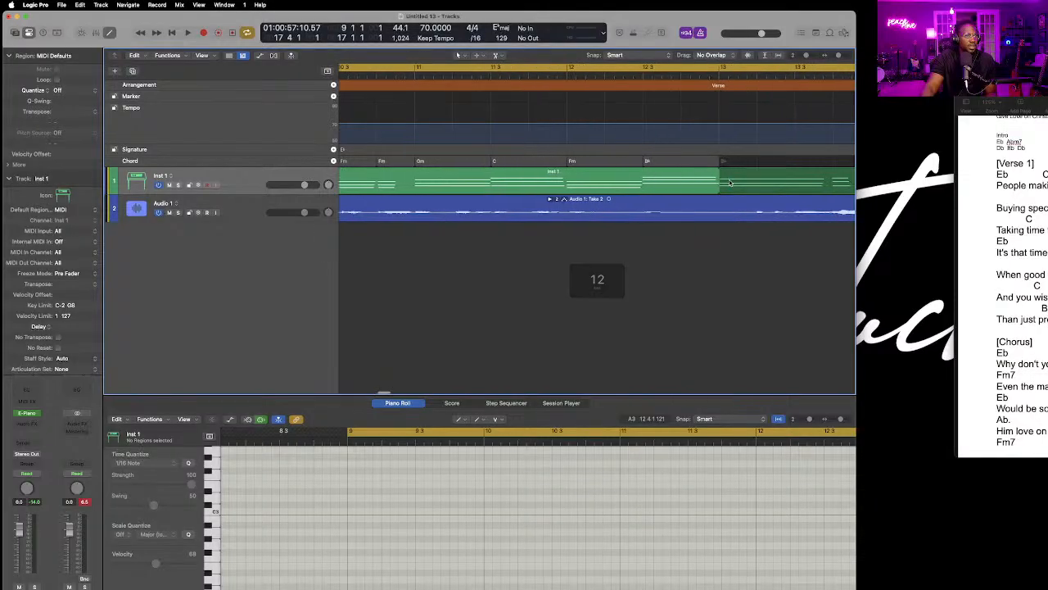
pyautogui.hscroll(-4, 730, 182)
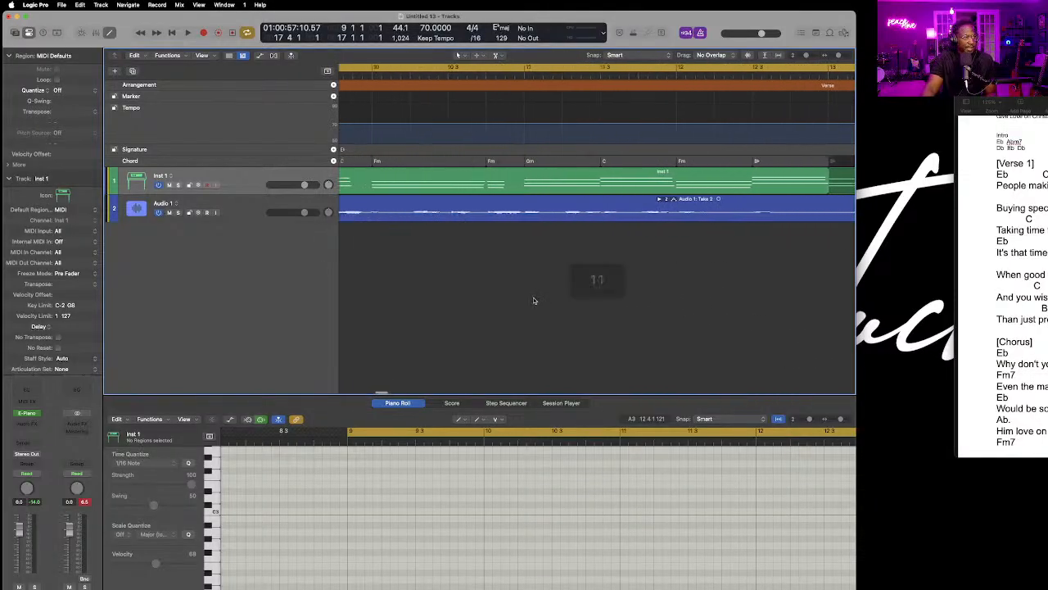
pyautogui.hscroll(-13, 533, 301)
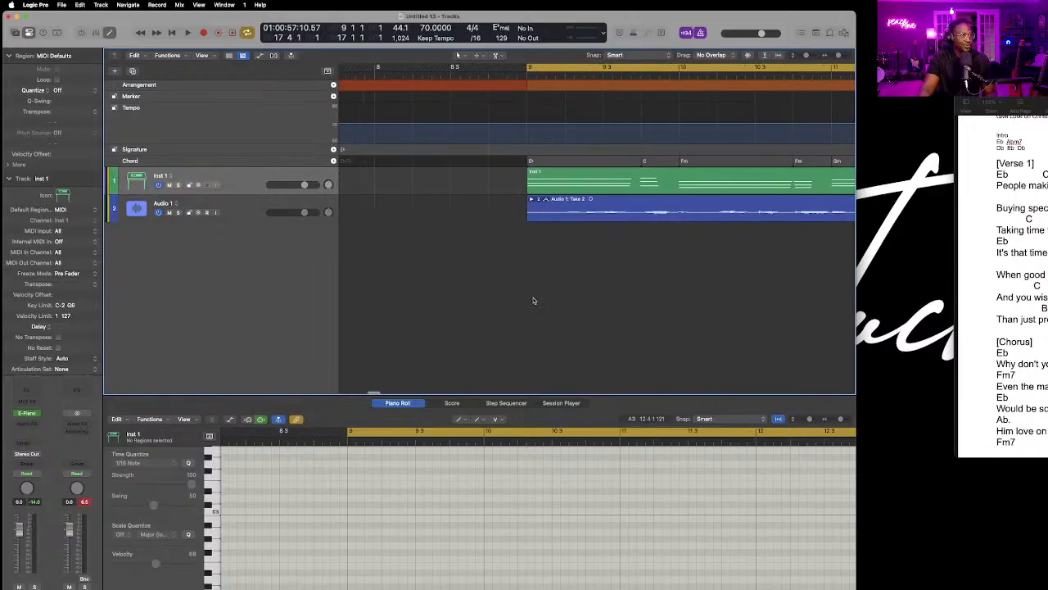
pyautogui.hscroll(5, 533, 300)
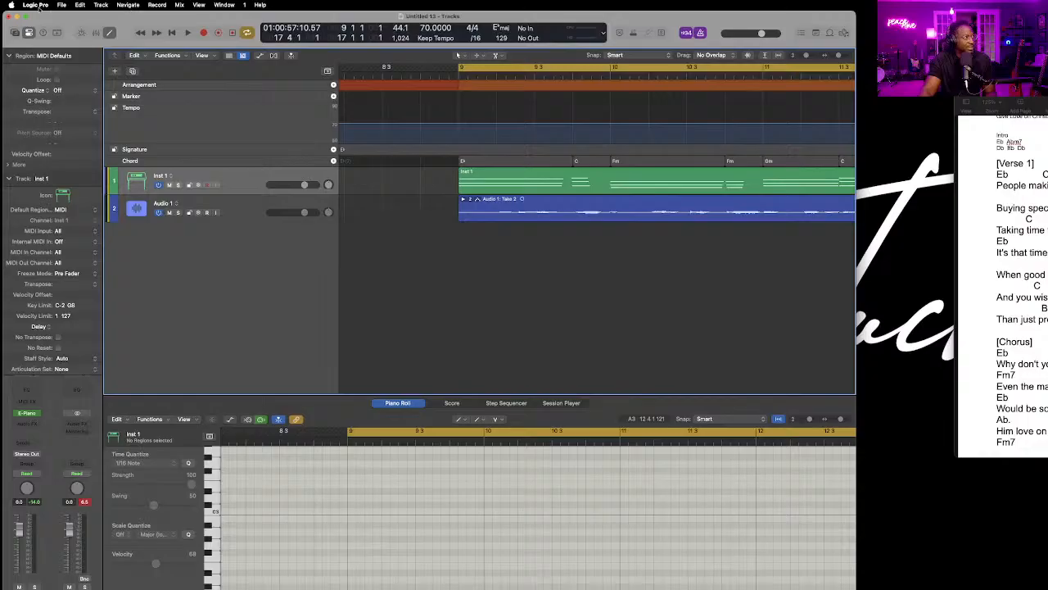
pyautogui.click(116, 71)
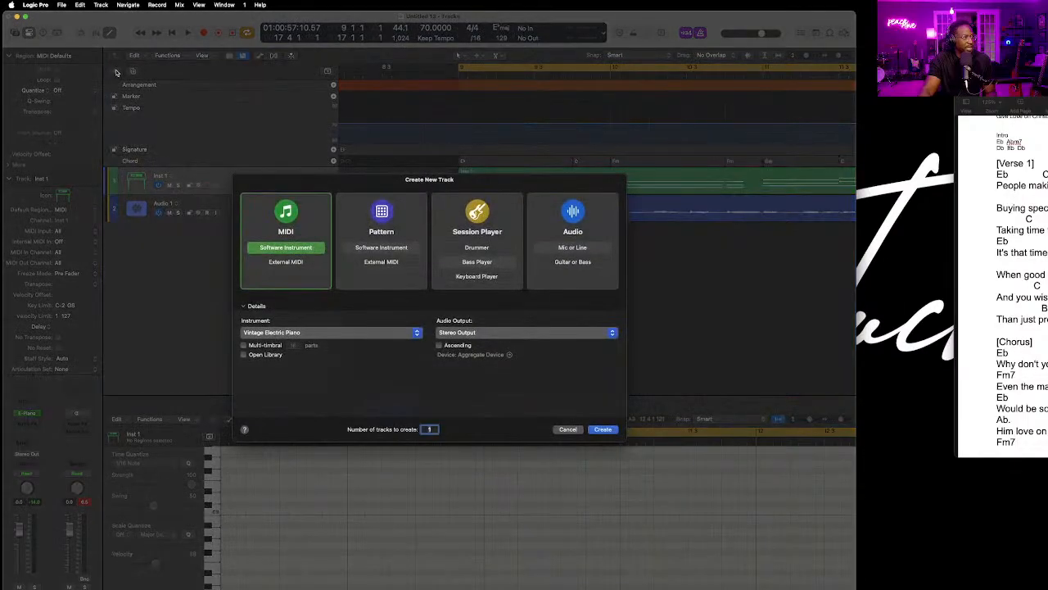
pyautogui.click(503, 279)
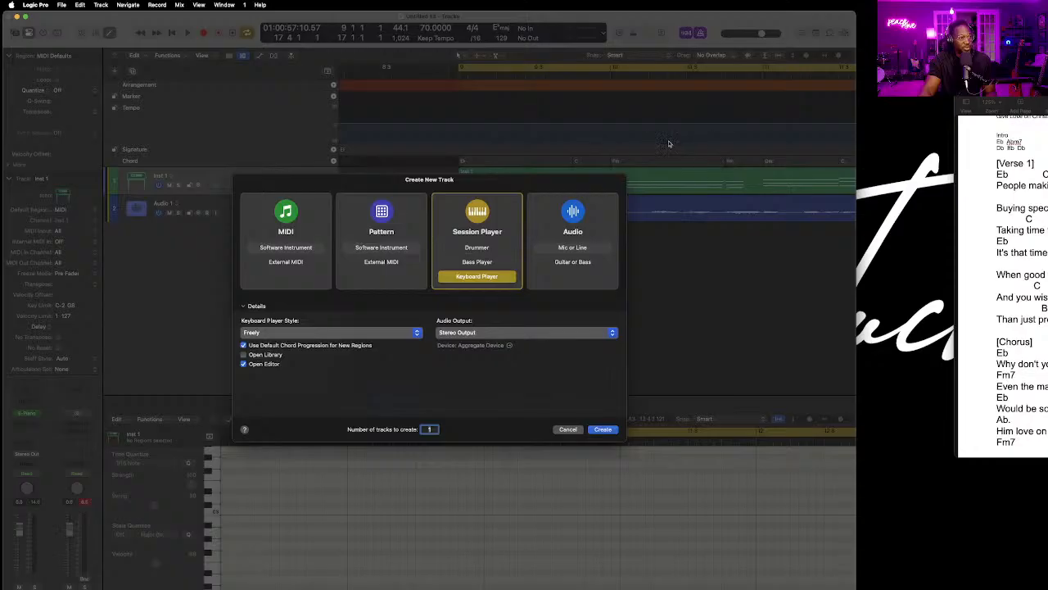
pyautogui.click(608, 430)
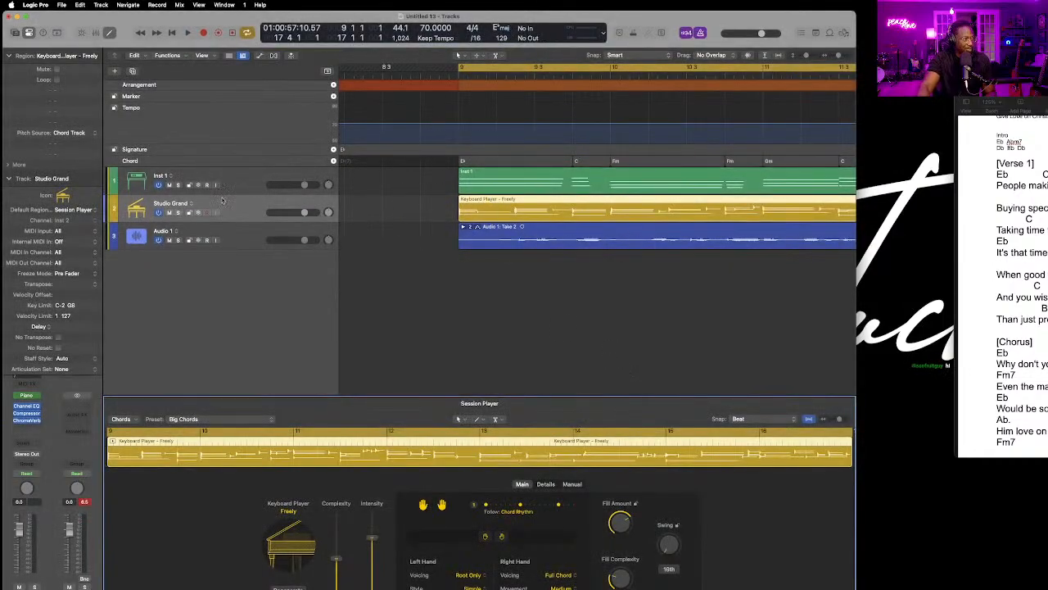
# Mute the Inst 1 track and play the song from bar 9 with the new Studio Grand part.
pyautogui.click(170, 185)
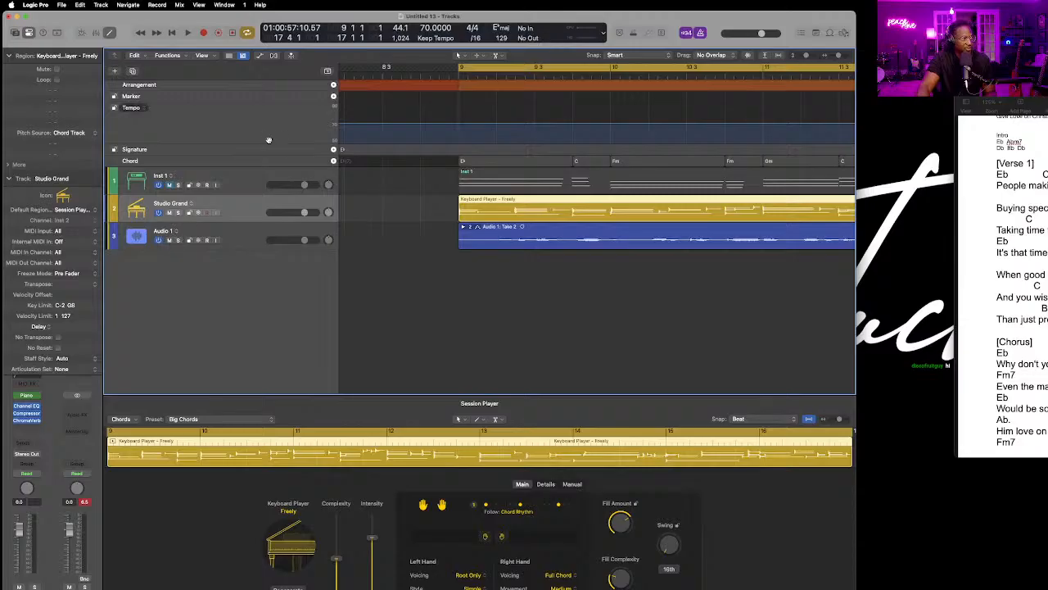
pyautogui.click(186, 33)
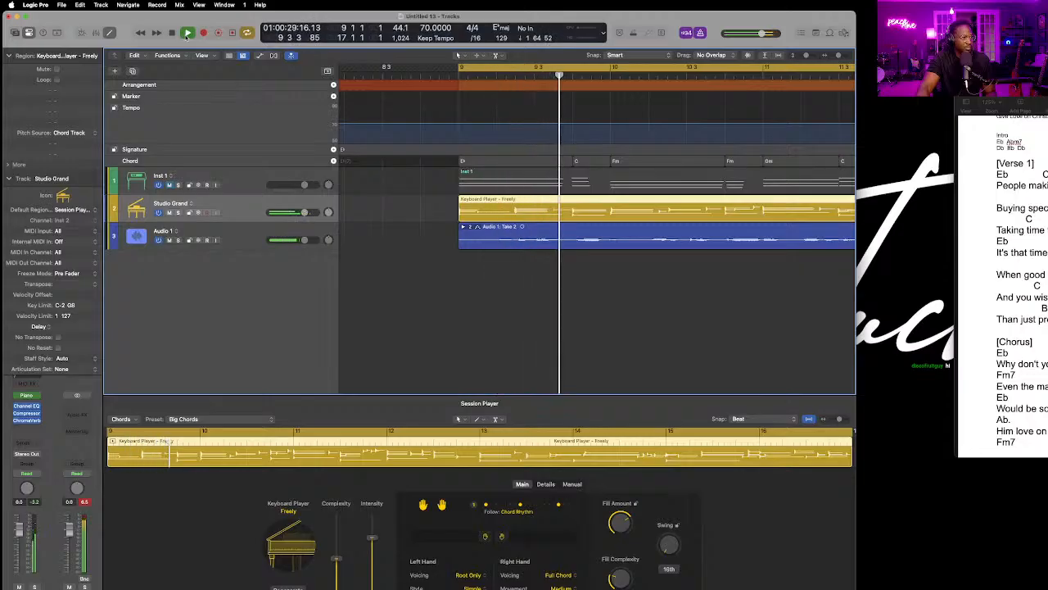
# Stop playback, set the keyboard player's left-hand style to Moderate and lower its intensity.
pyautogui.press('space')
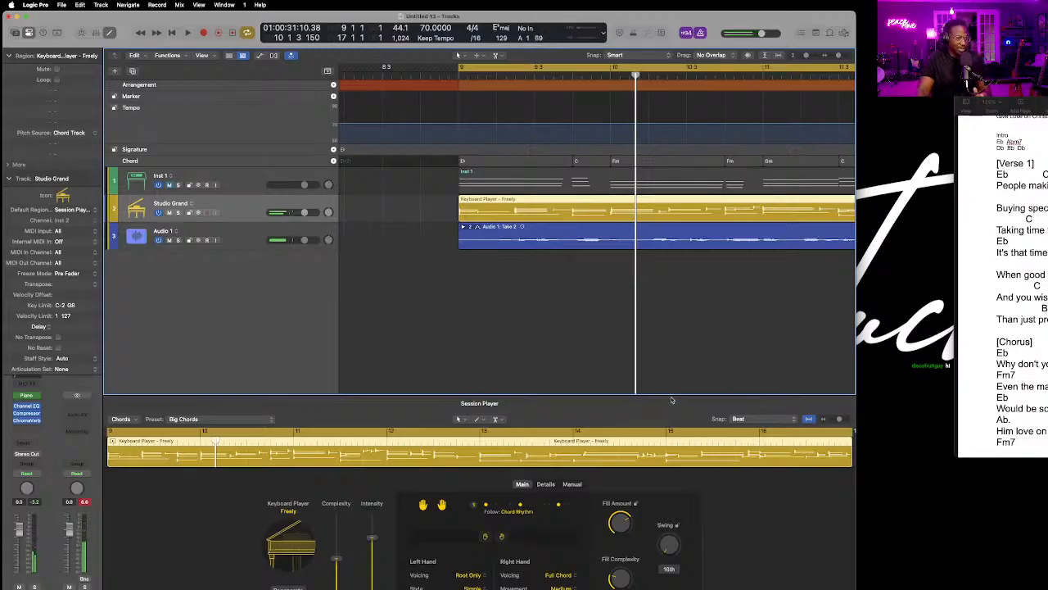
pyautogui.click(573, 575)
pyautogui.click(574, 576)
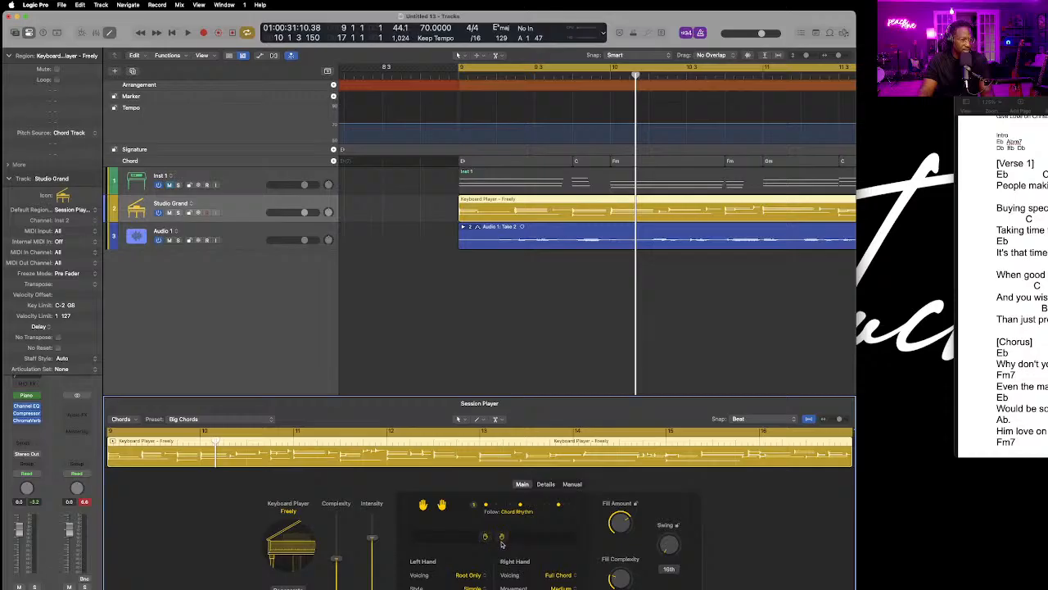
pyautogui.click(476, 586)
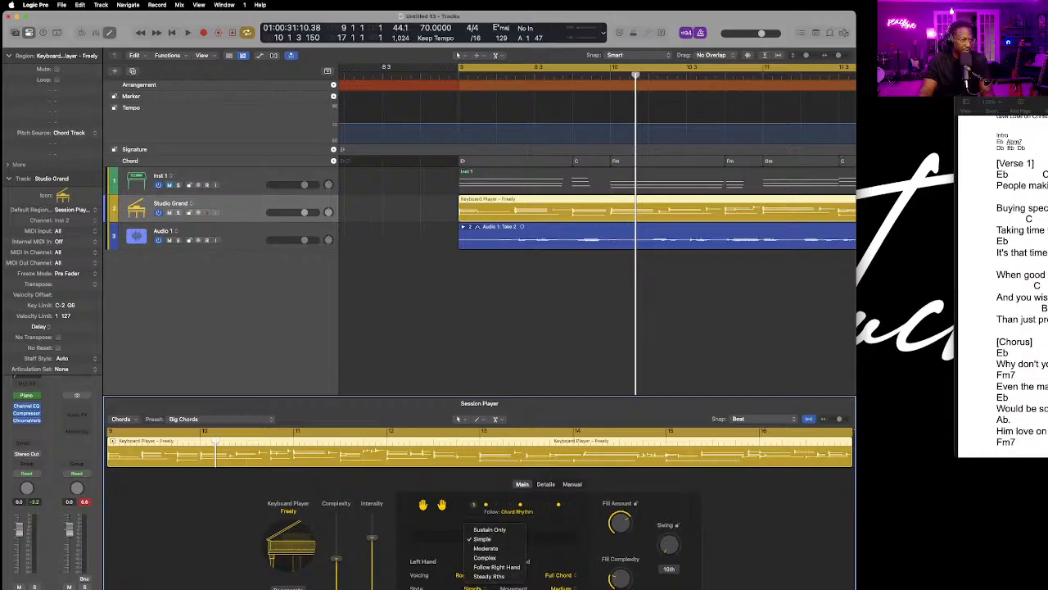
pyautogui.click(503, 549)
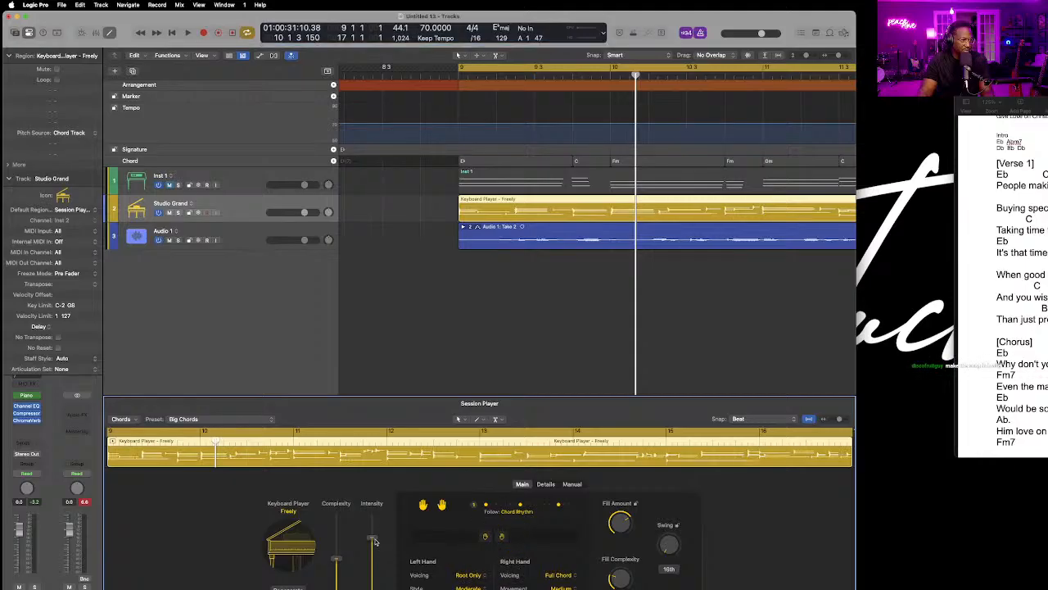
pyautogui.moveTo(373, 539); pyautogui.dragTo(336, 556)
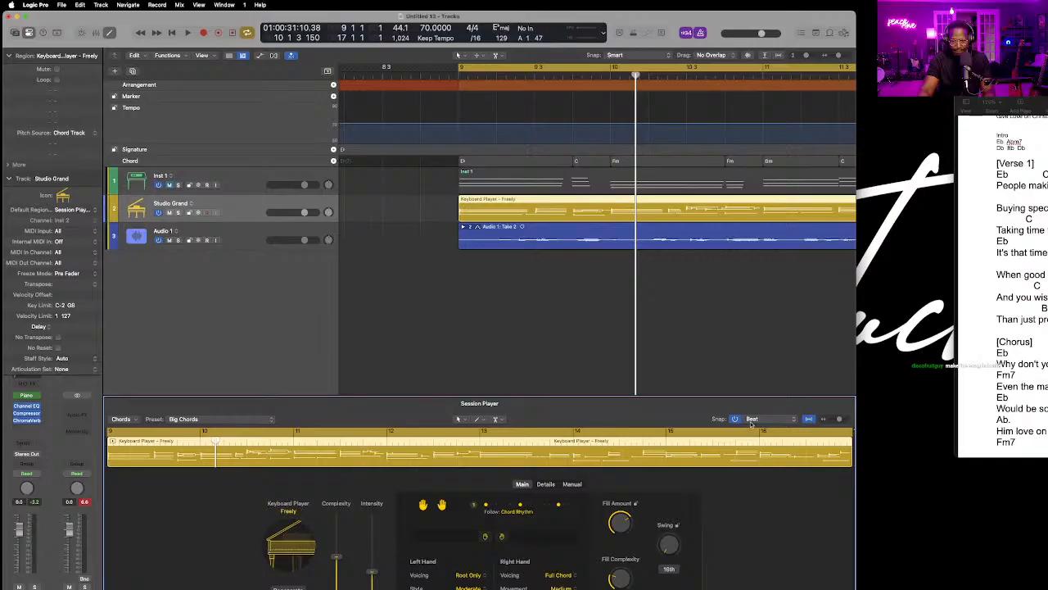
# Play the song from the start of the verse to hear the less intense piano part.
pyautogui.click(433, 74)
pyautogui.press('space')
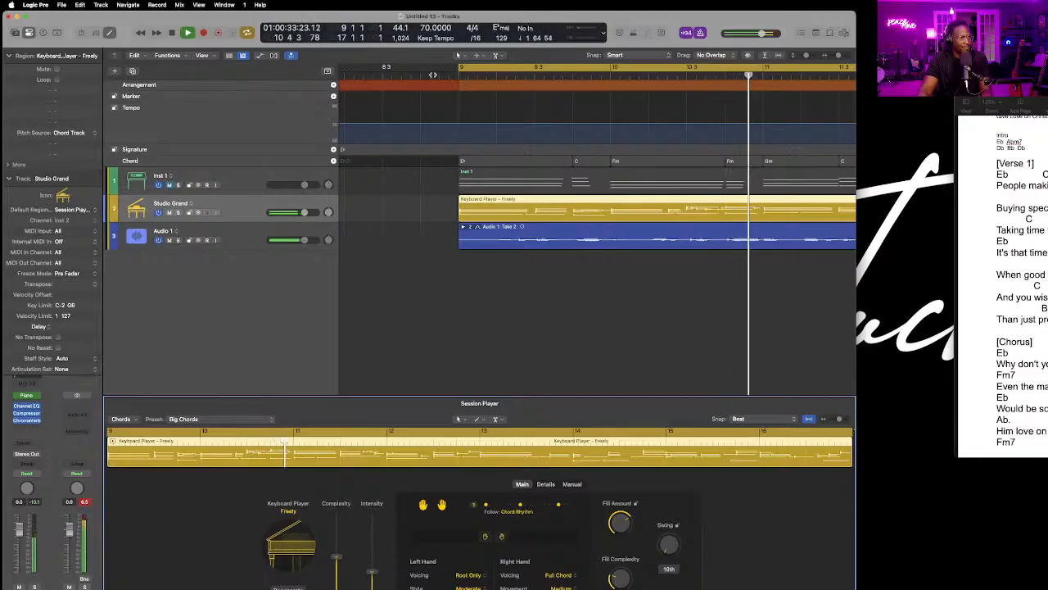
pyautogui.hscroll(3, 561, 181)
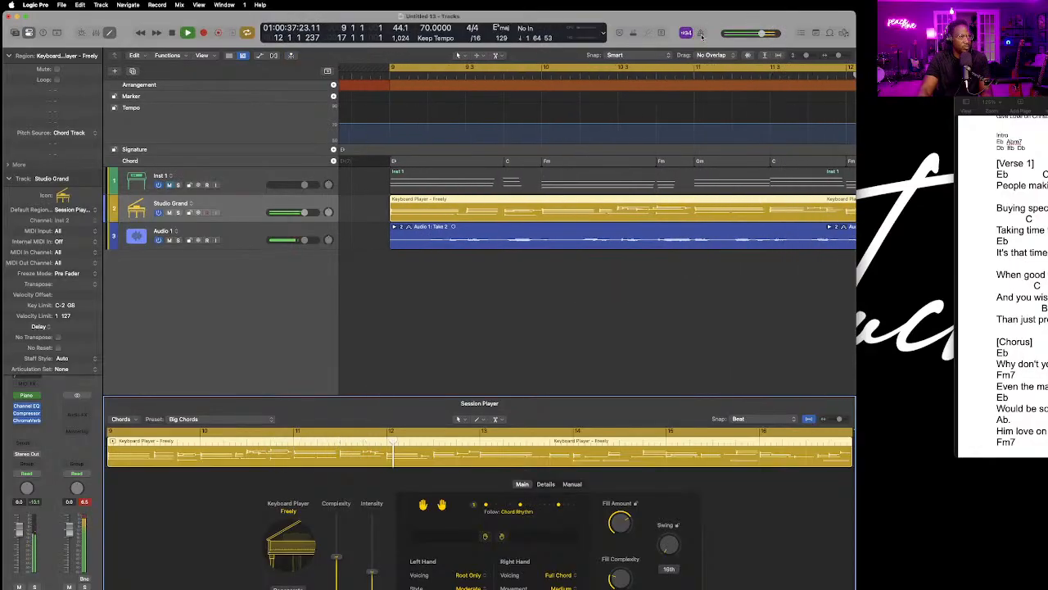
# Turn off the metronome click and count-in, and check the project's metronome settings.
pyautogui.rightClick(708, 37)
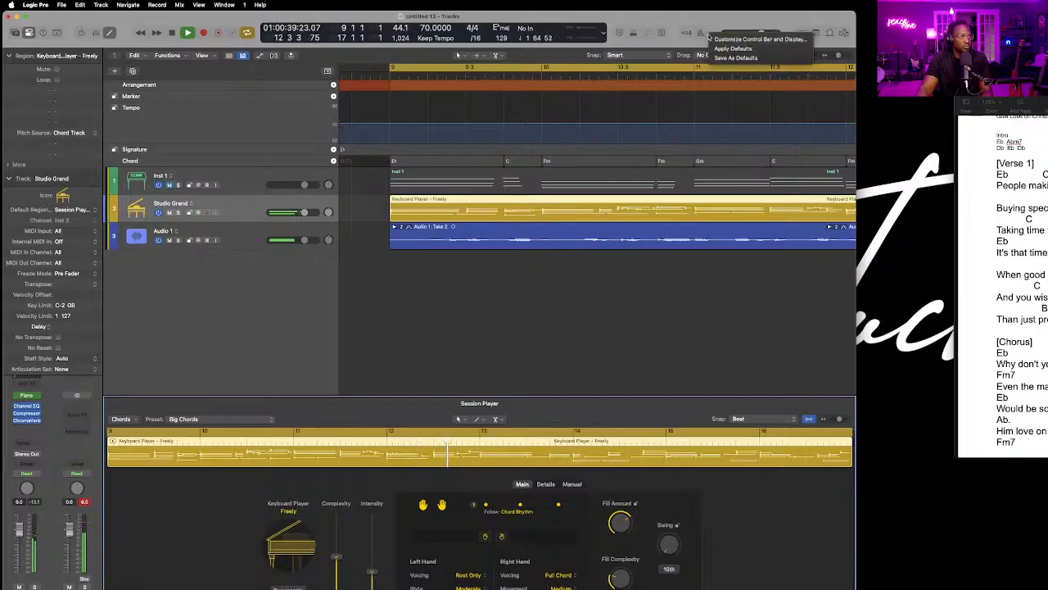
pyautogui.rightClick(702, 34)
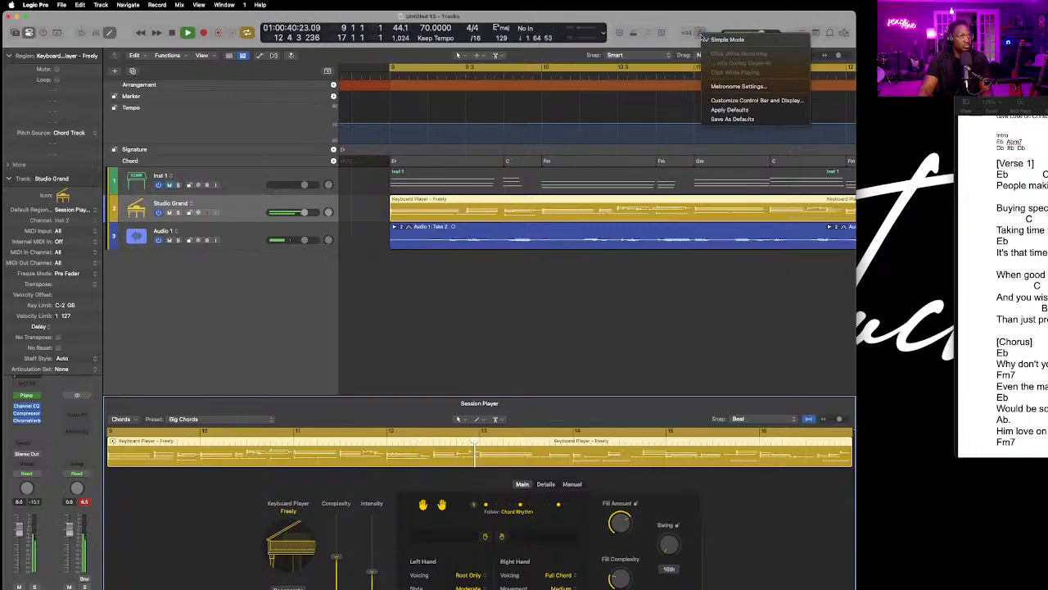
pyautogui.click(728, 88)
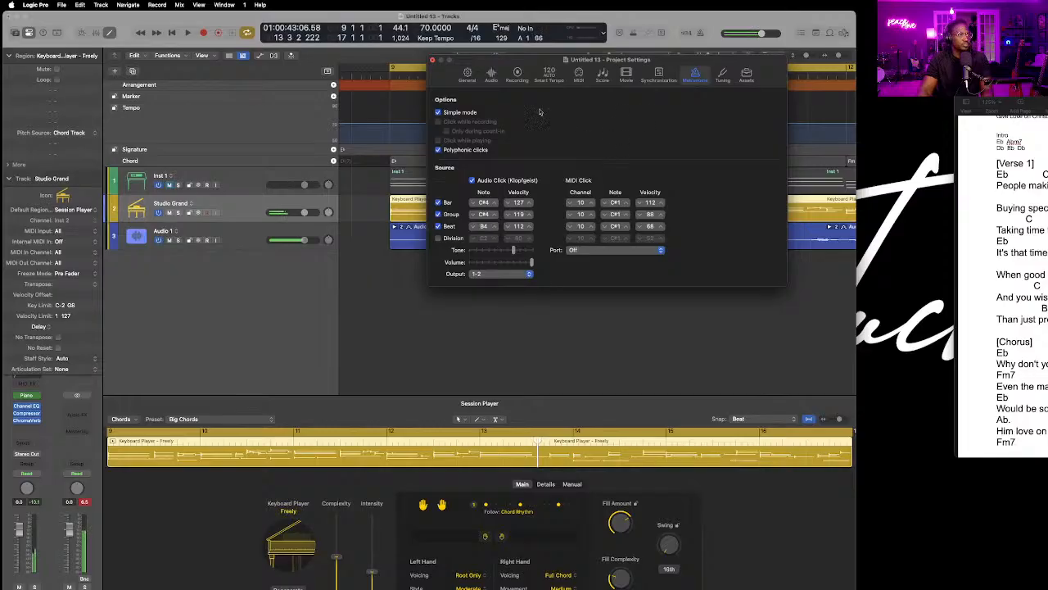
pyautogui.click(433, 60)
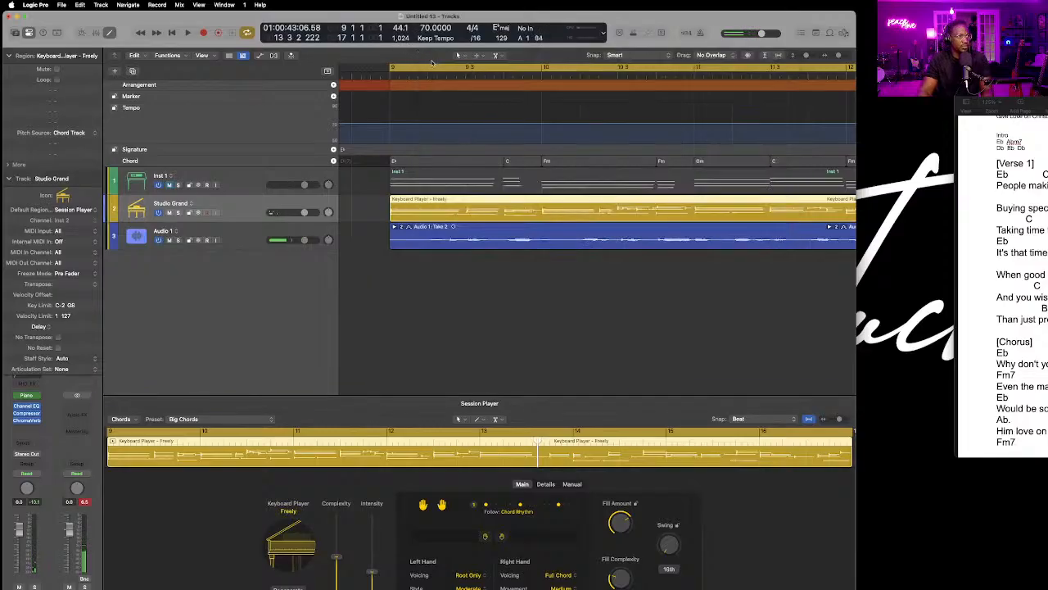
# Play the verse from bar 9 to bar 13 without the click, with the whole verse in view.
pyautogui.click(171, 33)
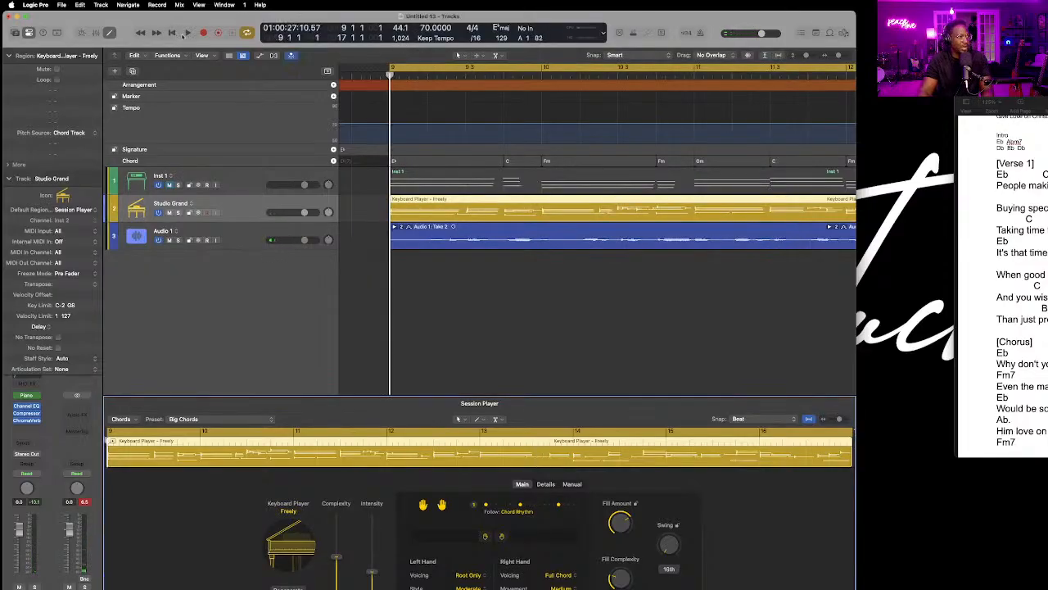
pyautogui.click(190, 33)
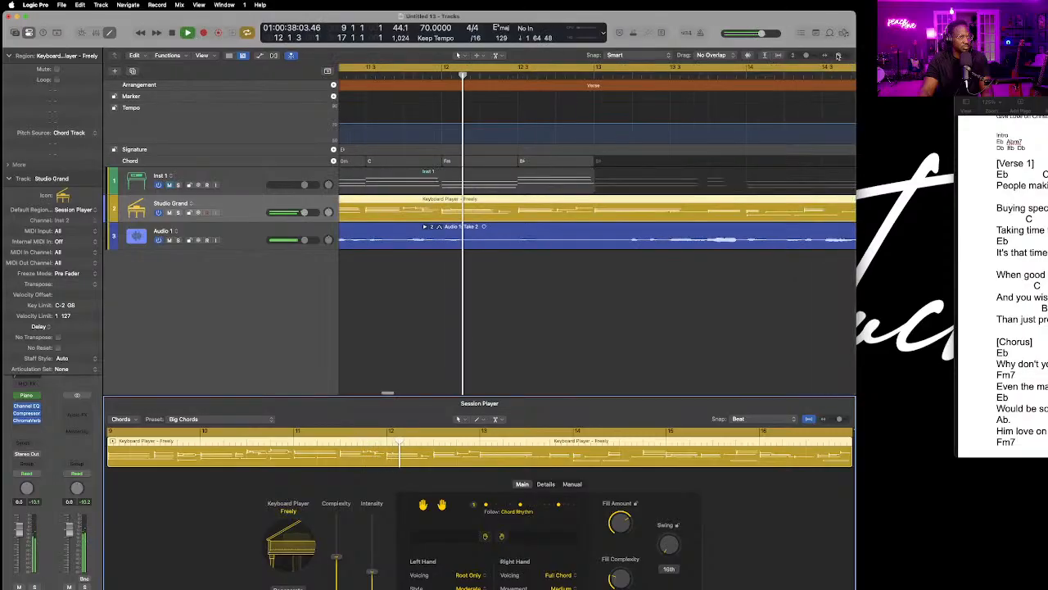
pyautogui.moveTo(839, 55); pyautogui.dragTo(831, 56)
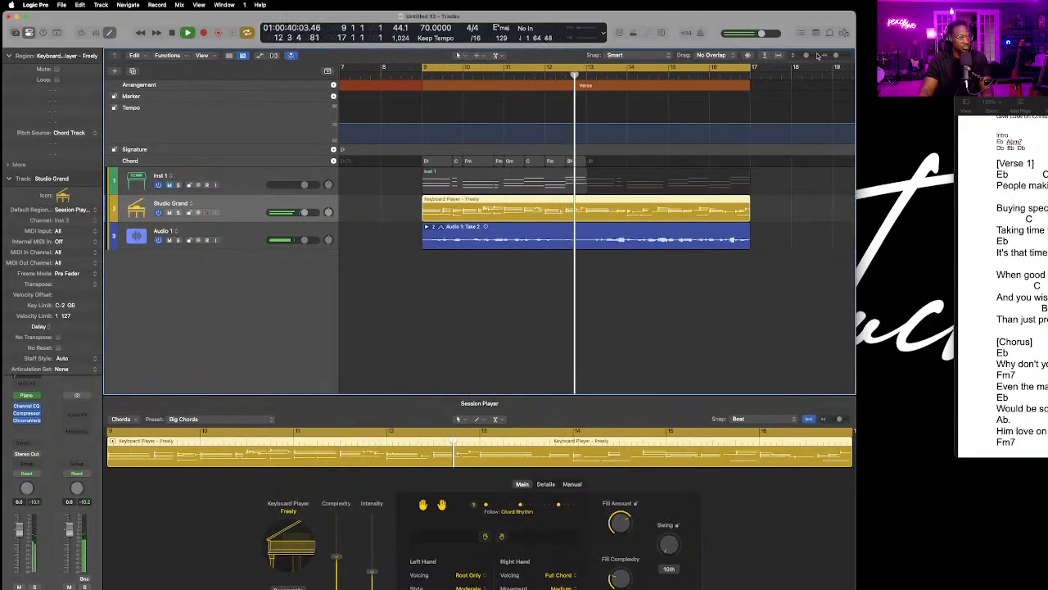
pyautogui.press('space')
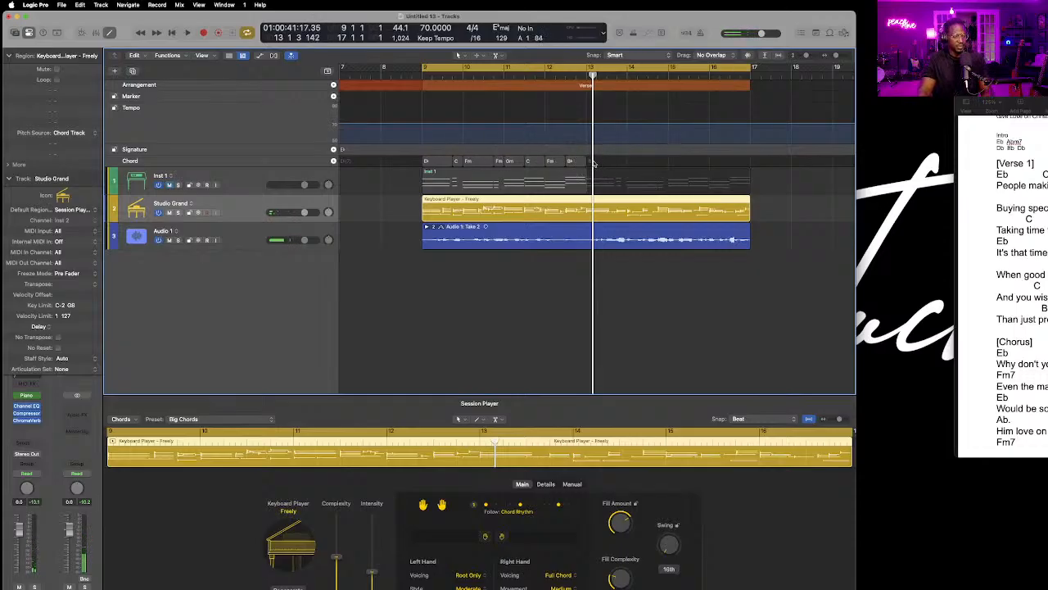
# Copy all the chords from bars 9 through 12 on the chord track to bar 13, covering the rest of the verse.
pyautogui.click(438, 160)
pyautogui.keyDown('shift'); pyautogui.click(458, 161); pyautogui.keyUp('shift')
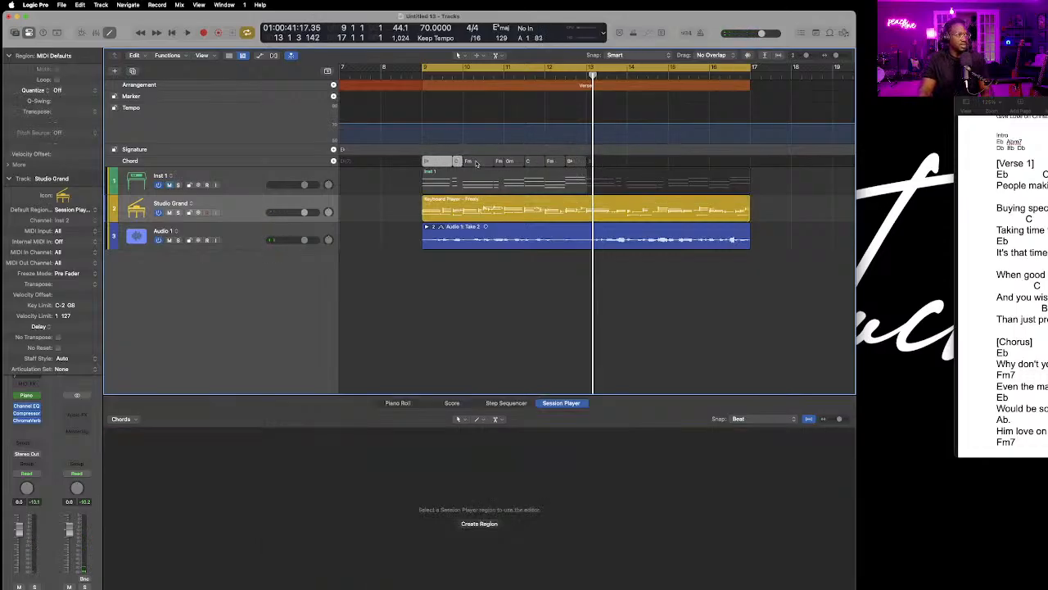
pyautogui.keyDown('shift'); pyautogui.click(479, 164); pyautogui.keyUp('shift')
pyautogui.keyDown('shift'); pyautogui.click(508, 164); pyautogui.keyUp('shift')
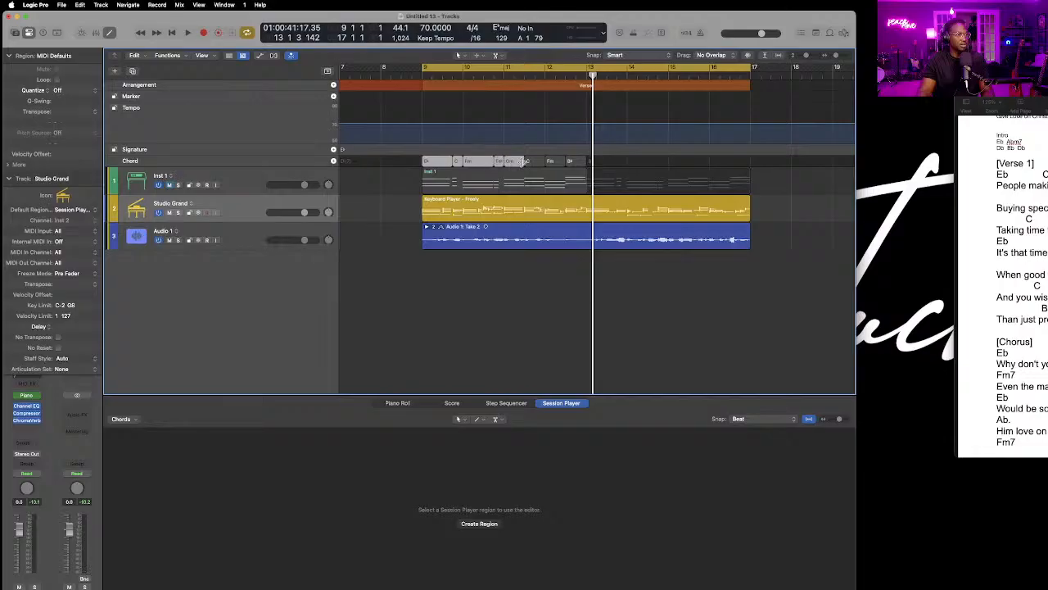
pyautogui.keyDown('shift'); pyautogui.click(532, 163); pyautogui.keyUp('shift')
pyautogui.keyDown('shift'); pyautogui.click(553, 163); pyautogui.keyUp('shift')
pyautogui.keyDown('shift'); pyautogui.click(574, 165); pyautogui.keyUp('shift')
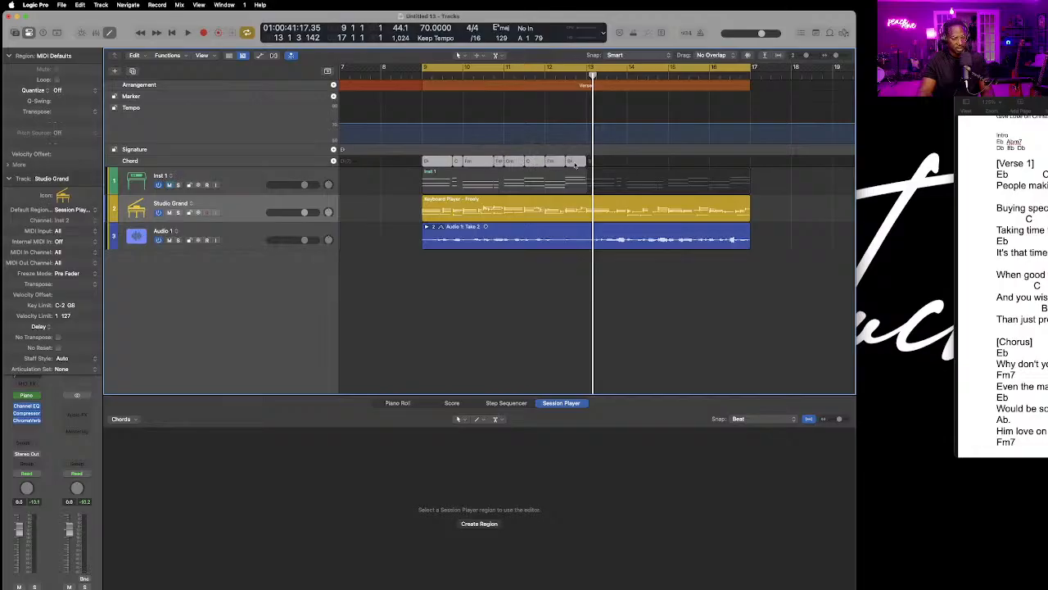
pyautogui.moveTo(438, 162); pyautogui.dragTo(604, 167)
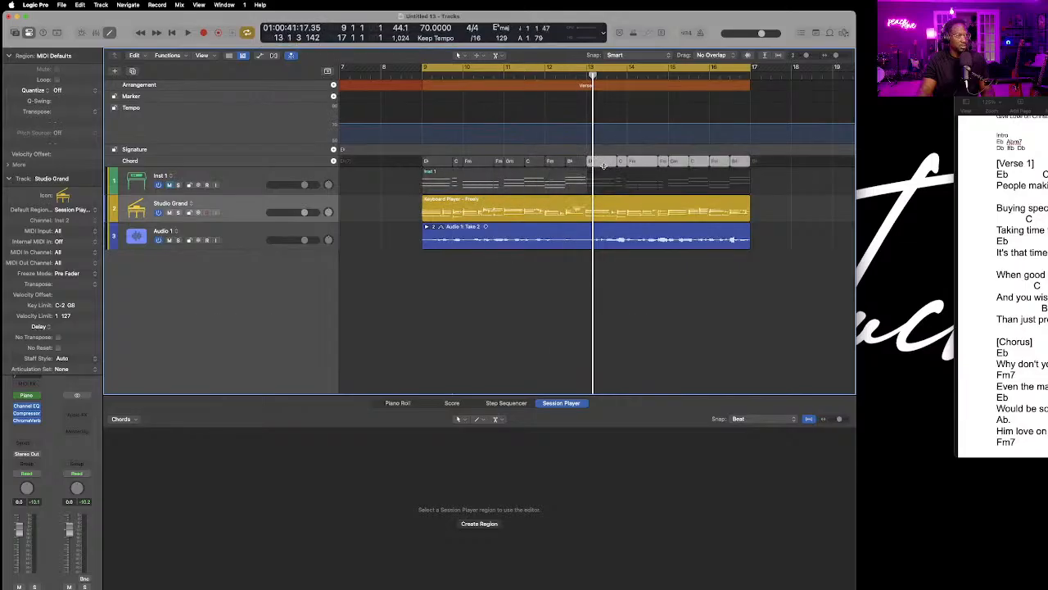
# Play the full verse from bar 9 with the repeated chord progression, then stop playback.
pyautogui.click(174, 32)
pyautogui.click(188, 32)
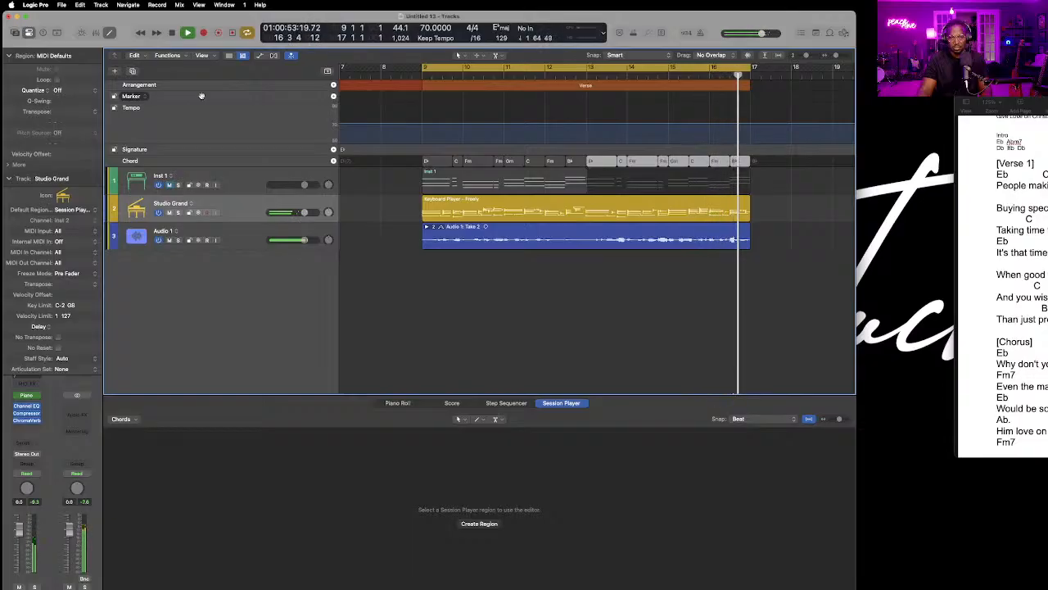
pyautogui.press('space')
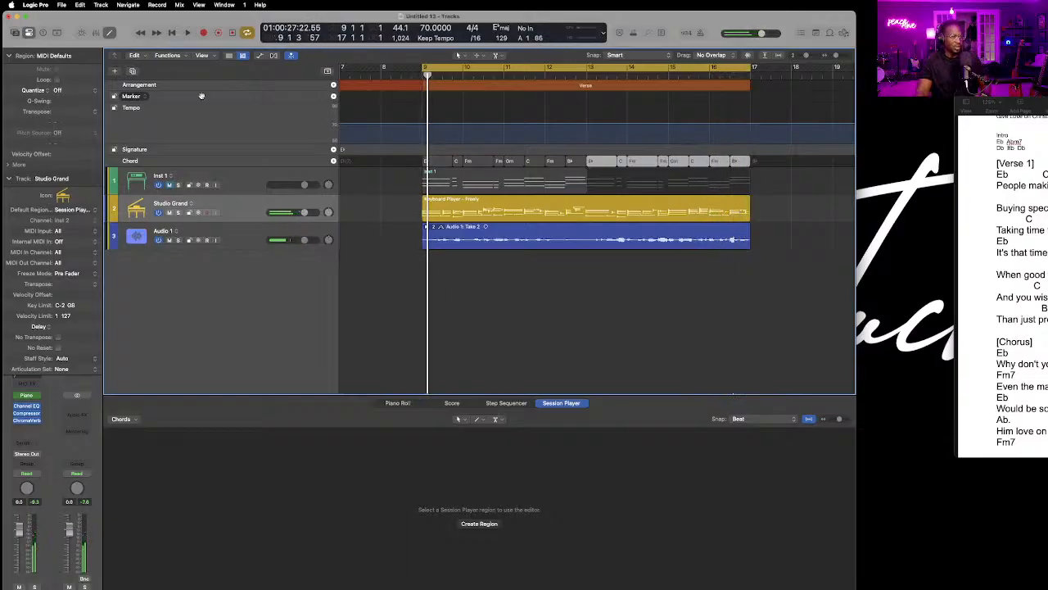
pyautogui.hscroll(1, 557, 303)
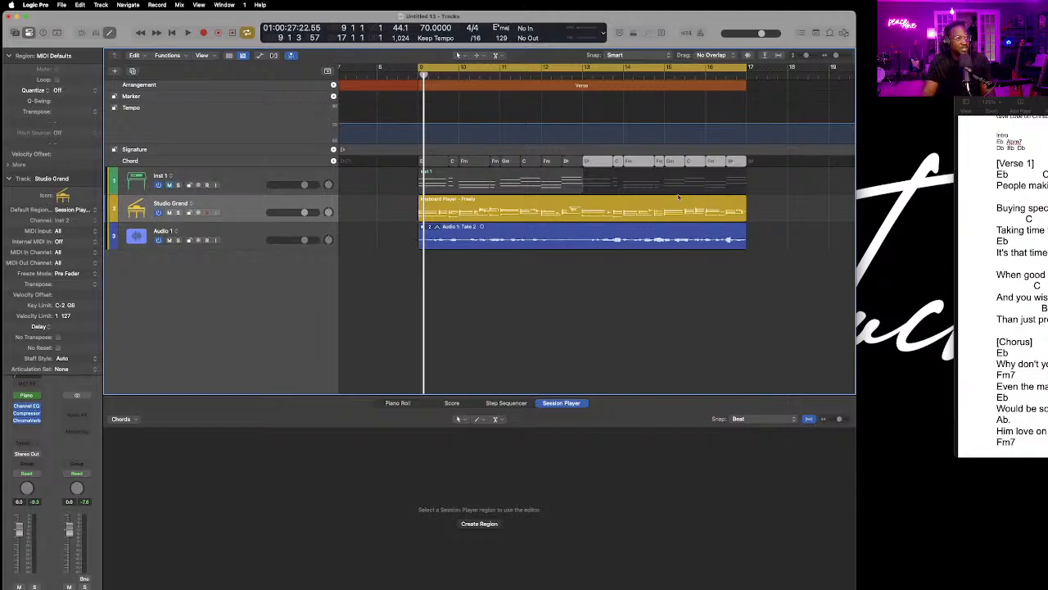
pyautogui.hscroll(-6, 655, 193)
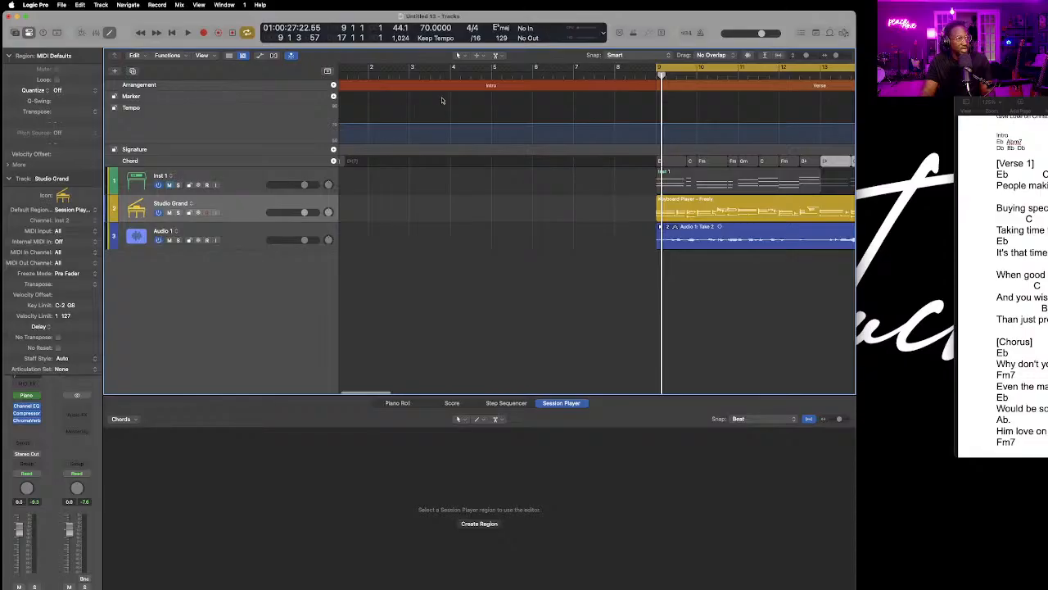
pyautogui.hscroll(7, 802, 90)
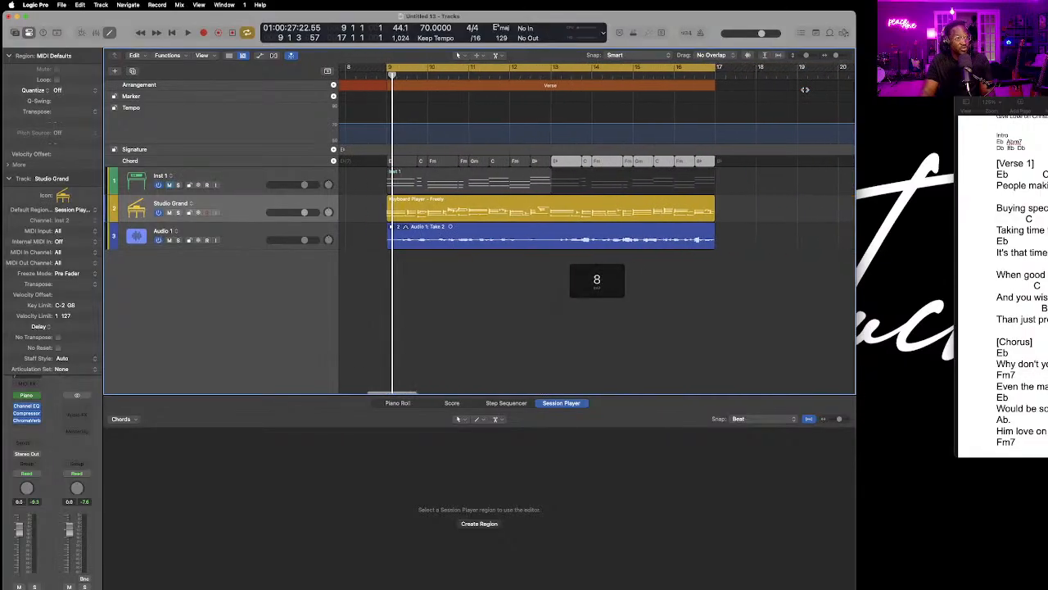
pyautogui.hscroll(3, 805, 89)
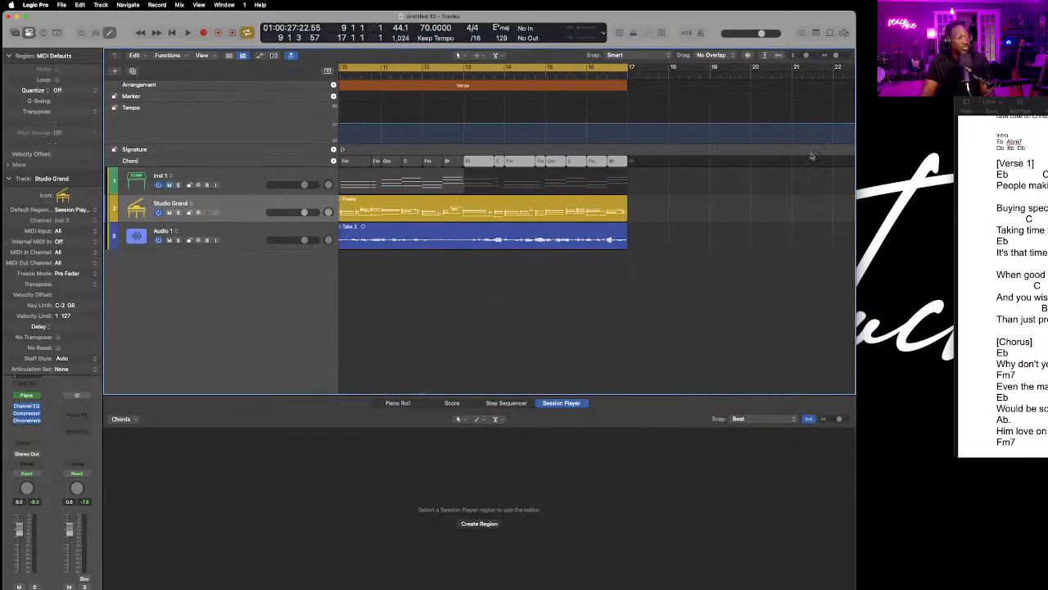